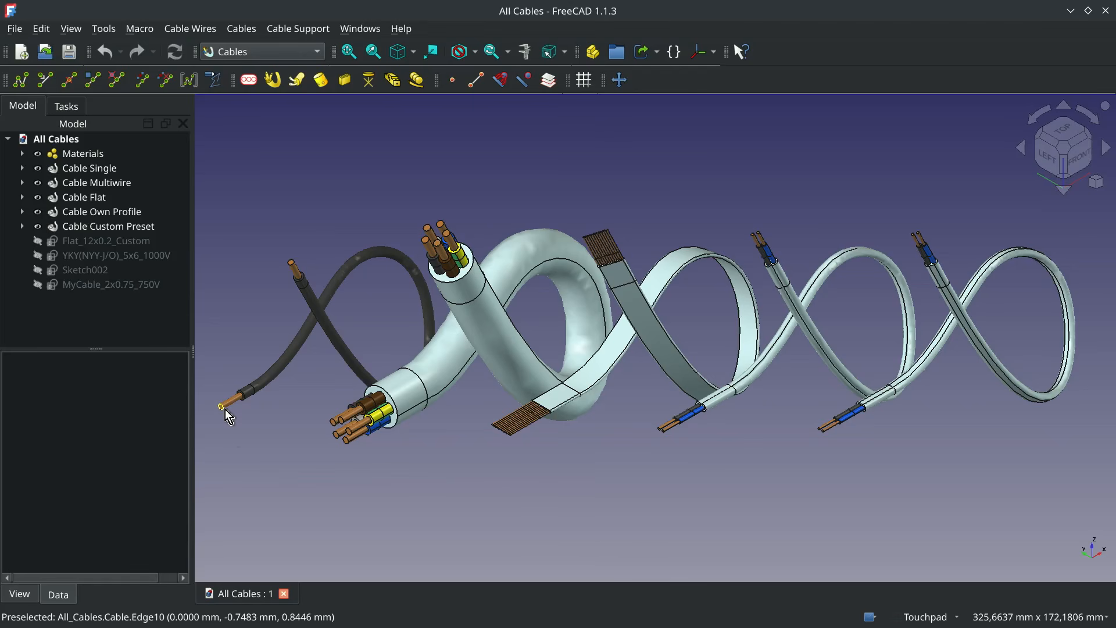
- Examine the stripped ends of the single, multiwire, flat, own-profile and custom-preset sample cables up close
{"action": "scroll", "coordinate": [225, 409], "scroll_direction": "up", "scroll_amount": 5, "text": "shift"}
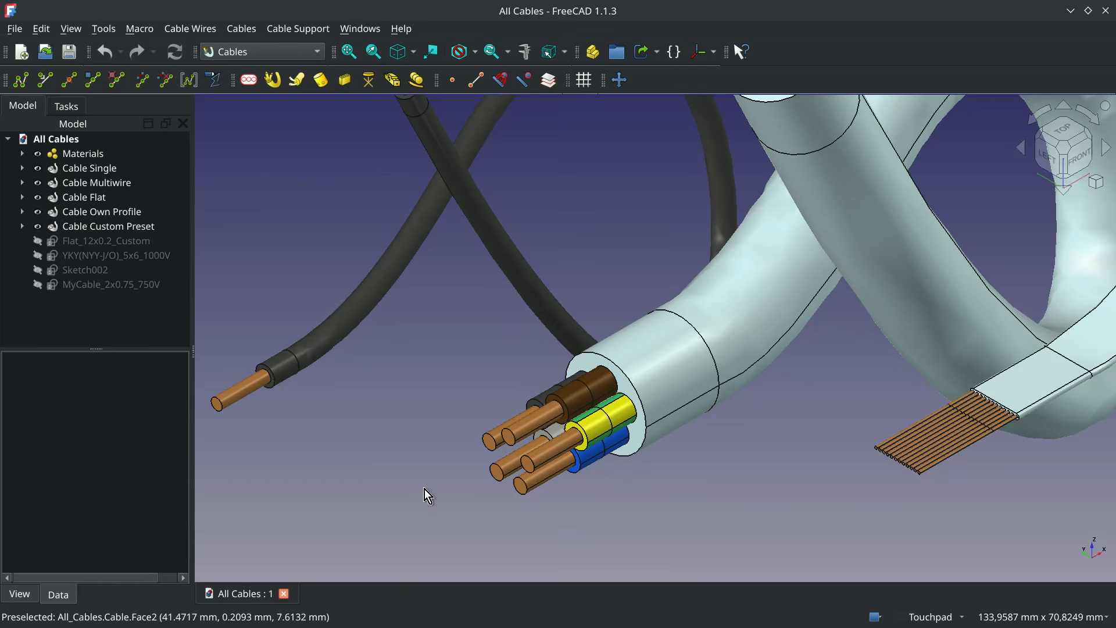
{"action": "key", "text": "shift"}
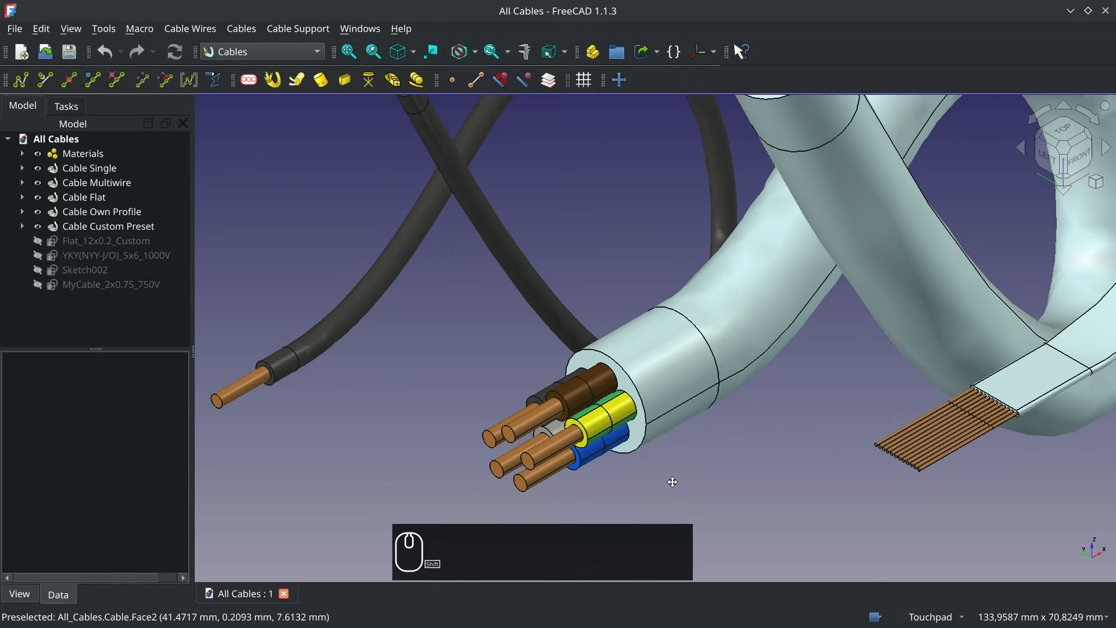
{"action": "middle_click_drag", "start_coordinate": [672, 482], "coordinate": [355, 504], "text": "shift"}
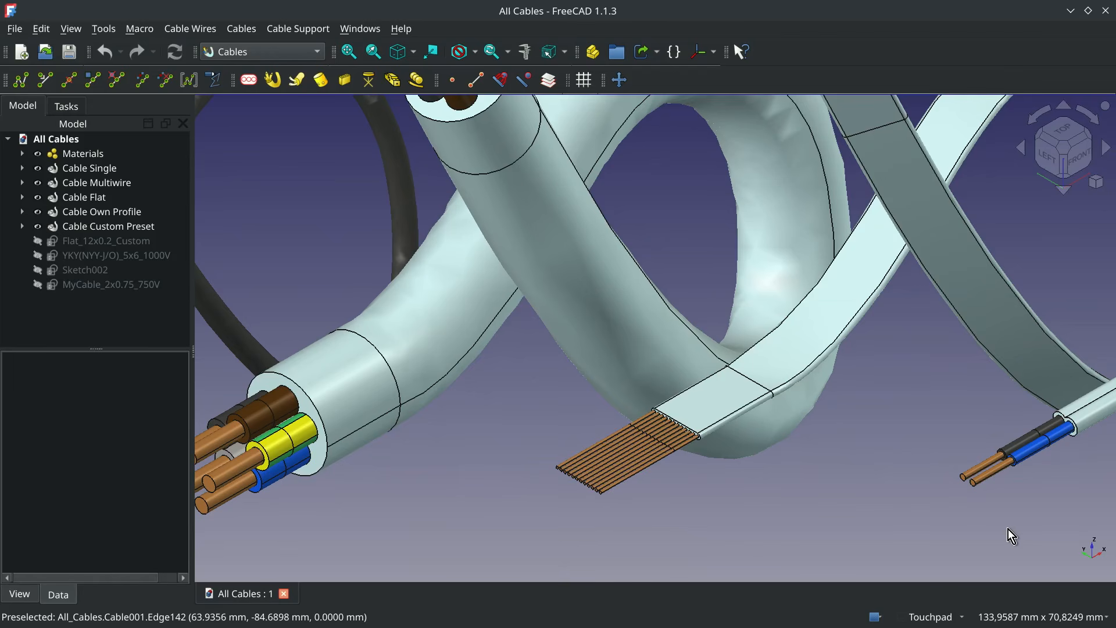
{"action": "middle_click_drag", "start_coordinate": [1008, 530], "coordinate": [638, 538], "text": "shift"}
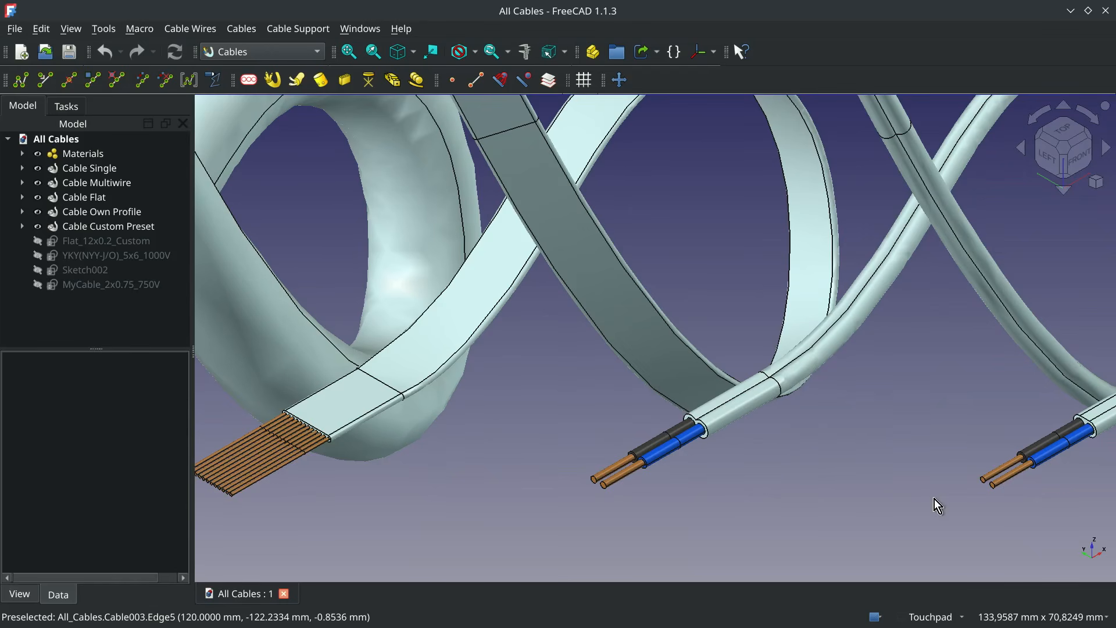
{"action": "middle_click_drag", "start_coordinate": [1010, 534], "coordinate": [710, 535], "text": "shift"}
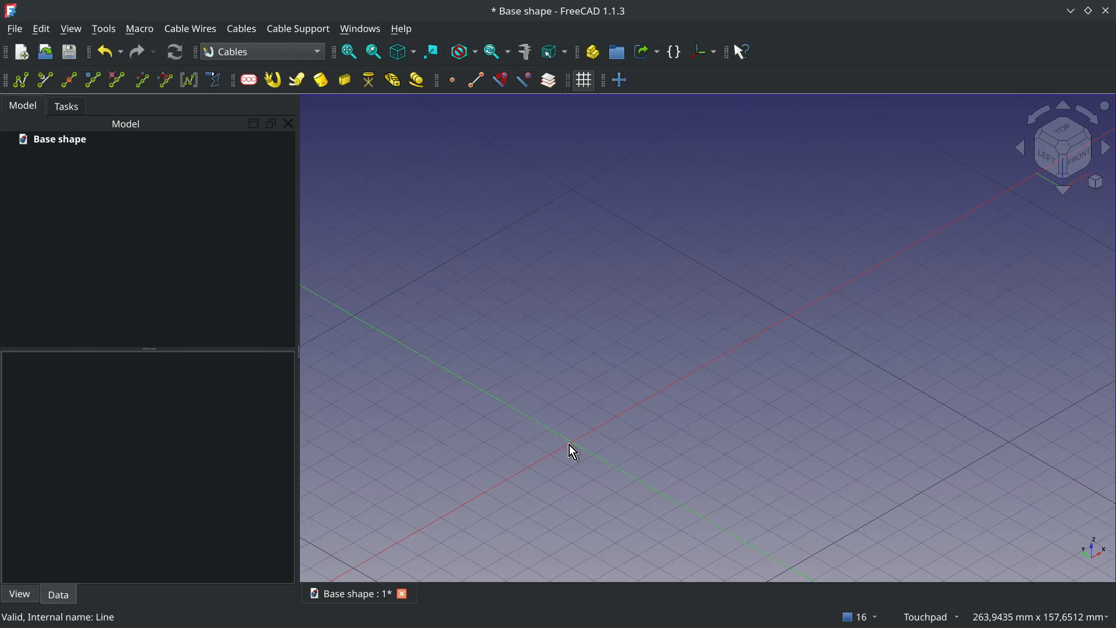
- Create a default flexible wire and move its far end point to X 100, Y -100, Z 0 mm
{"action": "left_click", "coordinate": [20, 80]}
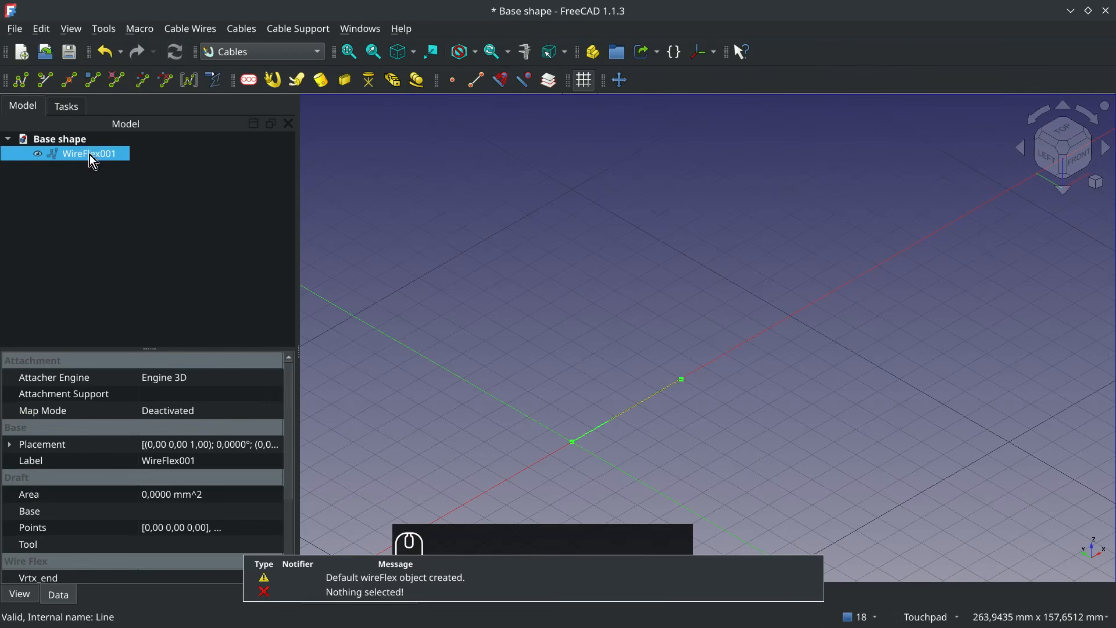
{"action": "left_click", "coordinate": [412, 589]}
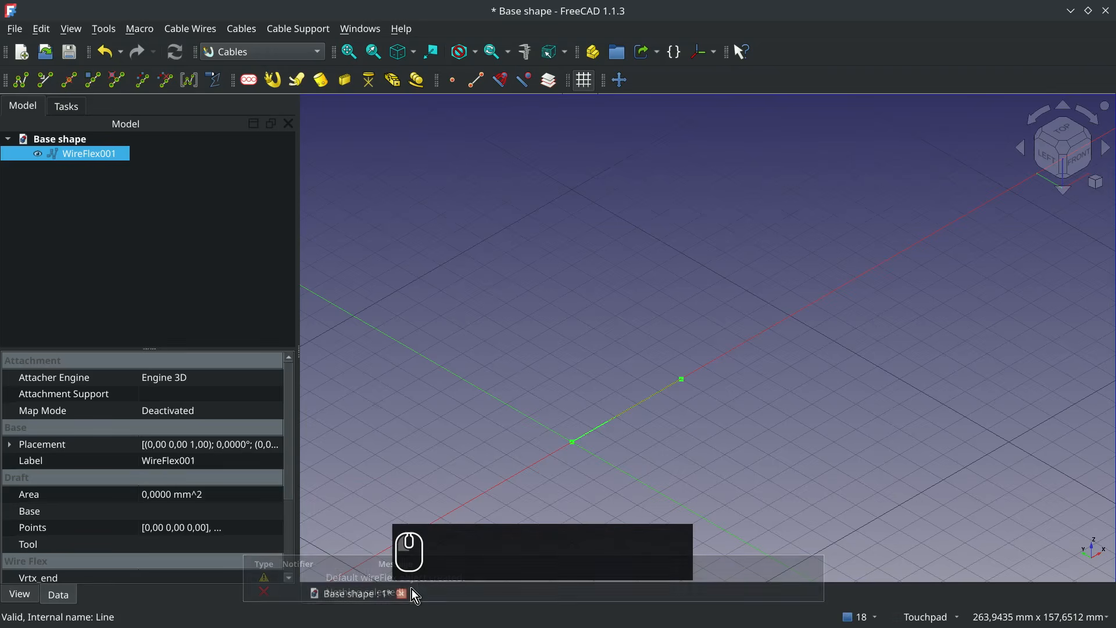
{"action": "double_click", "coordinate": [100, 156]}
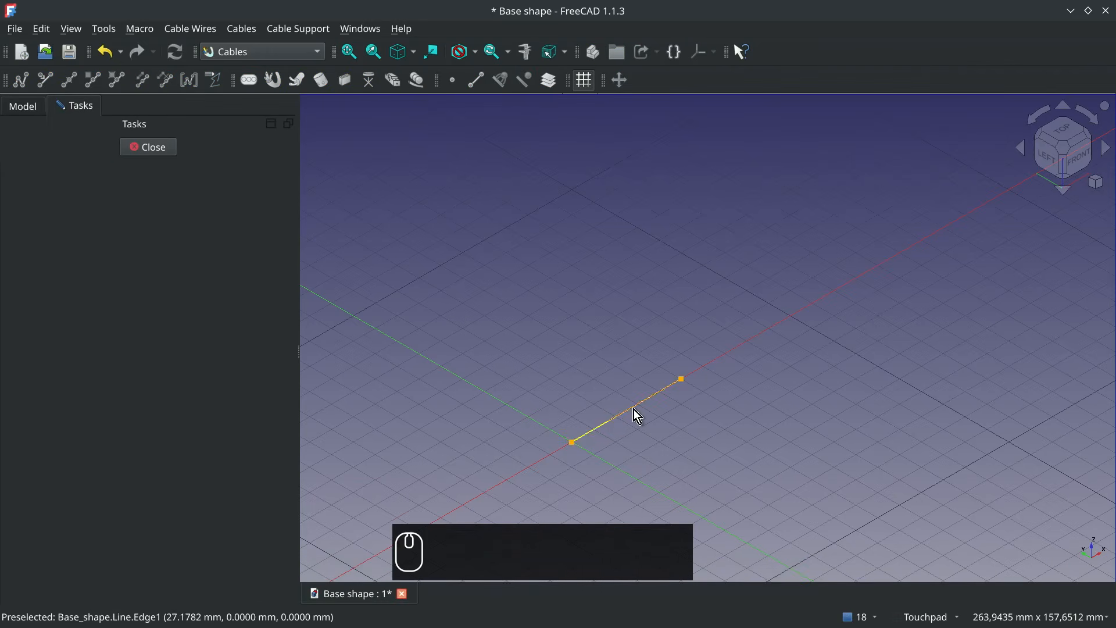
{"action": "left_click", "coordinate": [681, 380]}
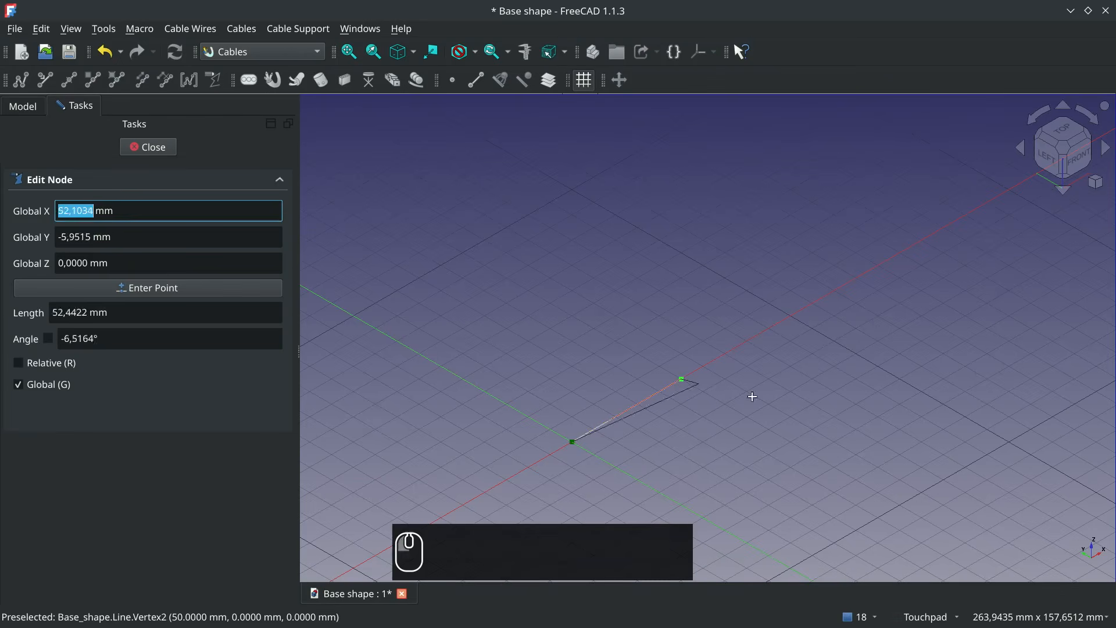
{"action": "left_click", "coordinate": [1007, 441]}
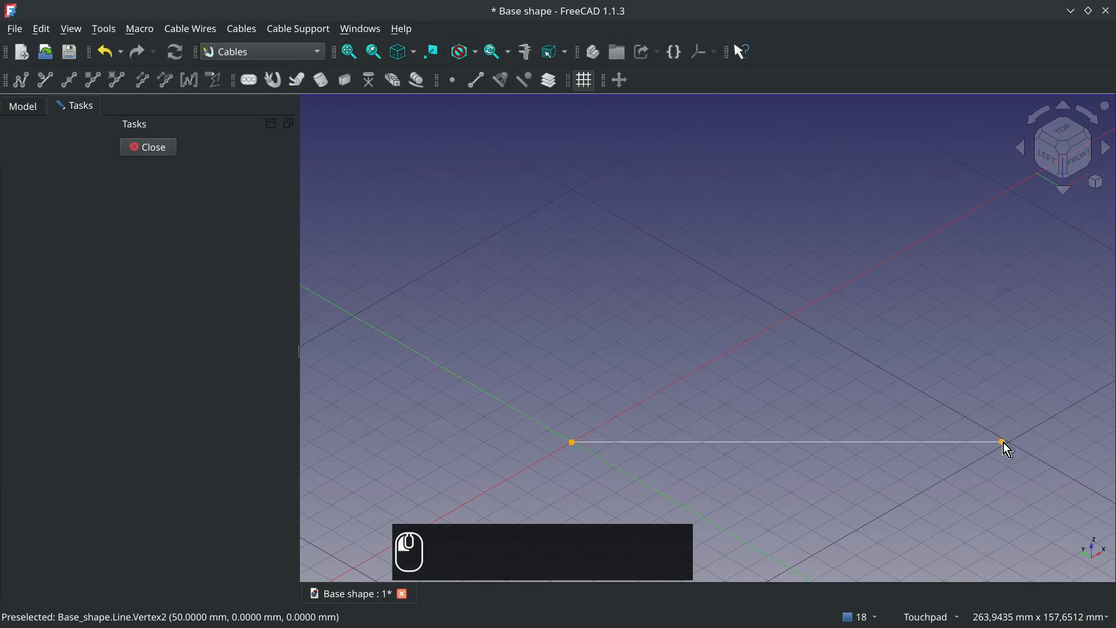
- Add a point on the wire's only segment and place it at X 40, Y 0, Z 0 mm
{"action": "right_click", "coordinate": [706, 441]}
{"action": "left_click", "coordinate": [726, 448]}
{"action": "left_click", "coordinate": [705, 442]}
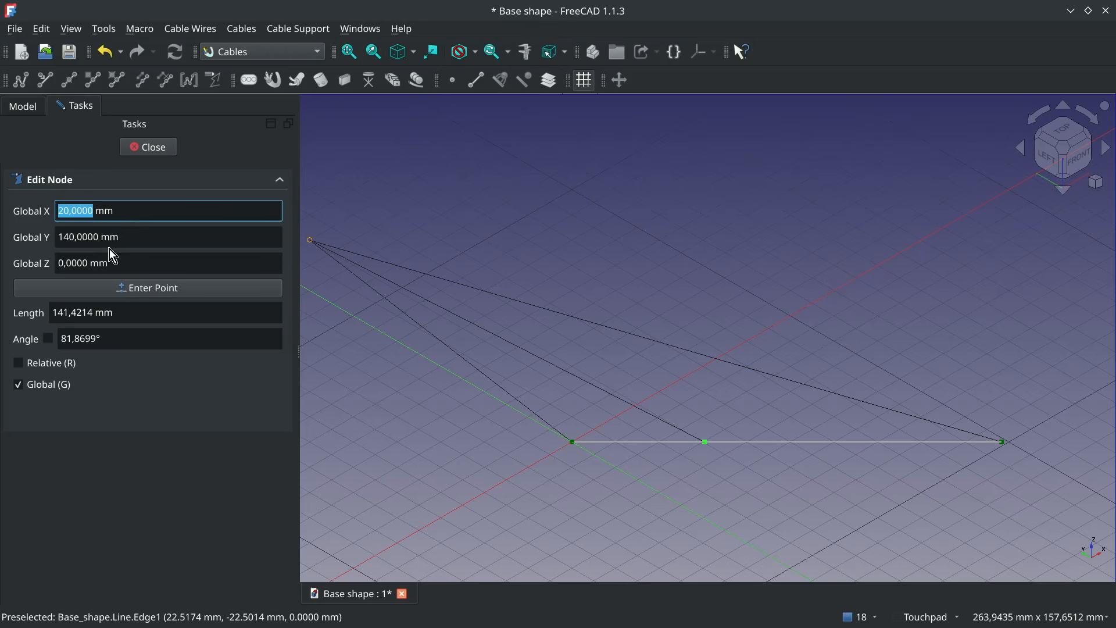
{"action": "type", "text": "0"}
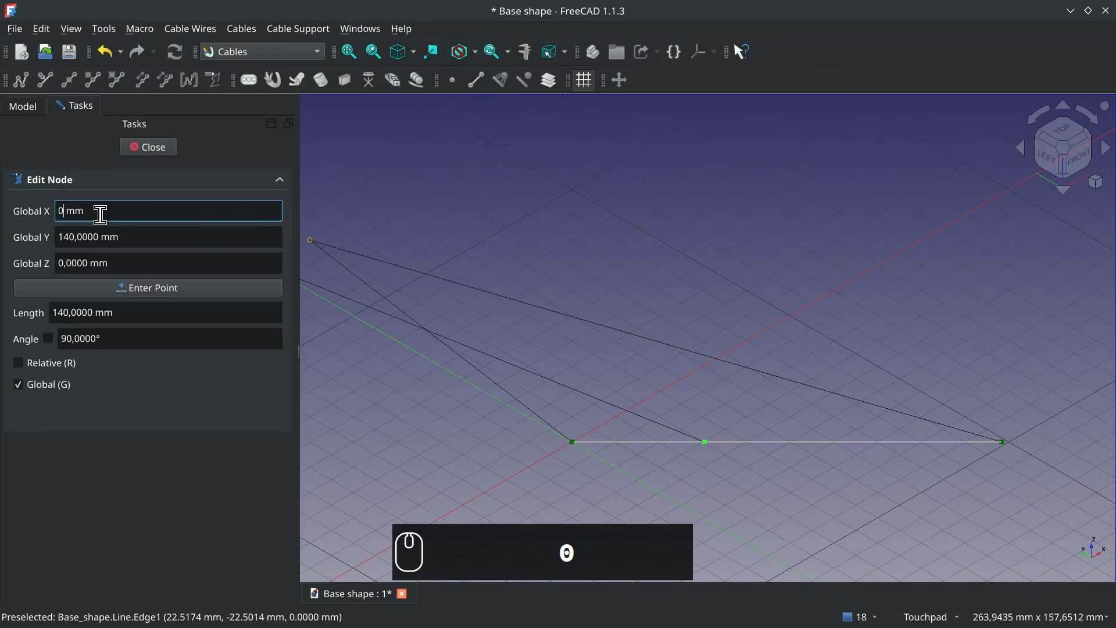
{"action": "type", "text": "40"}
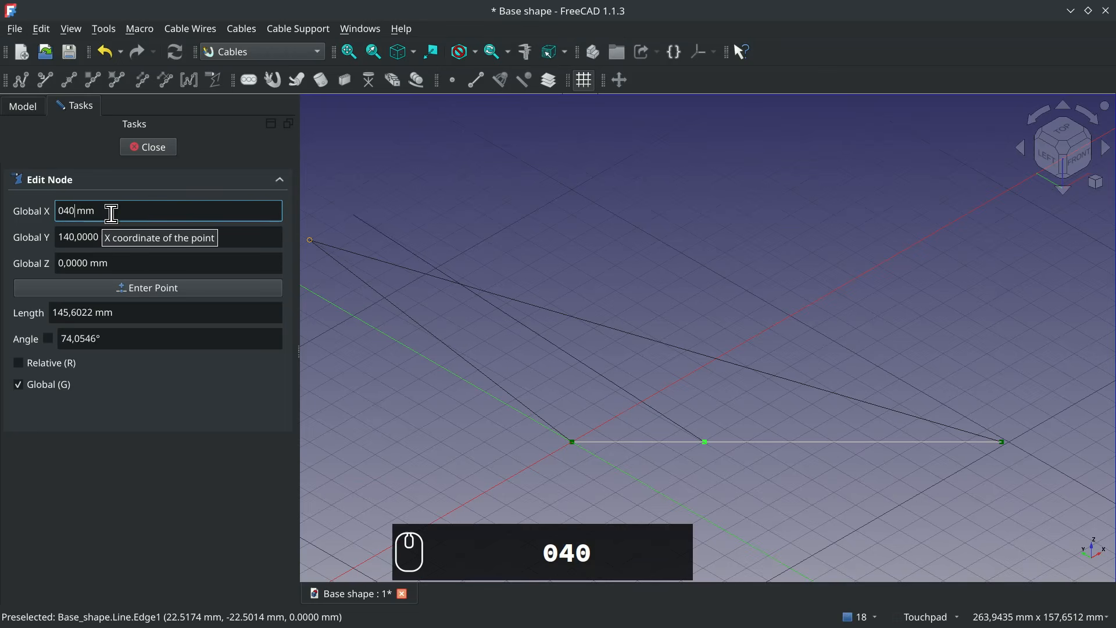
{"action": "key", "text": "Tab"}
{"action": "type", "text": "0"}
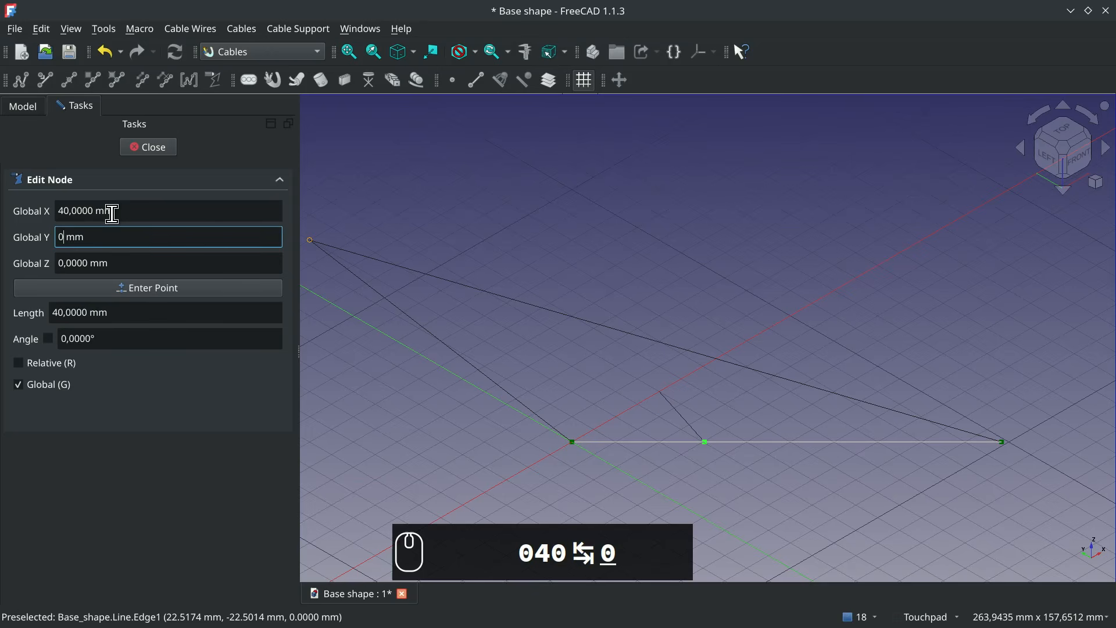
{"action": "key", "text": "Tab"}
{"action": "type", "text": "0"}
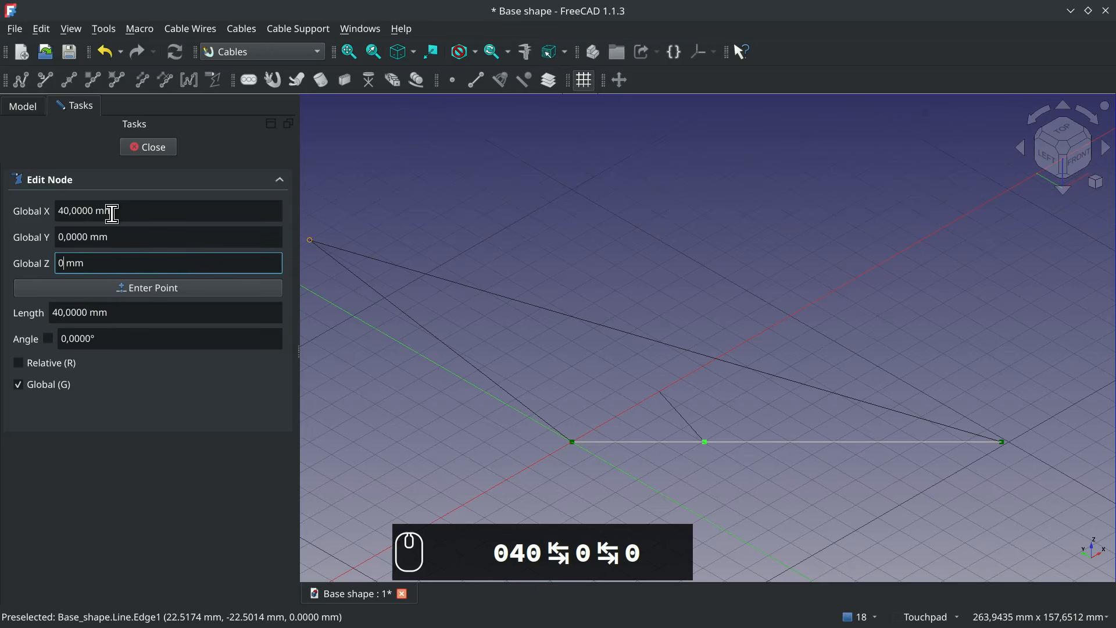
{"action": "key", "text": "Return"}
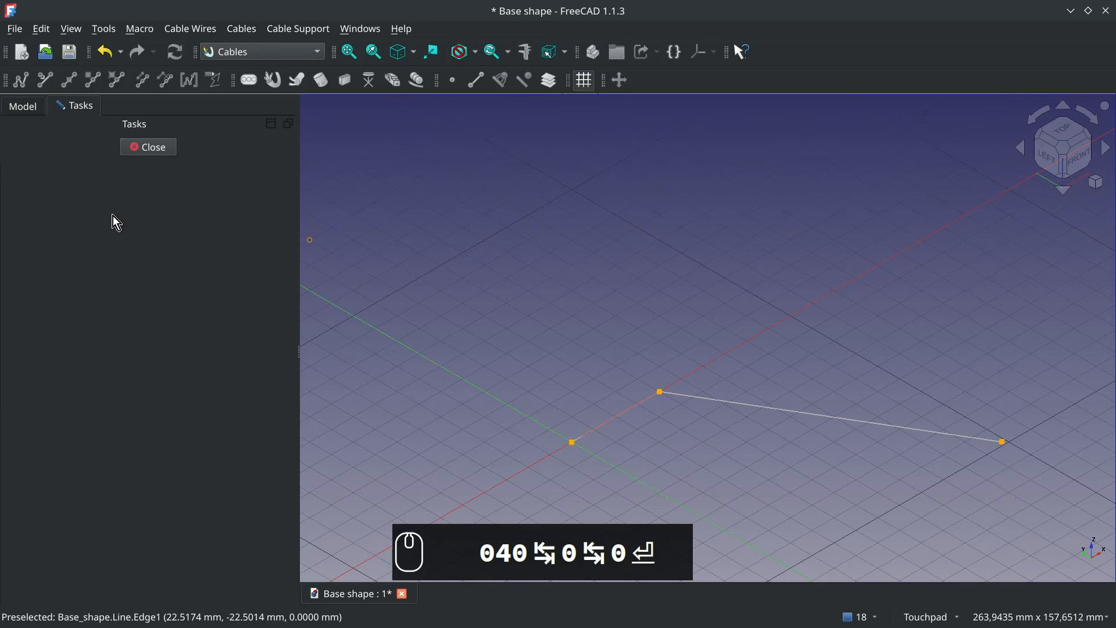
- Add another point on the wire's end segment and place it at X 70, Y 10, Z 40 mm
{"action": "left_click", "coordinate": [832, 420]}
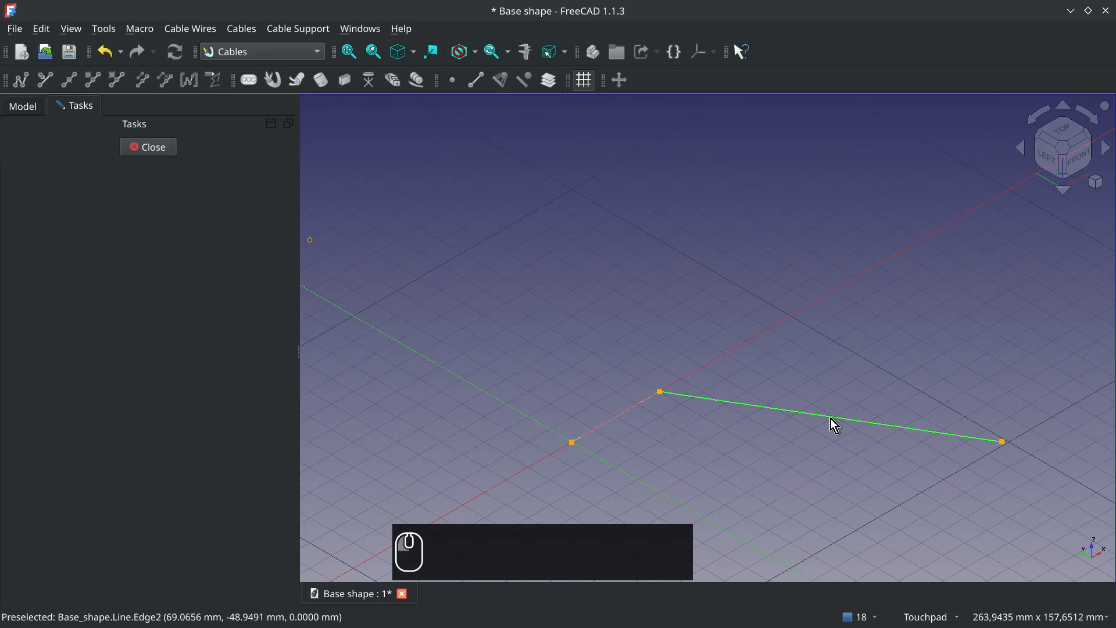
{"action": "key", "text": "e"}
{"action": "left_click", "coordinate": [856, 426]}
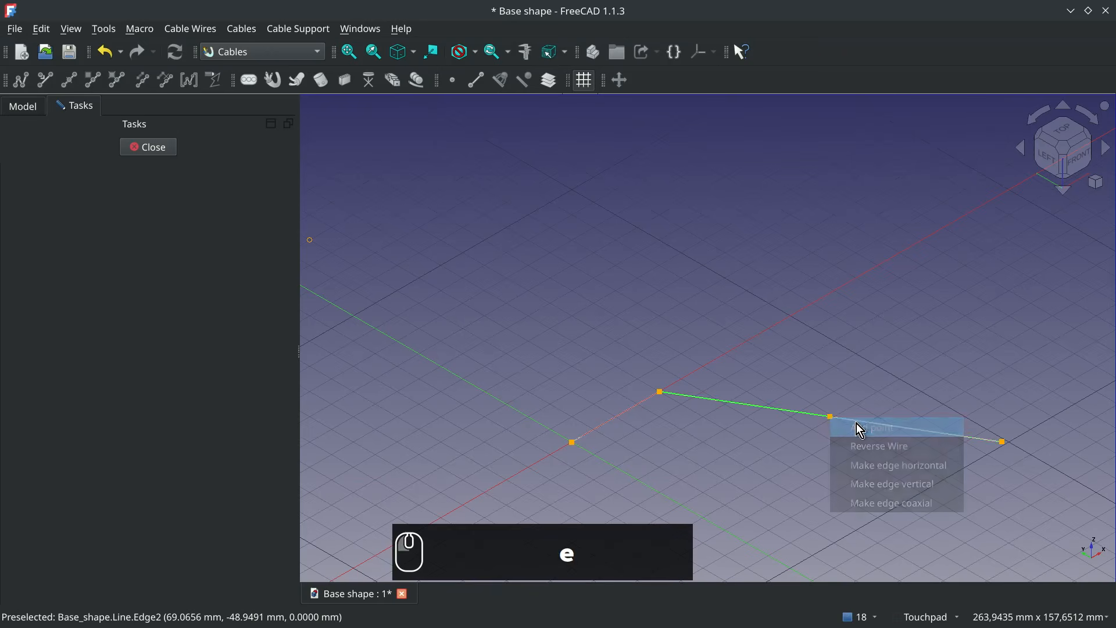
{"action": "left_click", "coordinate": [832, 419]}
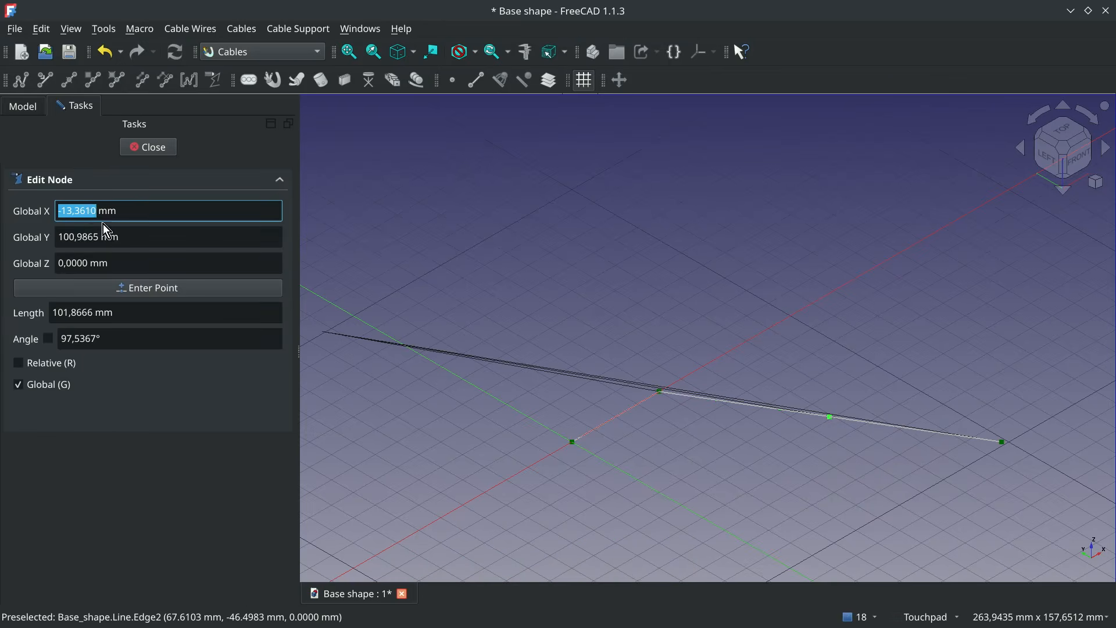
{"action": "type", "text": "70"}
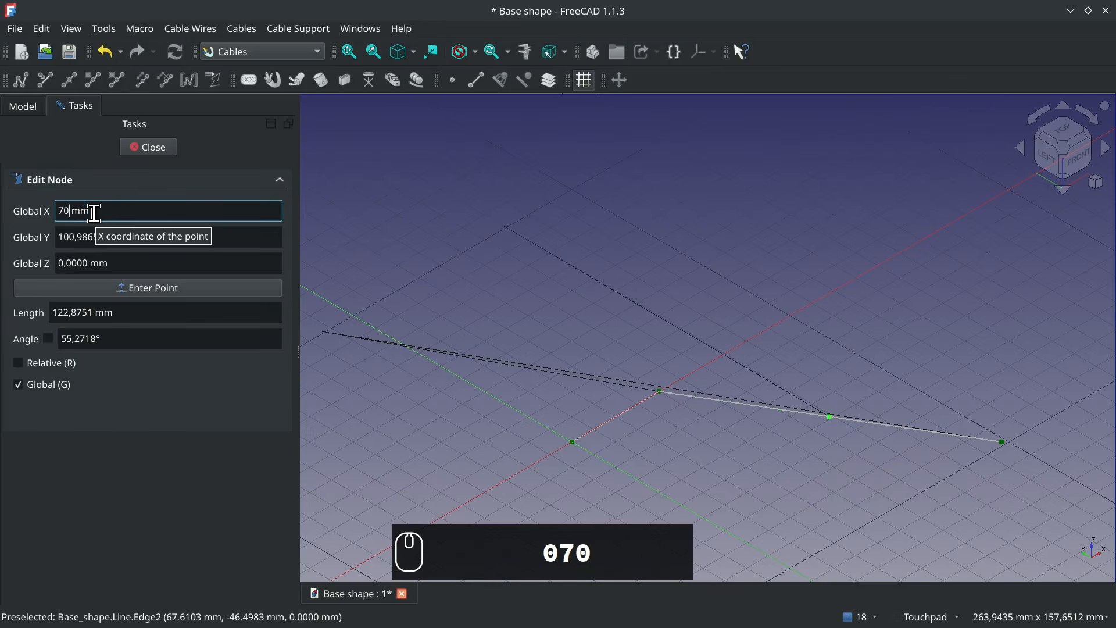
{"action": "key", "text": "Tab"}
{"action": "type", "text": "10"}
{"action": "key", "text": "Tab"}
{"action": "type", "text": "40"}
{"action": "key", "text": "Return"}
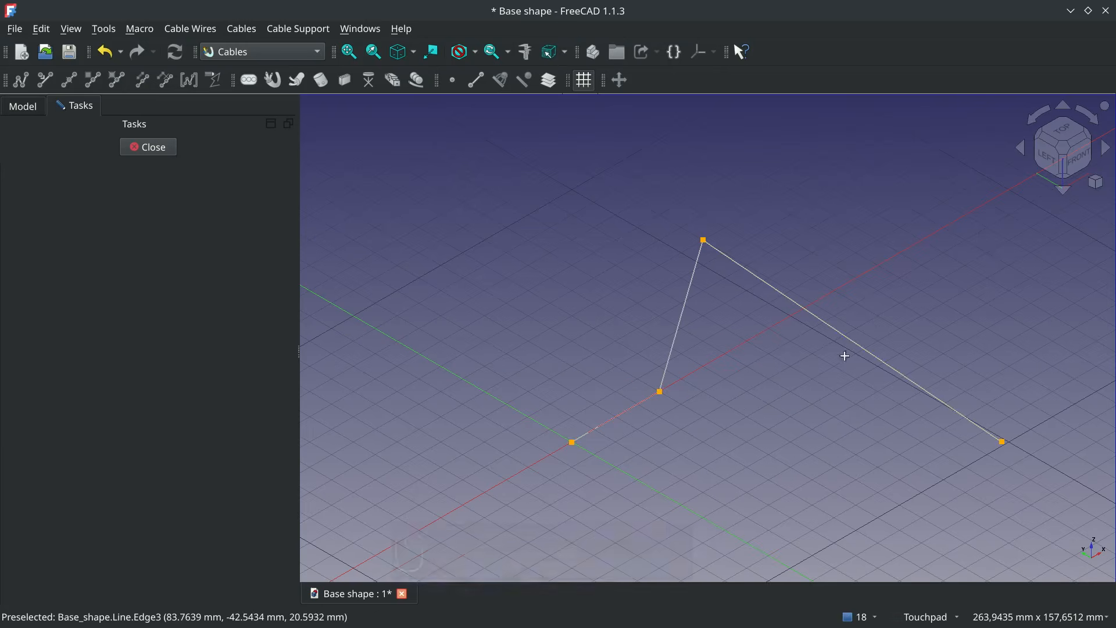
- Add a point on the segment leading to the wire's far end and place it at X 135, Y 15, Z -15 mm
{"action": "key", "text": "e"}
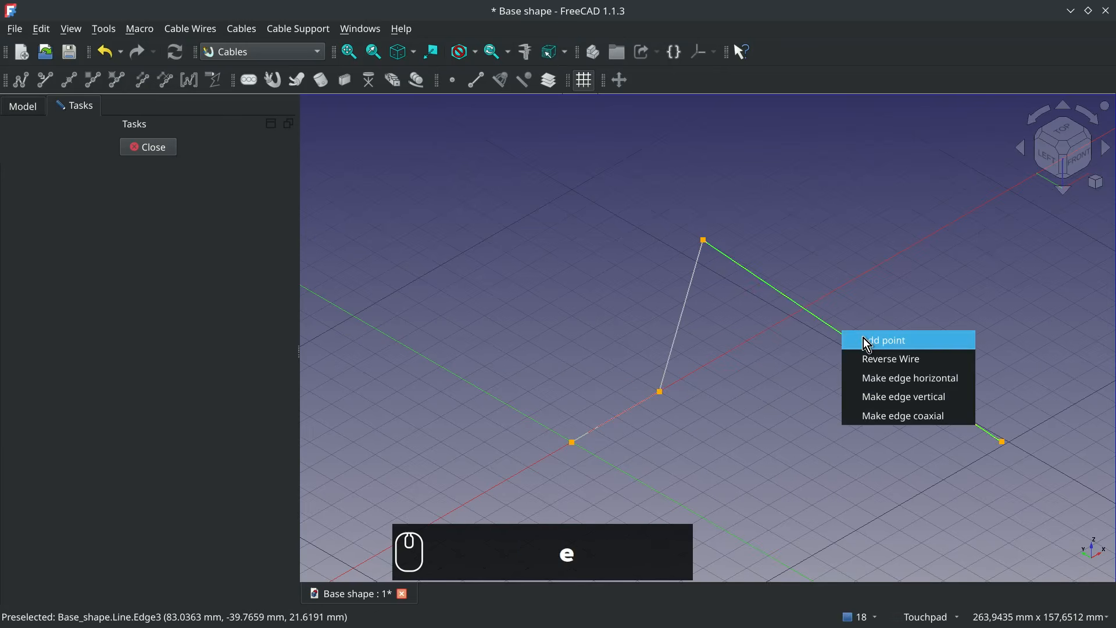
{"action": "left_click", "coordinate": [867, 344]}
{"action": "left_click", "coordinate": [841, 333]}
{"action": "type", "text": "0135"}
{"action": "key", "text": "Tab"}
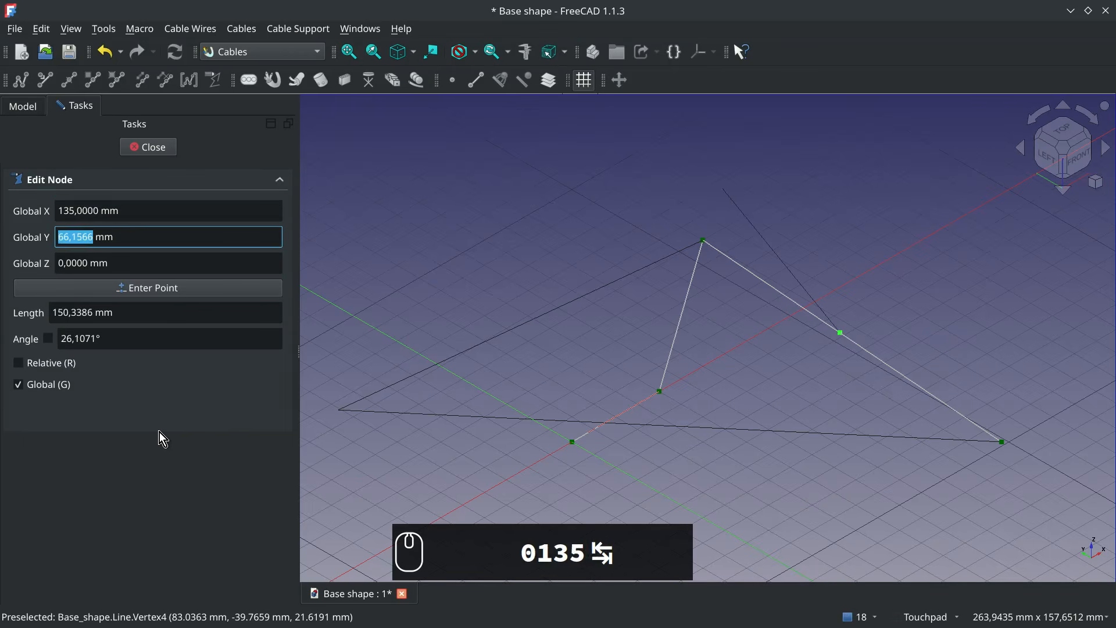
{"action": "type", "text": "15"}
{"action": "key", "text": "Tab"}
{"action": "type", "text": "-15"}
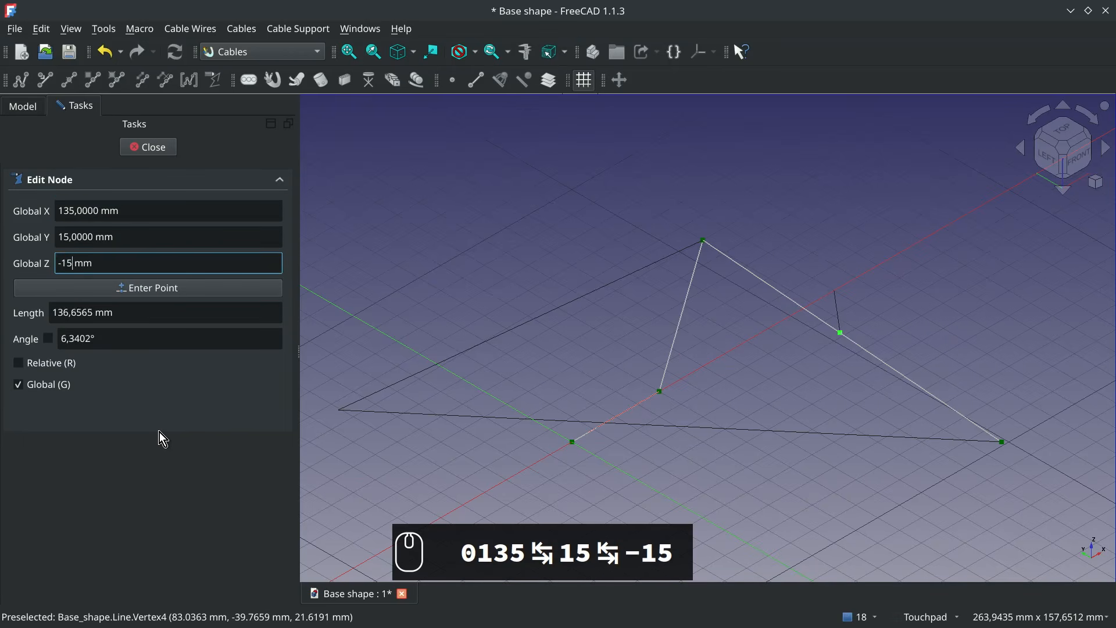
{"action": "key", "text": "Return"}
- Add a last intermediate point on the wire's end segment and place it at X 80, Y -15, Z -65 mm
{"action": "key", "text": "e"}
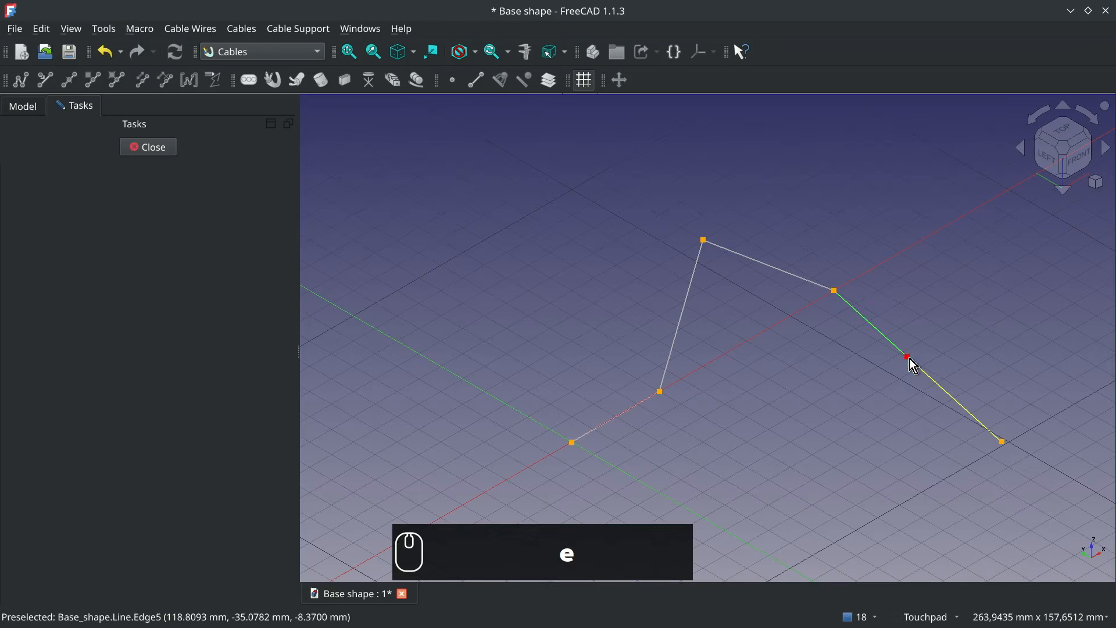
{"action": "left_click", "coordinate": [909, 357]}
{"action": "type", "text": "80"}
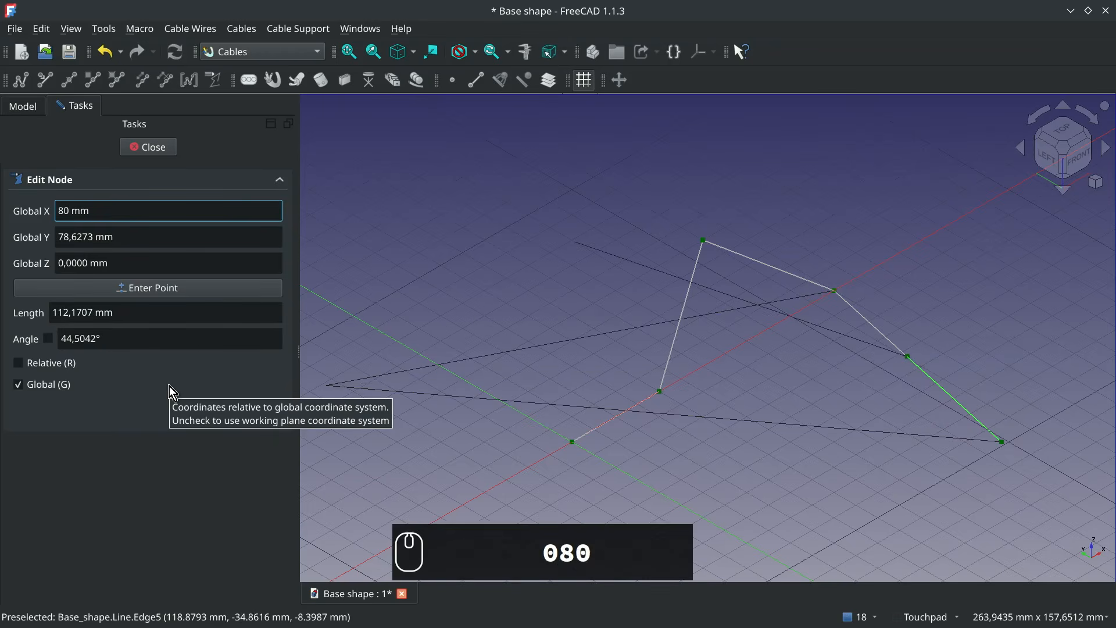
{"action": "type", "text": "-15"}
{"action": "key", "text": "BackSpace"}
{"action": "key", "text": "BackSpace"}
{"action": "key", "text": "BackSpace"}
{"action": "key", "text": "Tab"}
{"action": "type", "text": "-15"}
{"action": "key", "text": "Tab"}
{"action": "type", "text": "-65"}
{"action": "key", "text": "Return"}
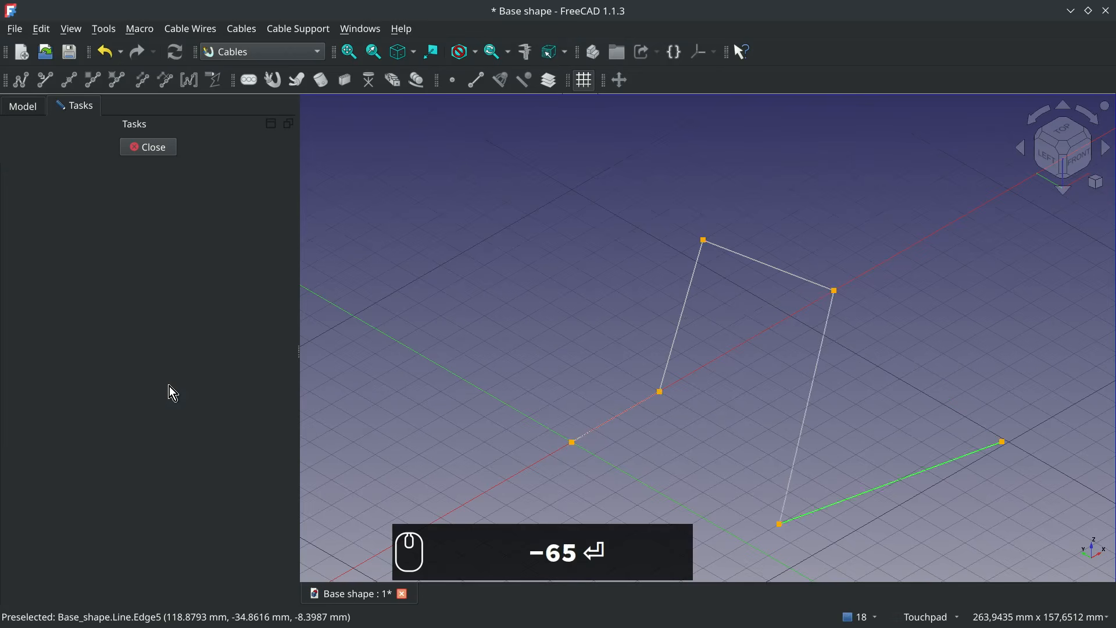
- Move the wire's far end point to X 10, Y -25, Z 70 mm and finish editing the wire
{"action": "left_click", "coordinate": [1004, 443]}
{"action": "double_click", "coordinate": [129, 211]}
{"action": "type", "text": "010"}
{"action": "key", "text": "Tab"}
{"action": "type", "text": "-25"}
{"action": "key", "text": "Tab"}
{"action": "type", "text": "70"}
{"action": "key", "text": "Return"}
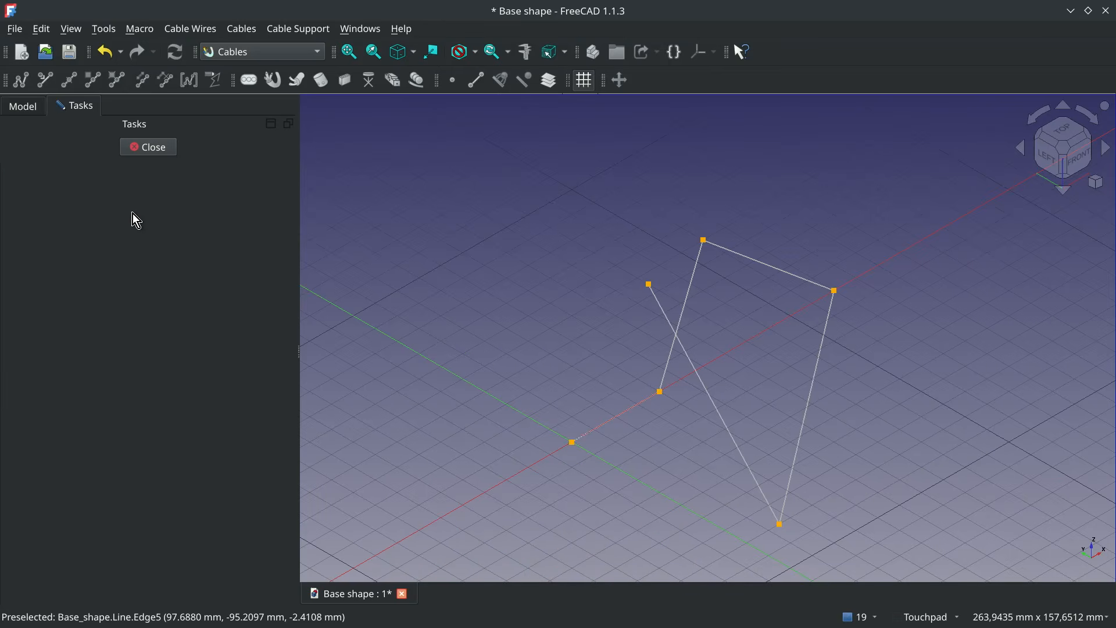
{"action": "left_click", "coordinate": [156, 152]}
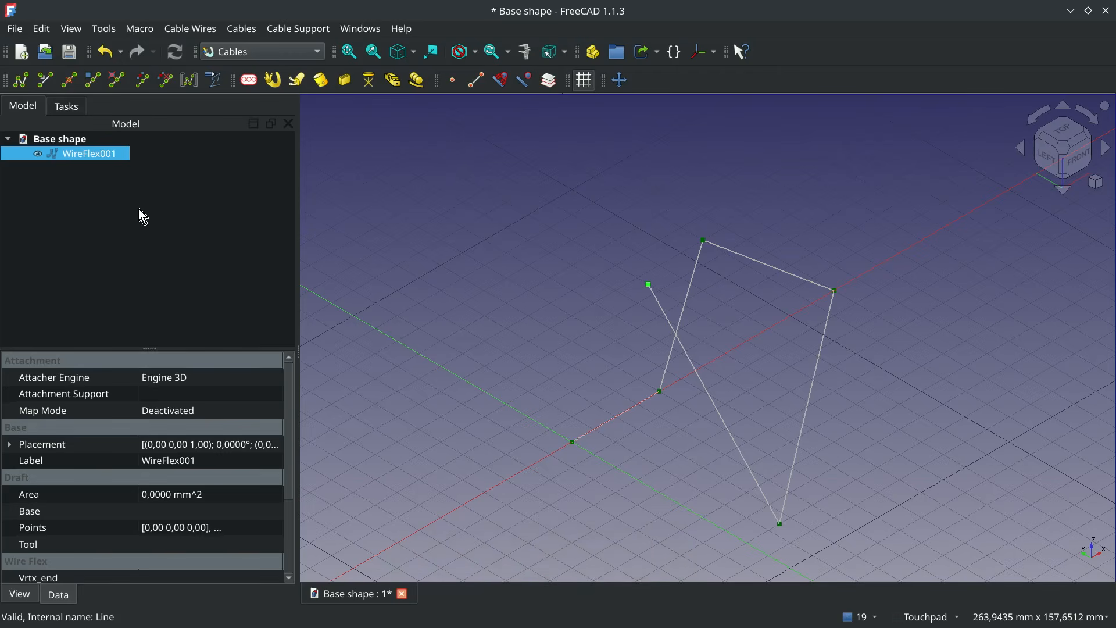
- Change the flexible wire's path type to BSpline_P
{"action": "scroll", "coordinate": [255, 474], "scroll_direction": "down", "scroll_amount": 3}
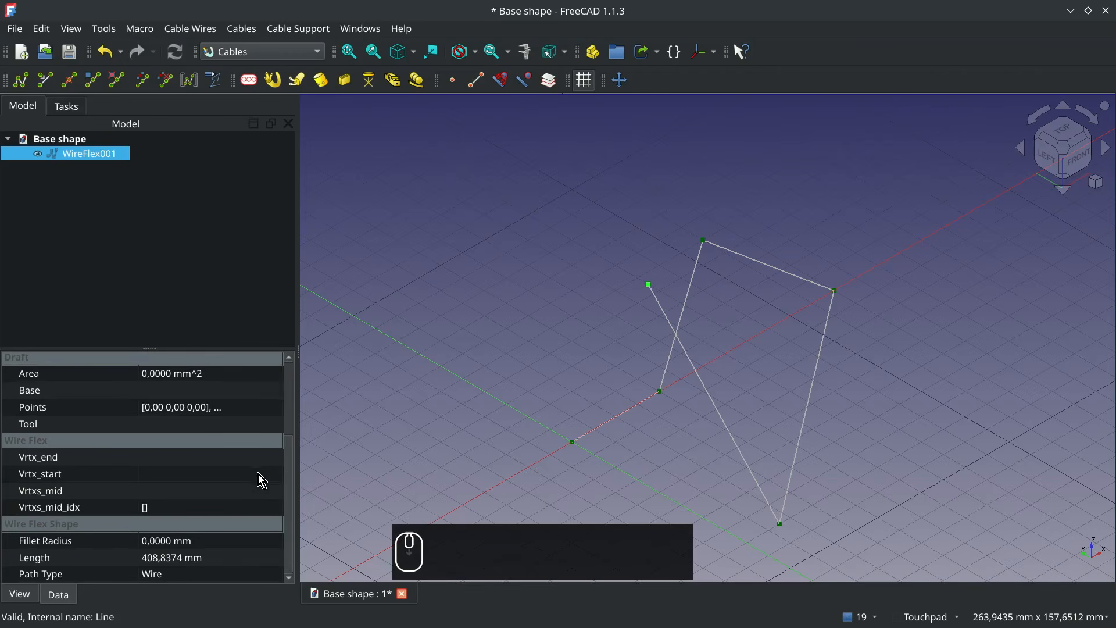
{"action": "left_click", "coordinate": [199, 573]}
{"action": "left_click", "coordinate": [199, 576]}
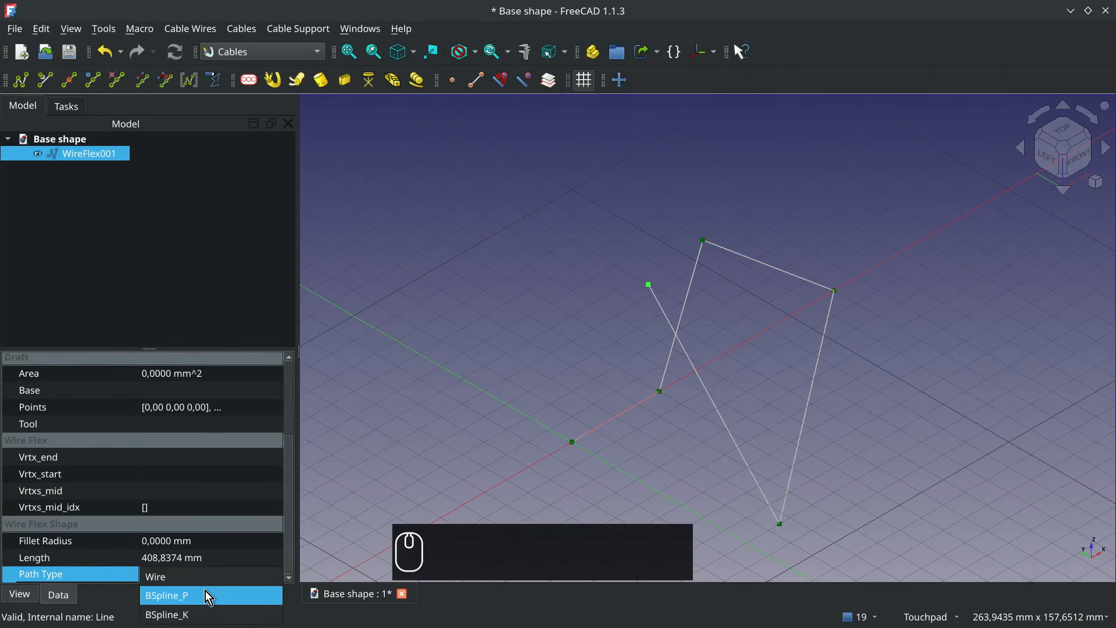
{"action": "left_click", "coordinate": [206, 594]}
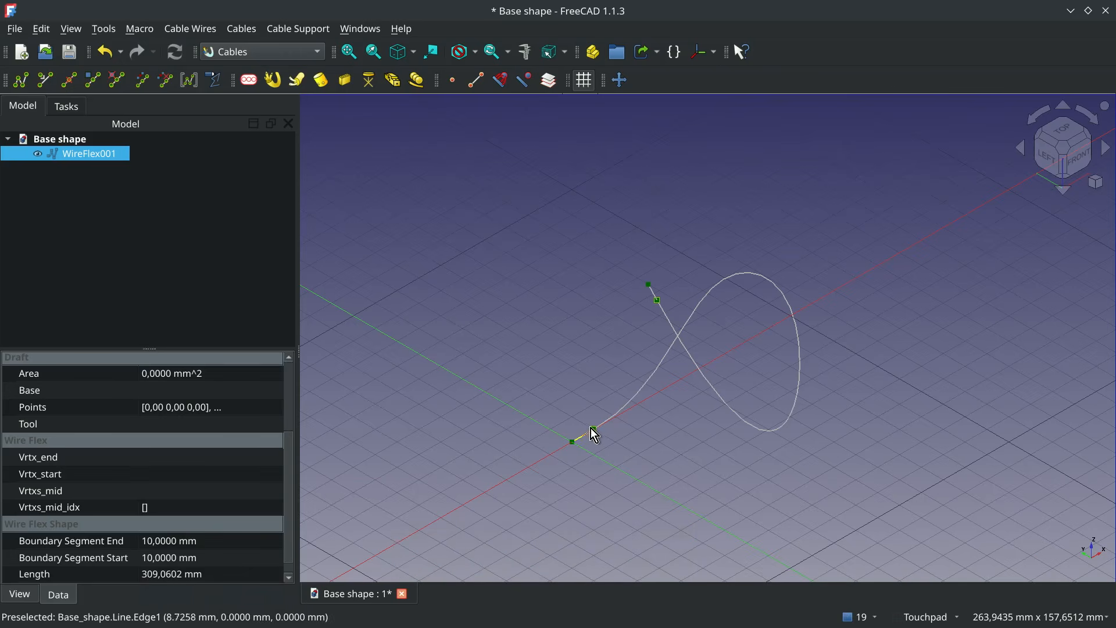
- Set the wire's boundary segment end and boundary segment start lengths to 15 mm each
{"action": "left_click", "coordinate": [174, 546]}
{"action": "type", "text": "15"}
{"action": "left_click", "coordinate": [163, 556]}
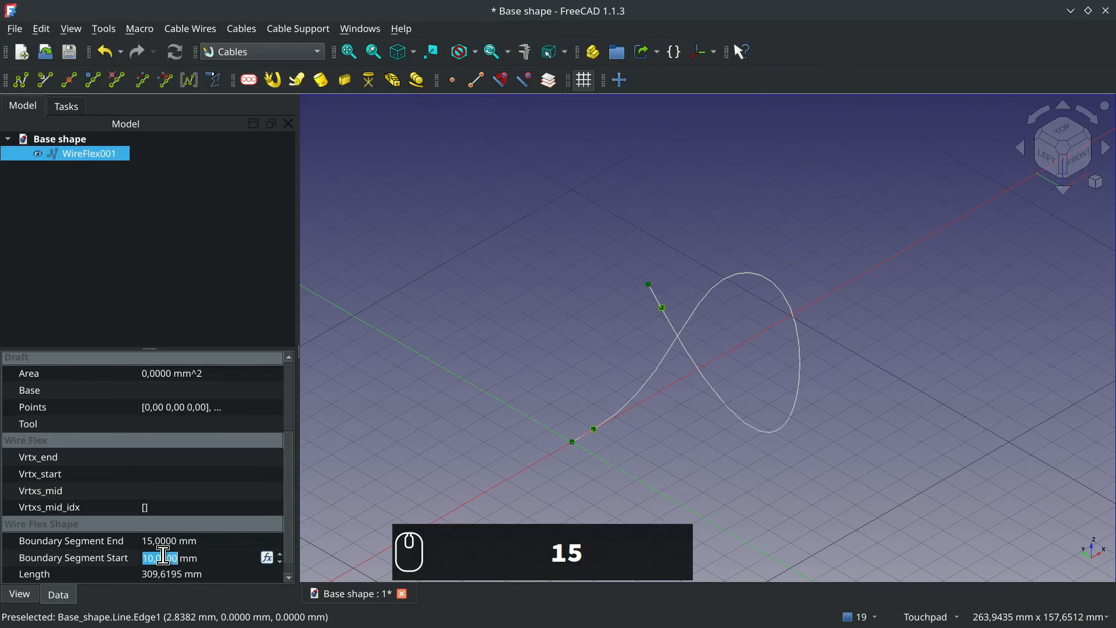
{"action": "type", "text": "15"}
{"action": "key", "text": "Return"}
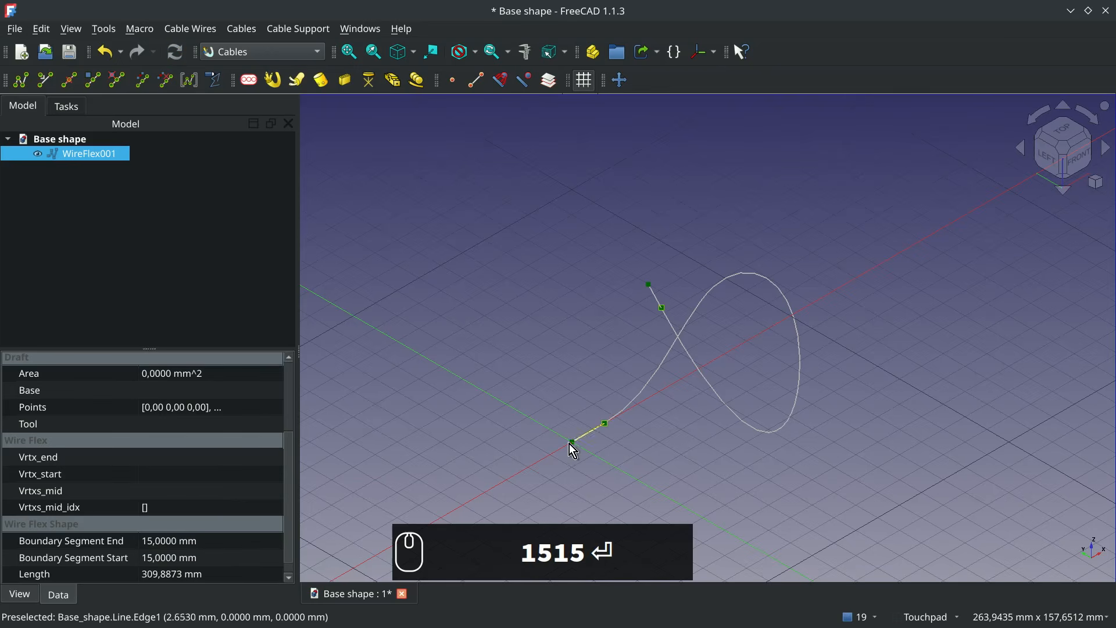
{"action": "mouse_move", "coordinate": [573, 444]}
{"action": "middle_mouse_down", "text": "alt"}
{"action": "mouse_move", "coordinate": [743, 451]}
{"action": "mouse_move", "coordinate": [576, 446]}
{"action": "middle_mouse_up", "text": "alt"}
{"action": "left_click", "coordinate": [1063, 147]}
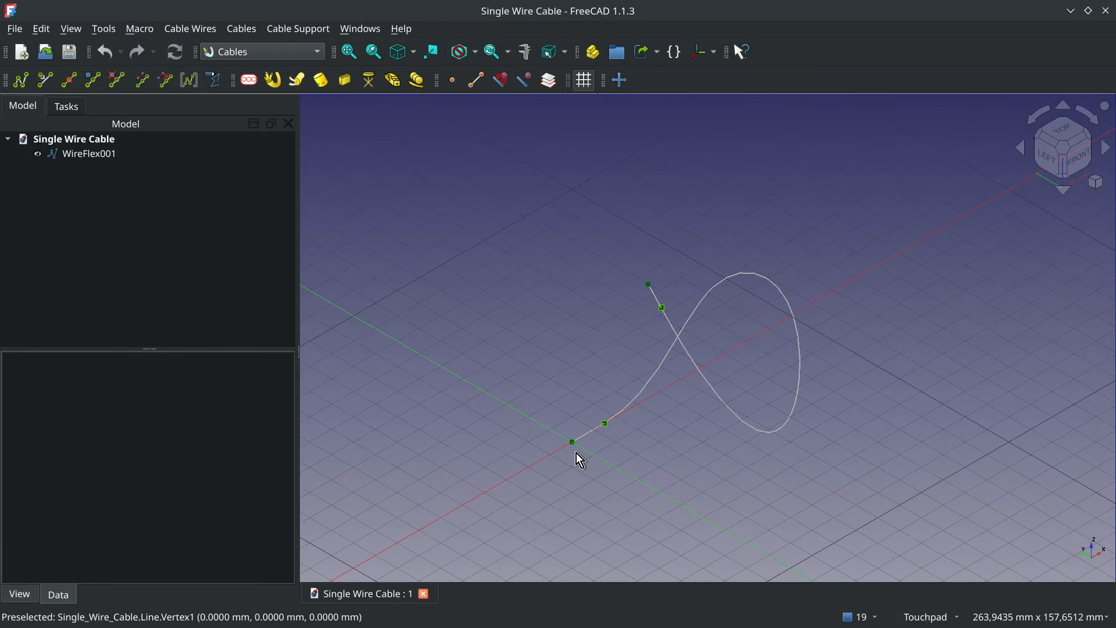
- Create a cable from the looping flexible wire and add the standard cable materials to the document
{"action": "left_click", "coordinate": [101, 153]}
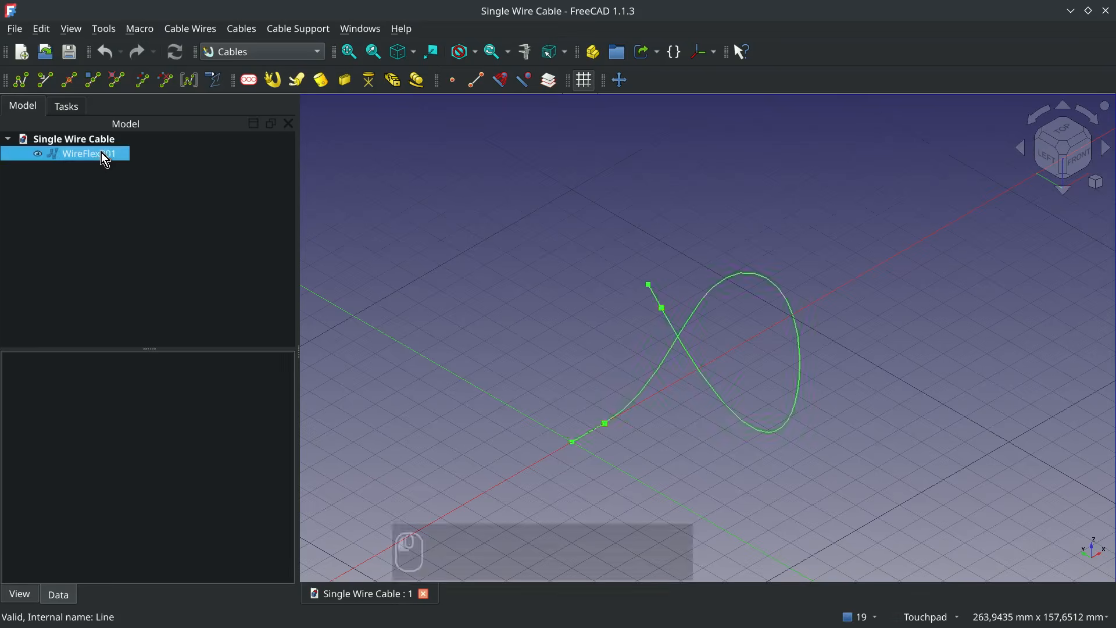
{"action": "left_click", "coordinate": [271, 87]}
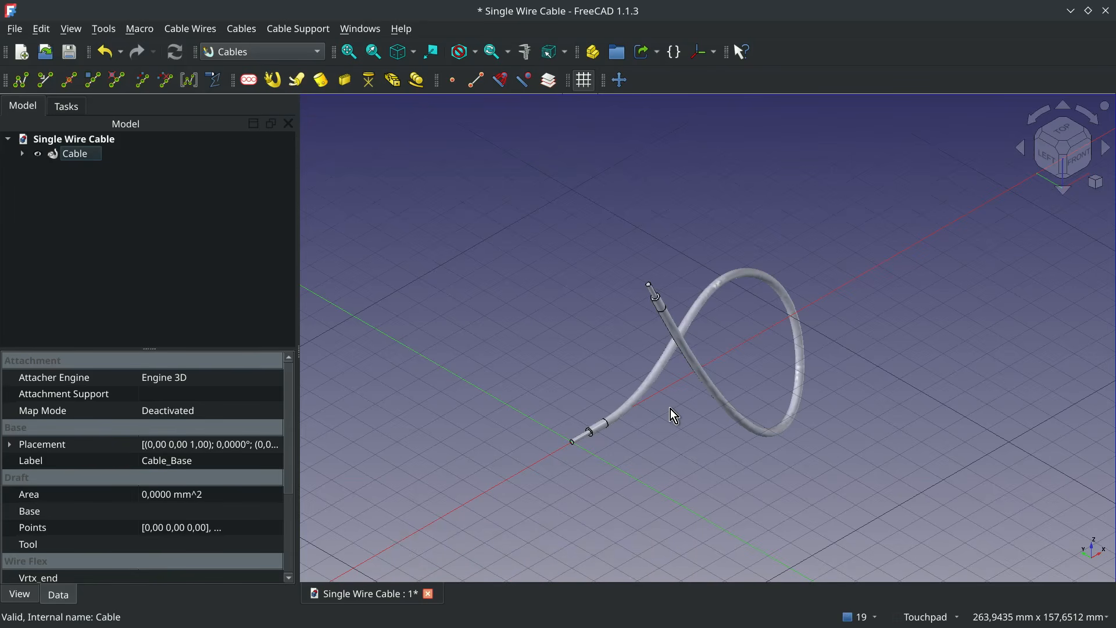
{"action": "left_click", "coordinate": [406, 83]}
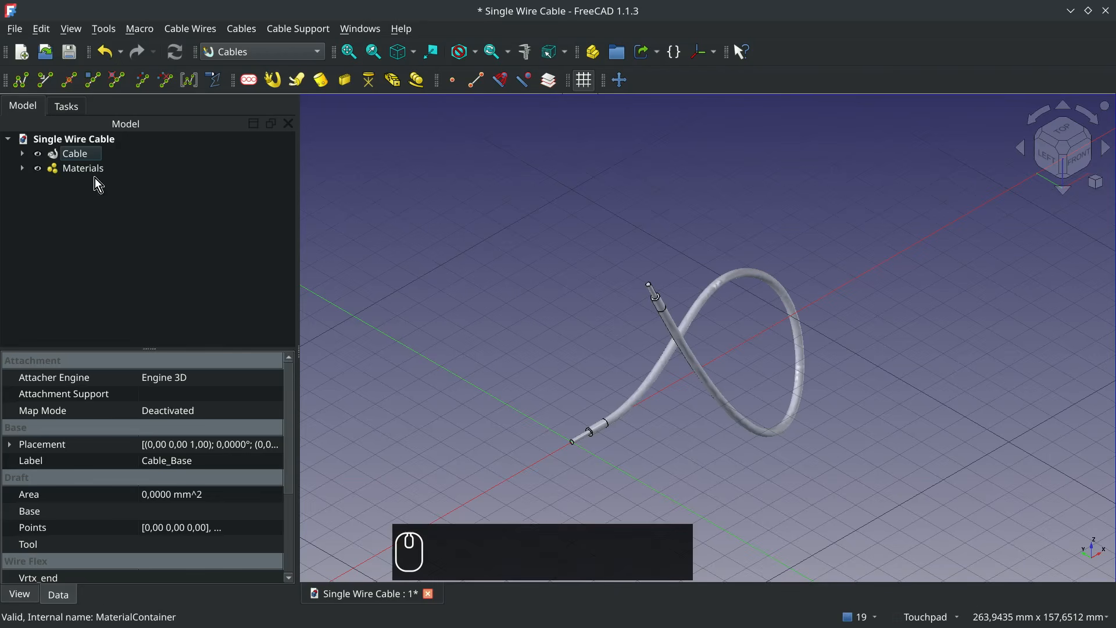
- Assign the cableMultiMat3w material to the cable, recompute the document and clear the selection
{"action": "left_click", "coordinate": [72, 153]}
{"action": "scroll", "coordinate": [239, 470], "scroll_direction": "down", "scroll_amount": 5}
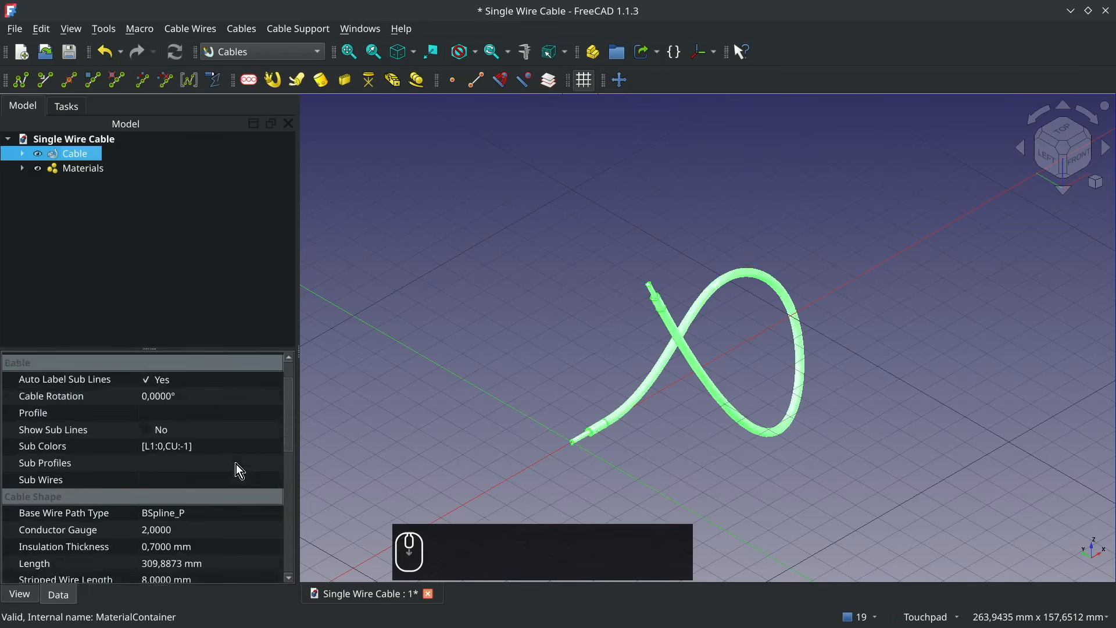
{"action": "scroll", "coordinate": [239, 471], "scroll_direction": "down", "scroll_amount": 1}
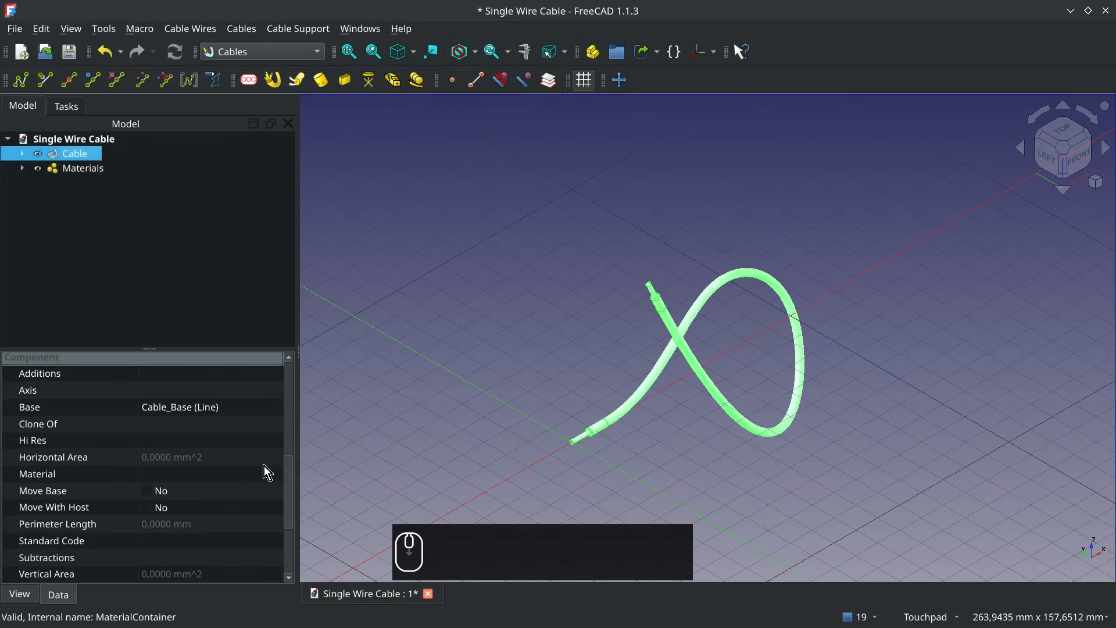
{"action": "left_click", "coordinate": [274, 475]}
{"action": "left_click", "coordinate": [274, 475]}
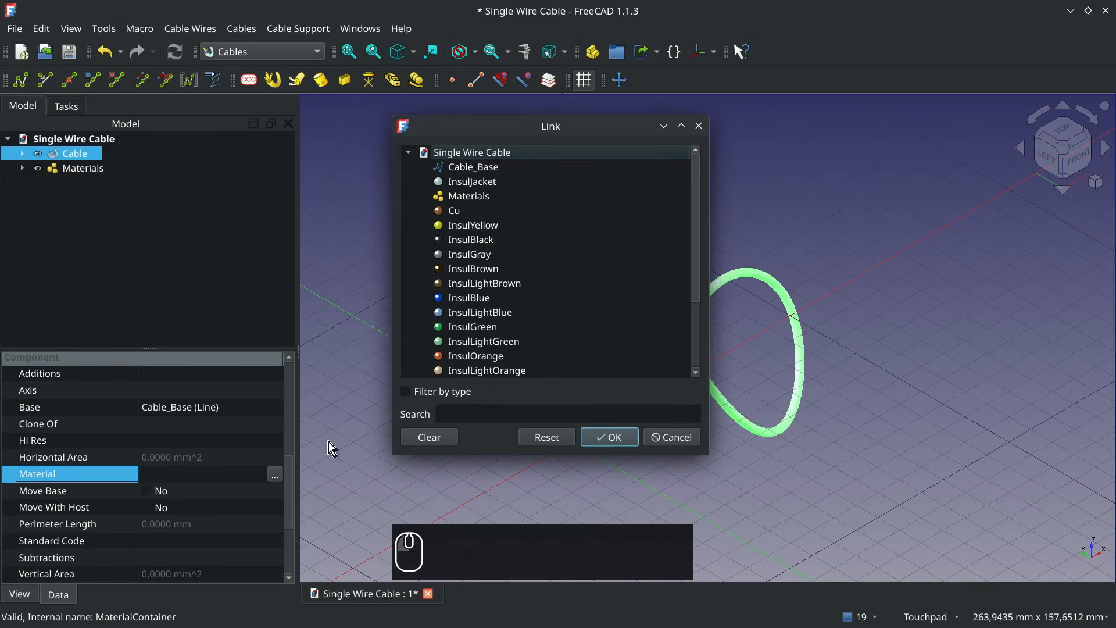
{"action": "scroll", "coordinate": [635, 246], "scroll_direction": "down", "scroll_amount": 2}
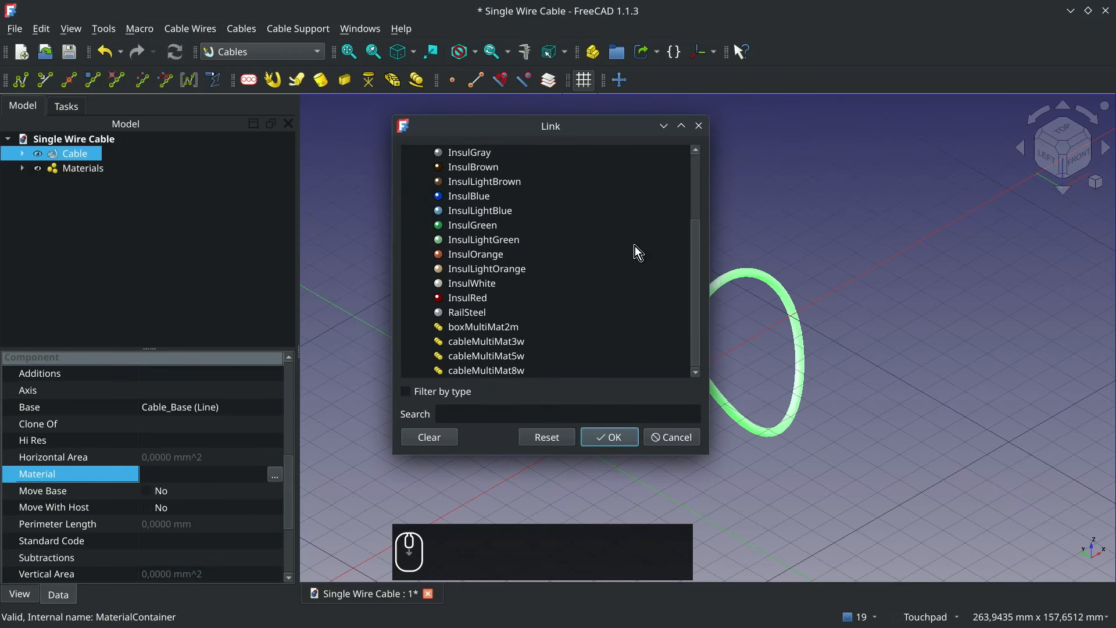
{"action": "left_click", "coordinate": [535, 341]}
{"action": "left_click", "coordinate": [610, 437]}
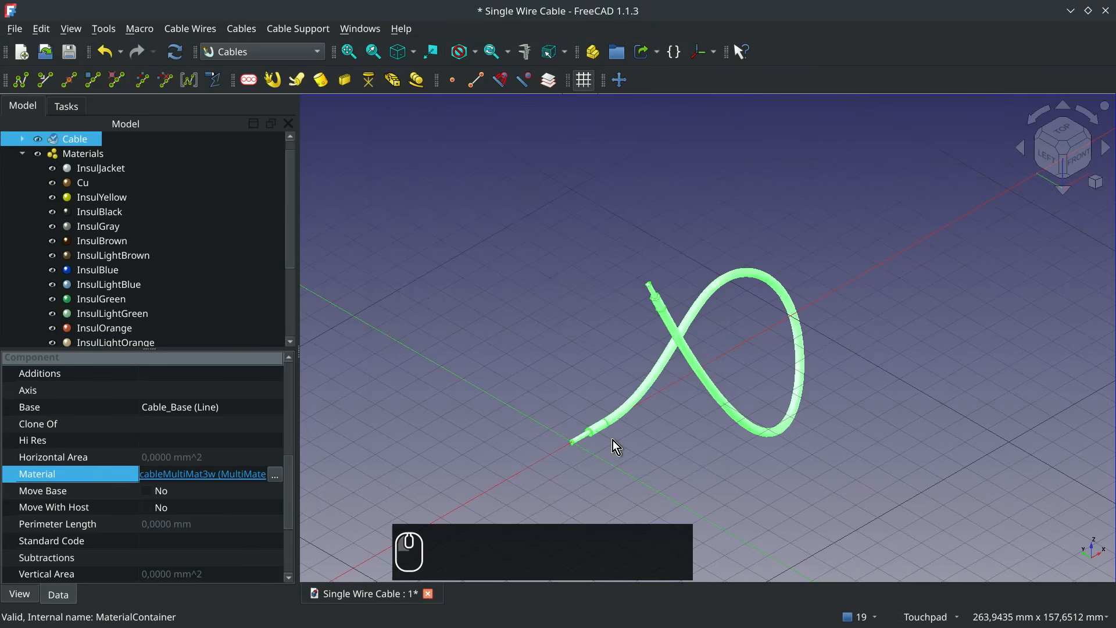
{"action": "left_click", "coordinate": [21, 154]}
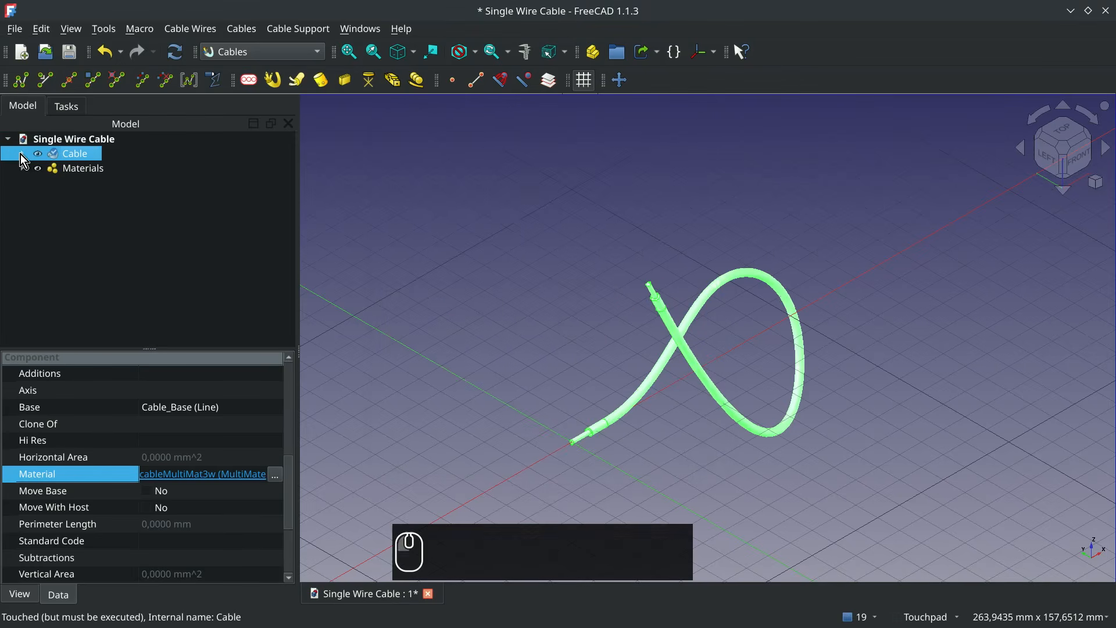
{"action": "left_click", "coordinate": [178, 58]}
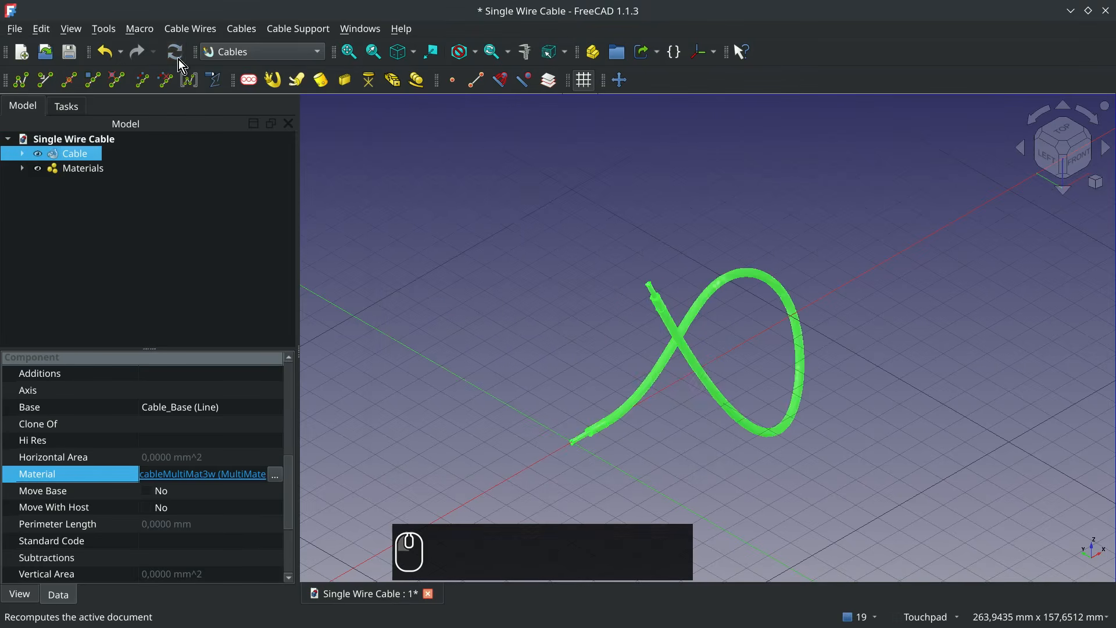
{"action": "left_click", "coordinate": [592, 463]}
{"action": "scroll", "coordinate": [588, 455], "scroll_direction": "up", "scroll_amount": 5}
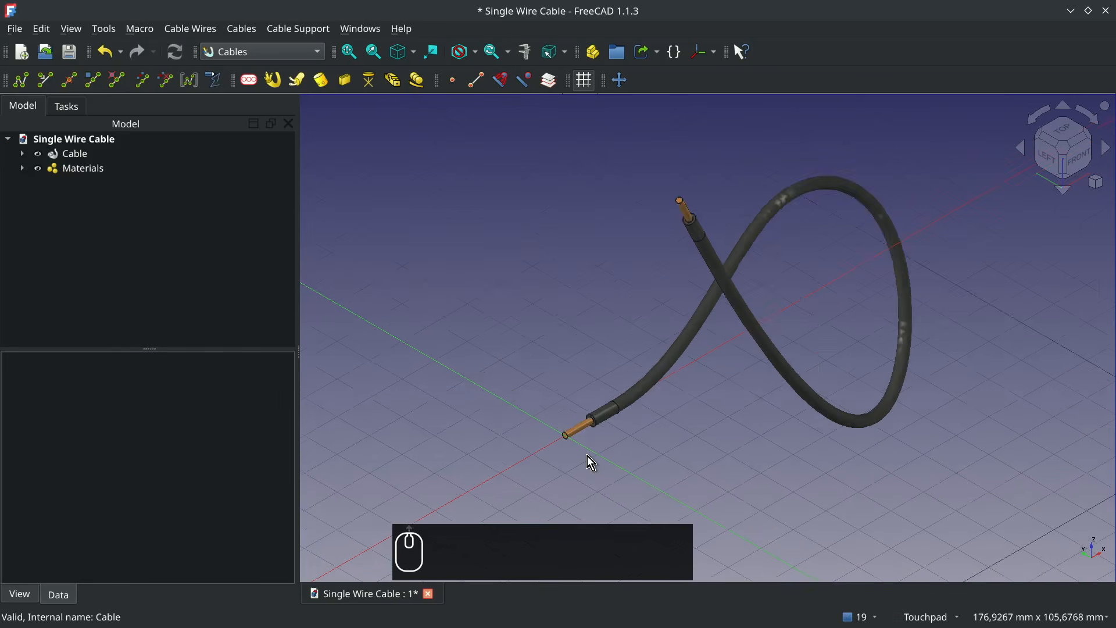
- Set the cable's conductor gauge to 4 mm²
{"action": "left_click", "coordinate": [561, 433]}
{"action": "scroll", "coordinate": [204, 497], "scroll_direction": "down", "scroll_amount": 4}
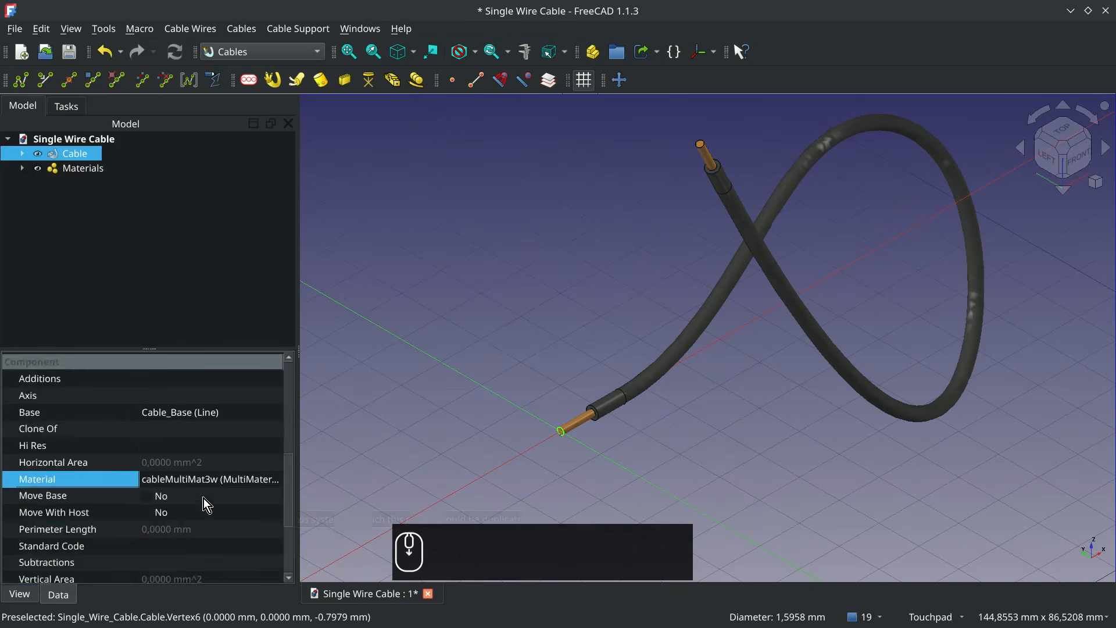
{"action": "scroll", "coordinate": [205, 498], "scroll_direction": "up", "scroll_amount": 4}
{"action": "scroll", "coordinate": [205, 498], "scroll_direction": "up", "scroll_amount": 1}
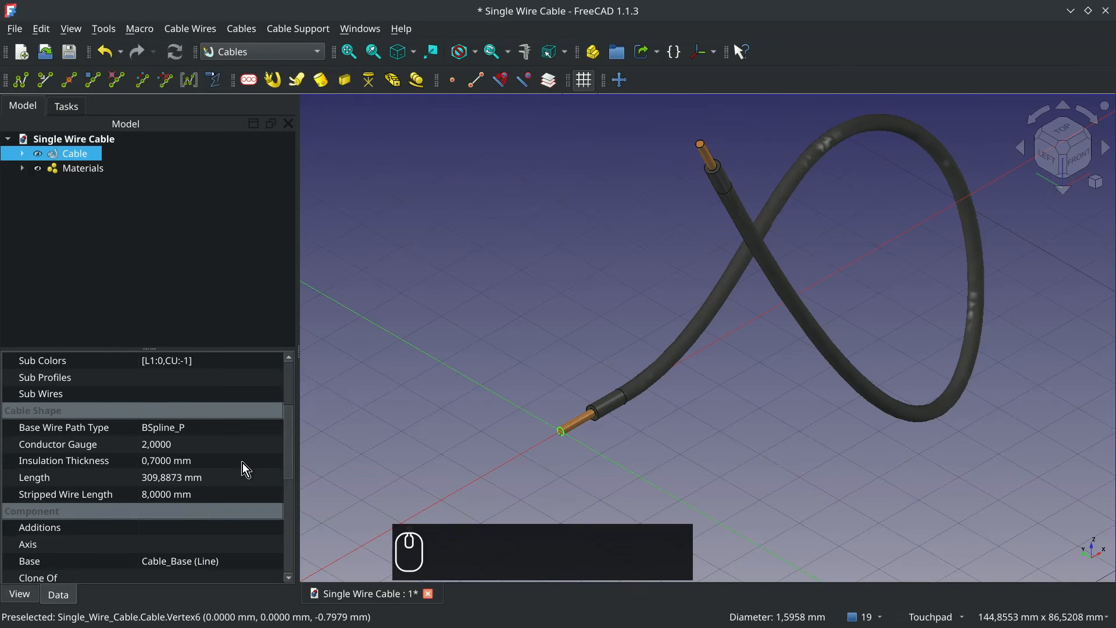
{"action": "left_click", "coordinate": [159, 445]}
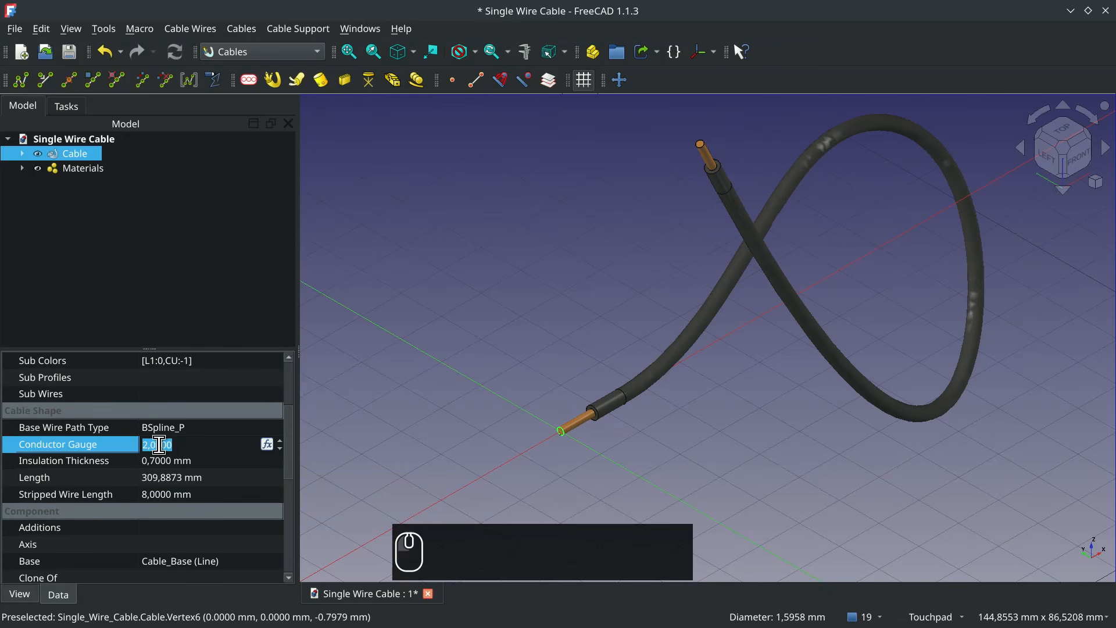
{"action": "type", "text": "4"}
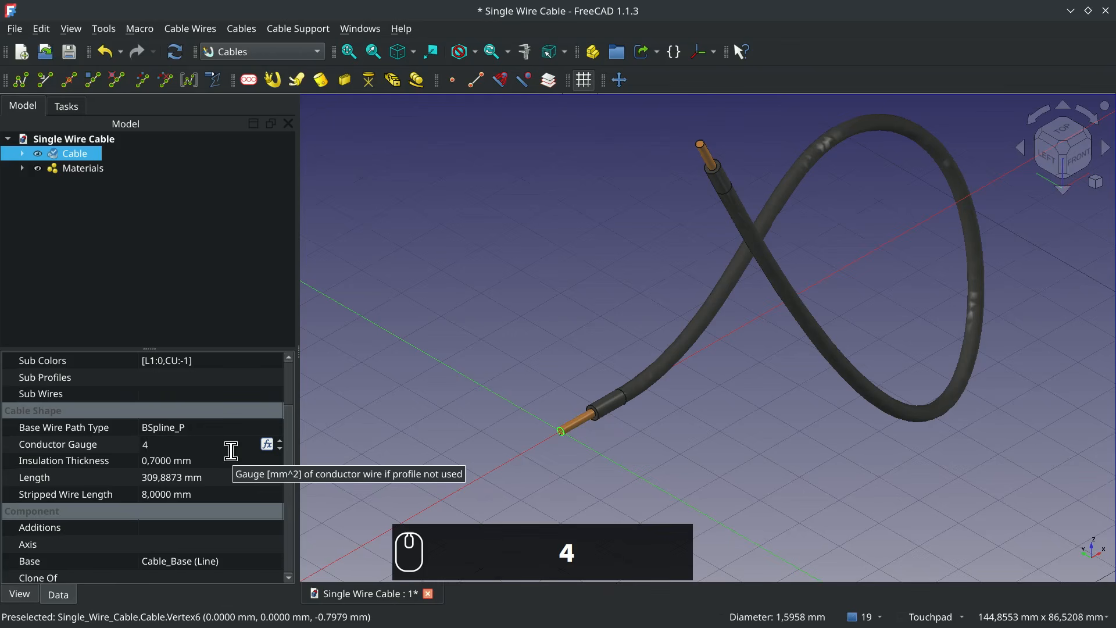
{"action": "key", "text": "Return"}
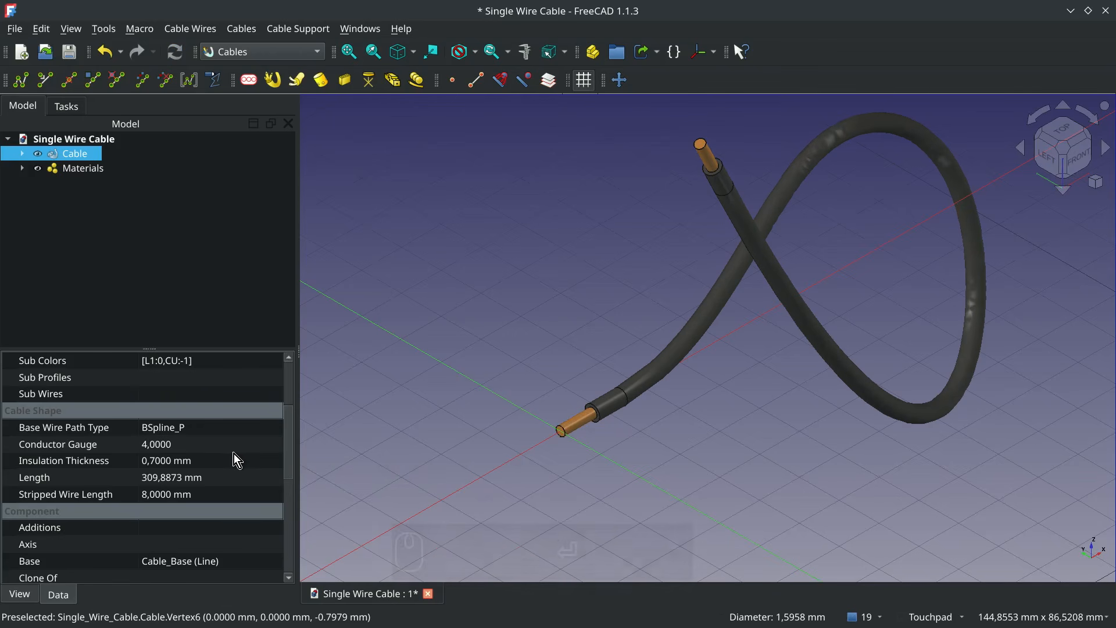
- Try an insulation thickness of 2 mm on the cable and settle on 0.8 mm
{"action": "left_click", "coordinate": [187, 465]}
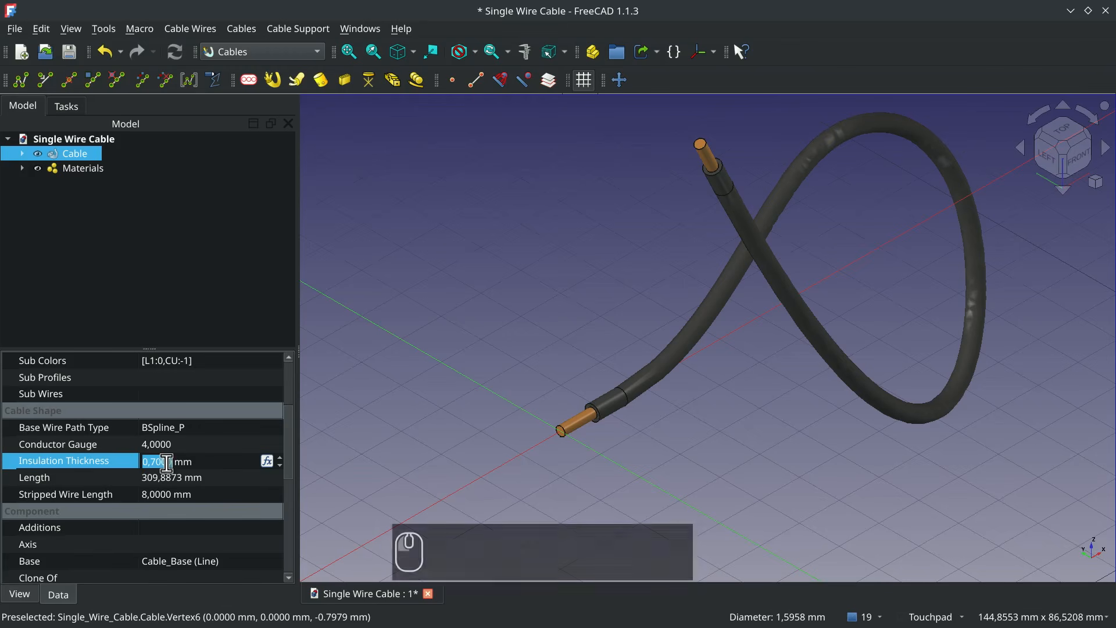
{"action": "key", "text": "Return"}
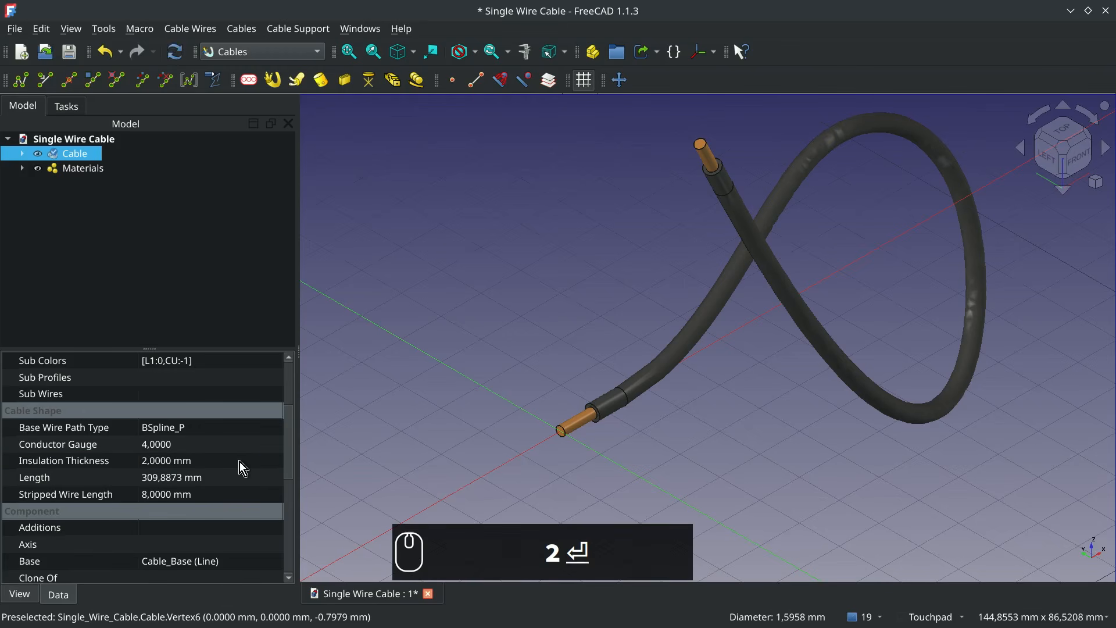
{"action": "left_click", "coordinate": [165, 457]}
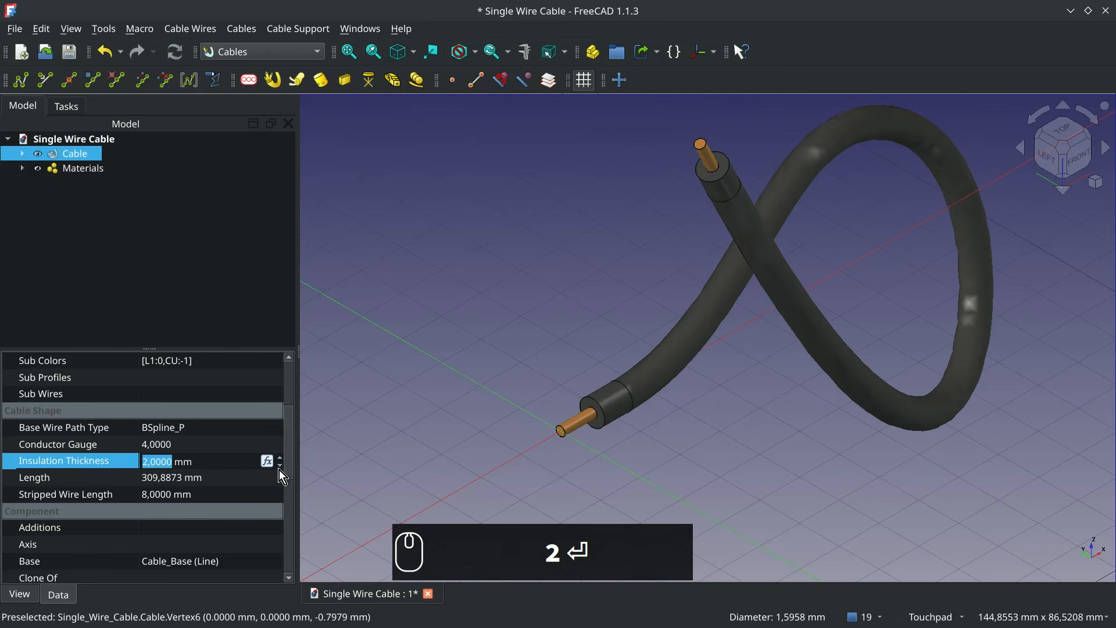
{"action": "type", "text": "0,8"}
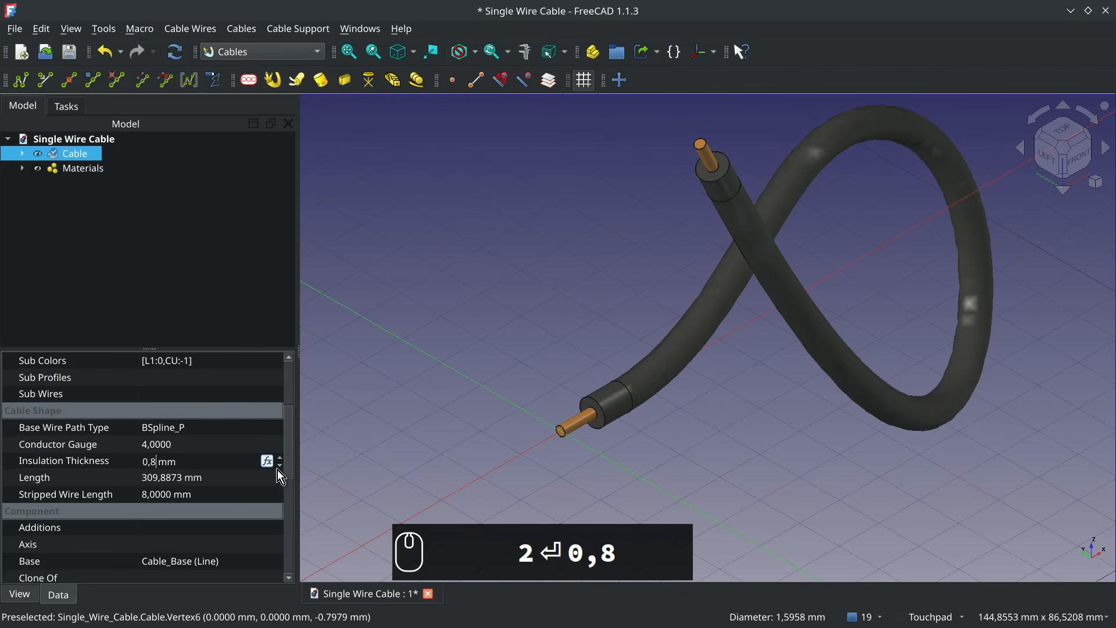
{"action": "key", "text": "Return"}
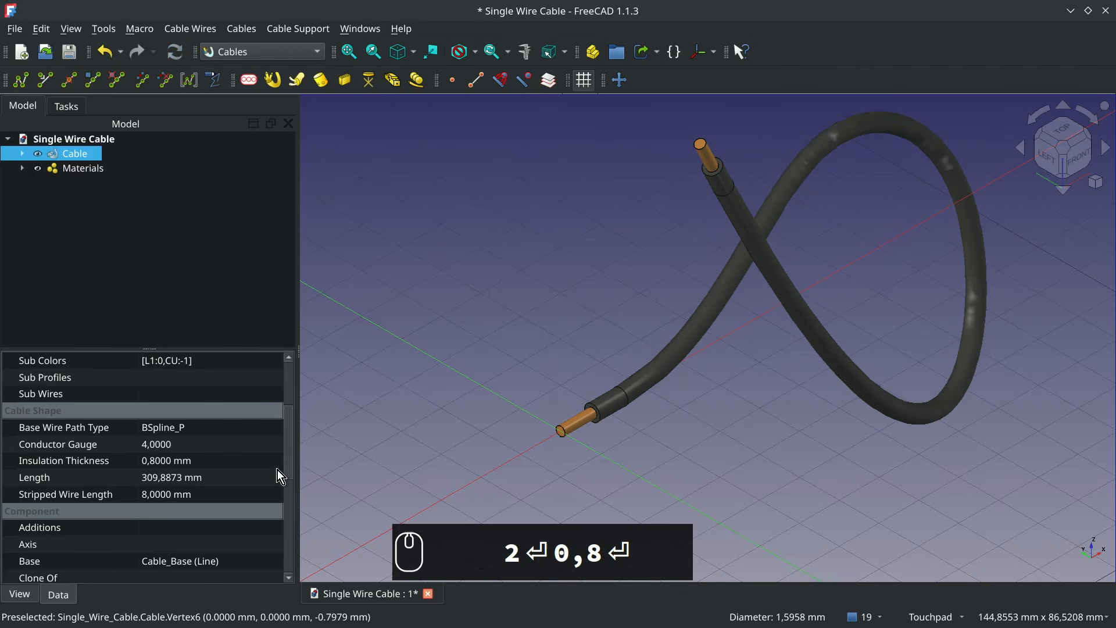
- Set the cable's stripped wire length to 10 mm
{"action": "left_click", "coordinate": [159, 495]}
{"action": "type", "text": "10"}
{"action": "key", "text": "Return"}
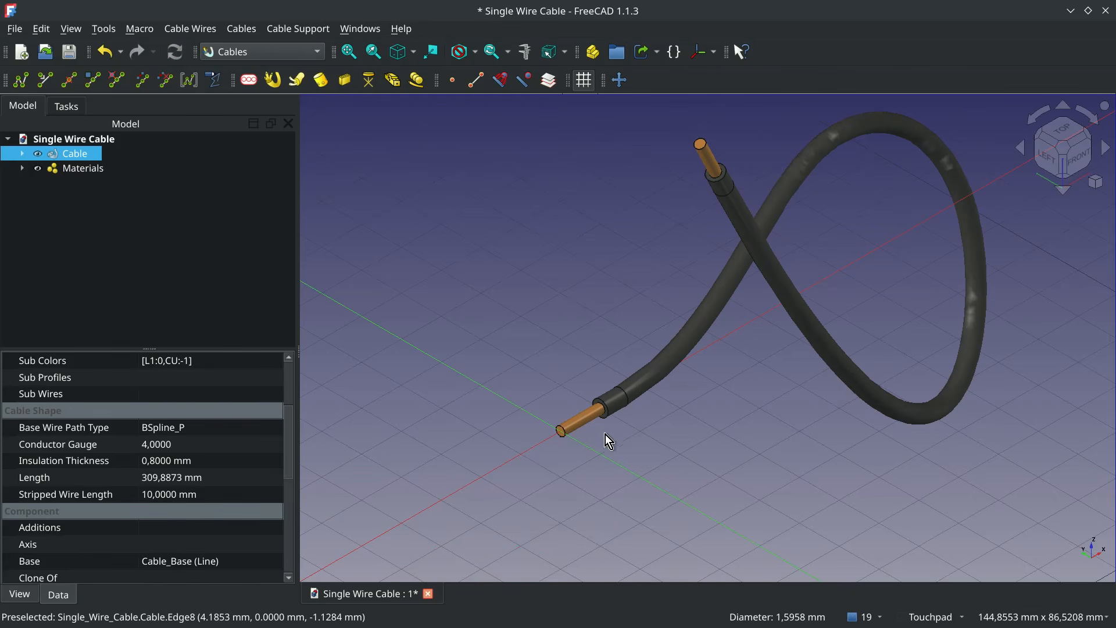
{"action": "left_click_drag", "start_coordinate": [563, 428], "coordinate": [703, 436], "text": "alt"}
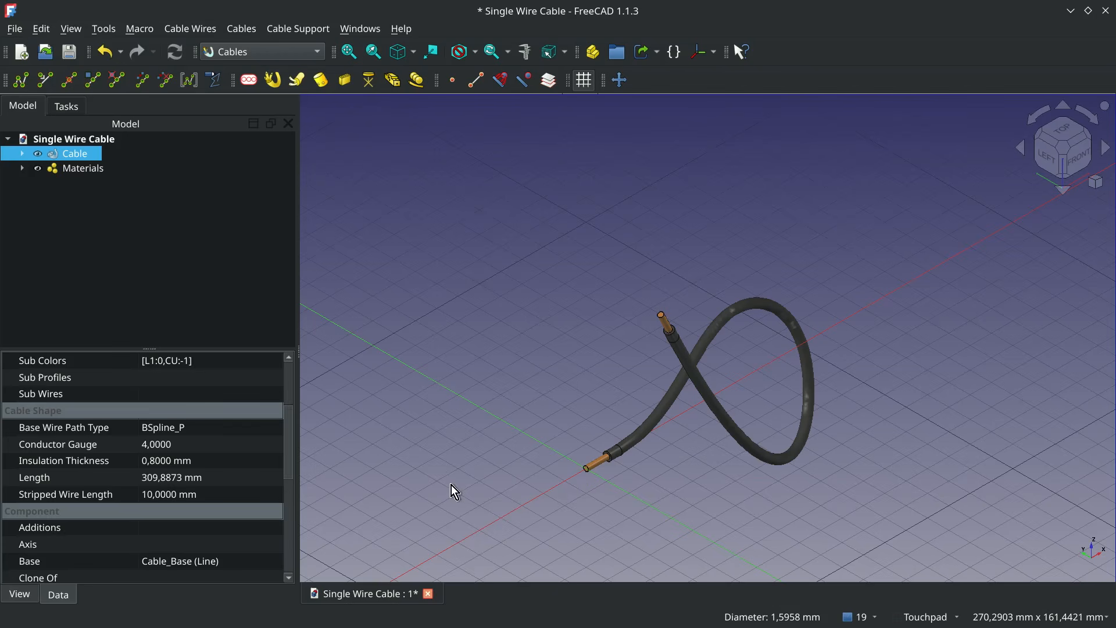
- Show the Cable_Base wire inside the cable and hide the cable itself
{"action": "scroll", "coordinate": [246, 474], "scroll_direction": "up", "scroll_amount": 2}
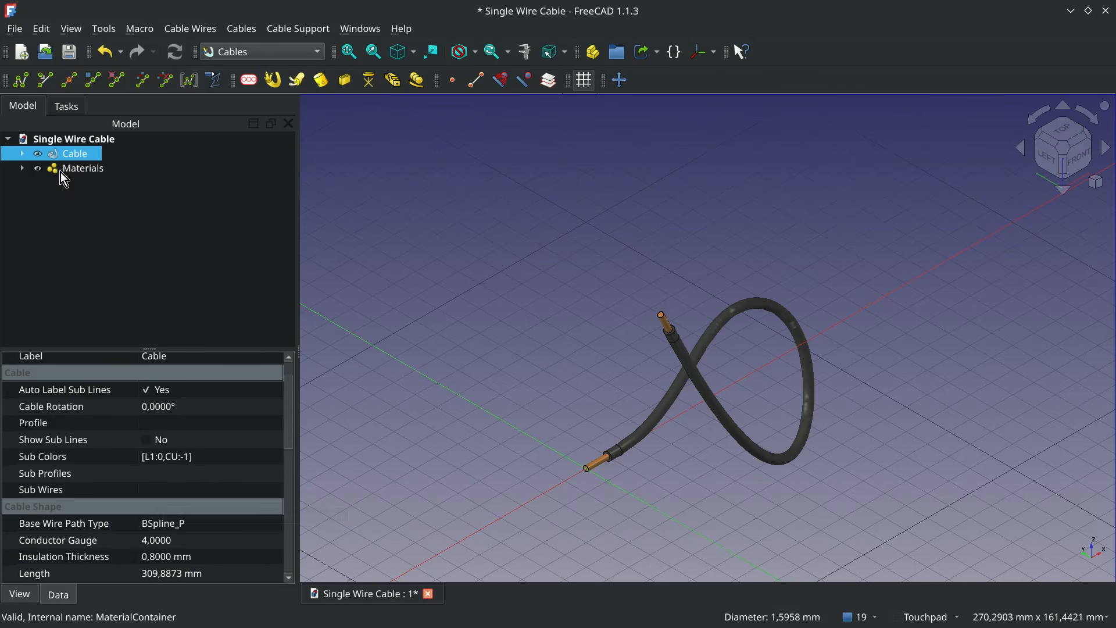
{"action": "left_click", "coordinate": [22, 155]}
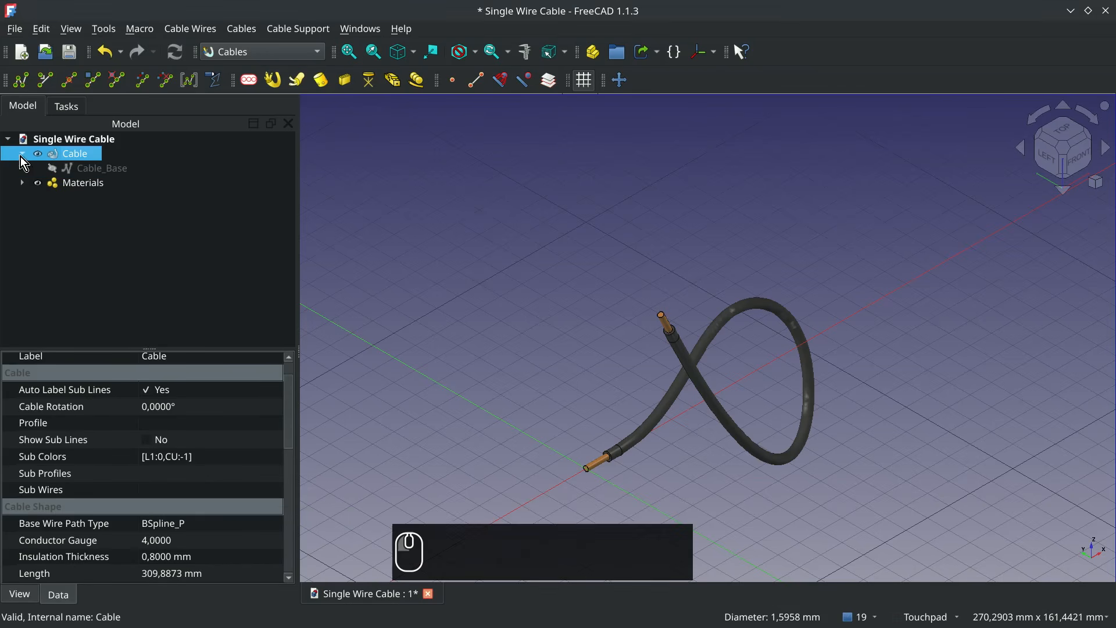
{"action": "left_click", "coordinate": [108, 173]}
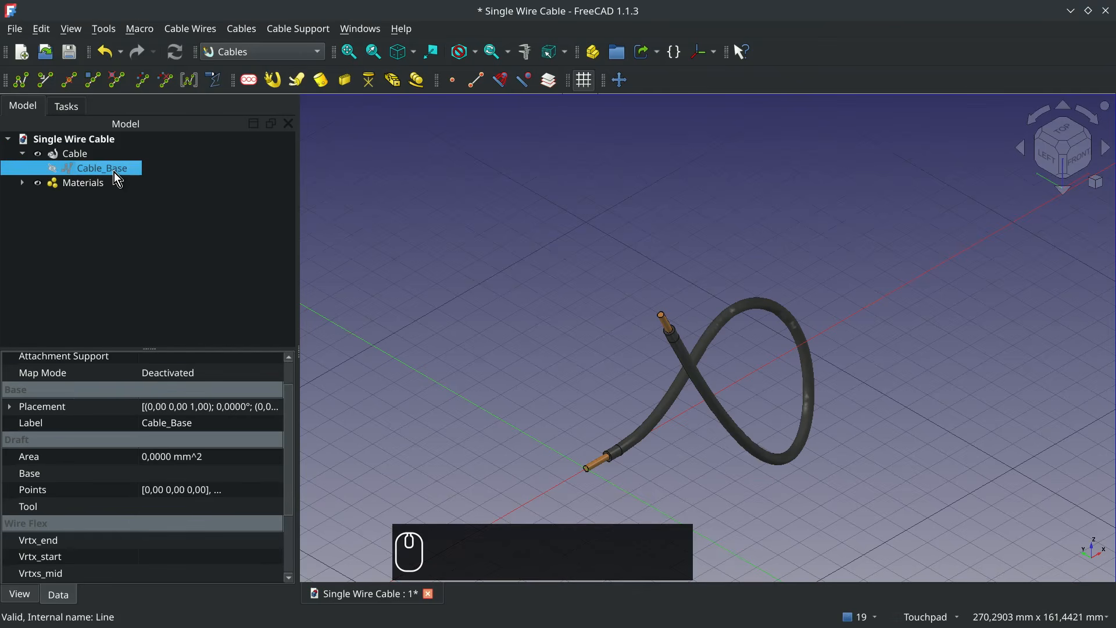
{"action": "key", "text": "space"}
{"action": "left_click", "coordinate": [78, 155]}
{"action": "key", "text": "space"}
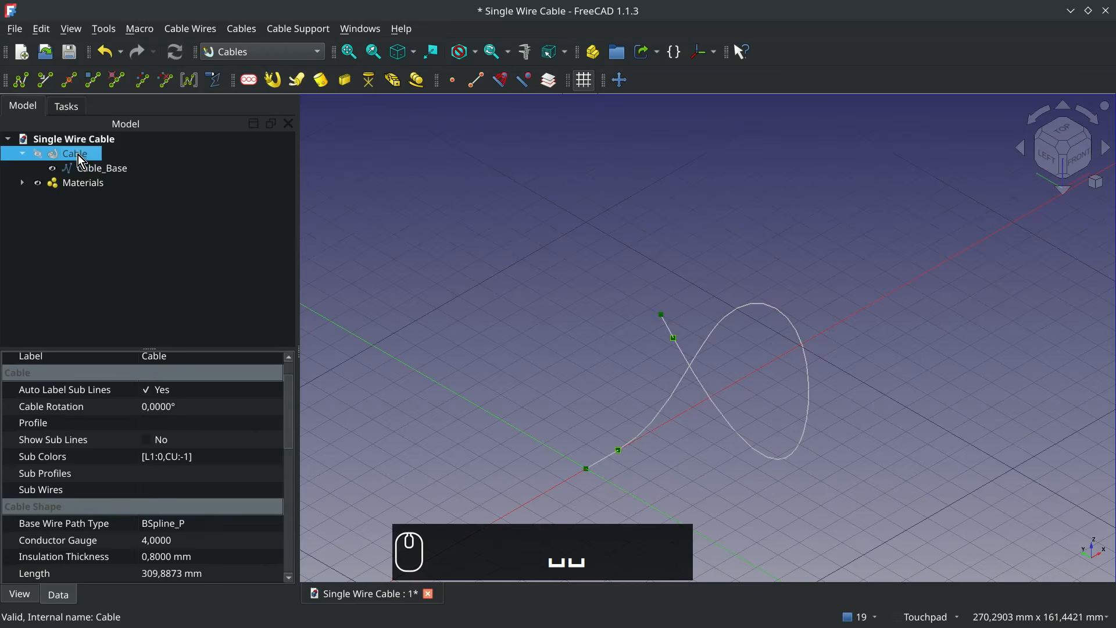
- Make the cable visible again together with its base wire and clear the selection
{"action": "left_click", "coordinate": [125, 175]}
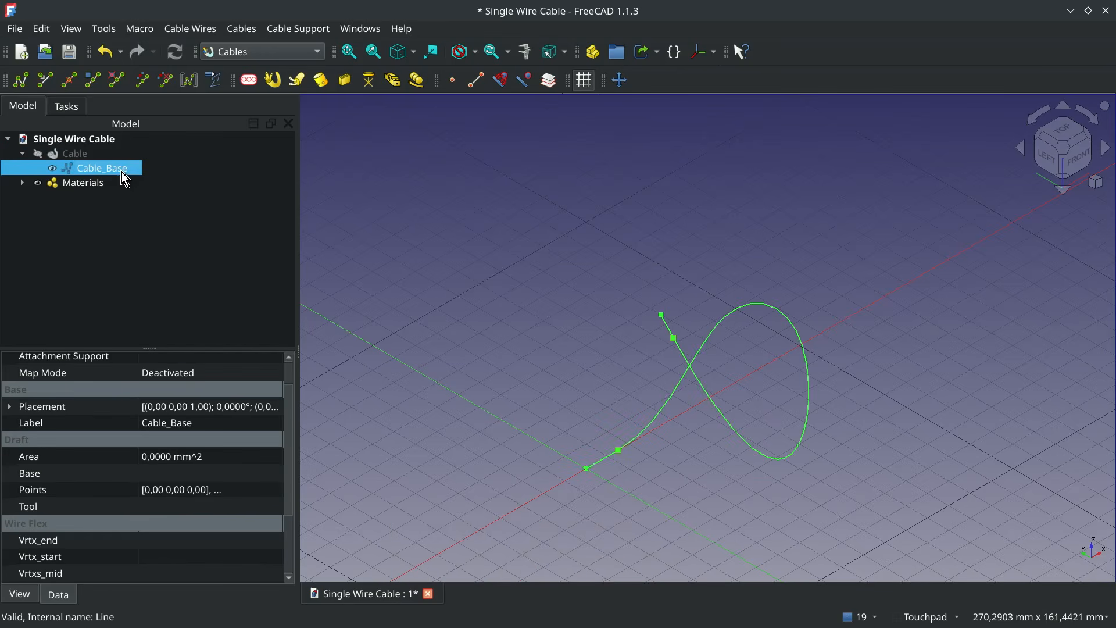
{"action": "left_click", "coordinate": [72, 153]}
{"action": "key", "text": "space"}
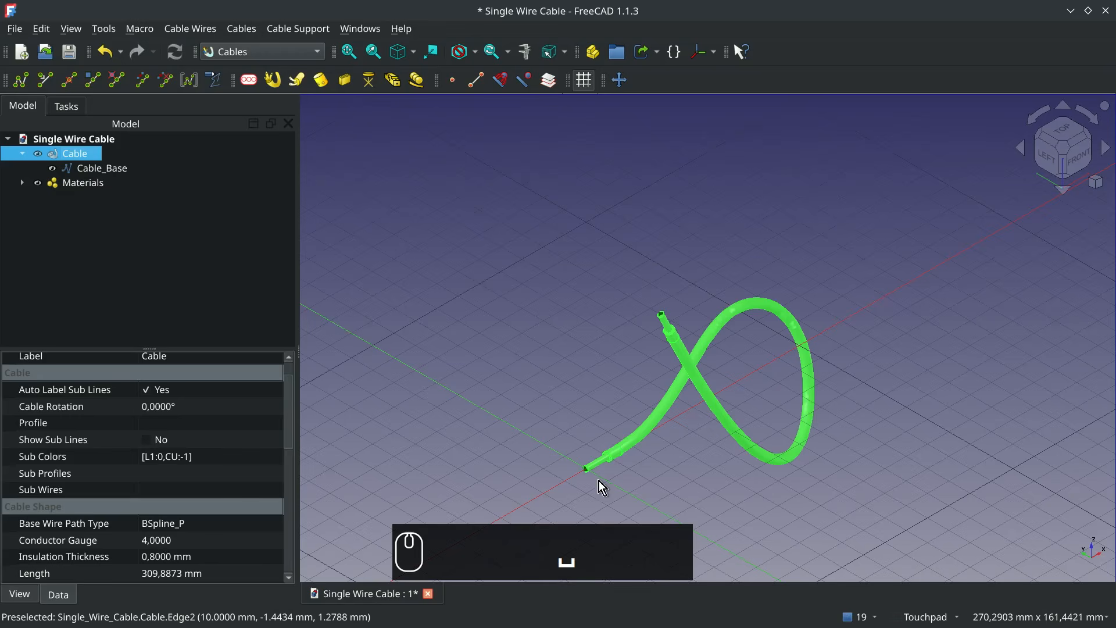
{"action": "left_click", "coordinate": [592, 481]}
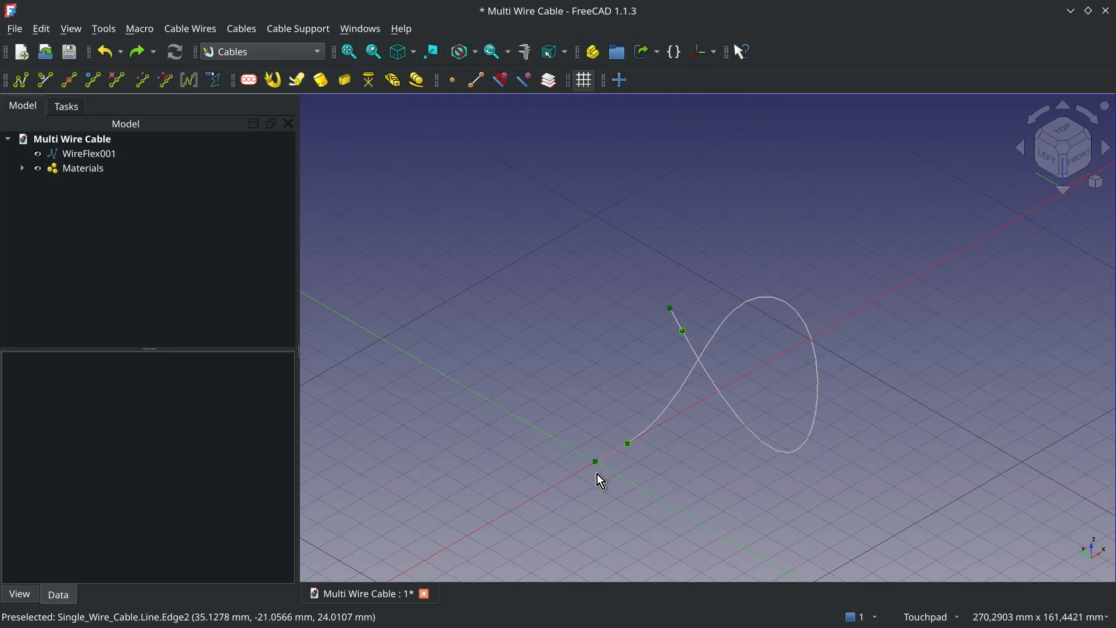
- Move WireFlex001 in the Multi Wire Cable document by its start point from the origin to X 40, Y -40, Z 0 mm, and deselect it
{"action": "left_click", "coordinate": [96, 156]}
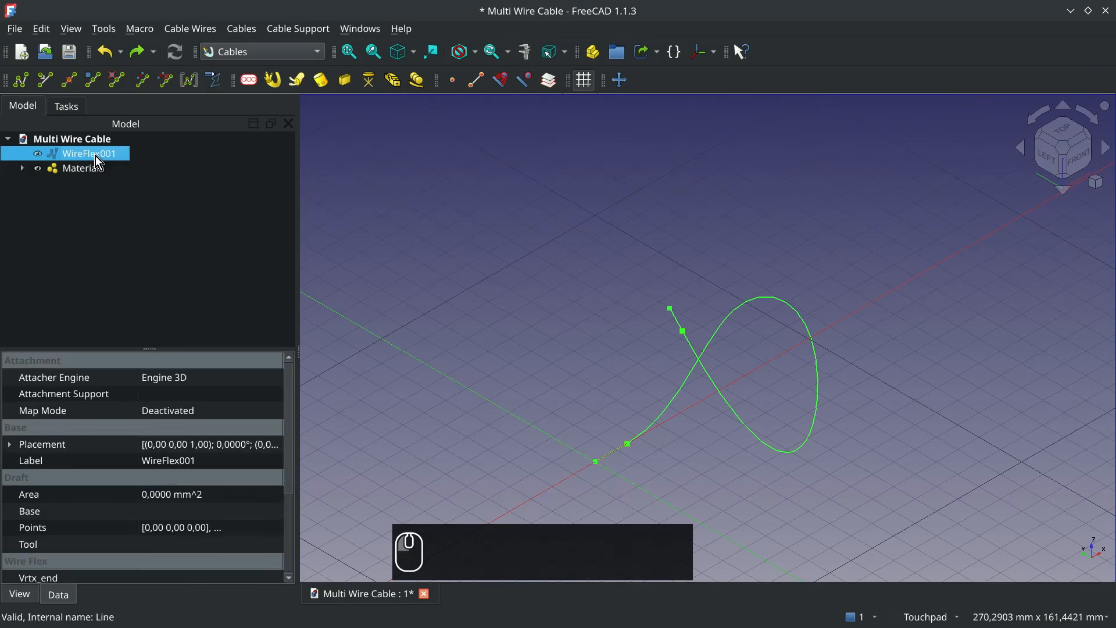
{"action": "left_click", "coordinate": [621, 81]}
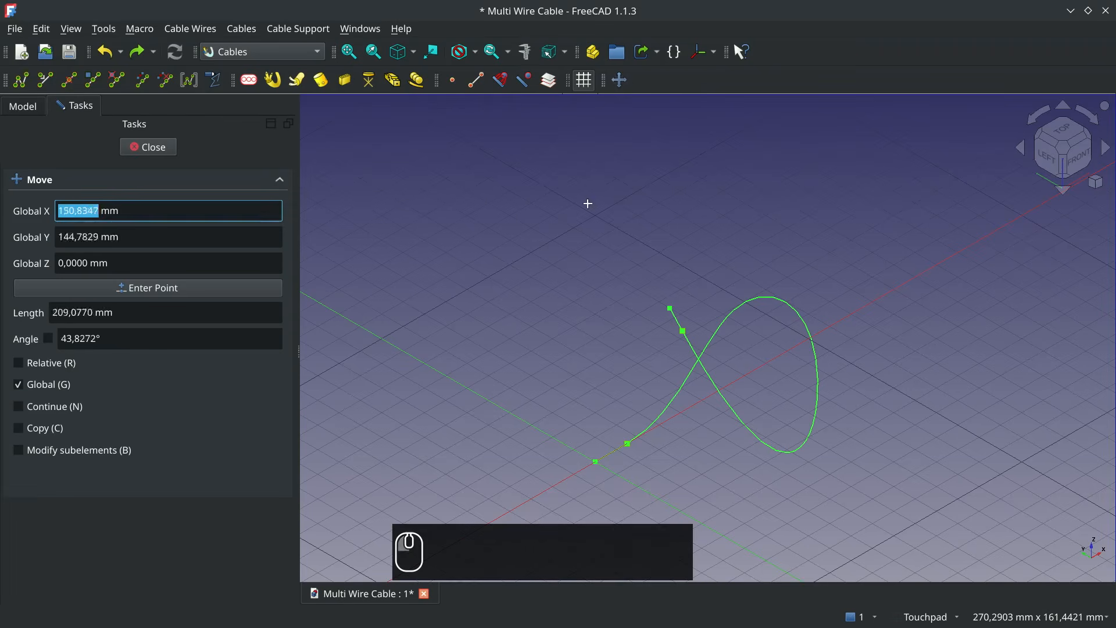
{"action": "left_click", "coordinate": [595, 462]}
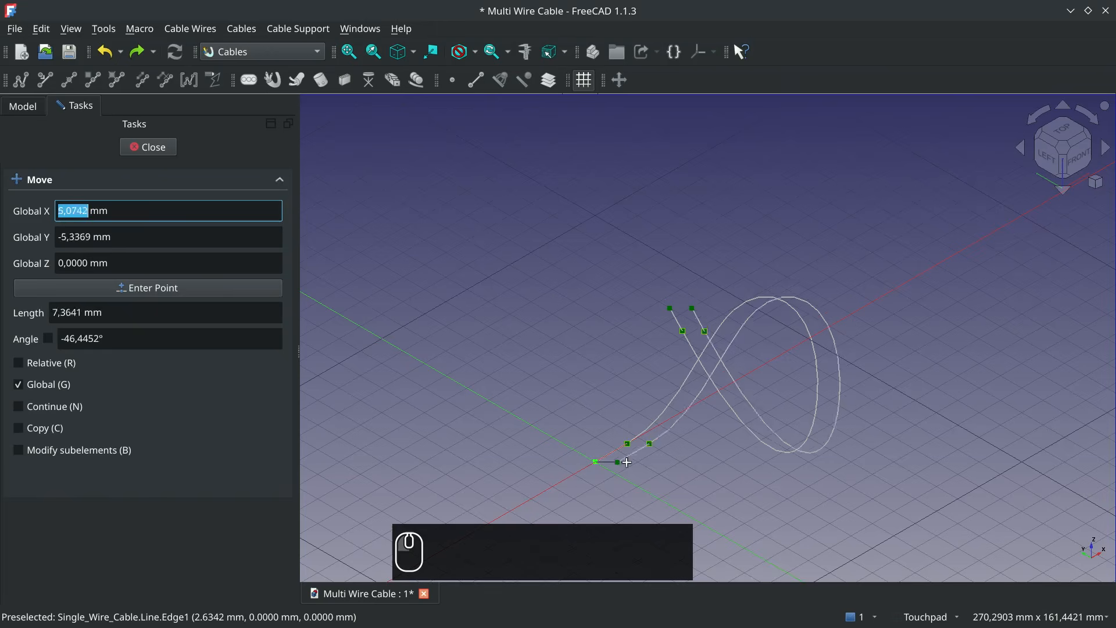
{"action": "left_click", "coordinate": [770, 463]}
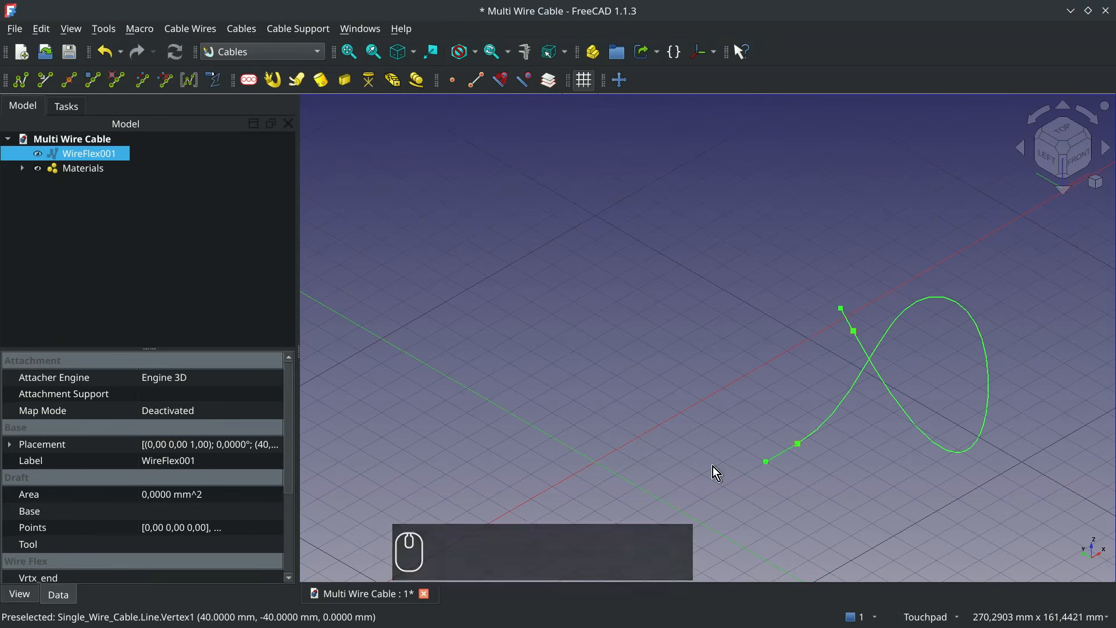
{"action": "left_click", "coordinate": [598, 463]}
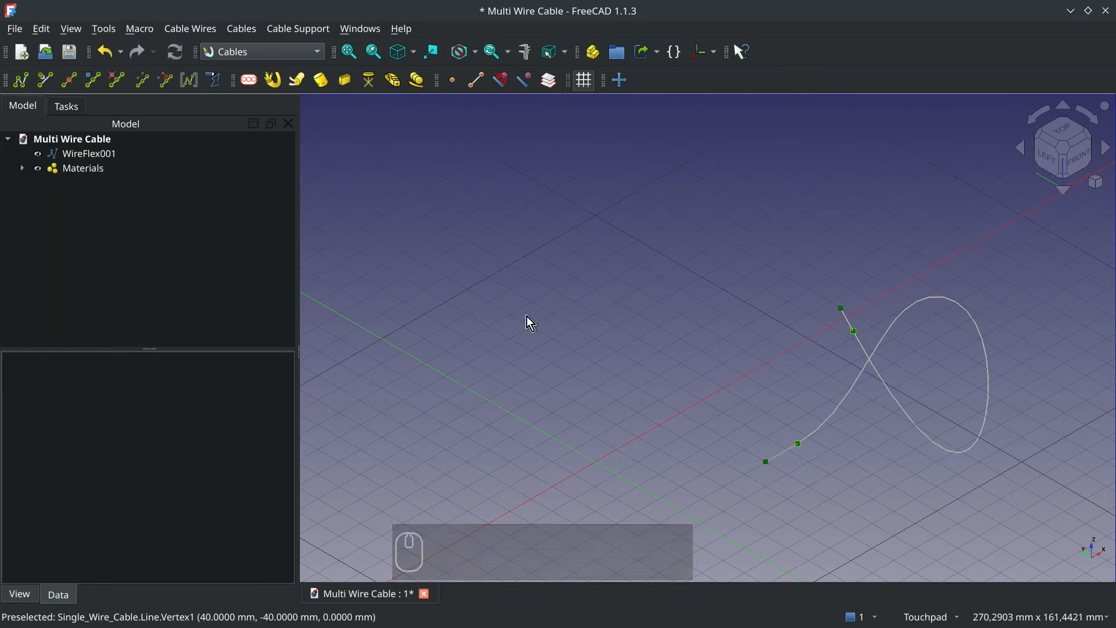
- Start a new cable profile from the YKY(NYY-J/O)_5x6_1000V preset and show its profile type details
{"action": "left_click", "coordinate": [248, 81]}
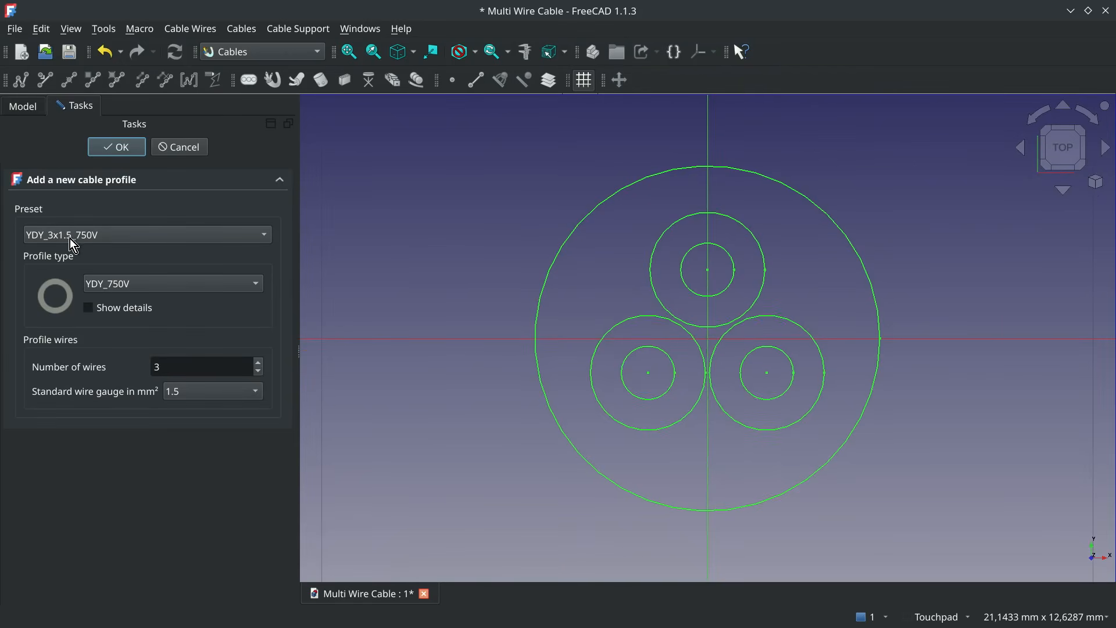
{"action": "left_click", "coordinate": [130, 236]}
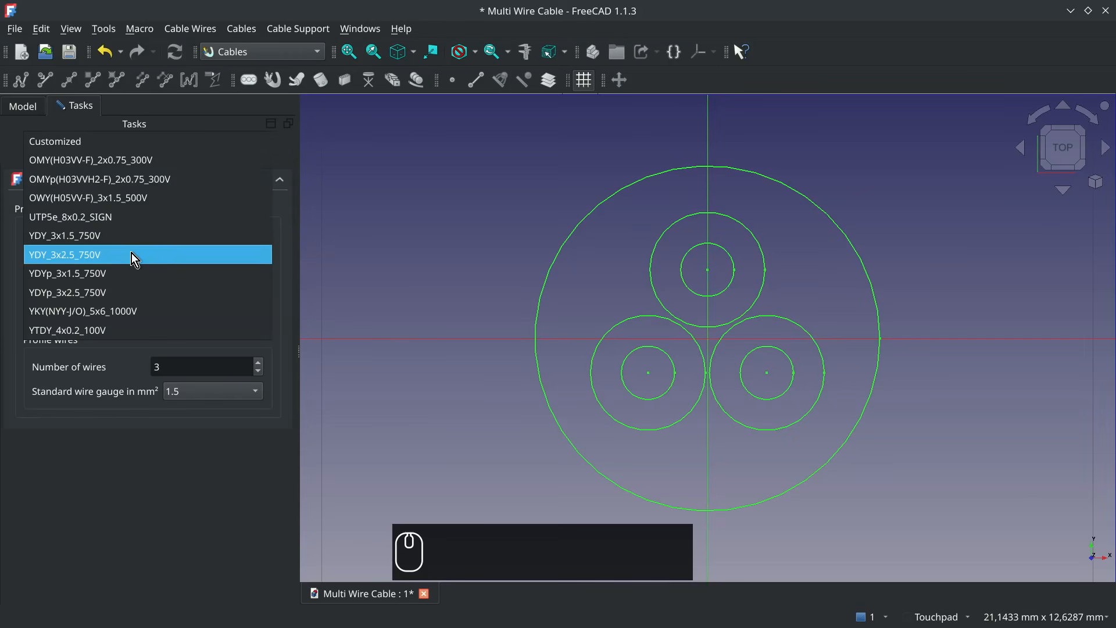
{"action": "left_click", "coordinate": [76, 313]}
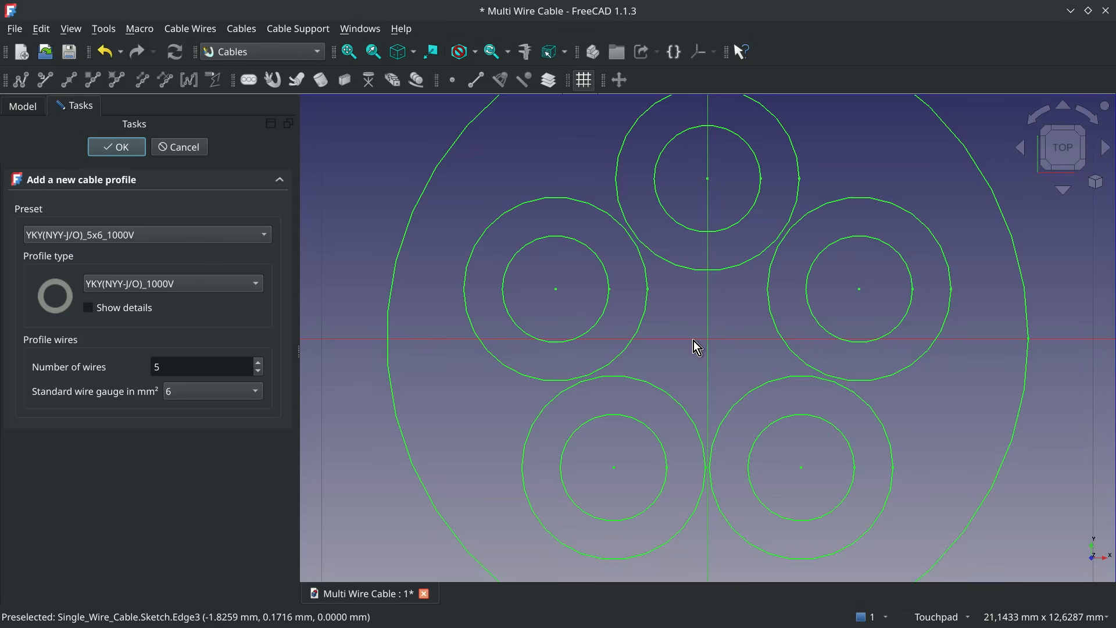
{"action": "scroll", "coordinate": [693, 341], "scroll_direction": "down", "scroll_amount": 3}
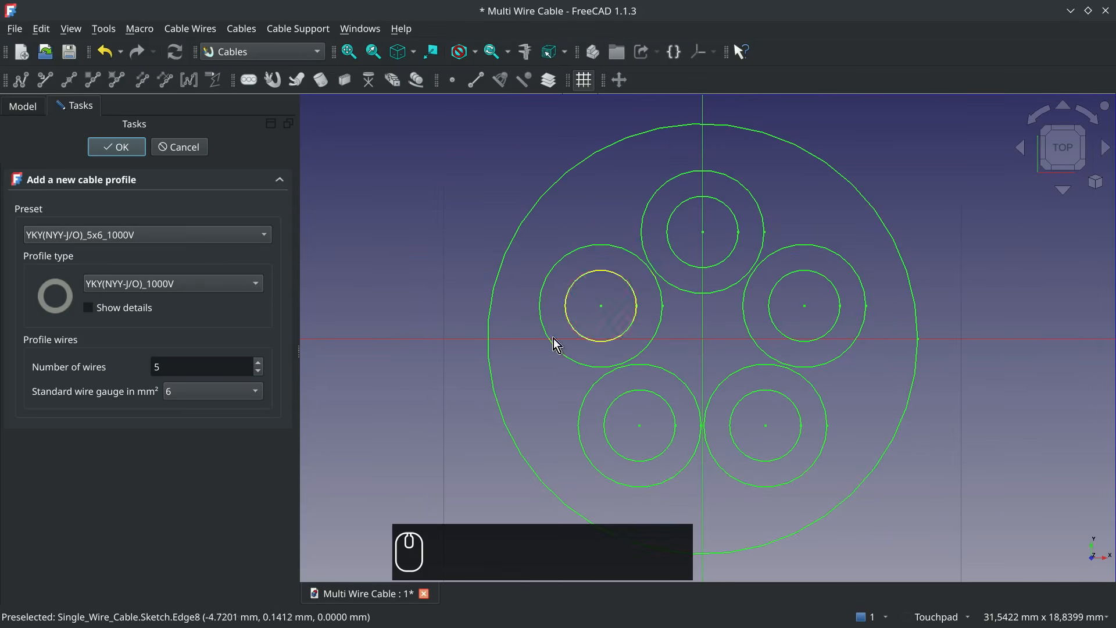
{"action": "left_click", "coordinate": [87, 308]}
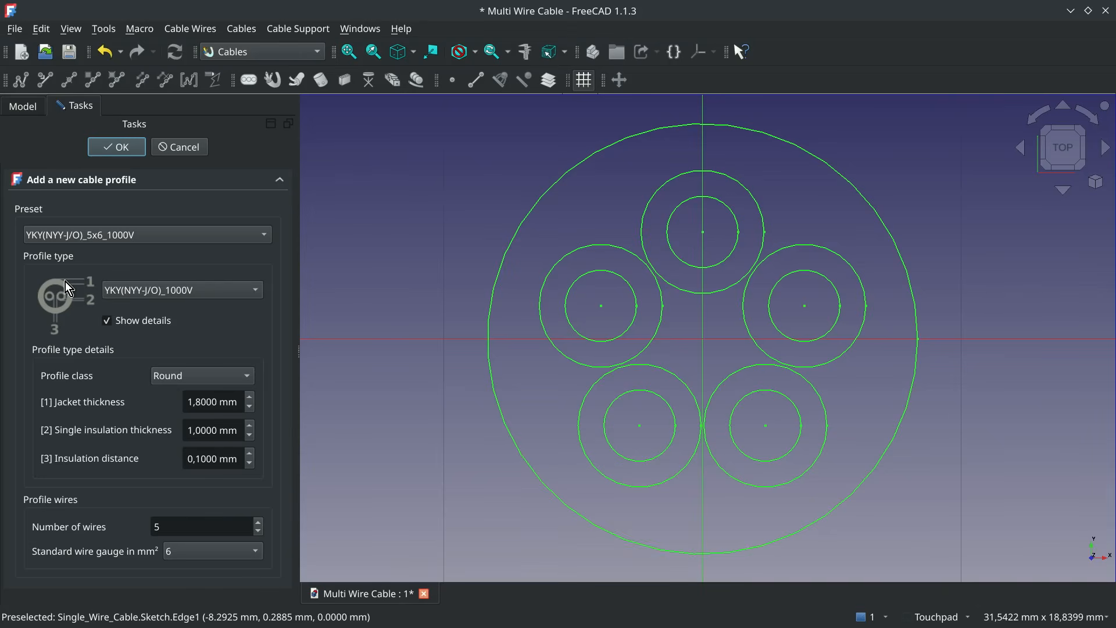
- Try a 1.6 mm jacket thickness and a thicker single insulation, restoring them to 1.8 mm and 1 mm
{"action": "left_click", "coordinate": [250, 409]}
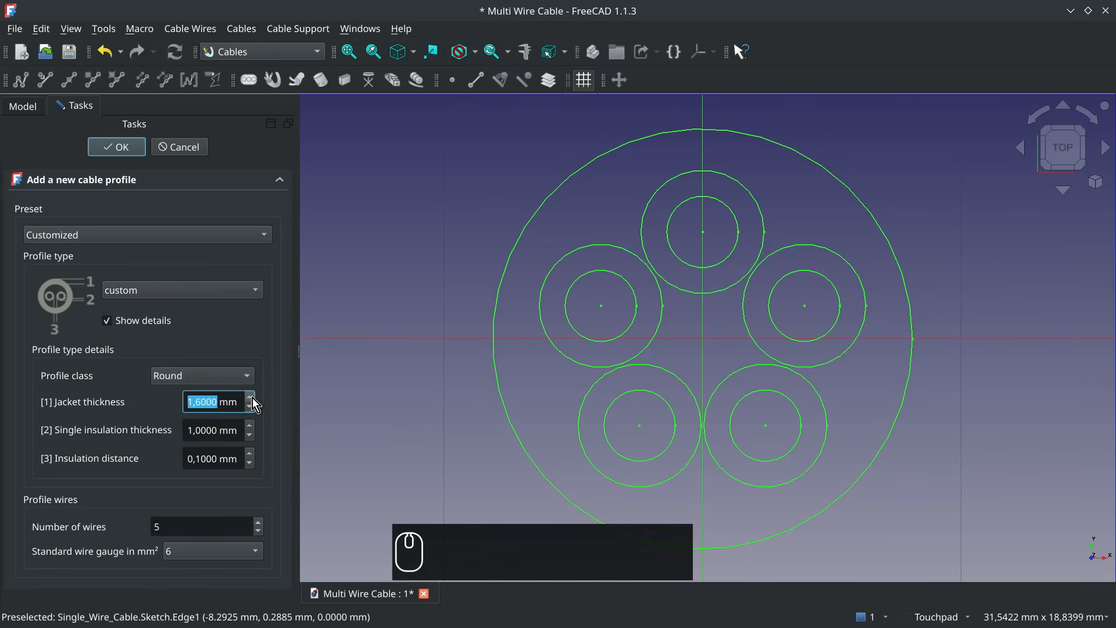
{"action": "left_click", "coordinate": [252, 397]}
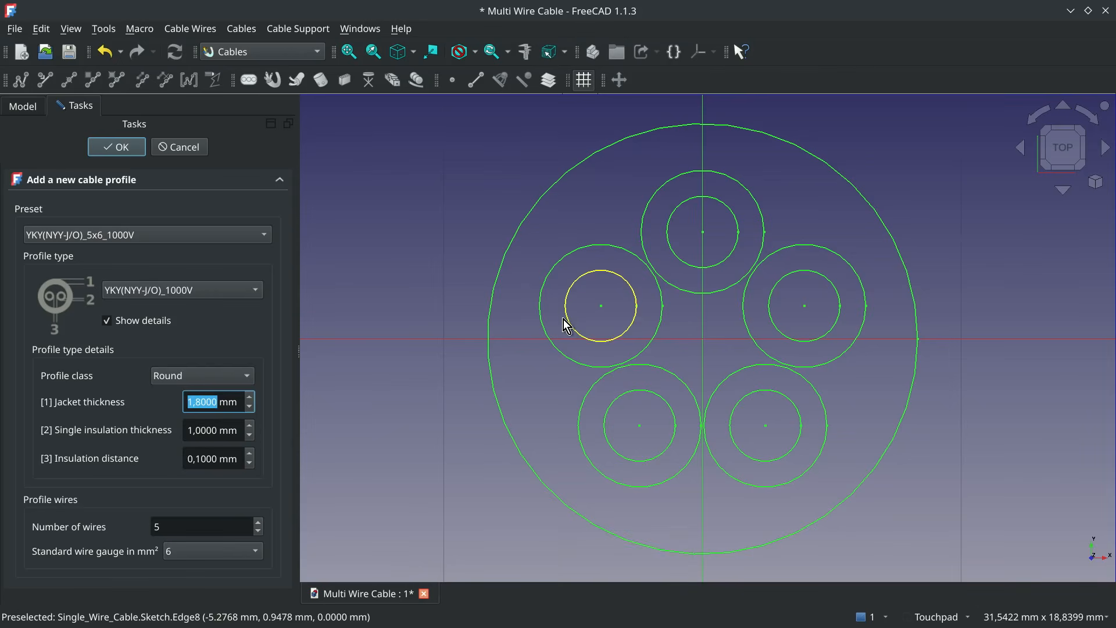
{"action": "left_click", "coordinate": [250, 426]}
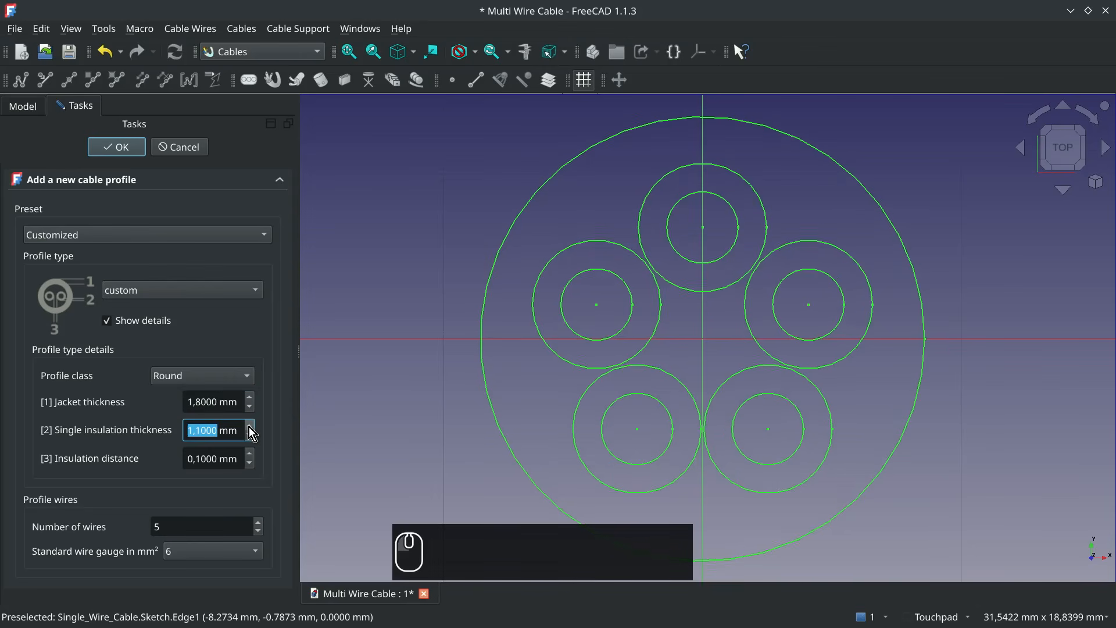
{"action": "left_click", "coordinate": [249, 426]}
{"action": "left_click", "coordinate": [249, 434]}
{"action": "left_click", "coordinate": [250, 435]}
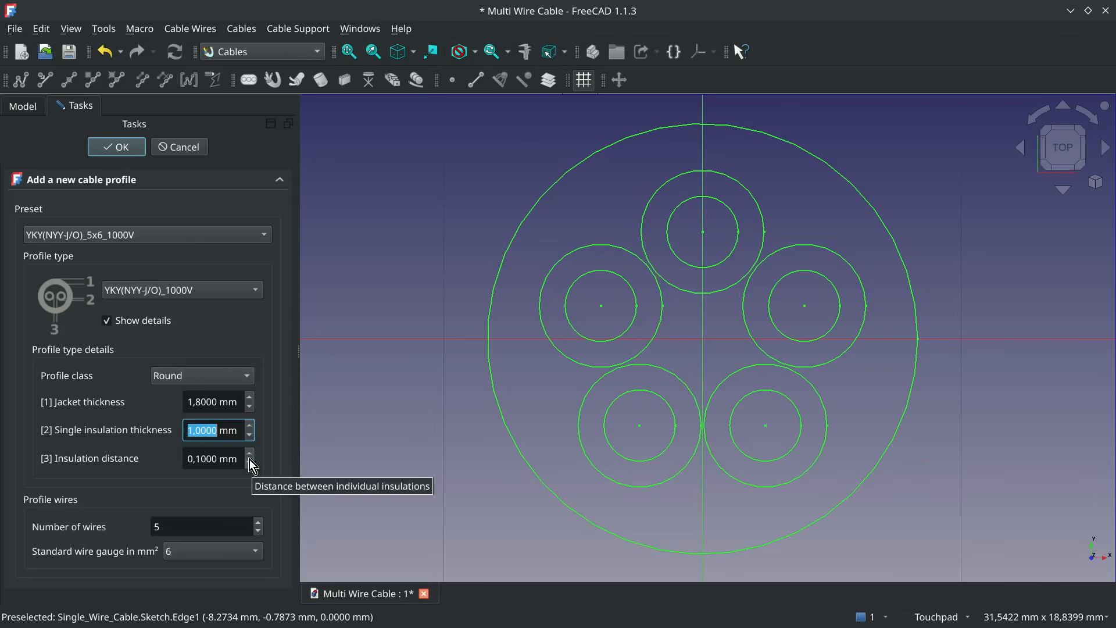
- Try an insulation distance of 0.5 mm between the profile's wires and restore it to 0.1 mm
{"action": "left_click", "coordinate": [249, 454]}
{"action": "left_click", "coordinate": [249, 454]}
{"action": "left_click", "coordinate": [249, 455]}
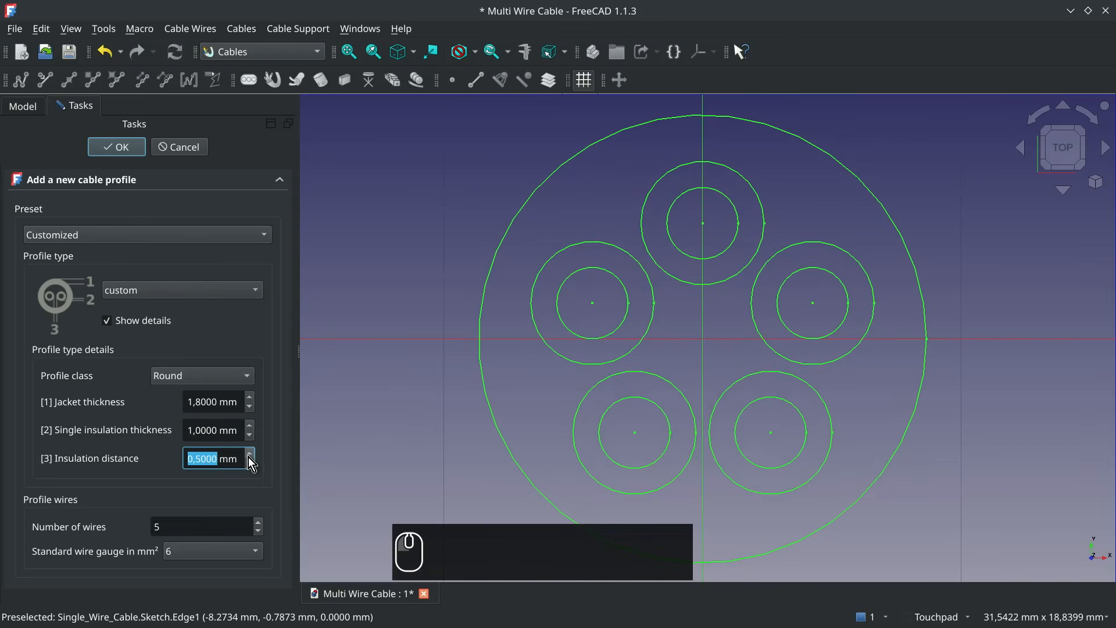
{"action": "left_click", "coordinate": [249, 463]}
{"action": "left_click", "coordinate": [249, 463]}
{"action": "left_click", "coordinate": [250, 463]}
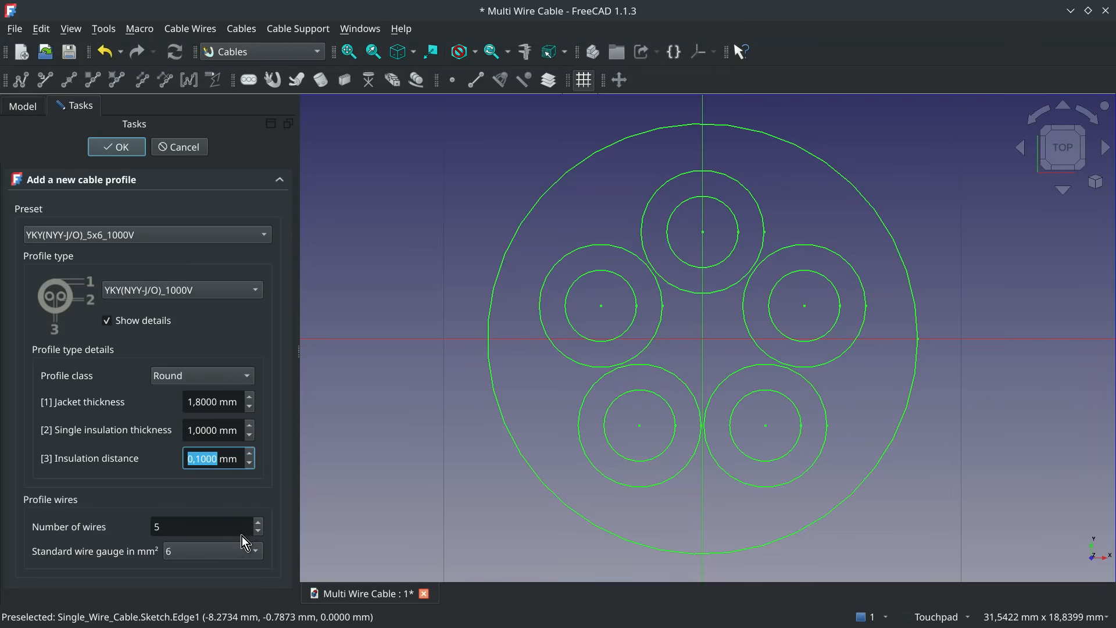
- Try a different number of wires and a 1 mm² wire gauge, restoring 5 wires and 6 mm²
{"action": "left_click", "coordinate": [259, 532]}
{"action": "left_click", "coordinate": [257, 530]}
{"action": "left_click", "coordinate": [257, 523]}
{"action": "left_click", "coordinate": [258, 524]}
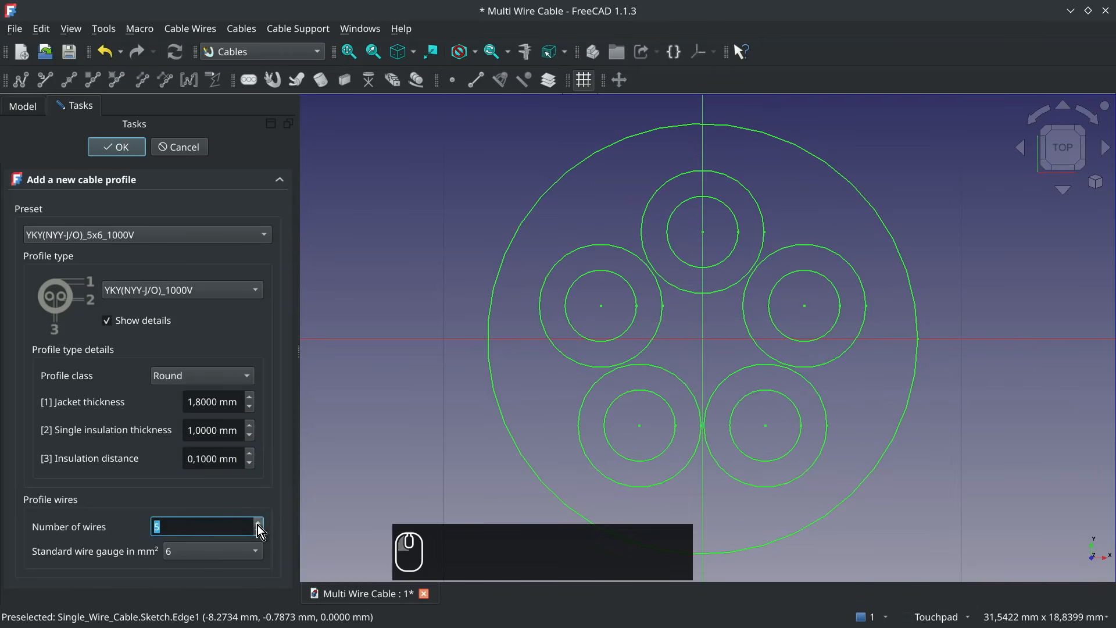
{"action": "left_click", "coordinate": [200, 552]}
{"action": "left_click", "coordinate": [202, 391]}
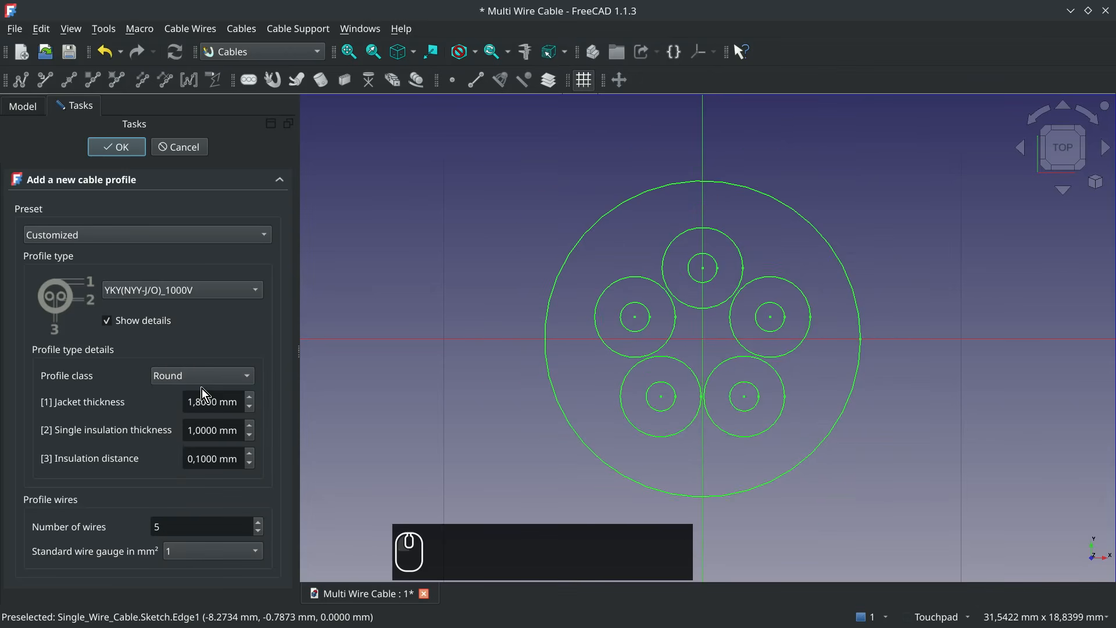
{"action": "left_click", "coordinate": [226, 548]}
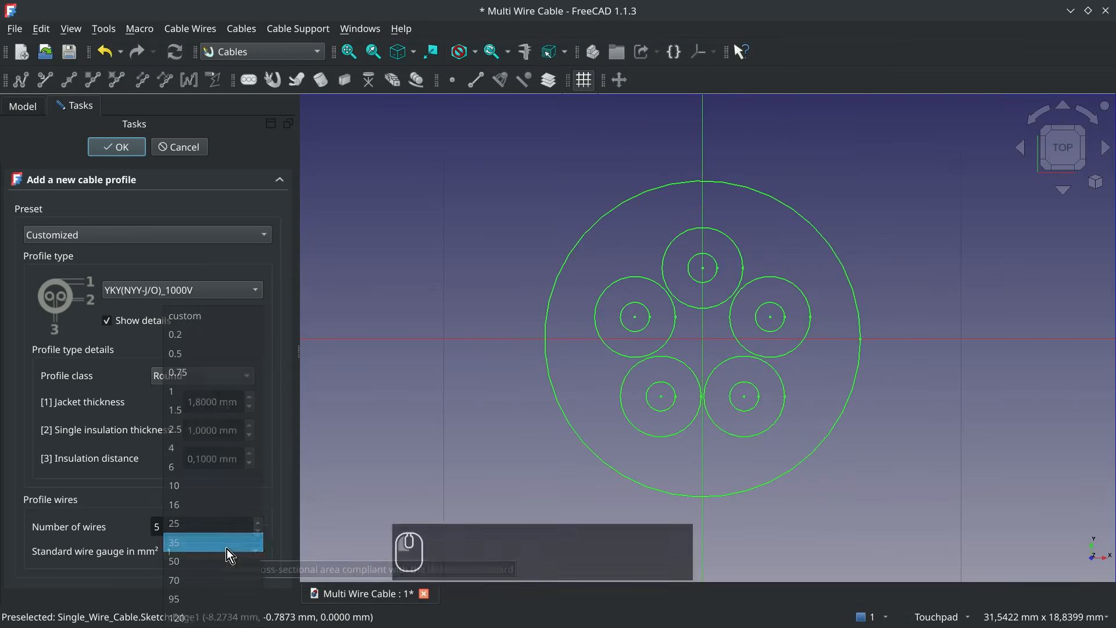
{"action": "left_click", "coordinate": [201, 466]}
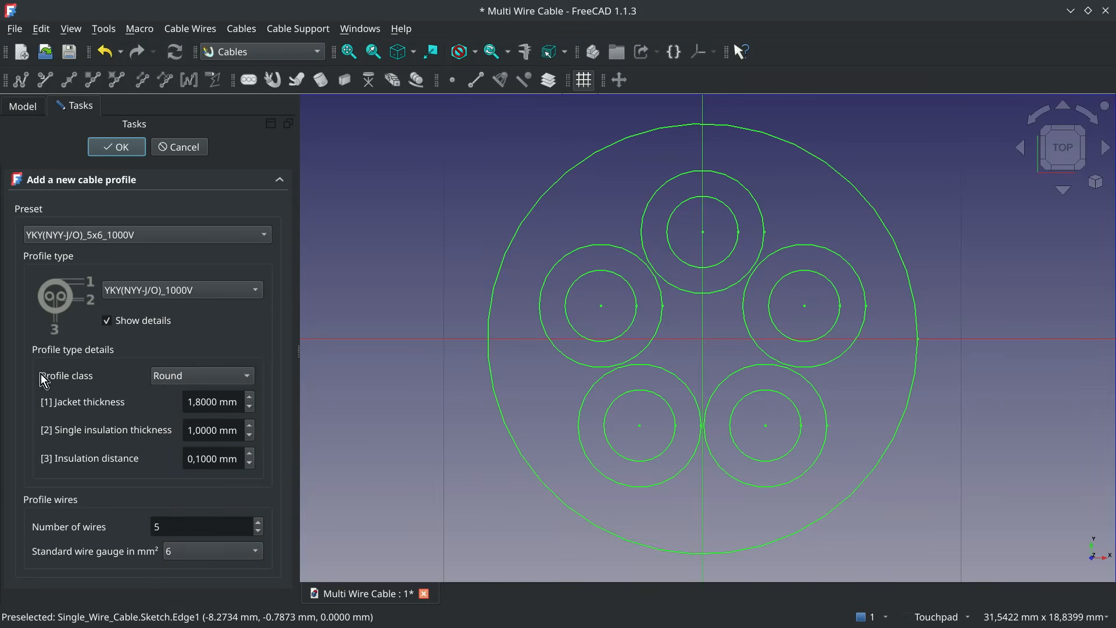
- Try the Flat profile class for the five-wire profile and return it to Round
{"action": "left_click", "coordinate": [225, 380]}
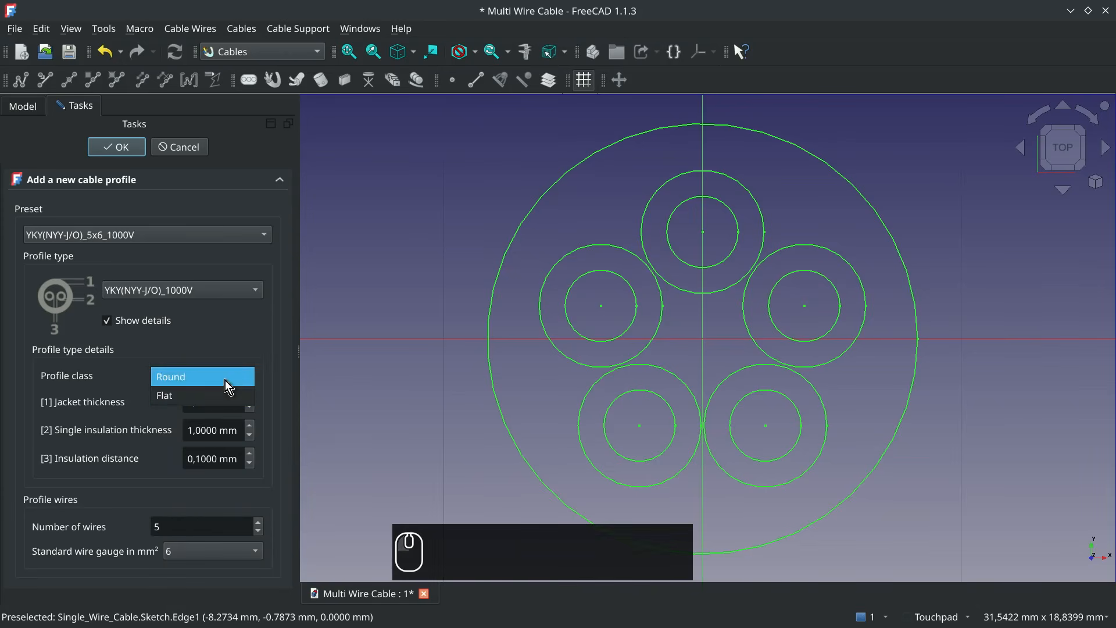
{"action": "left_click", "coordinate": [200, 393]}
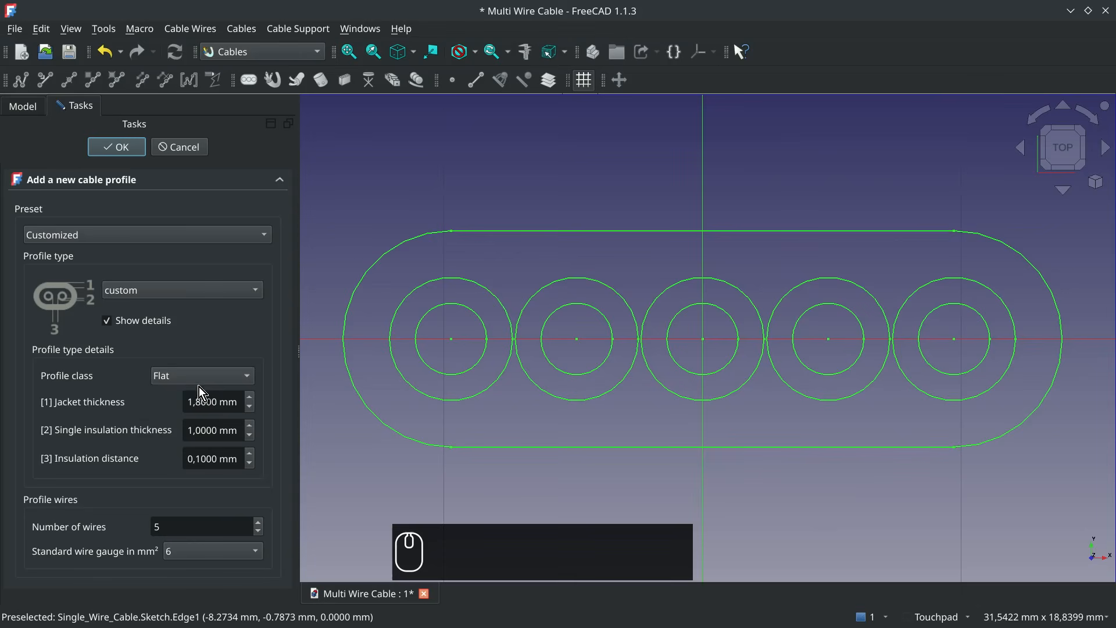
{"action": "left_click", "coordinate": [197, 380]}
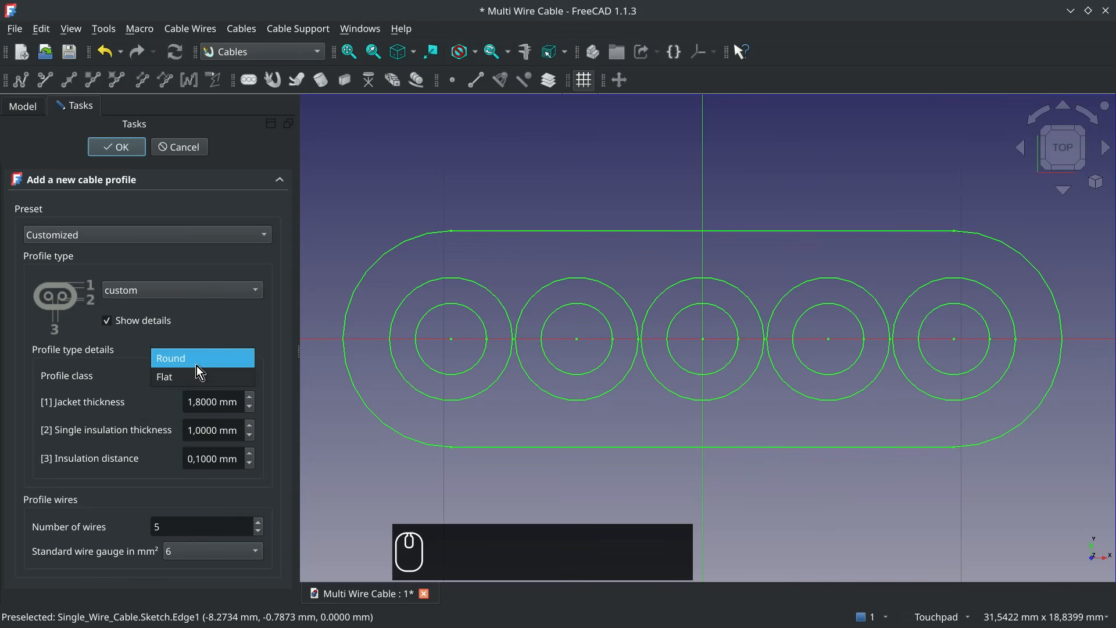
{"action": "left_click", "coordinate": [200, 372]}
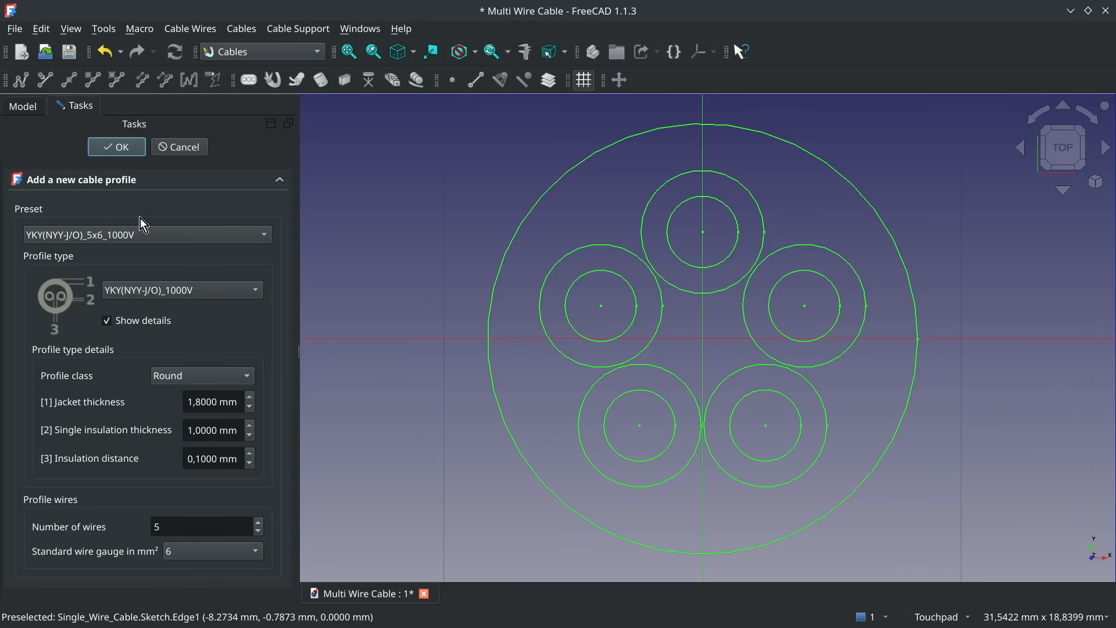
- Accept the cable profile and create a multi wire cable from WireFlex001 and the YKY(NYY-J/O)_5x6_1000V profile
{"action": "left_click", "coordinate": [130, 147]}
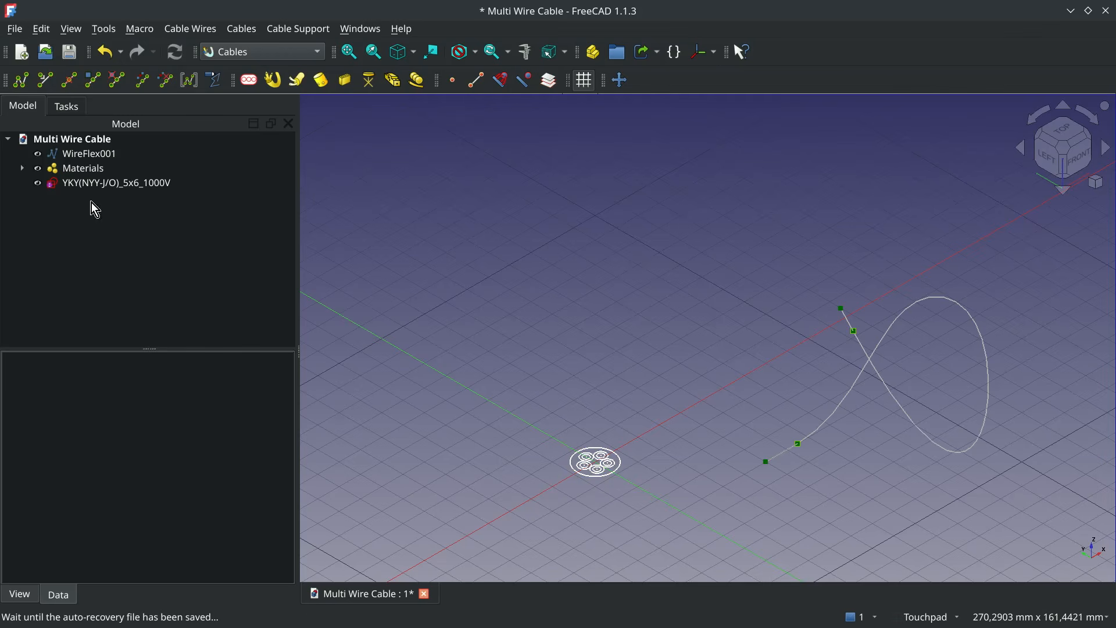
{"action": "left_click", "coordinate": [93, 155]}
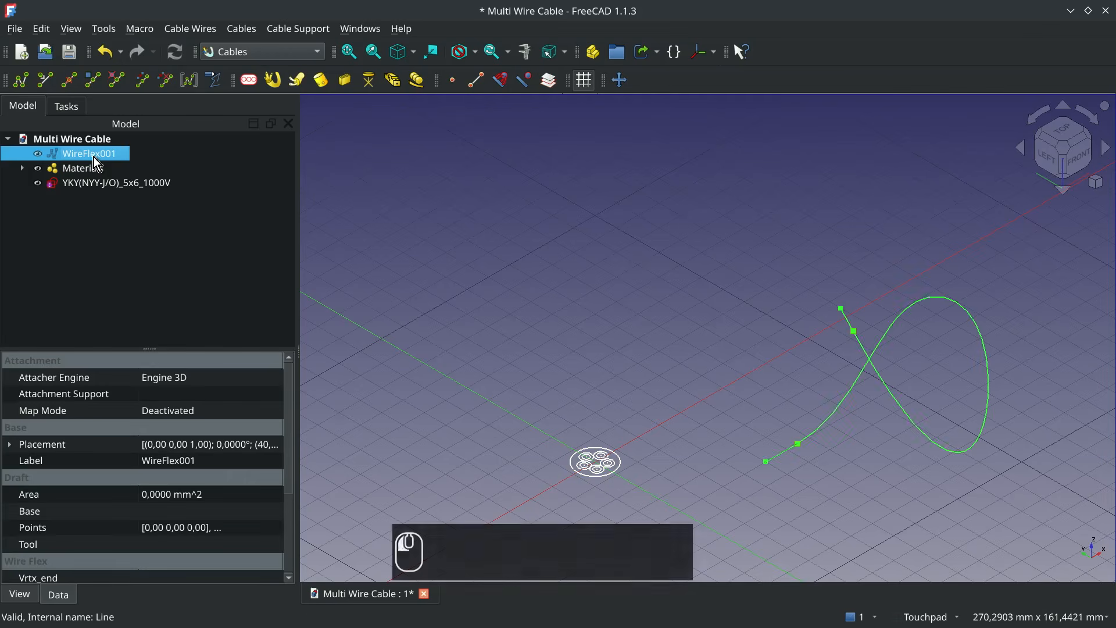
{"action": "left_click", "coordinate": [110, 185], "text": "ctrl"}
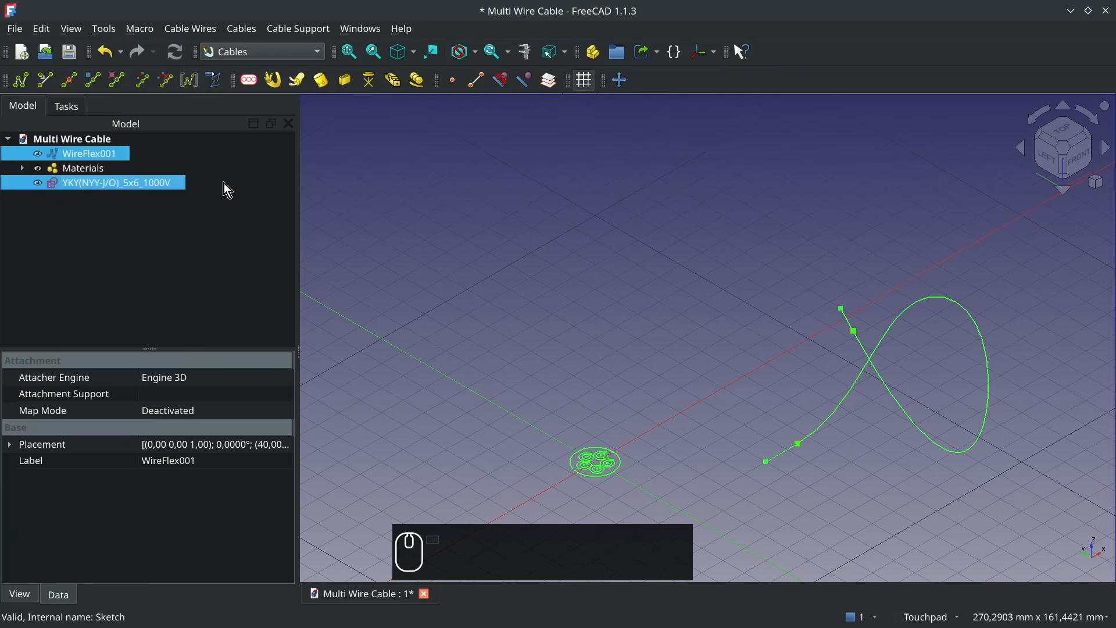
{"action": "left_click", "coordinate": [273, 88]}
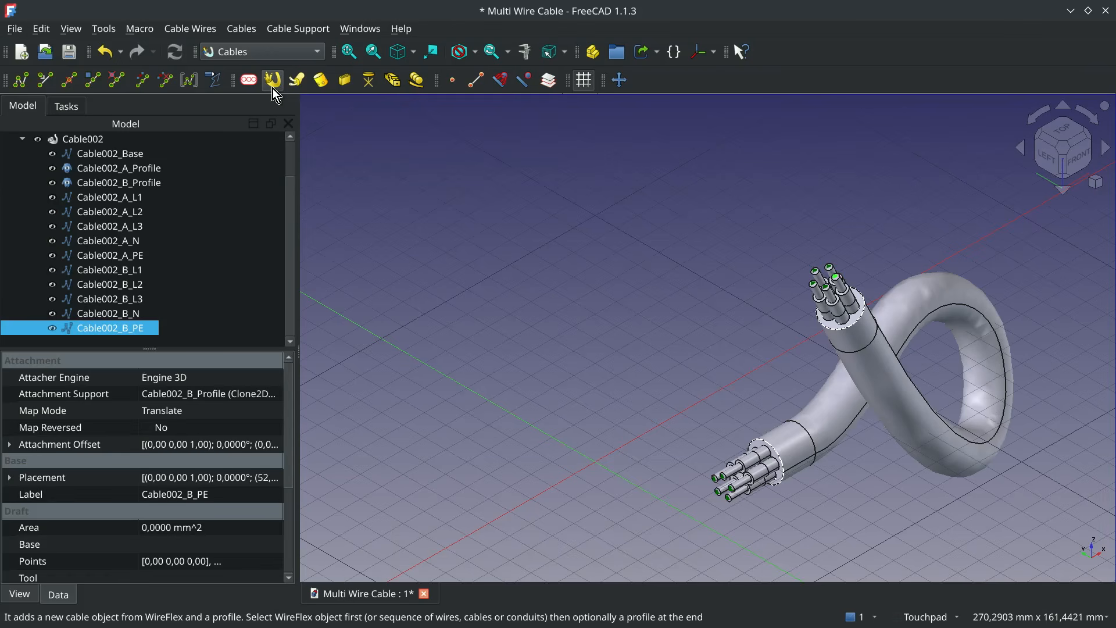
- Assign cableMultiMat5w as the material of the multi wire cable Cable002
{"action": "left_click", "coordinate": [94, 140]}
{"action": "left_click", "coordinate": [271, 574]}
{"action": "left_click", "coordinate": [273, 575]}
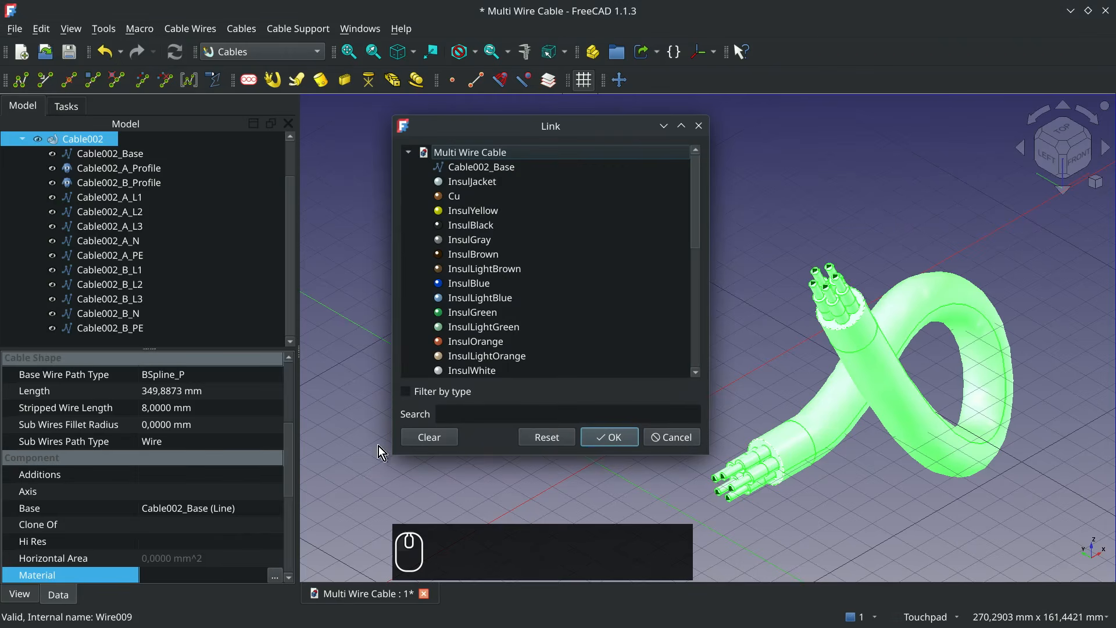
{"action": "scroll", "coordinate": [570, 254], "scroll_direction": "down", "scroll_amount": 4}
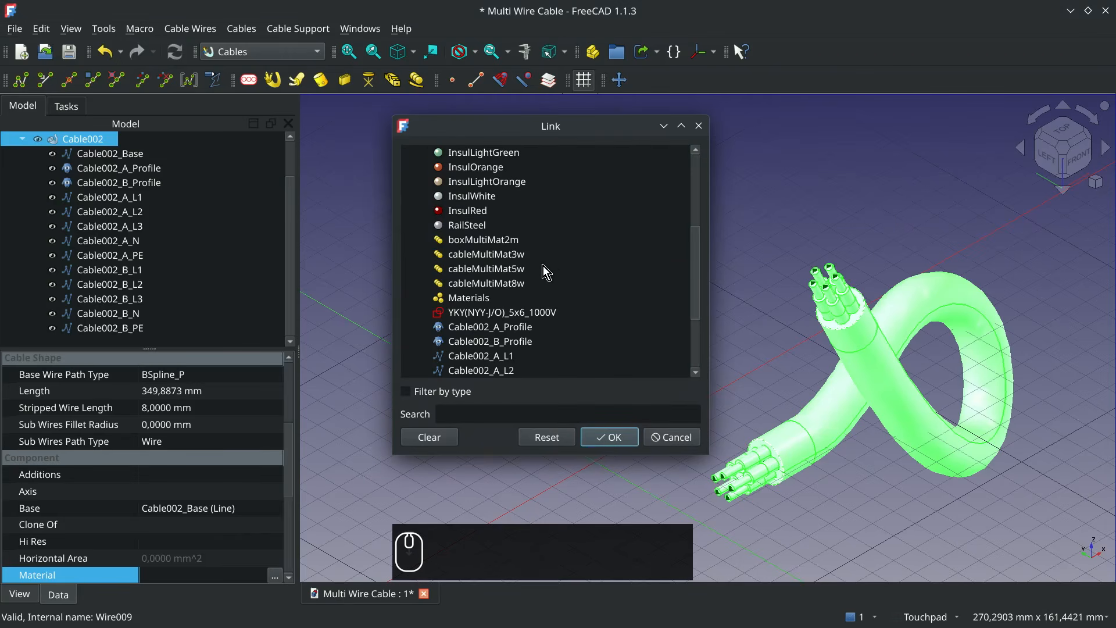
{"action": "left_click", "coordinate": [530, 269]}
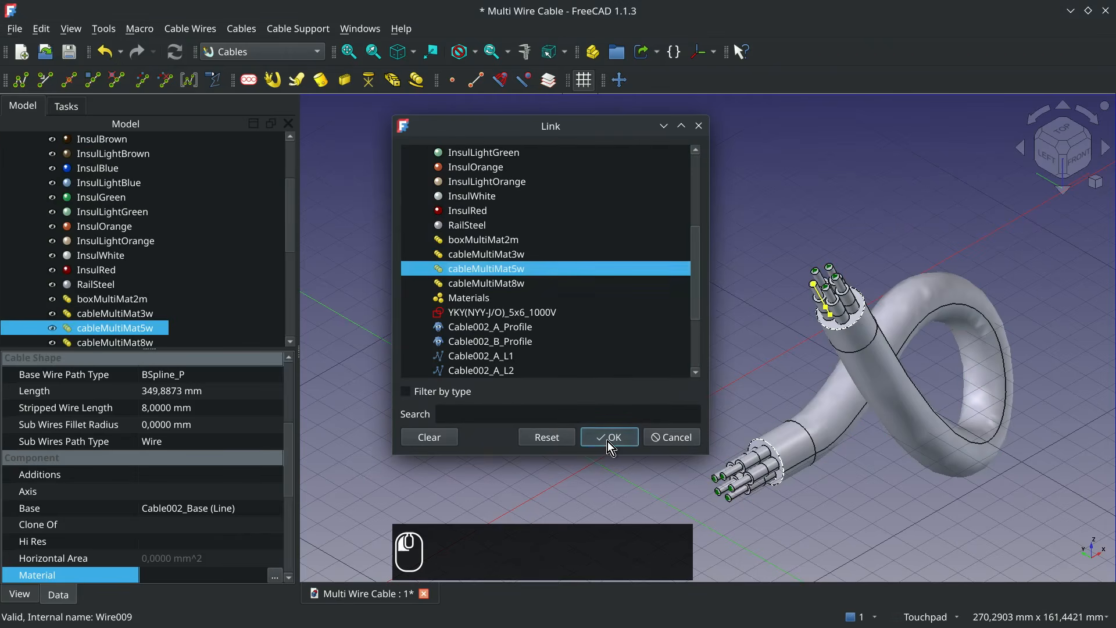
{"action": "left_click", "coordinate": [608, 437]}
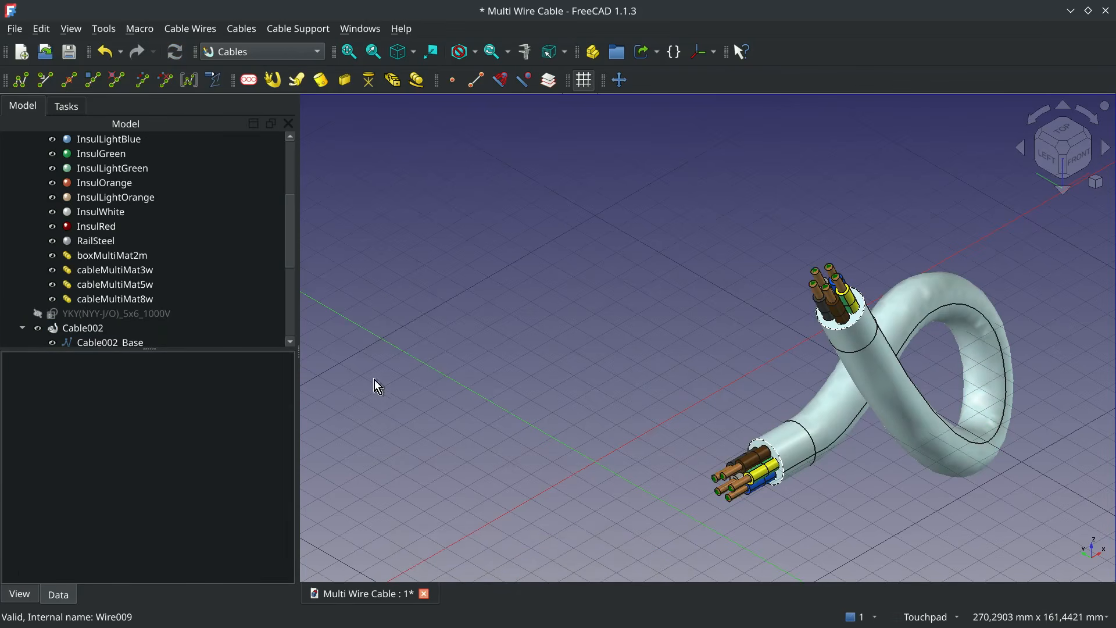
- Collapse the Materials group, and show the YKY(NYY-J/O)_5x6_1000V profile sketch briefly before hiding it again
{"action": "scroll", "coordinate": [51, 267], "scroll_direction": "up", "scroll_amount": 4}
{"action": "left_click", "coordinate": [22, 153]}
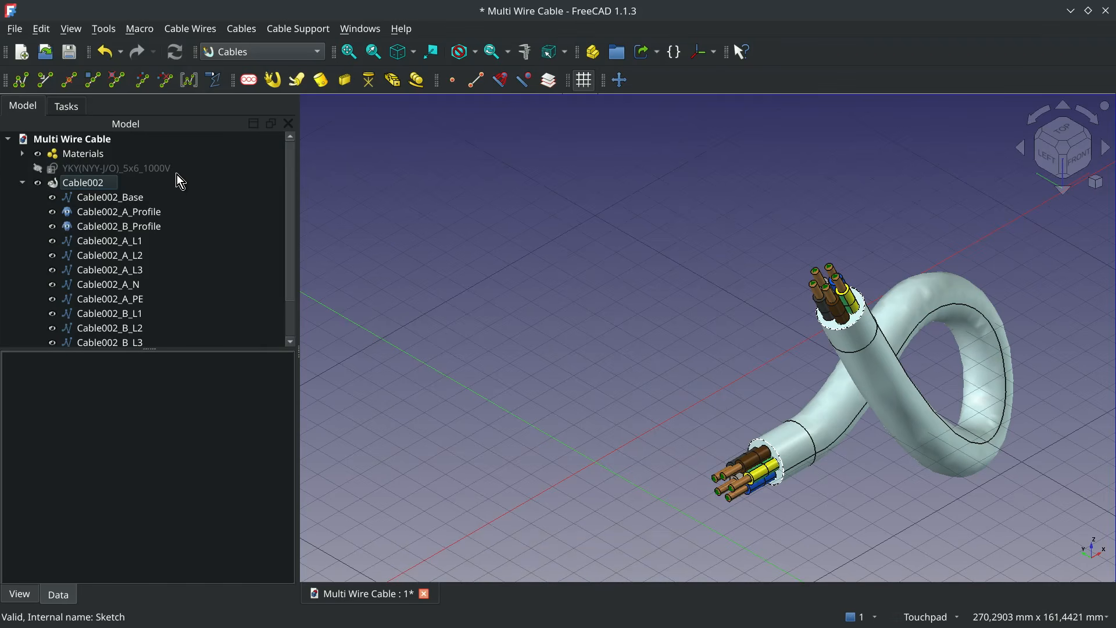
{"action": "left_click", "coordinate": [149, 172]}
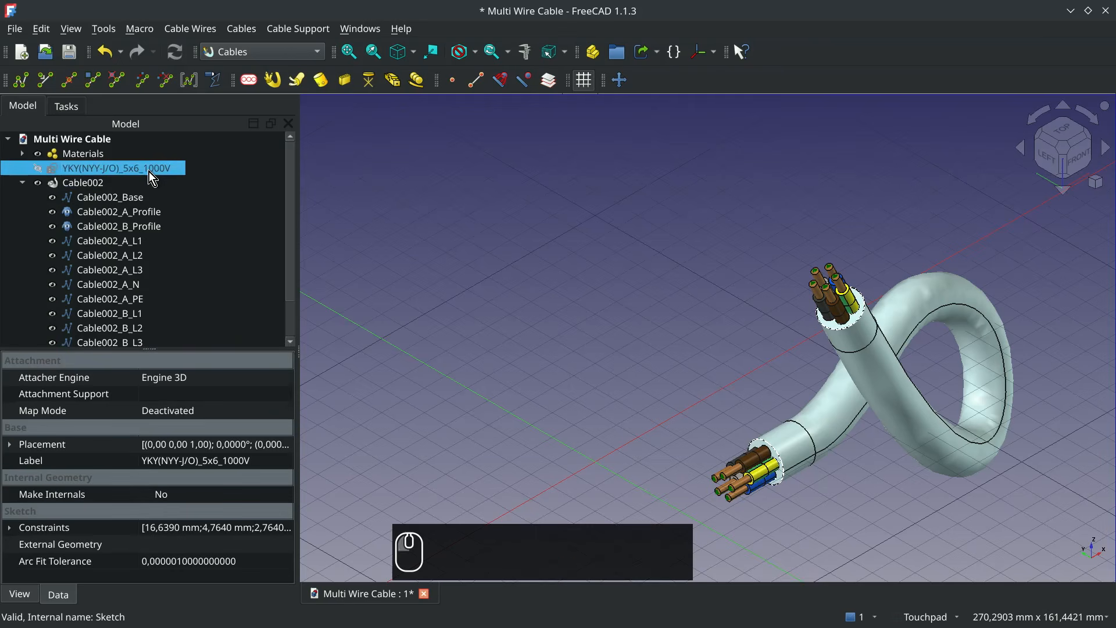
{"action": "key", "text": "space"}
{"action": "key", "text": "space"}
- Examine the properties of Cable002's A and B end profiles, and hide the cable body to view its profiles and wires
{"action": "left_click", "coordinate": [93, 183]}
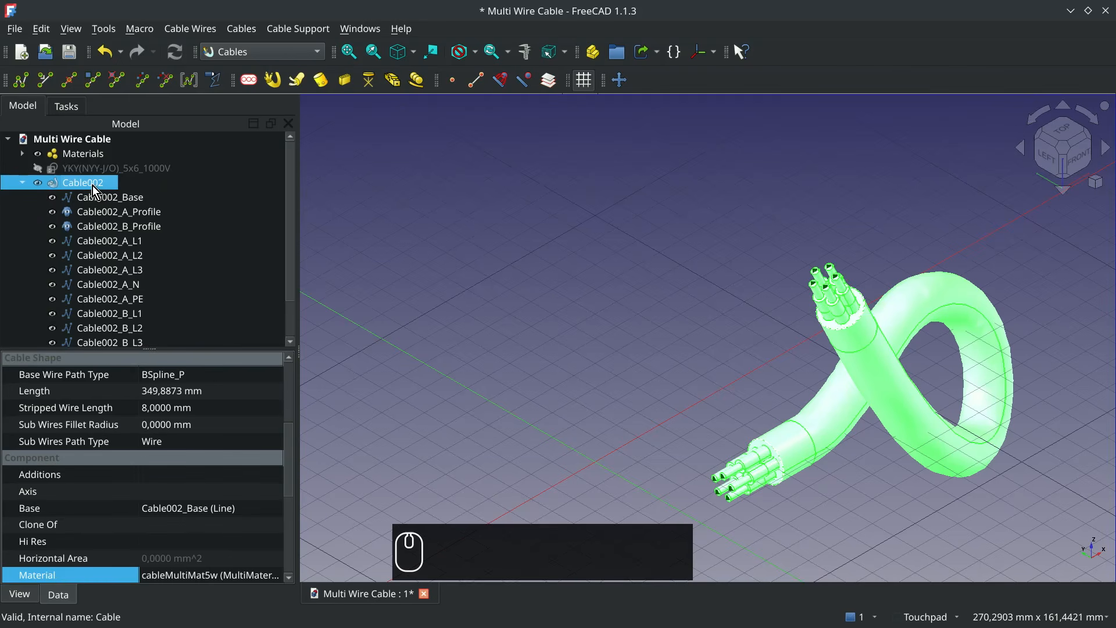
{"action": "left_click", "coordinate": [139, 215]}
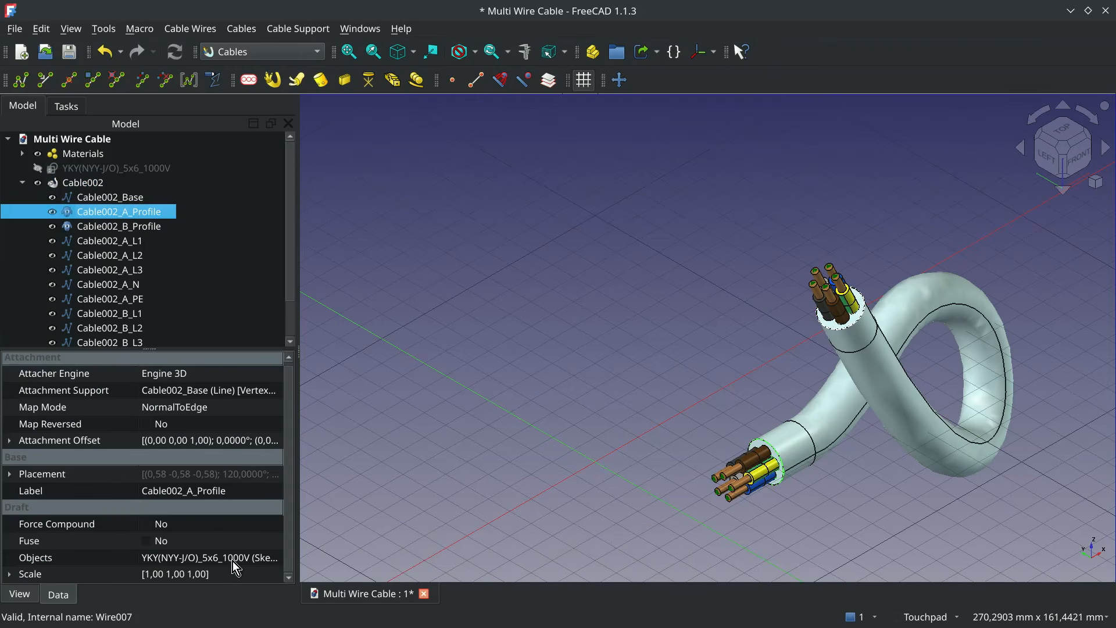
{"action": "left_click", "coordinate": [145, 226]}
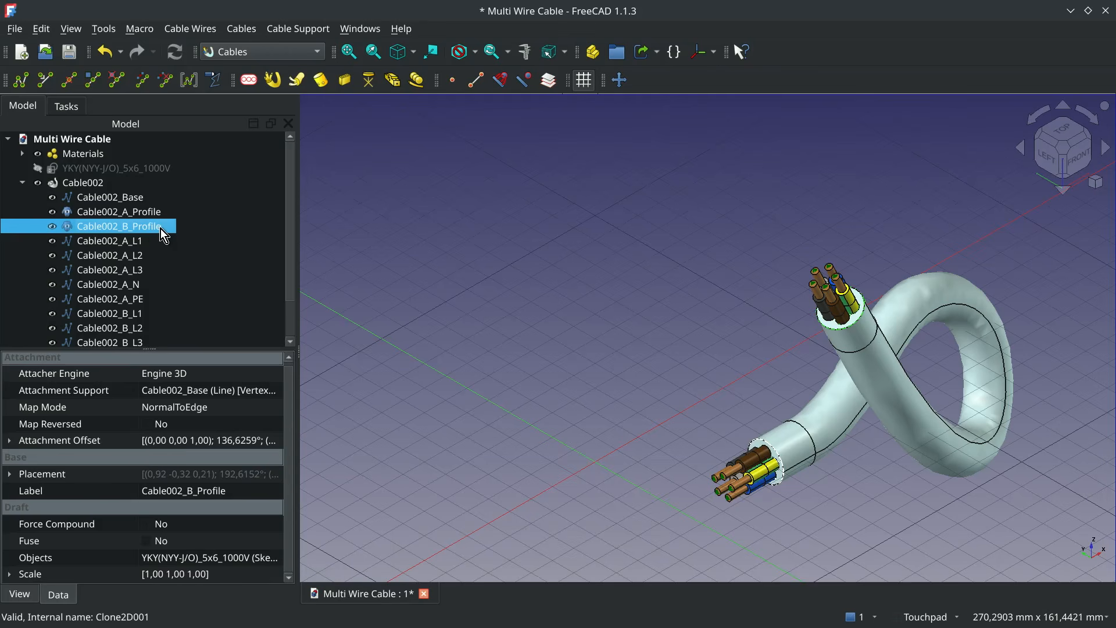
{"action": "left_click", "coordinate": [93, 181]}
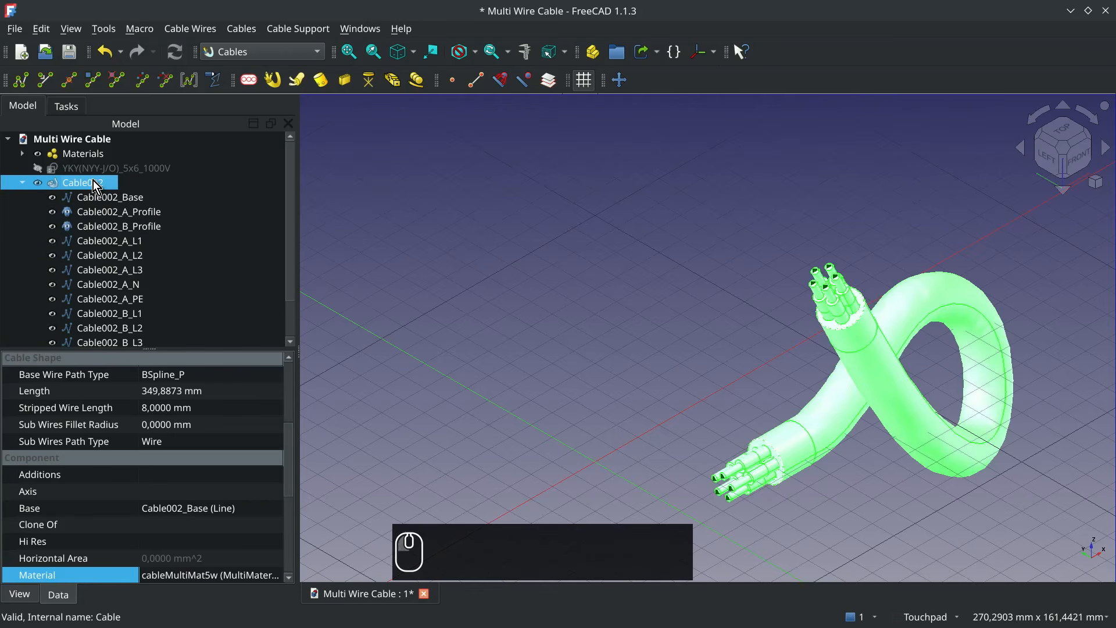
{"action": "key", "text": "space"}
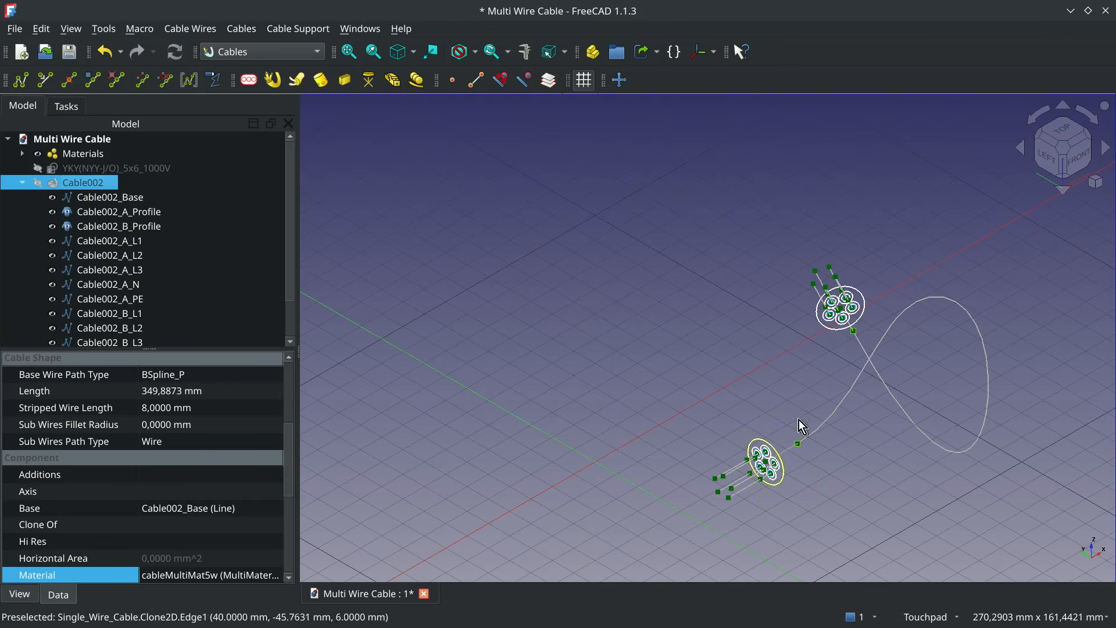
- Examine the A-end sub wires L1, L2, L3, N and PE of Cable002 one by one
{"action": "left_click", "coordinate": [741, 494]}
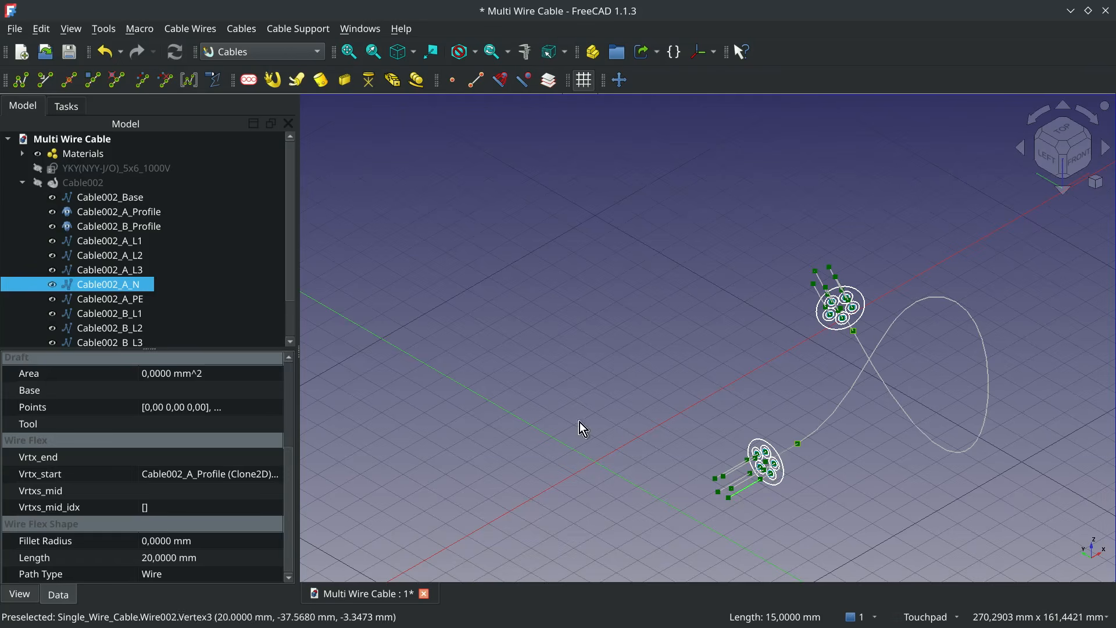
{"action": "left_click", "coordinate": [112, 242]}
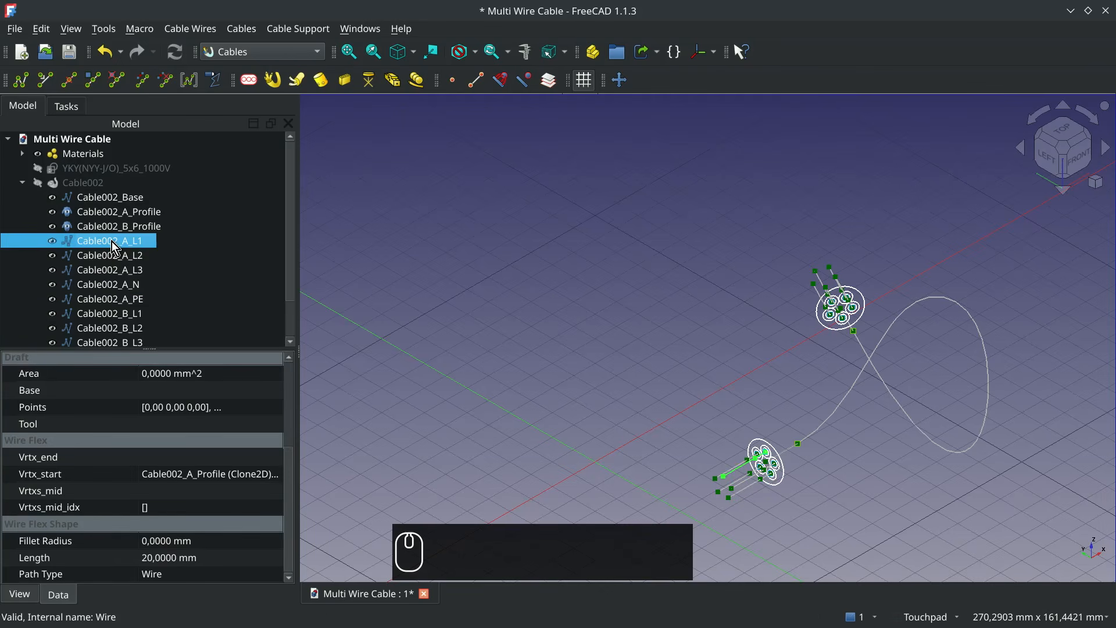
{"action": "left_click", "coordinate": [113, 256]}
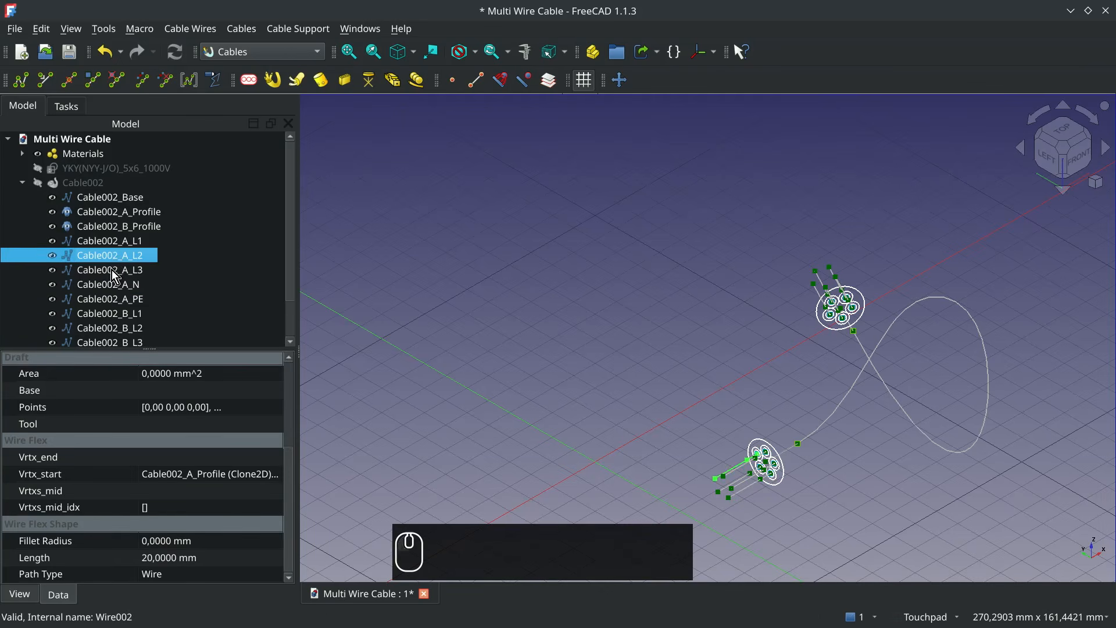
{"action": "left_click", "coordinate": [115, 272]}
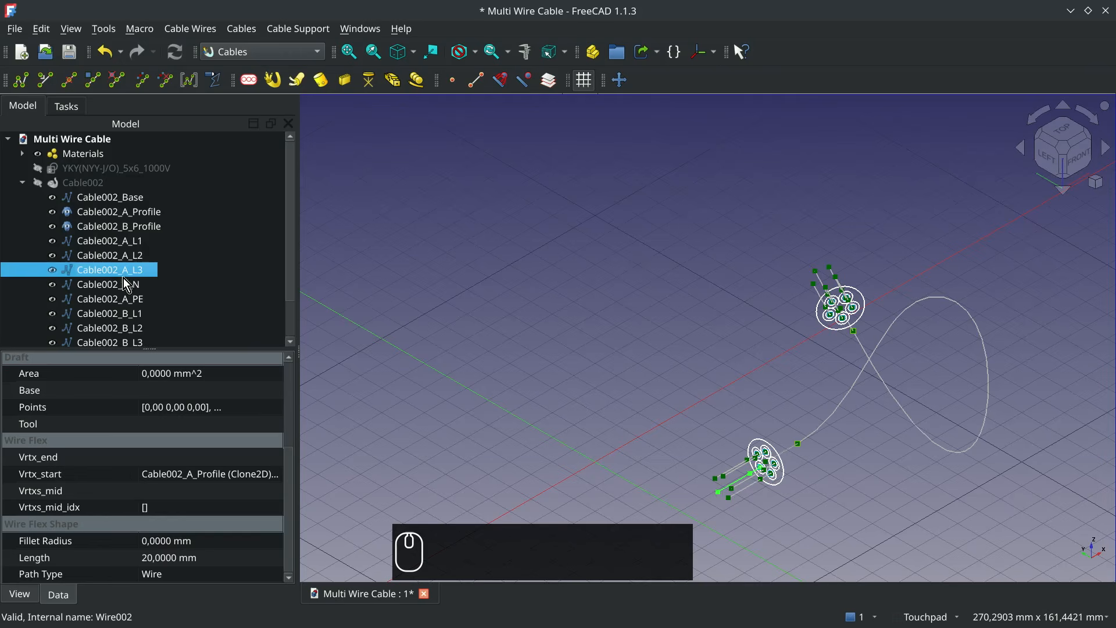
{"action": "left_click", "coordinate": [135, 284]}
{"action": "left_click", "coordinate": [137, 300]}
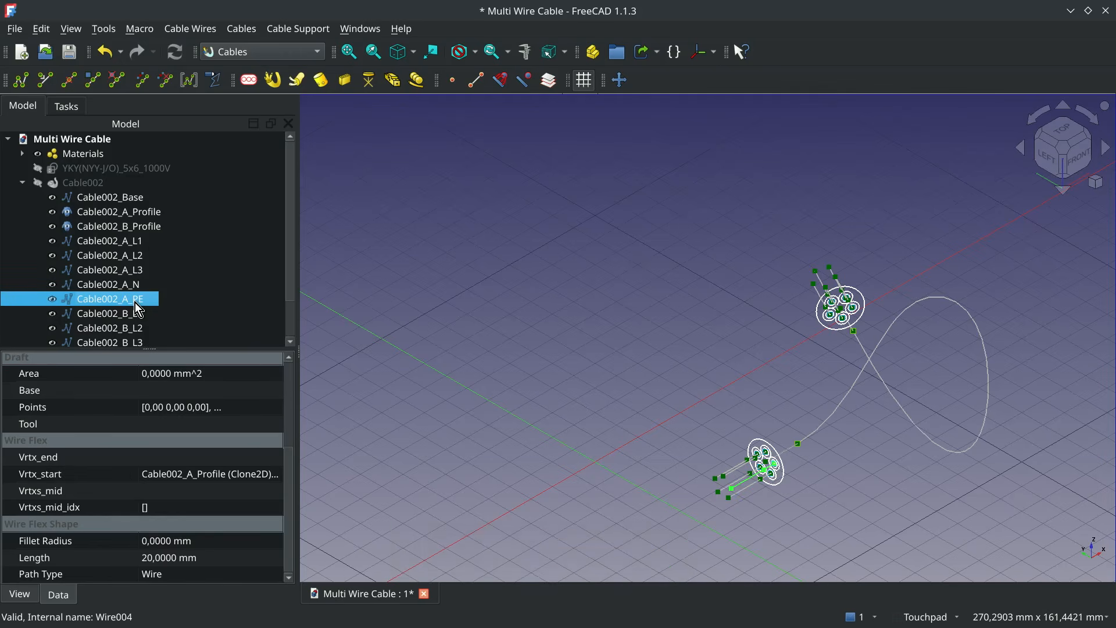
{"action": "scroll", "coordinate": [177, 285], "scroll_direction": "down", "scroll_amount": 1}
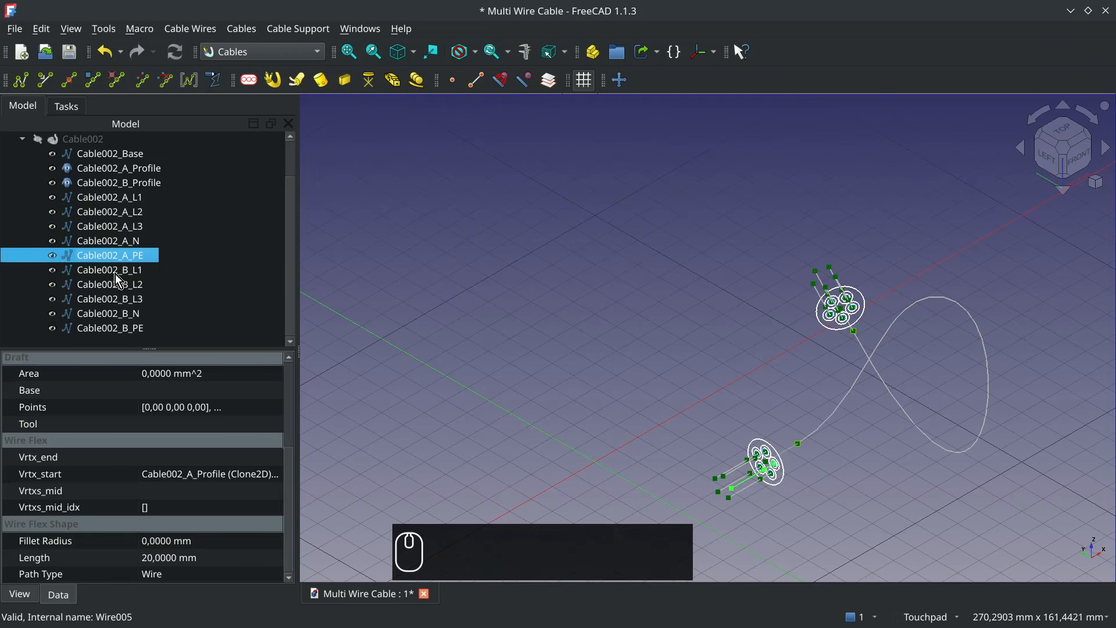
- Examine the B-end sub wires of Cable002, including L2, L3, N and PE, in the model
{"action": "left_click", "coordinate": [821, 298]}
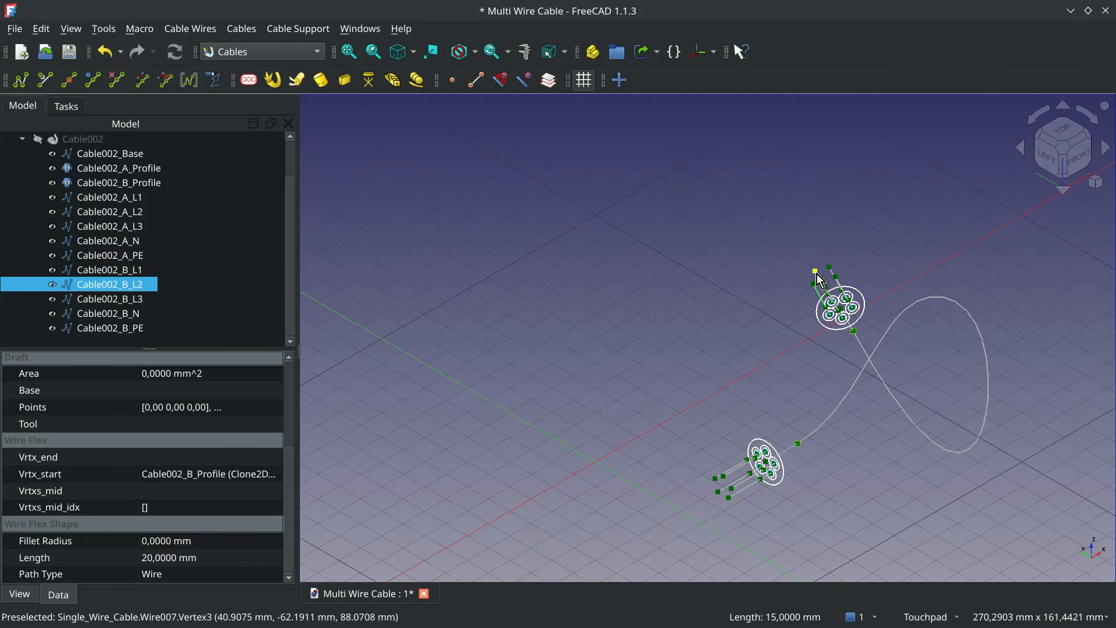
{"action": "left_click", "coordinate": [817, 274]}
{"action": "left_click", "coordinate": [820, 281]}
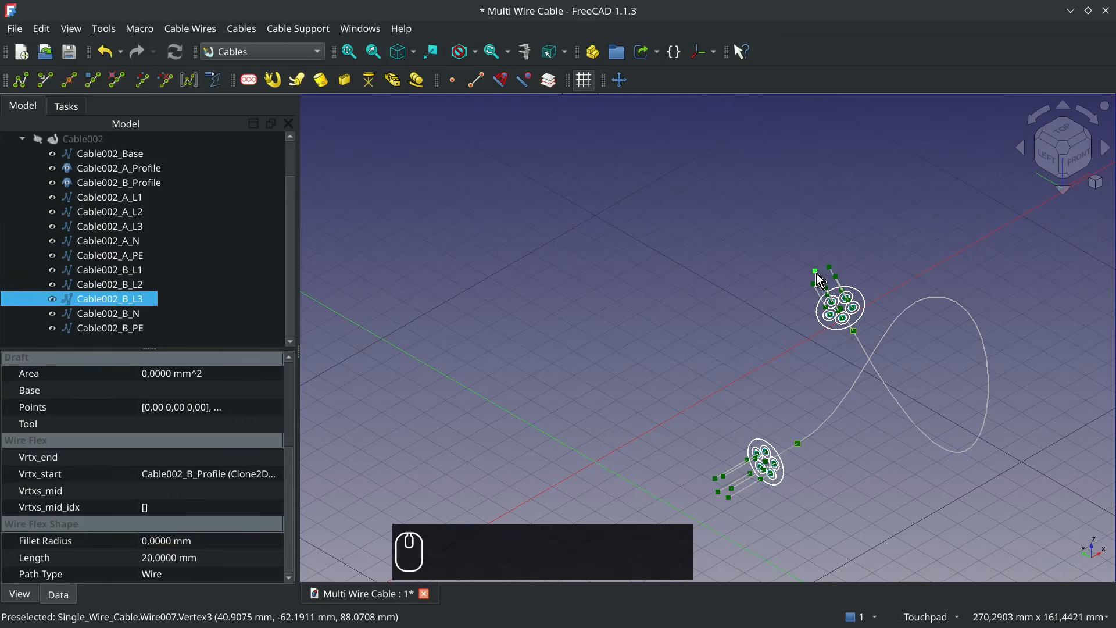
{"action": "left_click", "coordinate": [832, 270]}
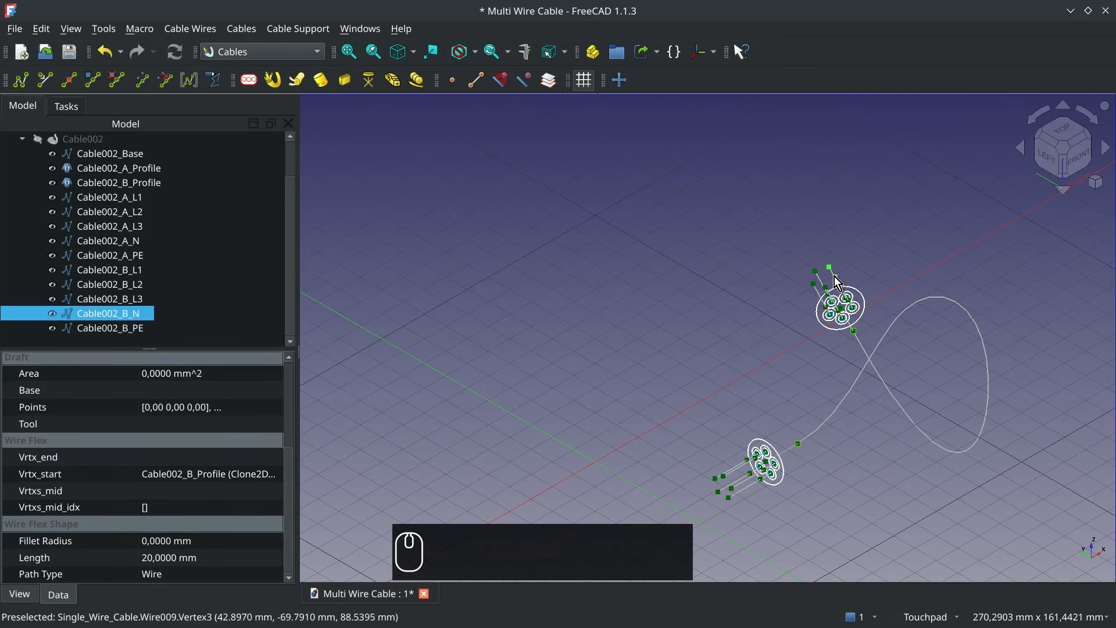
{"action": "left_click", "coordinate": [834, 277]}
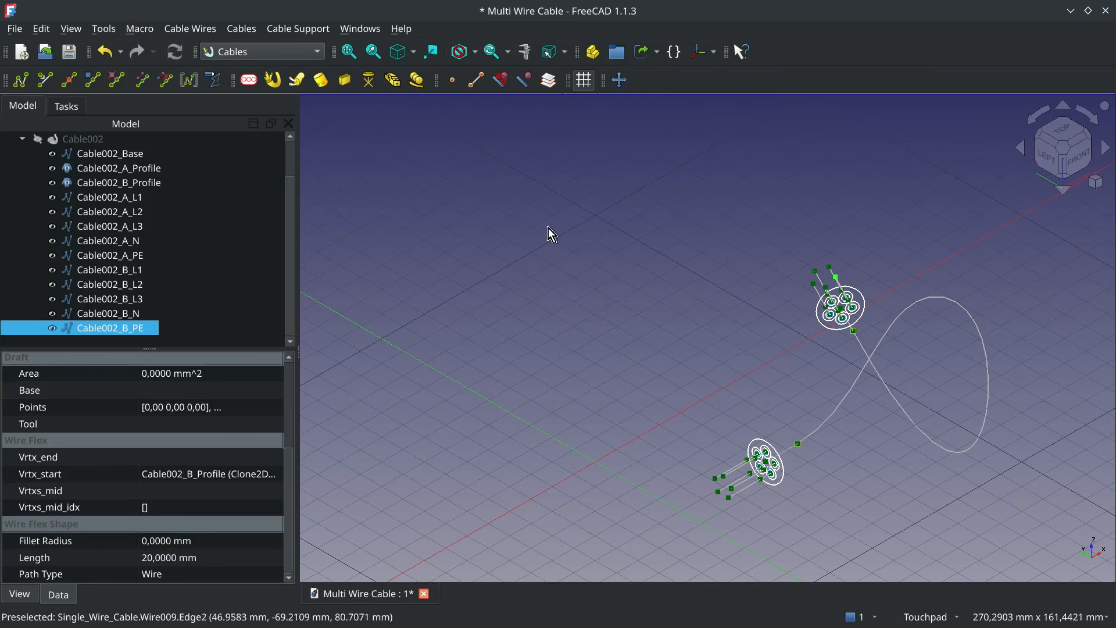
- Show the Cable002 body again, turn off its Show Sub Lines property, and collapse its tree group
{"action": "left_click", "coordinate": [86, 140]}
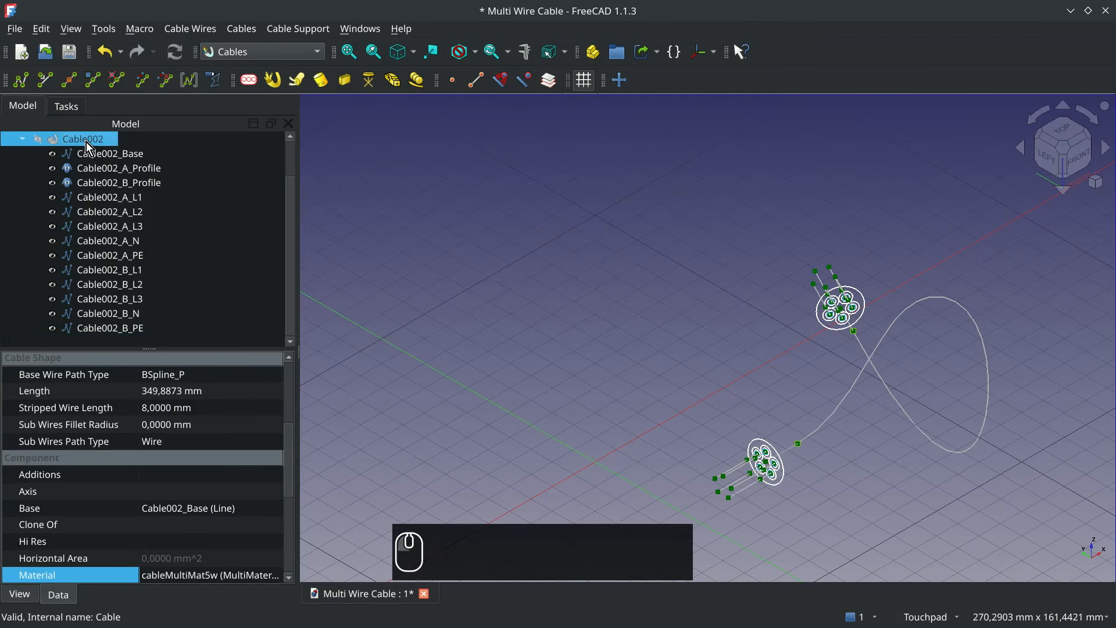
{"action": "key", "text": "space"}
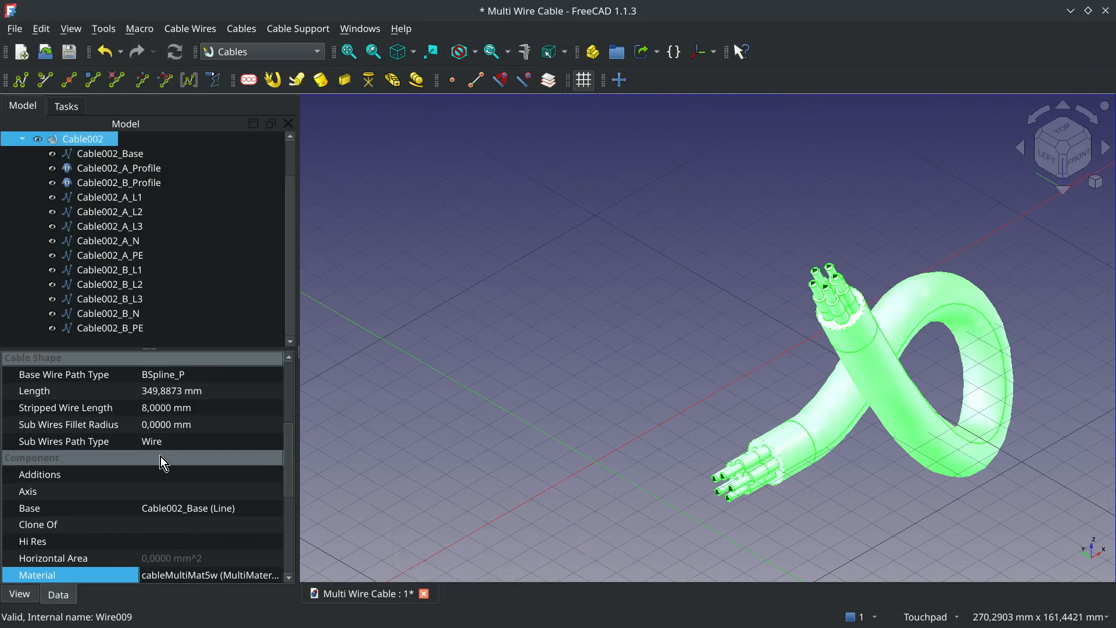
{"action": "scroll", "coordinate": [160, 456], "scroll_direction": "down", "scroll_amount": 2}
{"action": "scroll", "coordinate": [159, 456], "scroll_direction": "up", "scroll_amount": 3}
{"action": "scroll", "coordinate": [160, 456], "scroll_direction": "up", "scroll_amount": 3}
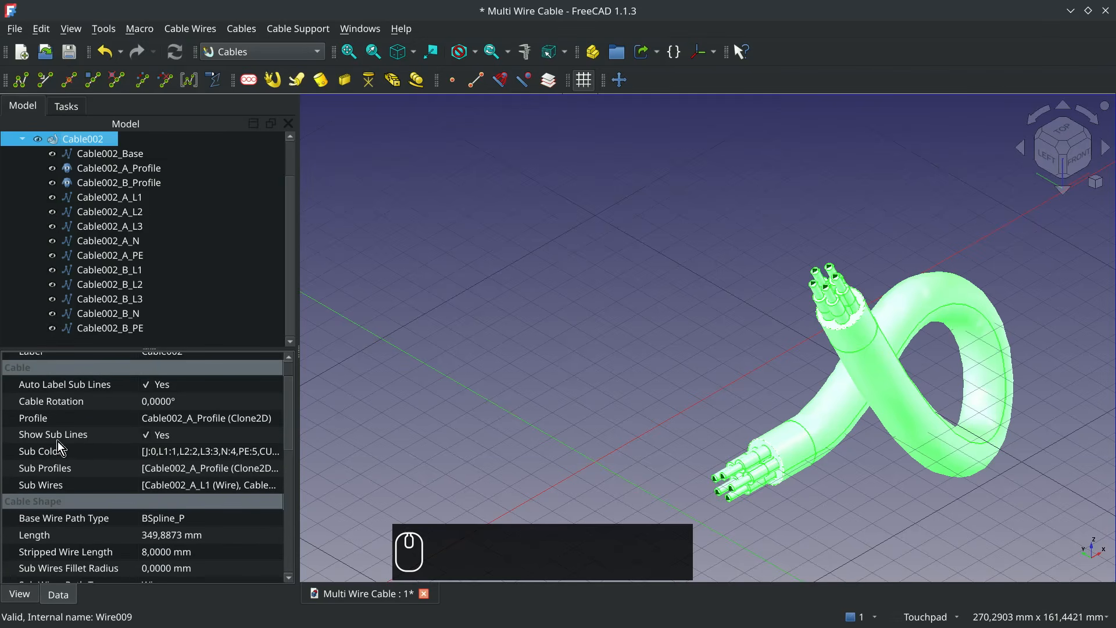
{"action": "left_click", "coordinate": [146, 440]}
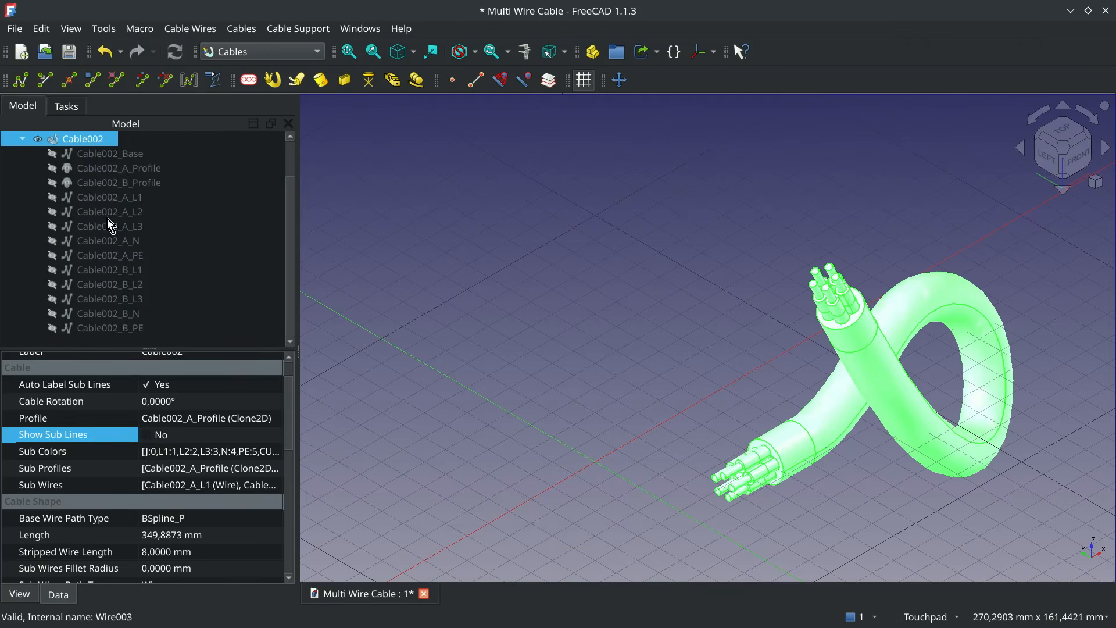
{"action": "left_click", "coordinate": [22, 139]}
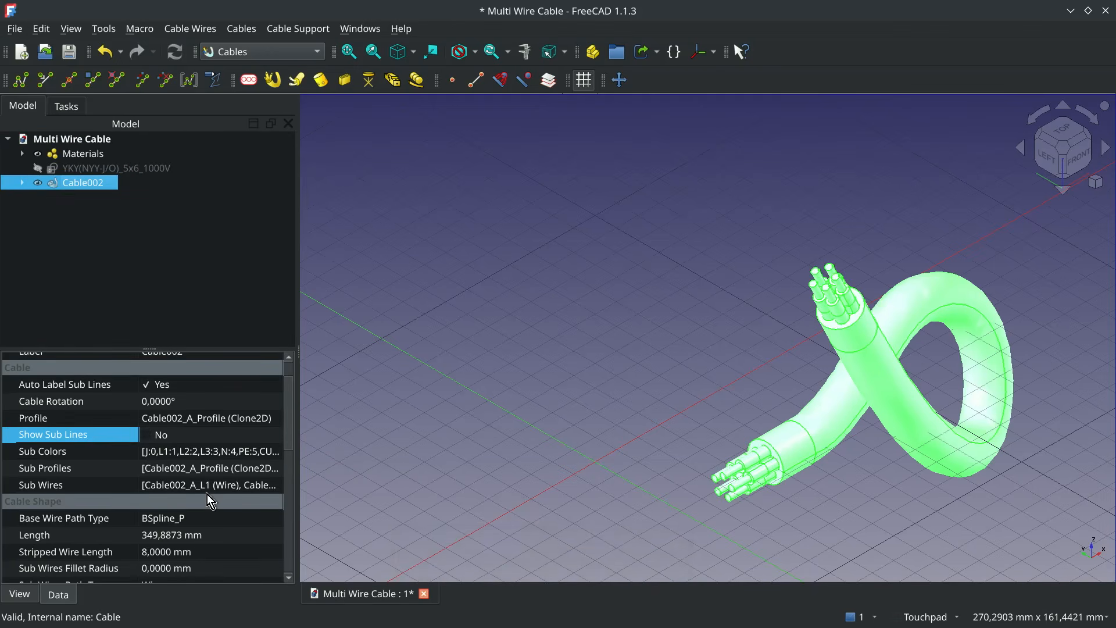
- Set the Stripped Wire Length of Cable002 to 10 mm
{"action": "left_click", "coordinate": [723, 468]}
{"action": "left_click", "coordinate": [729, 501]}
{"action": "left_click", "coordinate": [133, 480]}
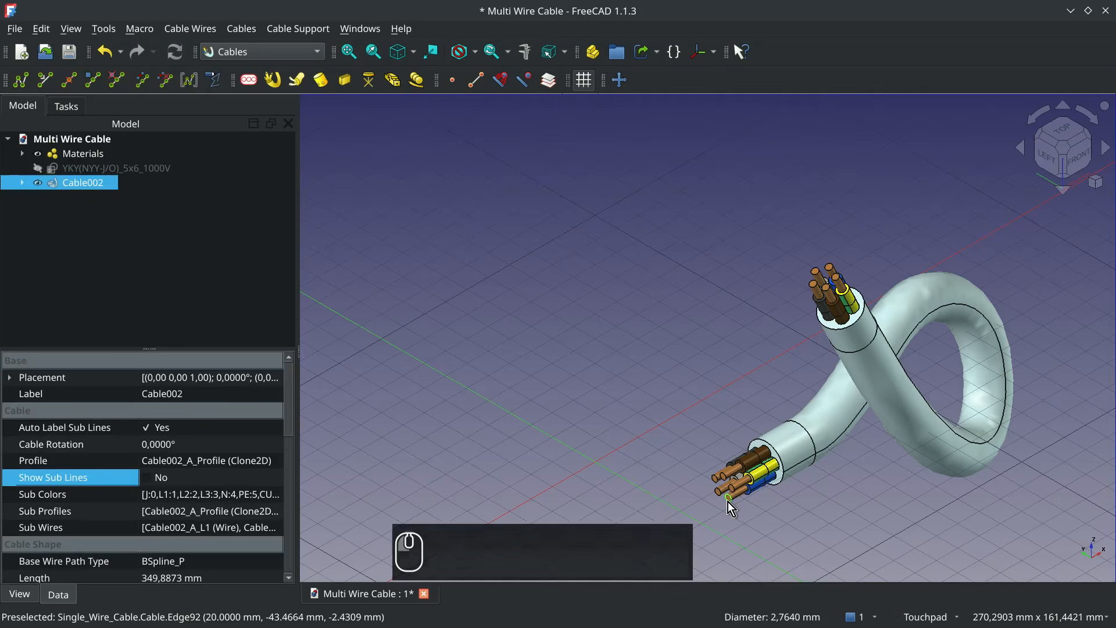
{"action": "scroll", "coordinate": [110, 482], "scroll_direction": "down", "scroll_amount": 2}
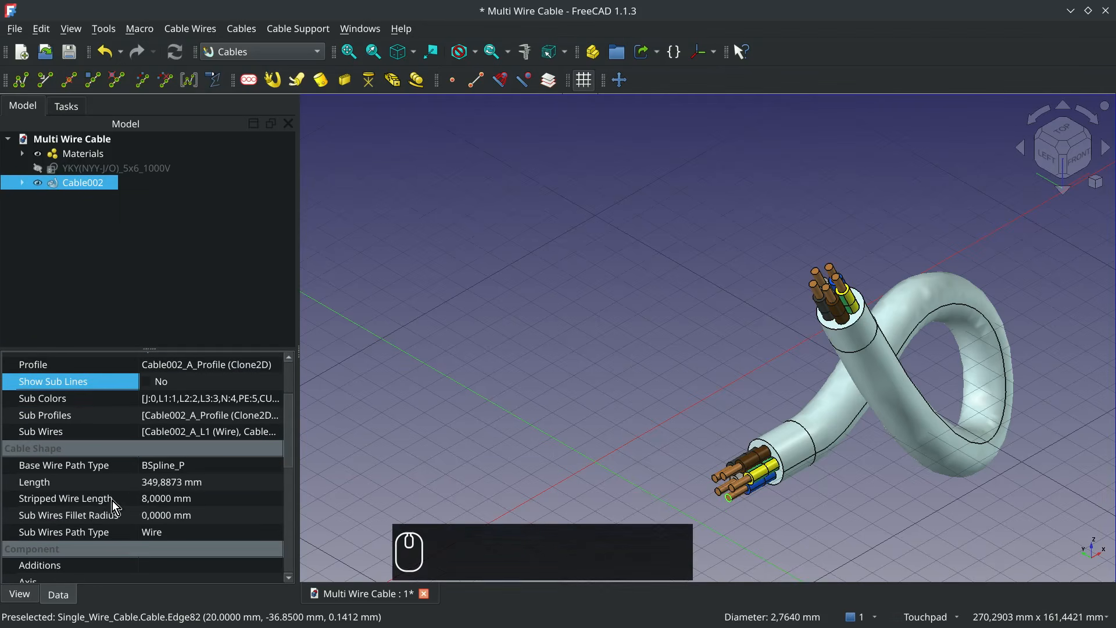
{"action": "left_click", "coordinate": [162, 499]}
{"action": "type", "text": "10"}
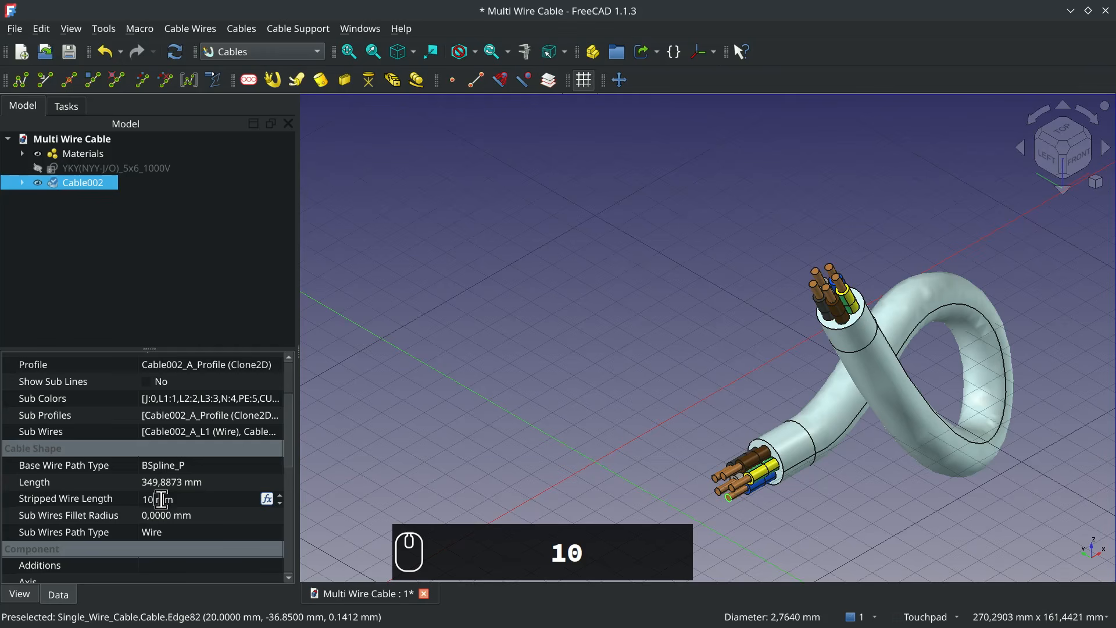
{"action": "key", "text": "Return"}
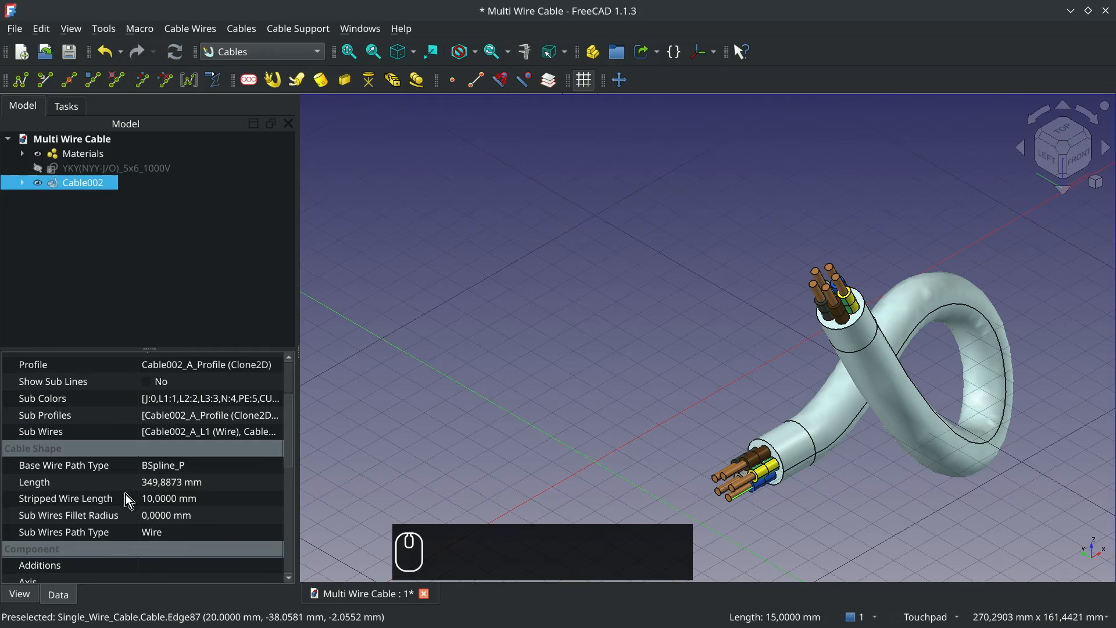
- Try a Stripped Wire Length of 4 mm on Cable002, and set it back to 10 mm
{"action": "left_click", "coordinate": [165, 503]}
{"action": "type", "text": "4"}
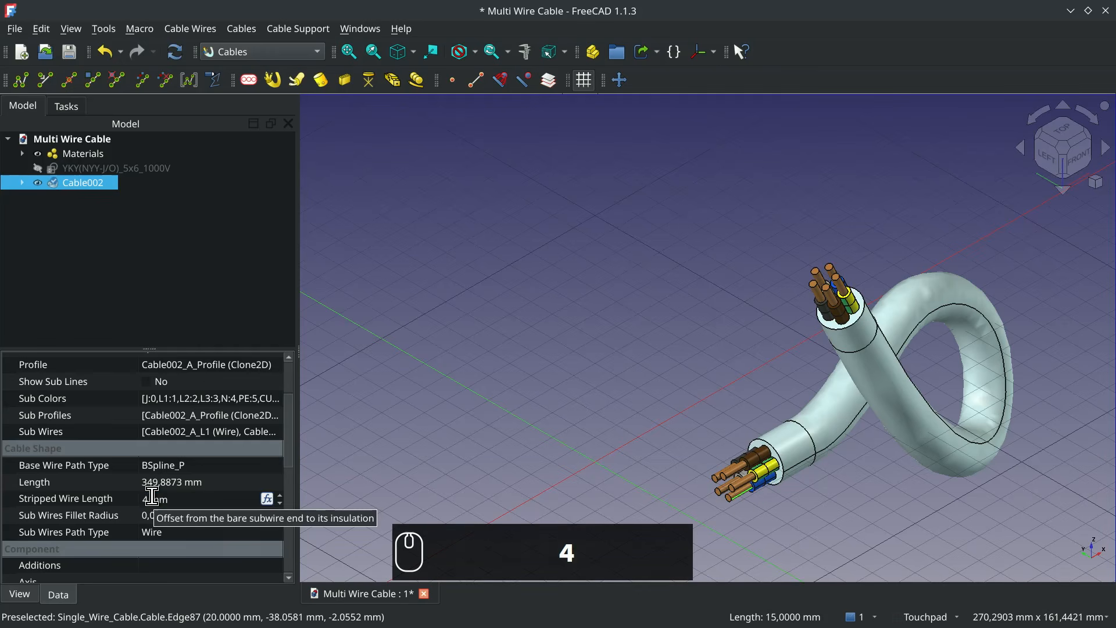
{"action": "key", "text": "Return"}
{"action": "left_click", "coordinate": [157, 503]}
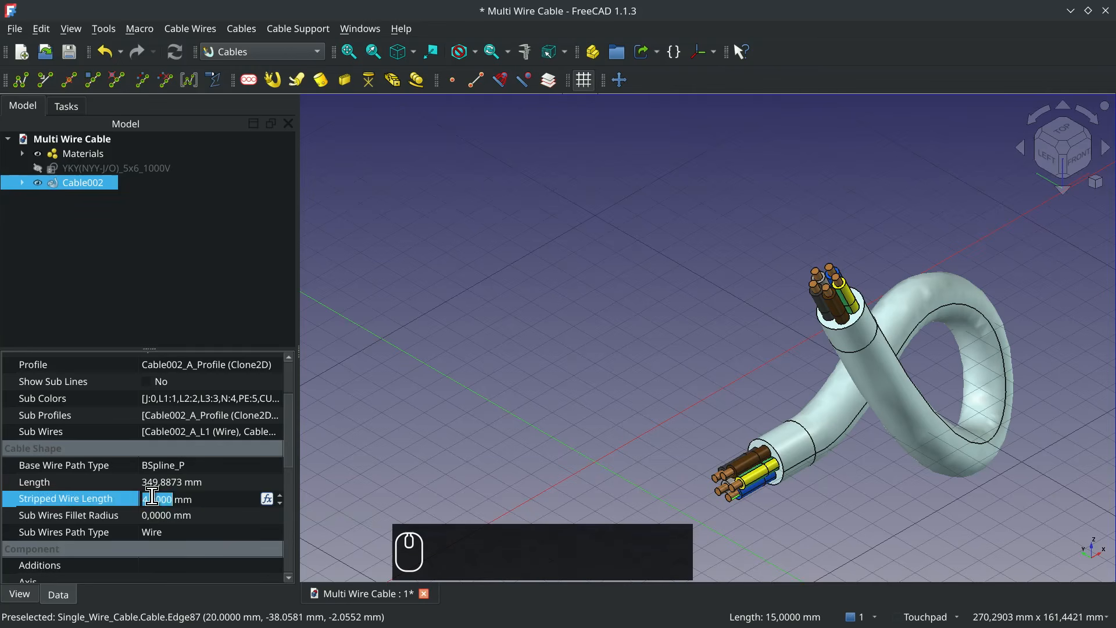
{"action": "type", "text": "10"}
{"action": "key", "text": "Return"}
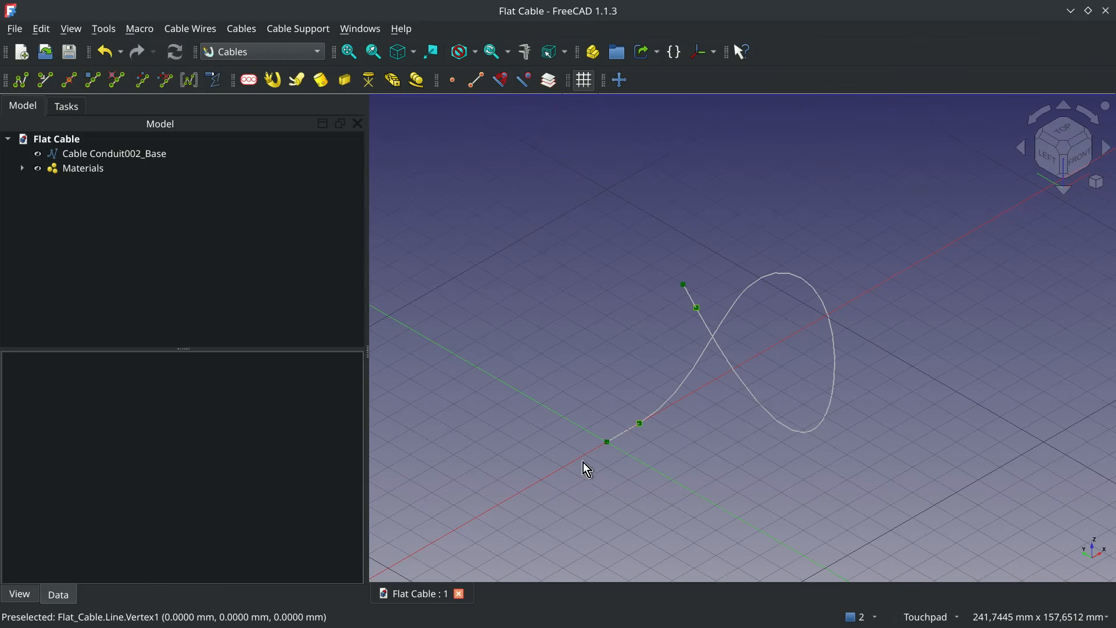
- Start a new cable profile in the Flat Cable document from preset YTDY_4x0.2_100V, show its details and change the profile class to Flat
{"action": "left_click", "coordinate": [254, 81]}
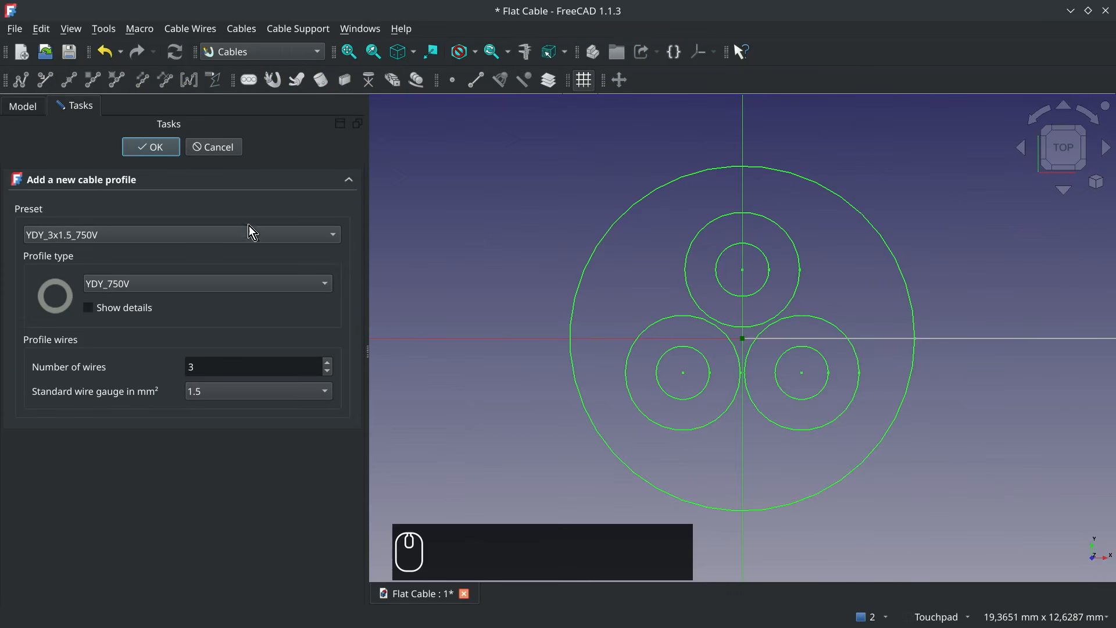
{"action": "left_click", "coordinate": [225, 235]}
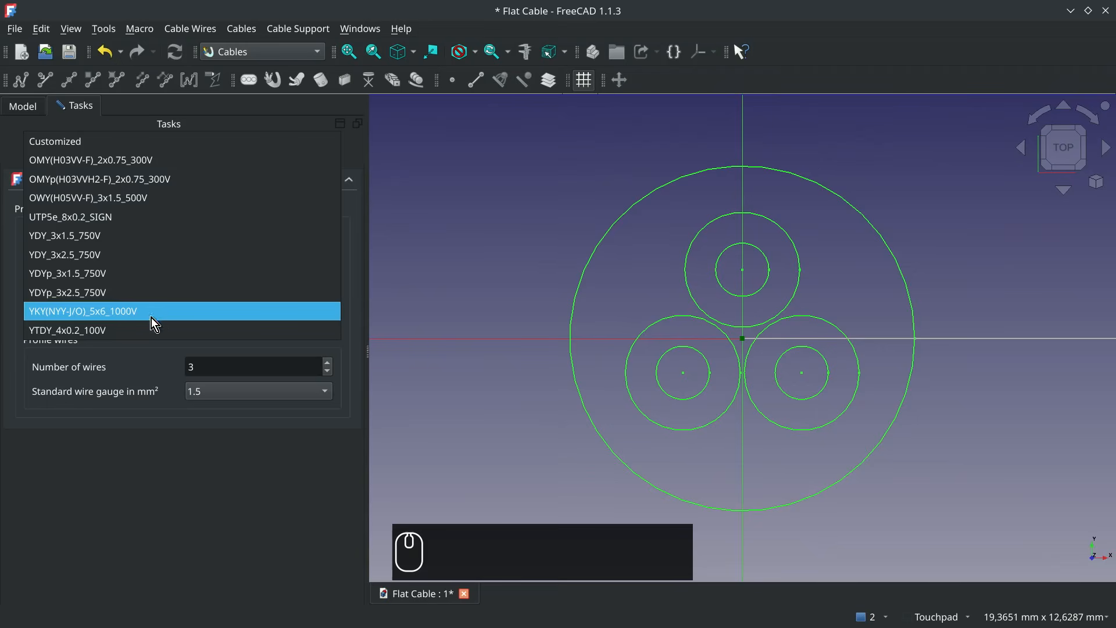
{"action": "left_click", "coordinate": [145, 329]}
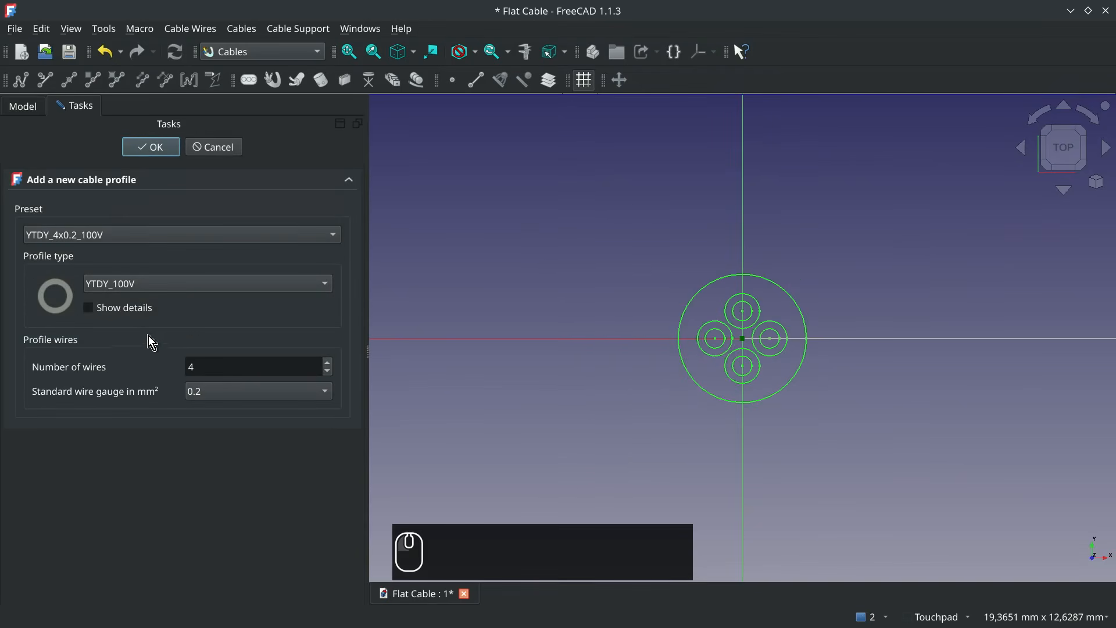
{"action": "left_click", "coordinate": [146, 313]}
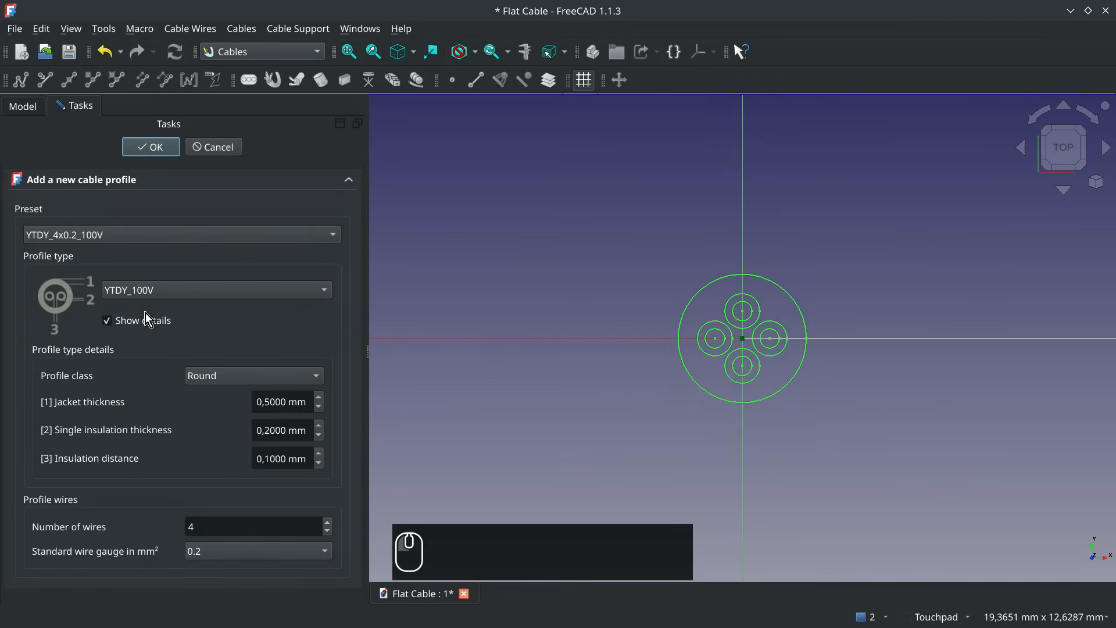
{"action": "left_click", "coordinate": [227, 379]}
{"action": "left_click", "coordinate": [212, 399]}
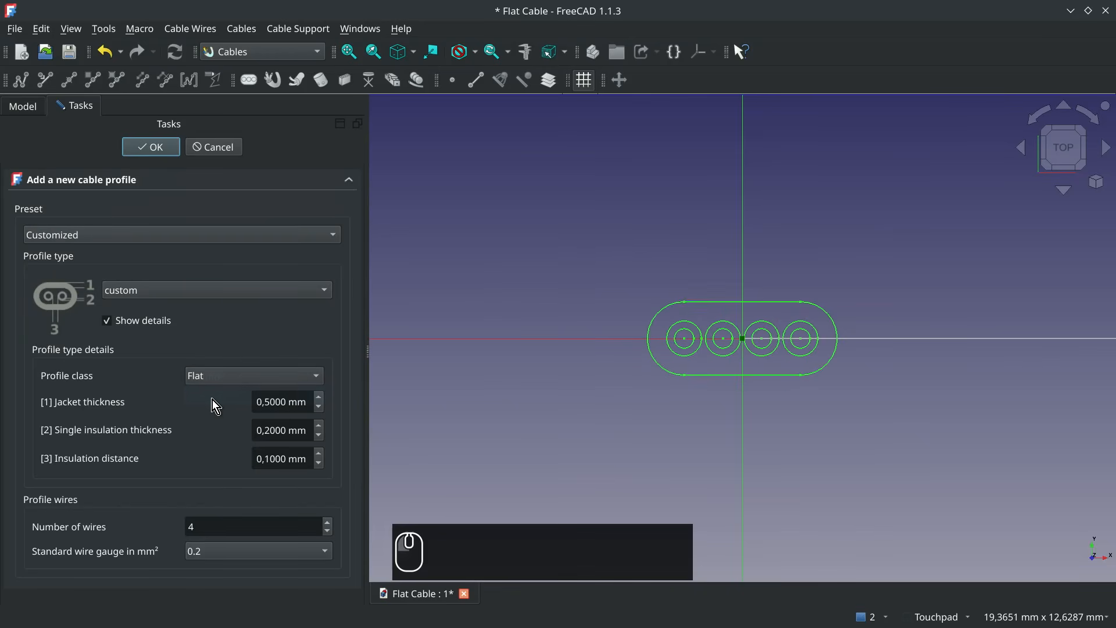
- Set the flat profile's jacket thickness to 0.3 mm, single insulation thickness to 0.001 mm and insulation distance to 0.3 mm
{"action": "left_click", "coordinate": [319, 406]}
{"action": "left_click", "coordinate": [320, 406]}
{"action": "left_click_drag", "start_coordinate": [287, 429], "coordinate": [256, 430]}
{"action": "type", "text": "0,00"}
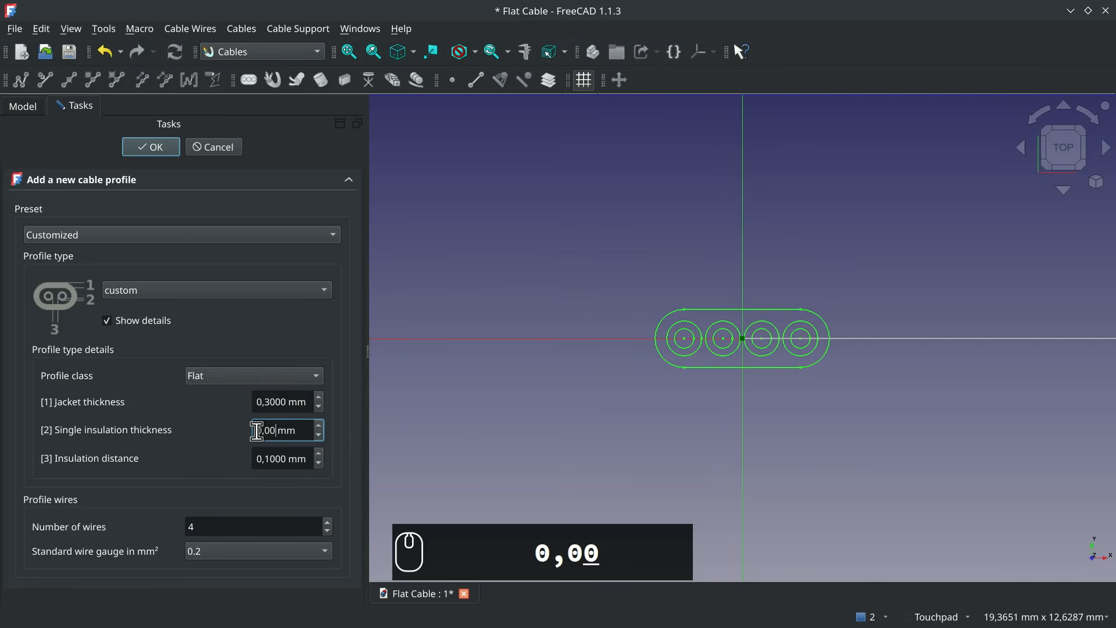
{"action": "type", "text": "1"}
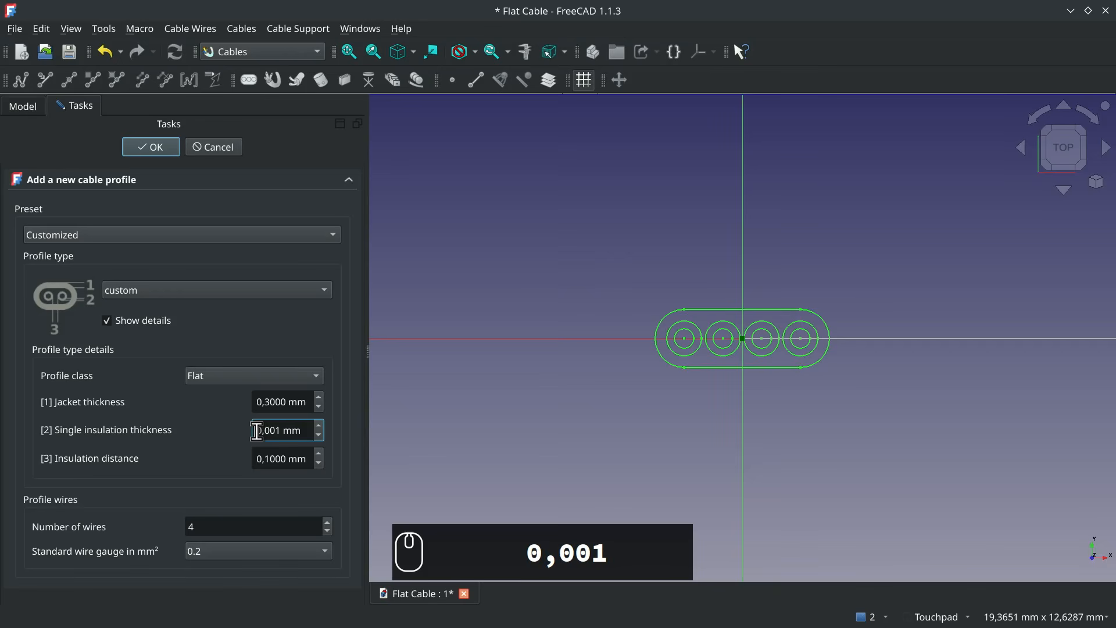
{"action": "key", "text": "Return"}
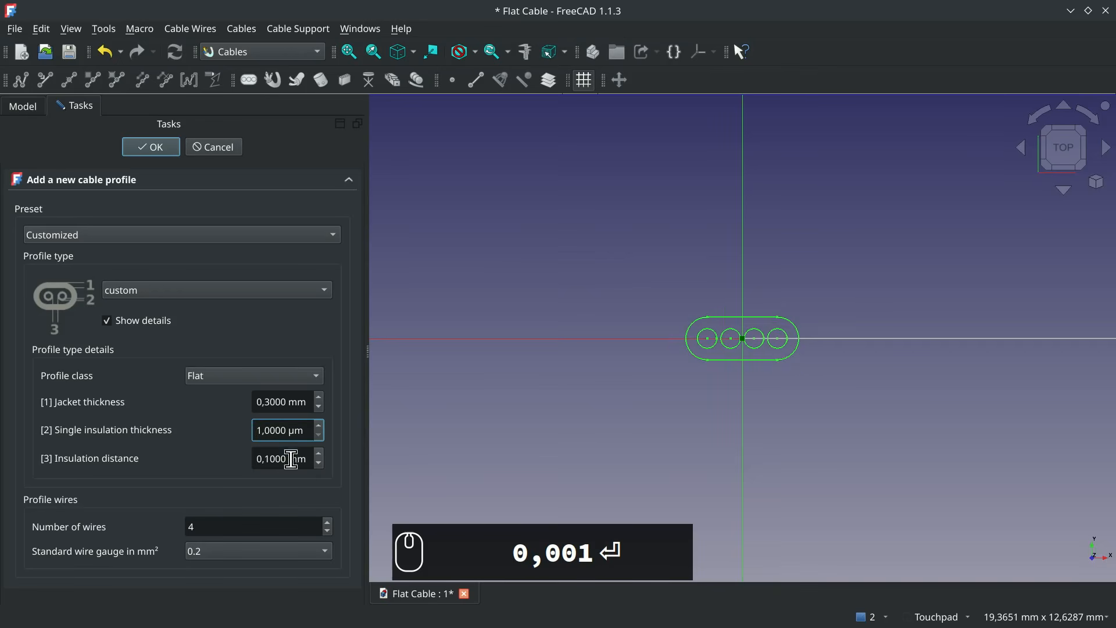
{"action": "left_click", "coordinate": [321, 454]}
{"action": "left_click", "coordinate": [321, 454]}
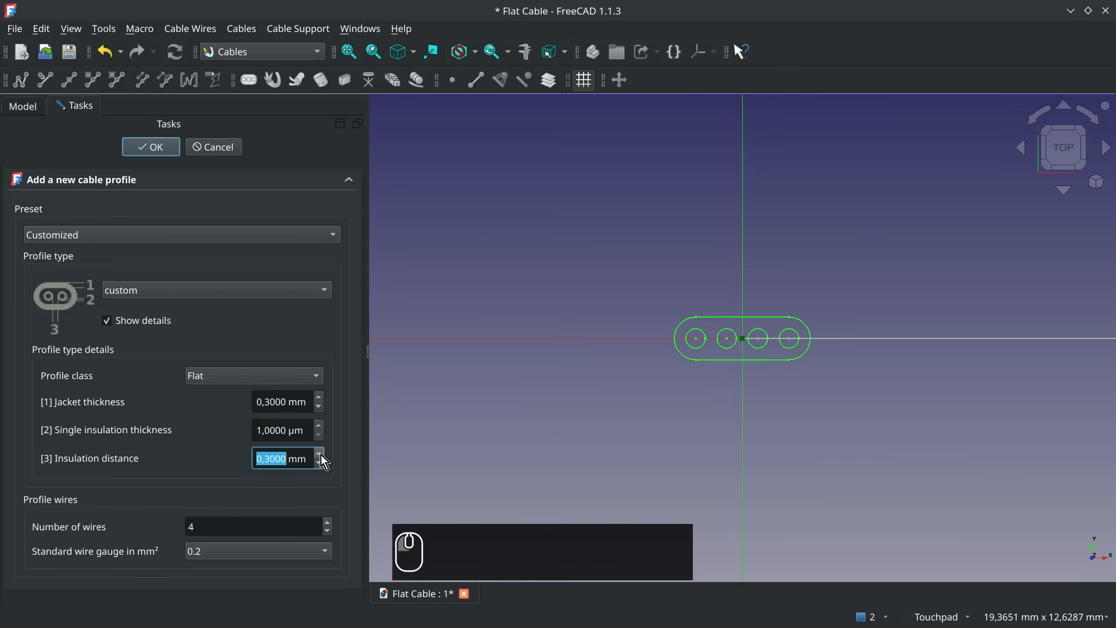
- Set the flat profile's number of wires to 12 and accept the new cable profile
{"action": "left_click_drag", "start_coordinate": [289, 528], "coordinate": [172, 505]}
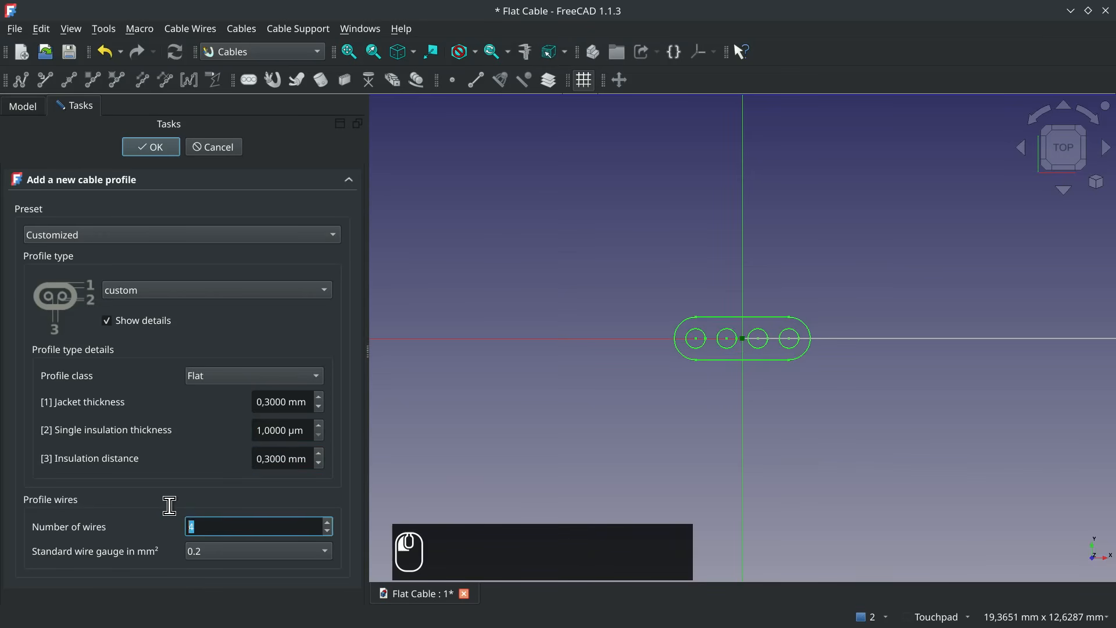
{"action": "type", "text": "12"}
{"action": "left_click", "coordinate": [159, 553]}
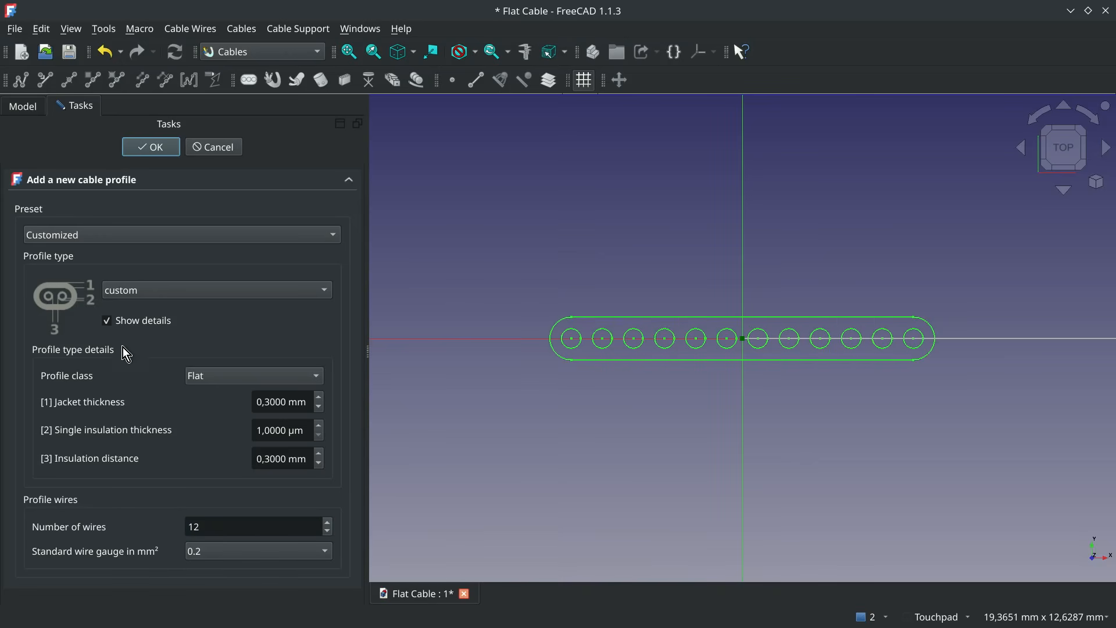
{"action": "left_click", "coordinate": [166, 154]}
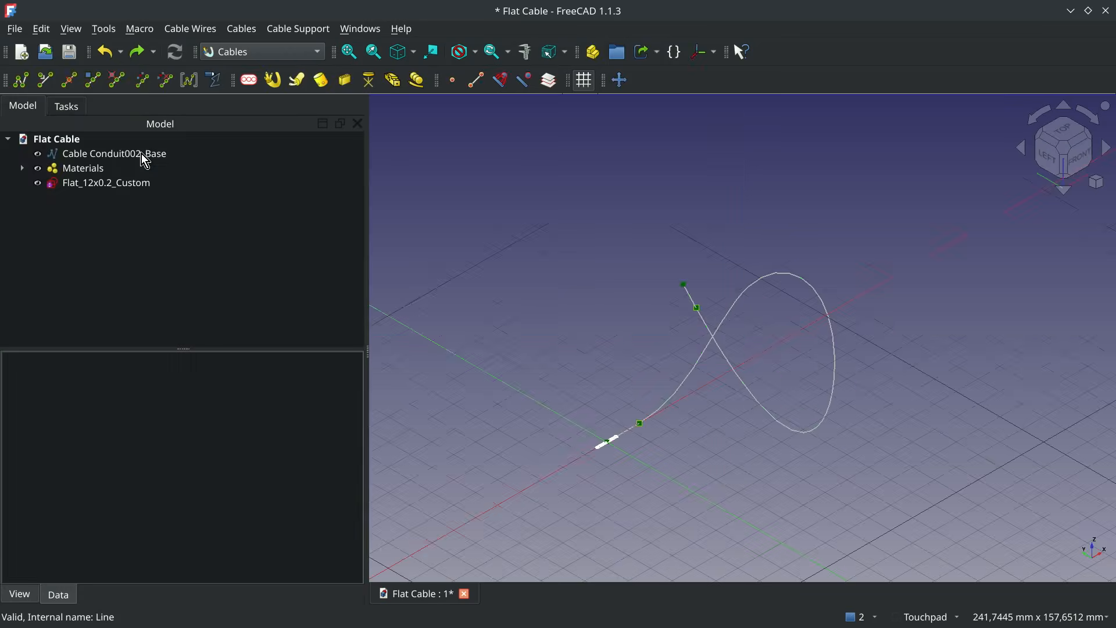
- Move the Cable Conduit002_Base wire path away from the flat profile by 40 mm in X and -40 mm in Y
{"action": "left_click", "coordinate": [619, 80]}
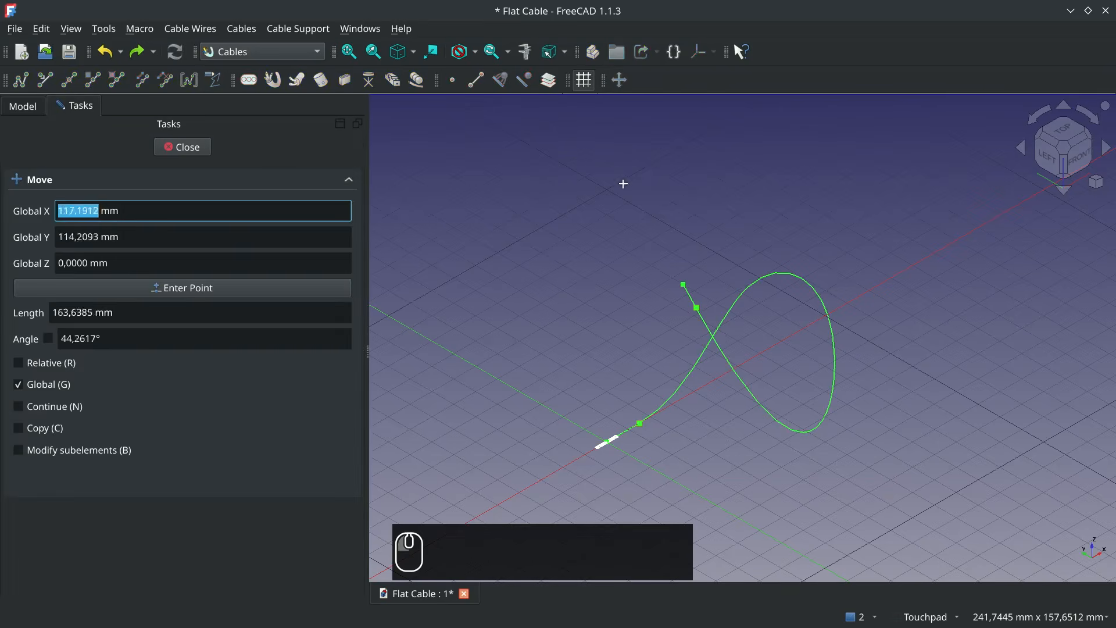
{"action": "left_click", "coordinate": [608, 467]}
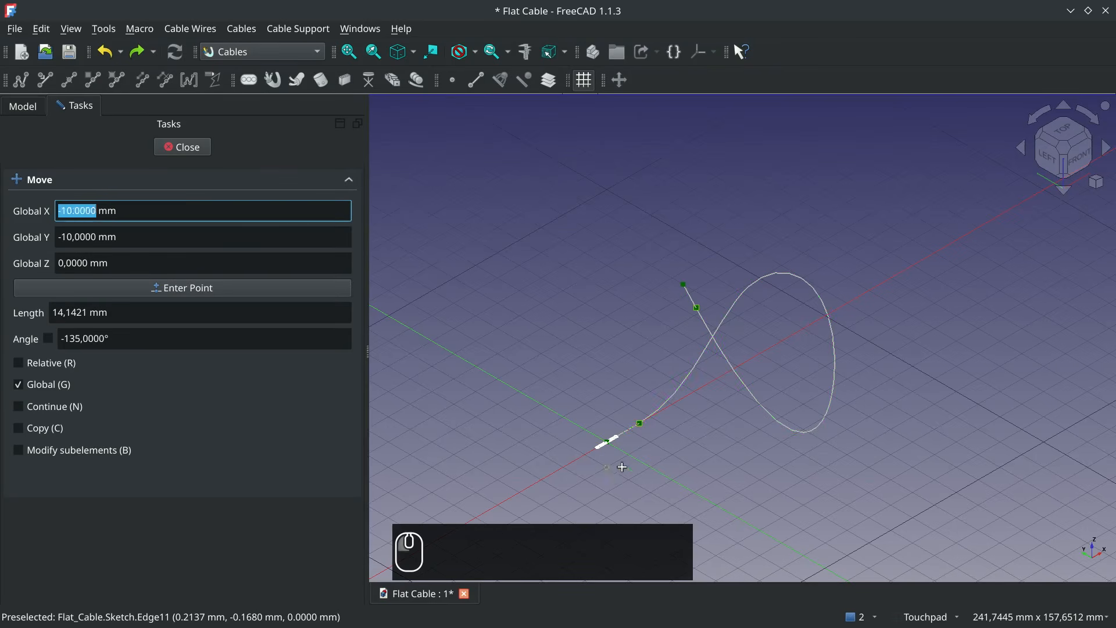
{"action": "left_click", "coordinate": [783, 468]}
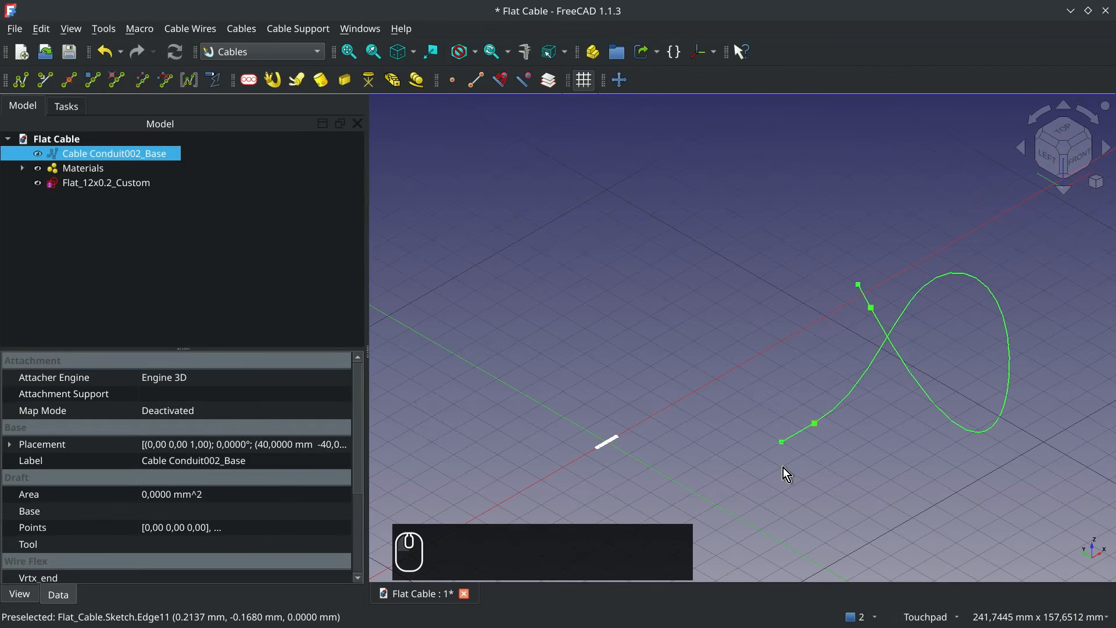
- Create a cable from the Cable Conduit002_Base wire path and the Flat_12x0.2_Custom profile, and collapse its entry in the model tree
{"action": "left_click", "coordinate": [113, 151]}
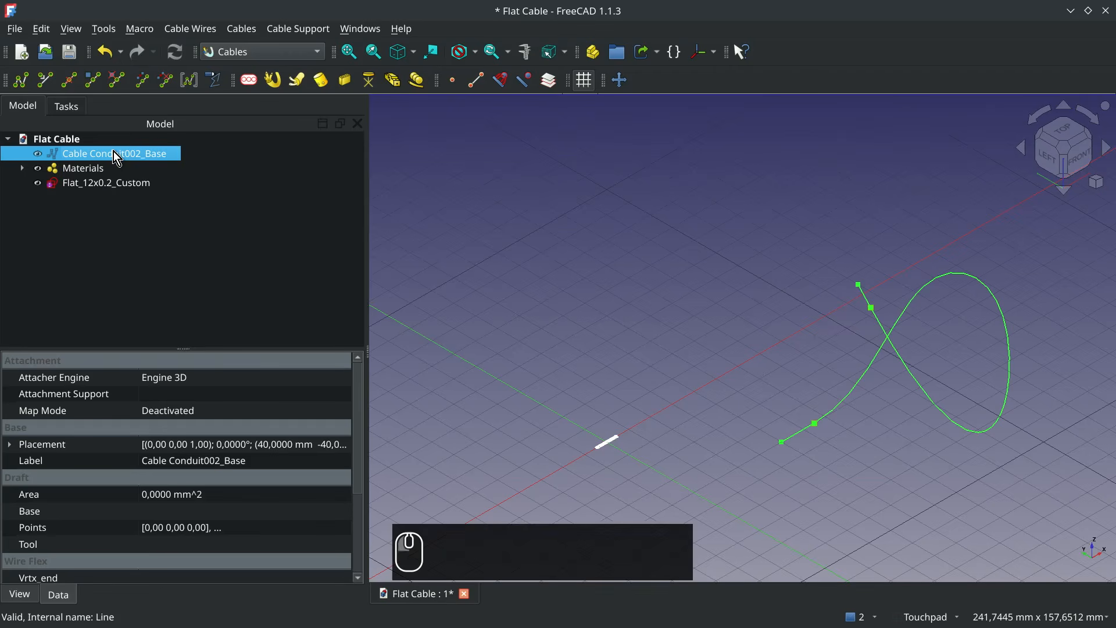
{"action": "left_click", "coordinate": [126, 187], "text": "ctrl"}
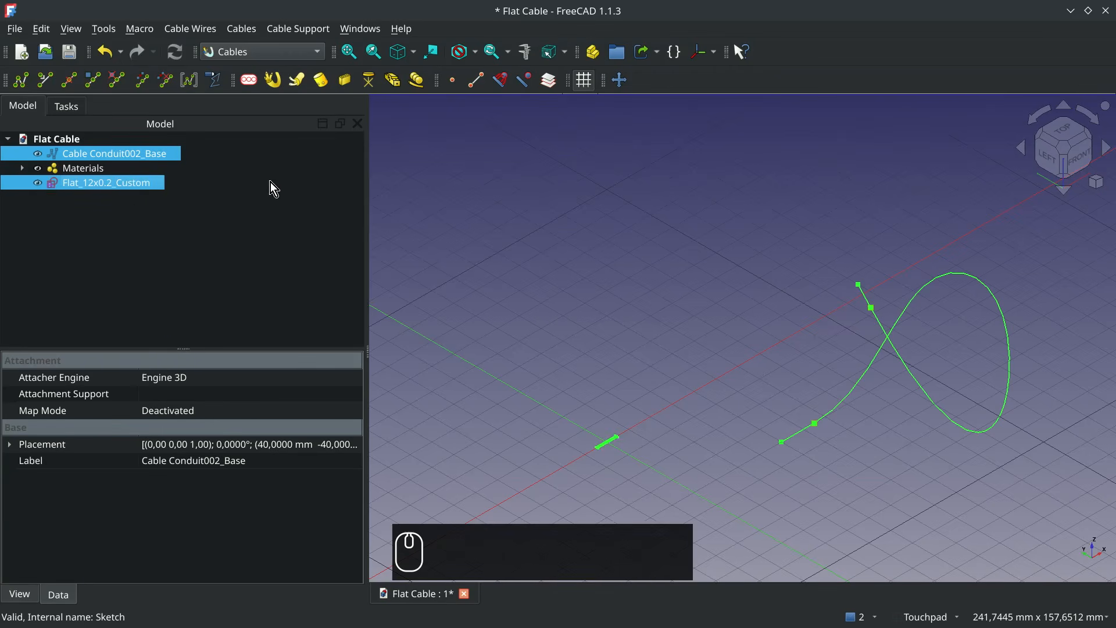
{"action": "left_click", "coordinate": [272, 81]}
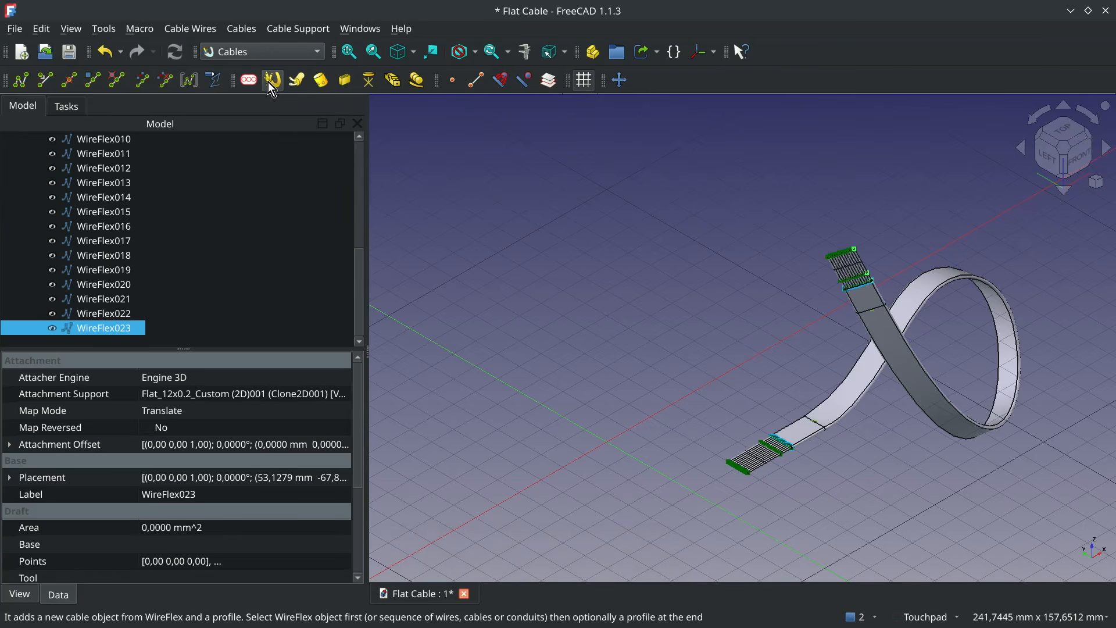
{"action": "scroll", "coordinate": [208, 263], "scroll_direction": "up", "scroll_amount": 6}
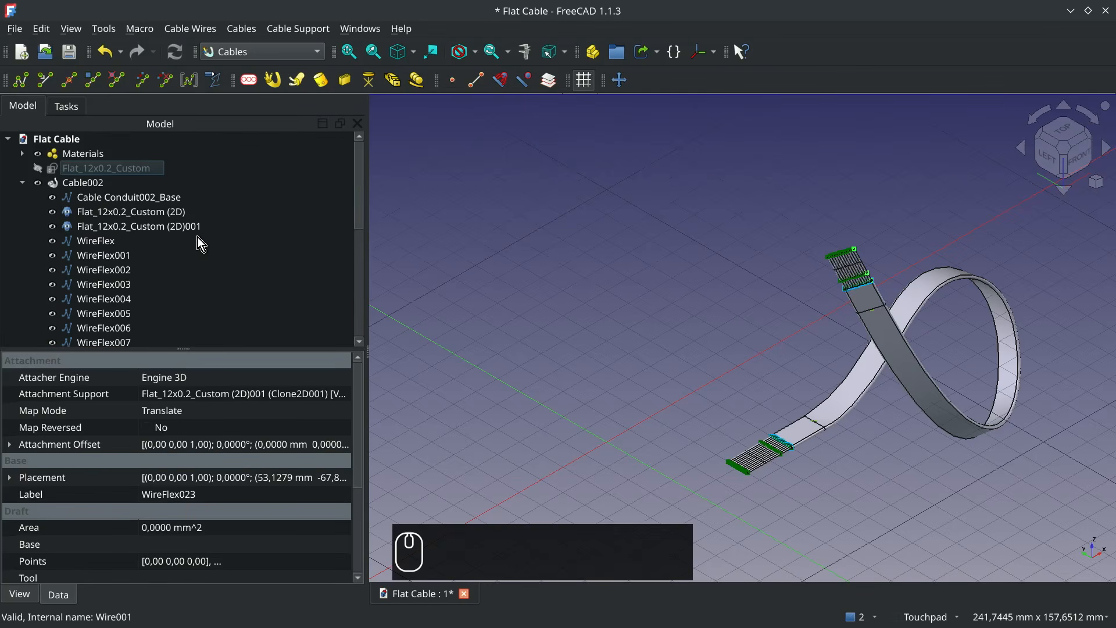
{"action": "left_click", "coordinate": [22, 184]}
- Turn off Show Sub Lines for the new flat cable and set its Stripped Wire Length to 0 mm
{"action": "left_click", "coordinate": [80, 181]}
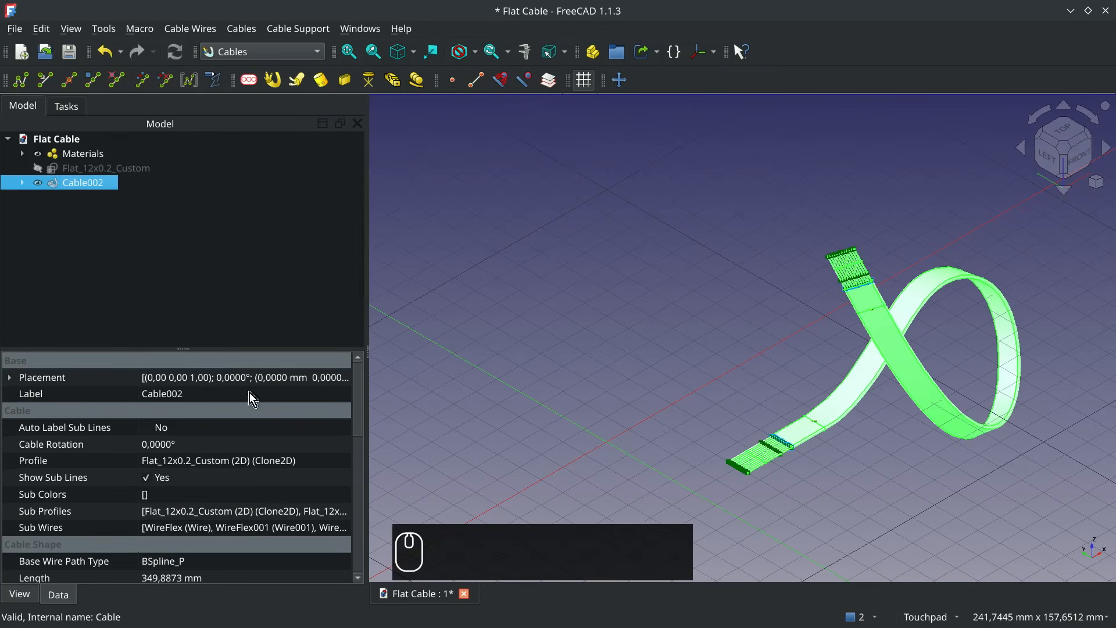
{"action": "left_click", "coordinate": [146, 482]}
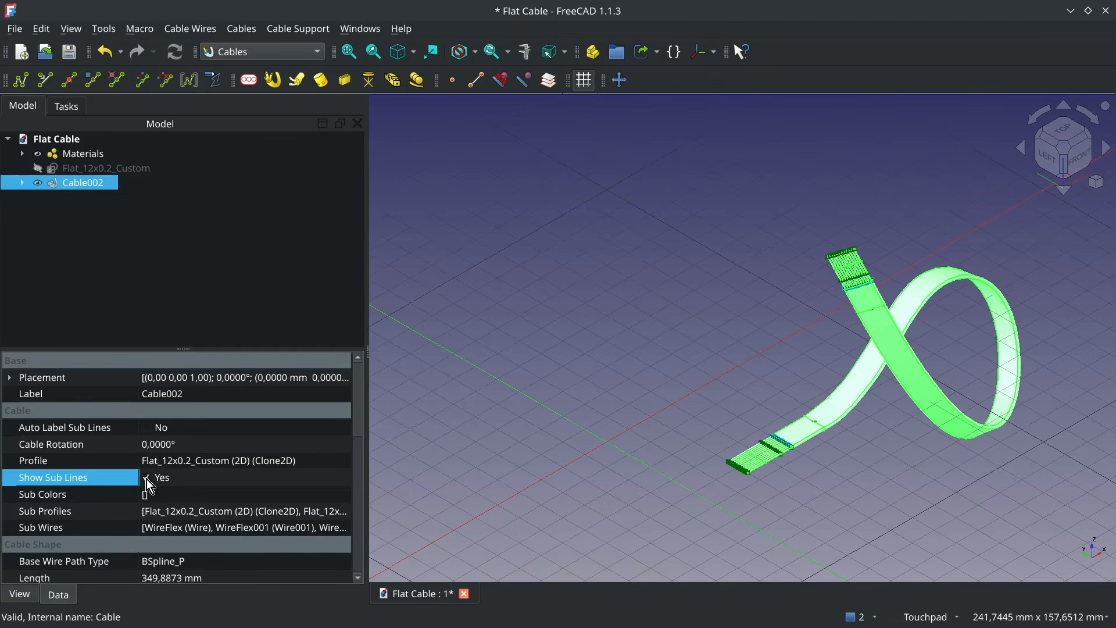
{"action": "left_click", "coordinate": [147, 477]}
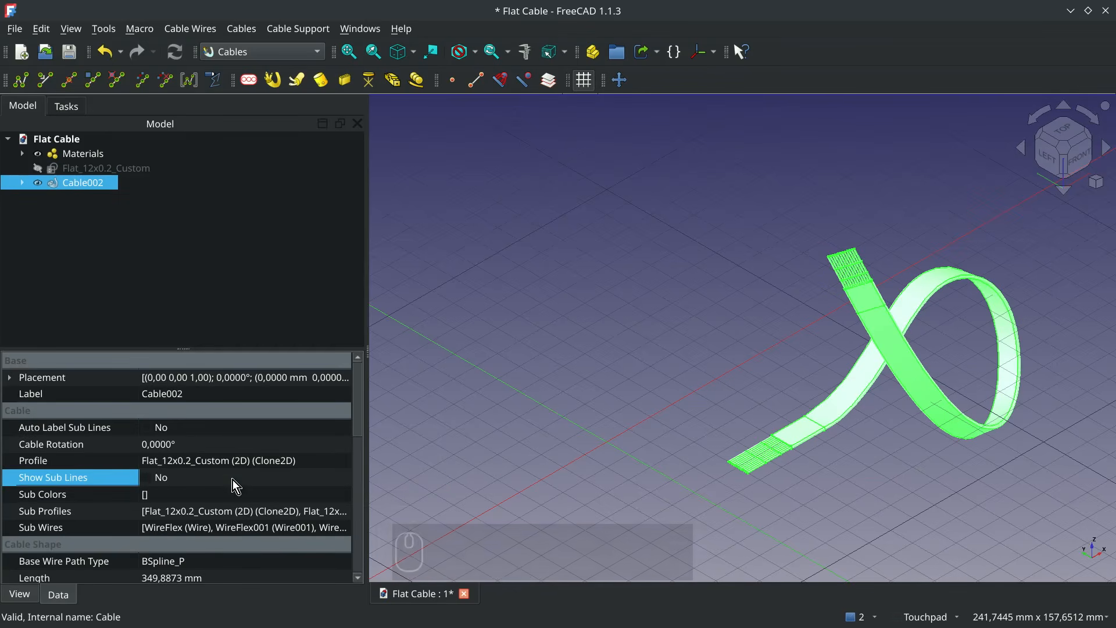
{"action": "scroll", "coordinate": [233, 479], "scroll_direction": "down", "scroll_amount": 1}
{"action": "scroll", "coordinate": [233, 480], "scroll_direction": "down", "scroll_amount": 2}
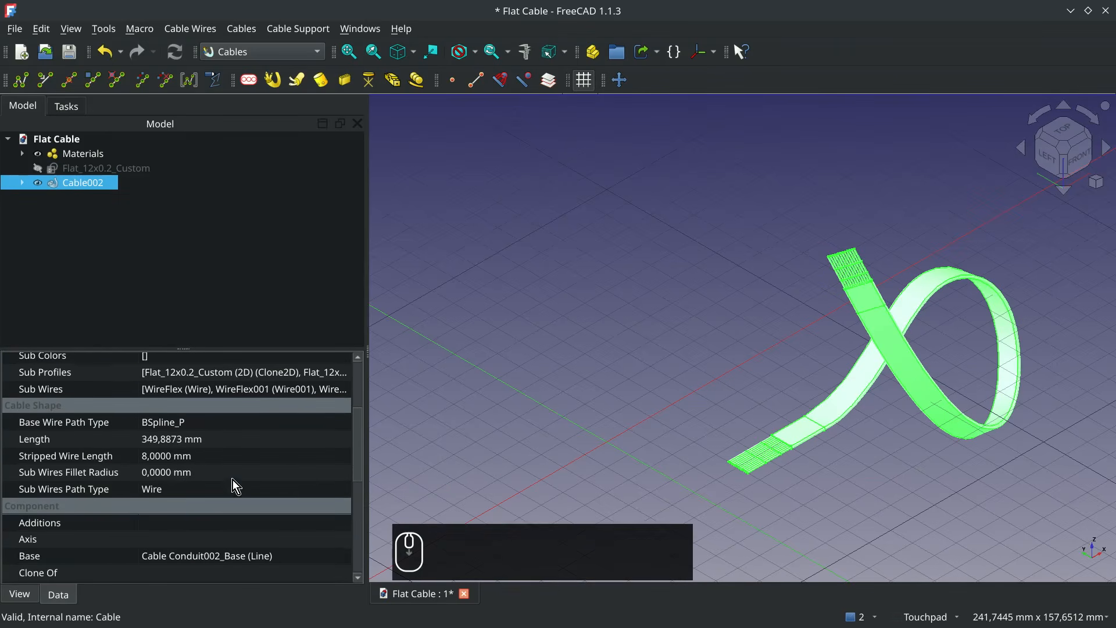
{"action": "left_click", "coordinate": [165, 459]}
{"action": "type", "text": "0"}
{"action": "key", "text": "Return"}
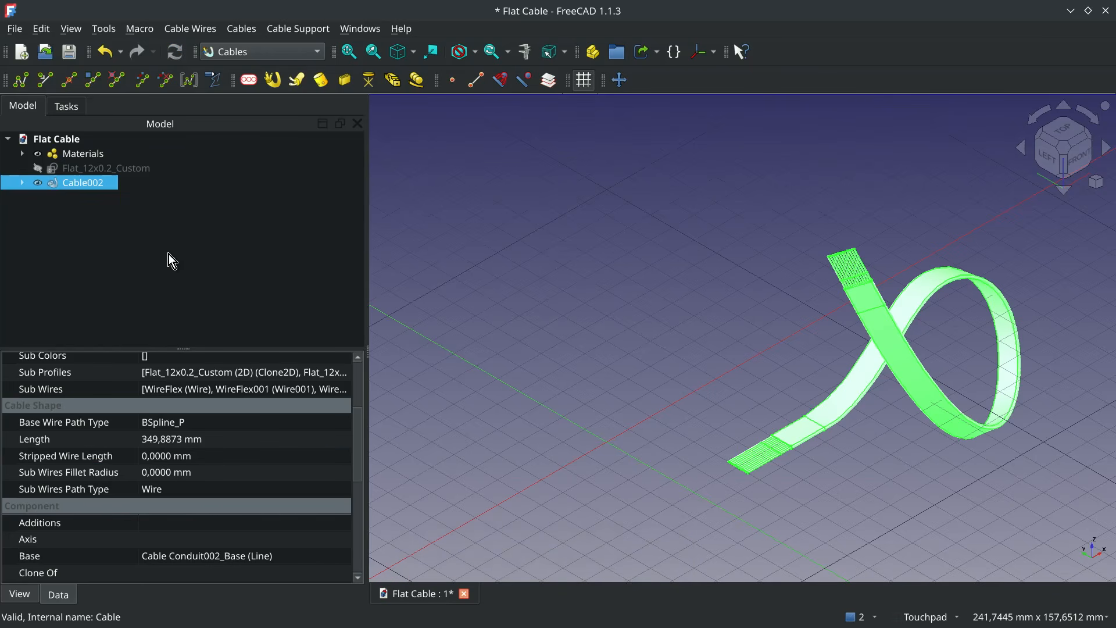
- Assign the multi-material cableMultiMat3w to the flat cable
{"action": "scroll", "coordinate": [268, 459], "scroll_direction": "down", "scroll_amount": 6}
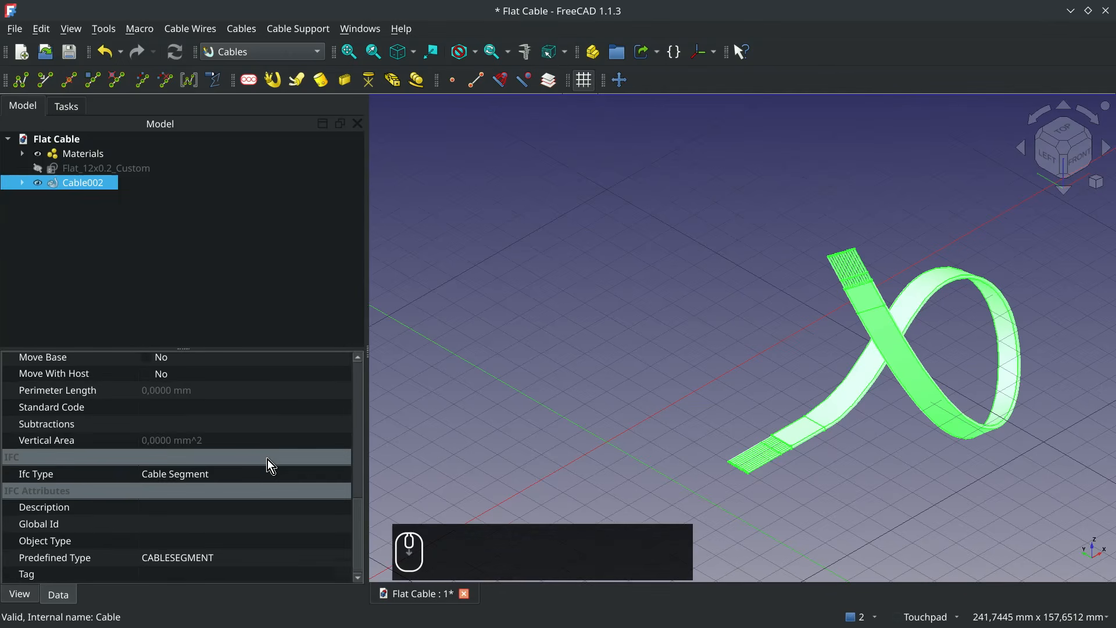
{"action": "scroll", "coordinate": [267, 459], "scroll_direction": "up", "scroll_amount": 5}
{"action": "left_click", "coordinate": [339, 431]}
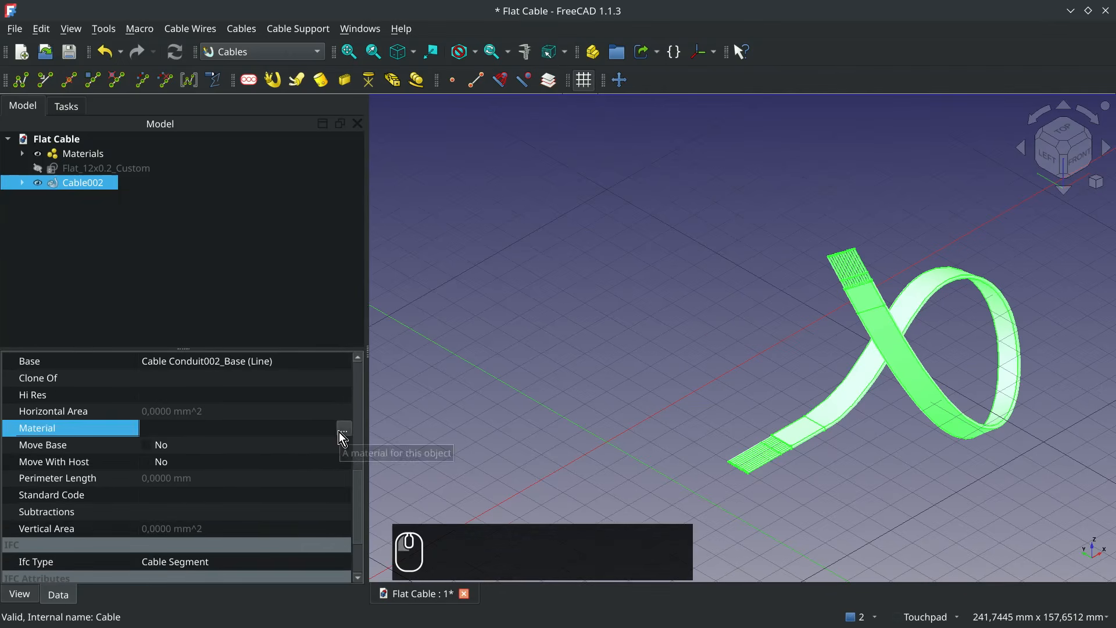
{"action": "left_click", "coordinate": [343, 430]}
{"action": "scroll", "coordinate": [573, 241], "scroll_direction": "down", "scroll_amount": 4}
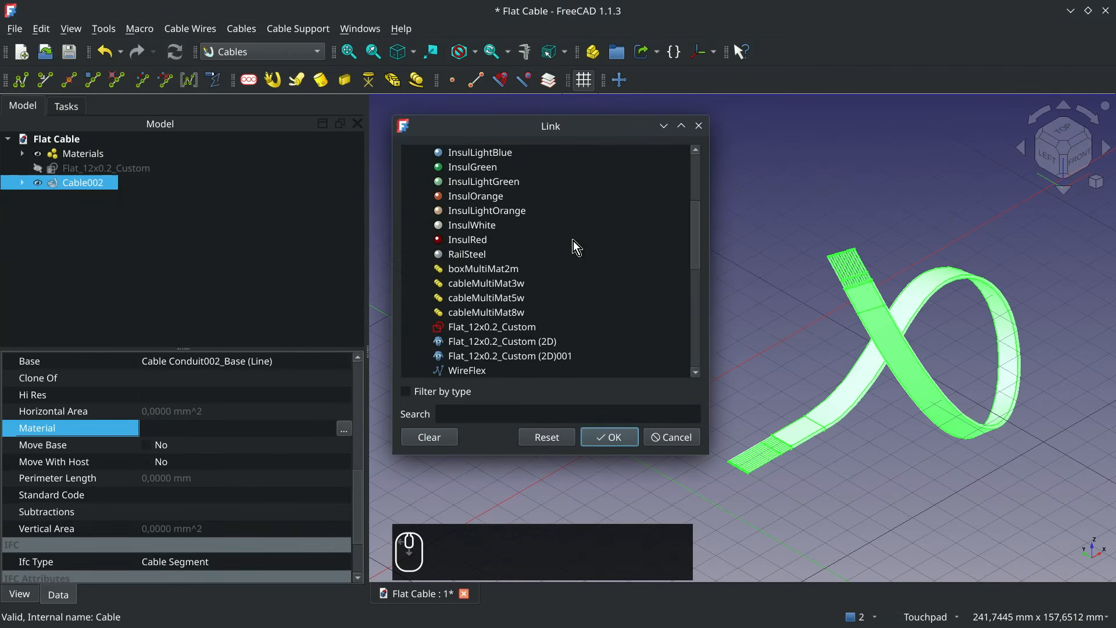
{"action": "left_click", "coordinate": [526, 284]}
{"action": "left_click", "coordinate": [625, 442]}
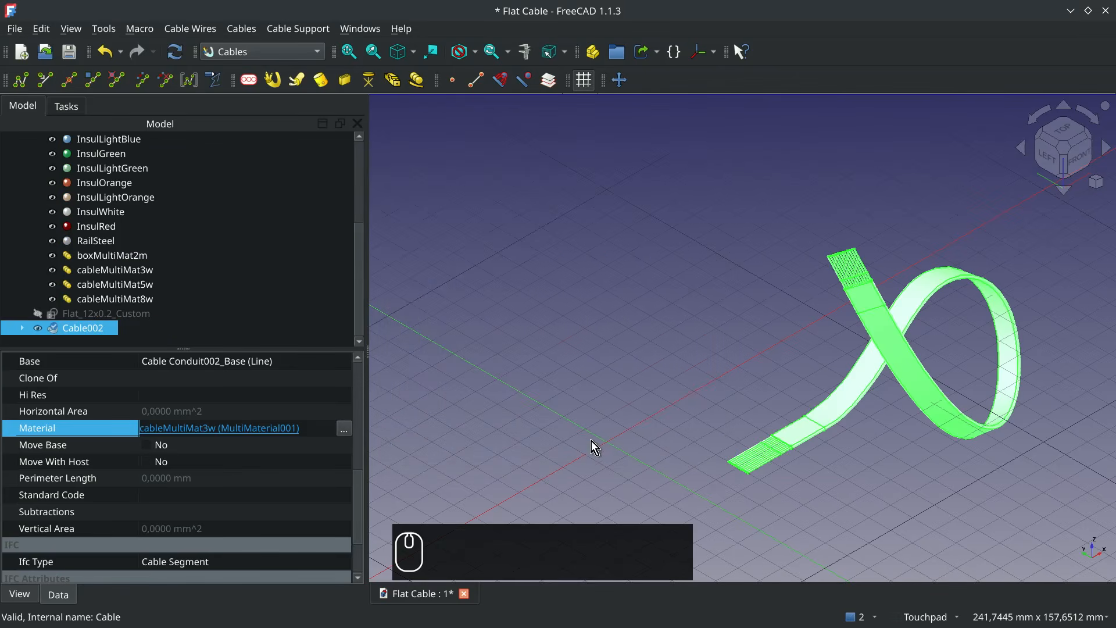
- Set the flat cable's Sub Colors list to J:0 and CU:-1, recompute the document and deselect the cable
{"action": "scroll", "coordinate": [231, 464], "scroll_direction": "up", "scroll_amount": 5}
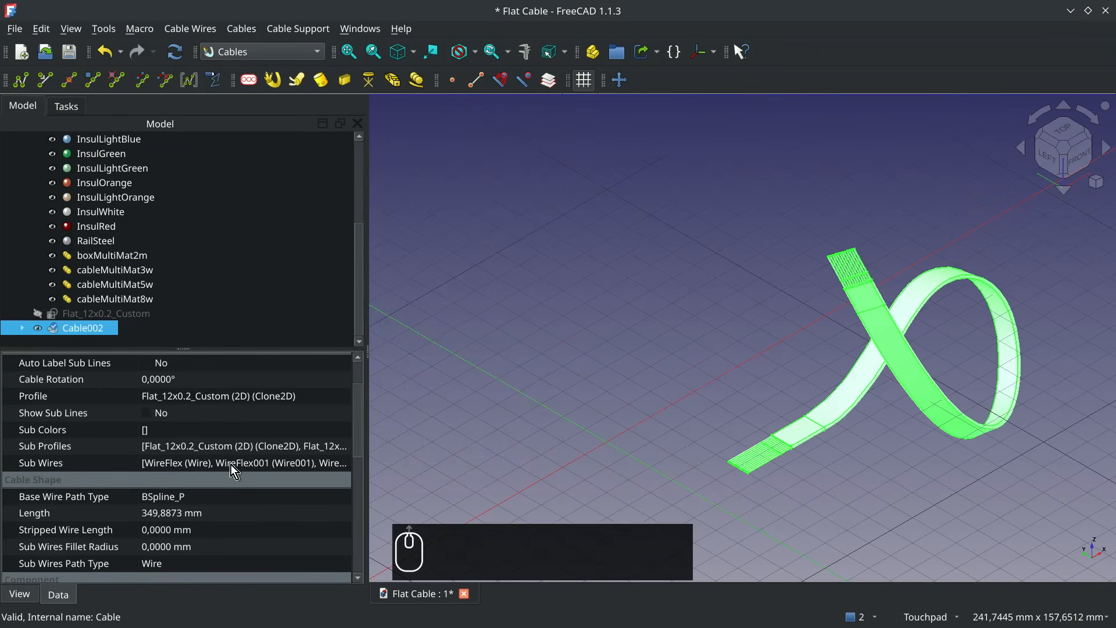
{"action": "left_click", "coordinate": [348, 431]}
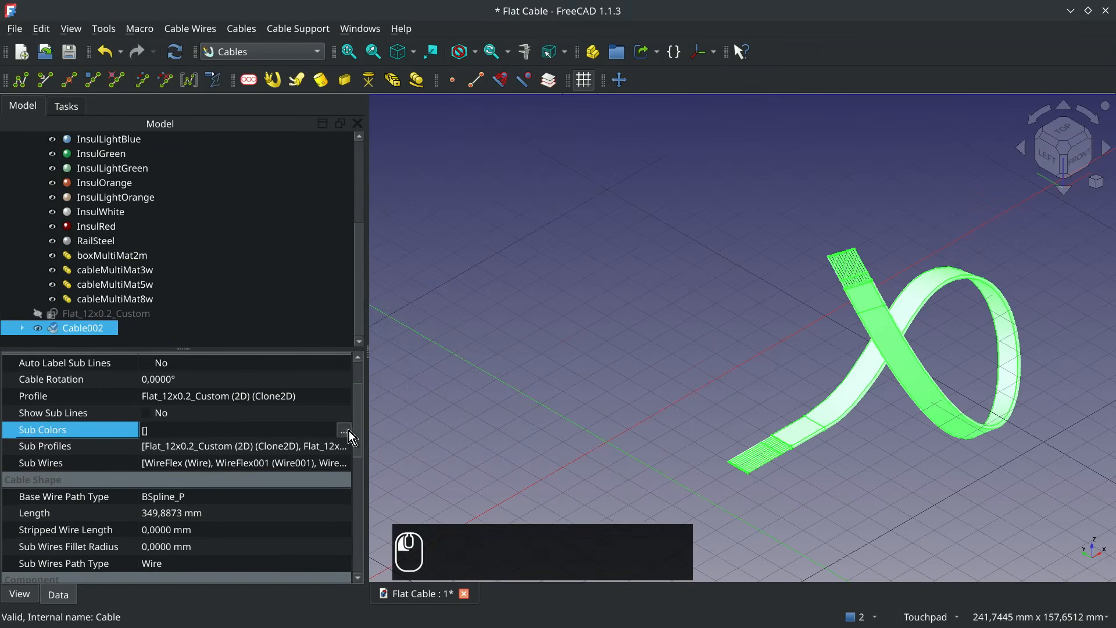
{"action": "left_click", "coordinate": [347, 431]}
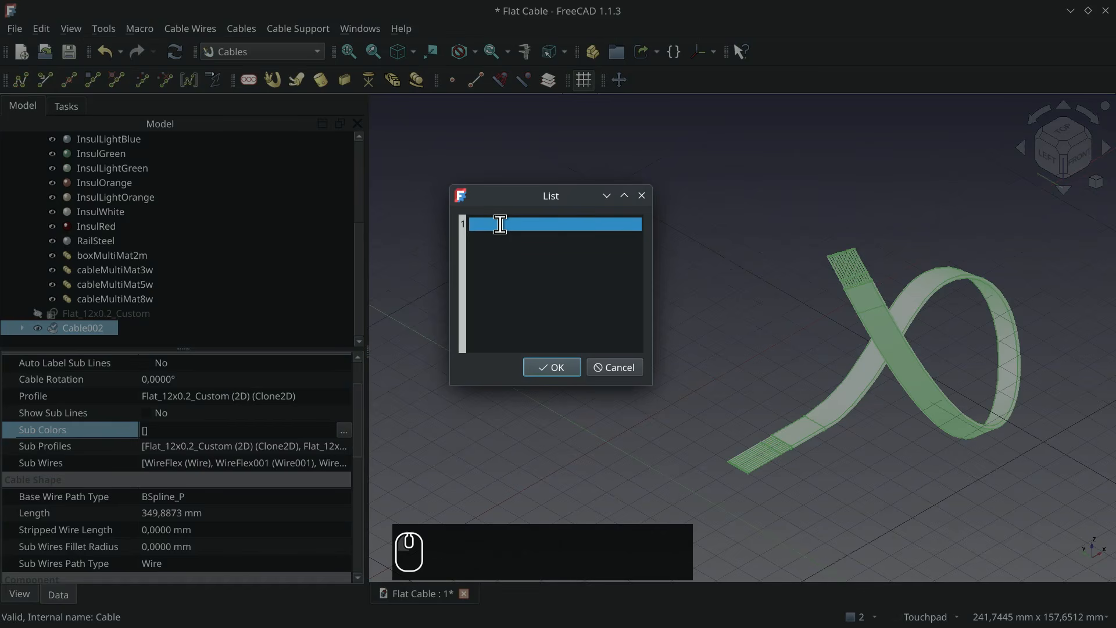
{"action": "type", "text": "J:0"}
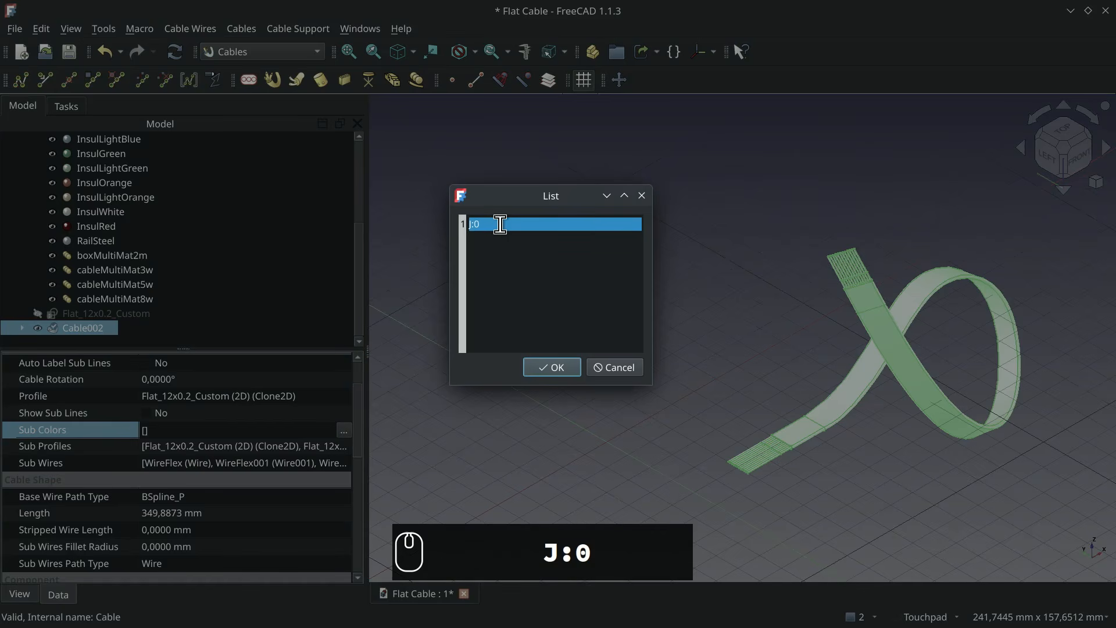
{"action": "key", "text": "Return"}
{"action": "type", "text": "CU"}
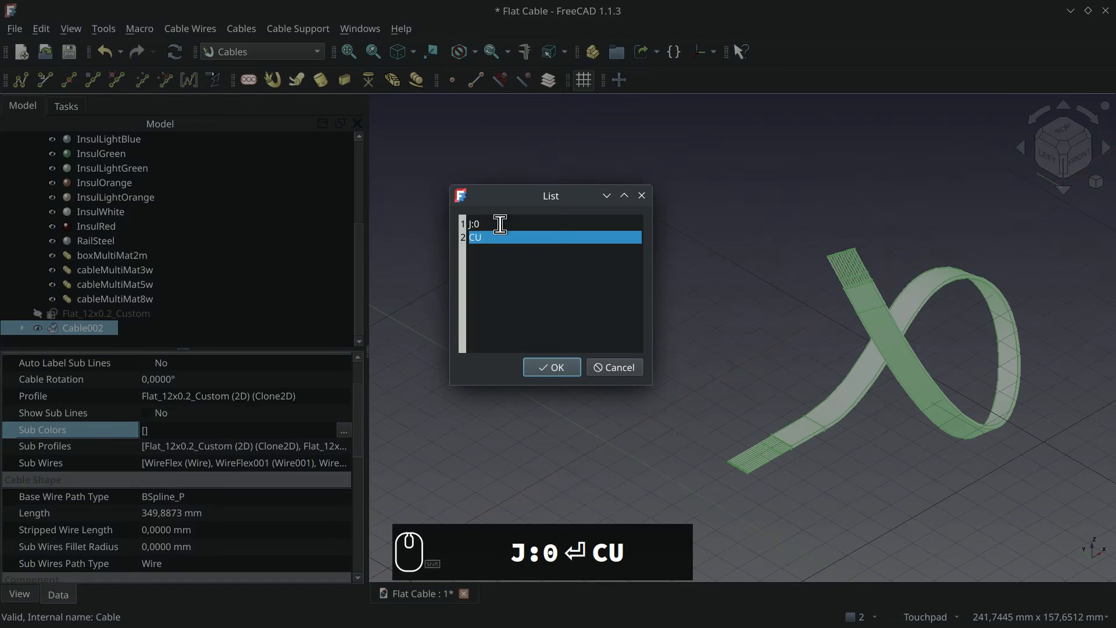
{"action": "type", "text": ":-1"}
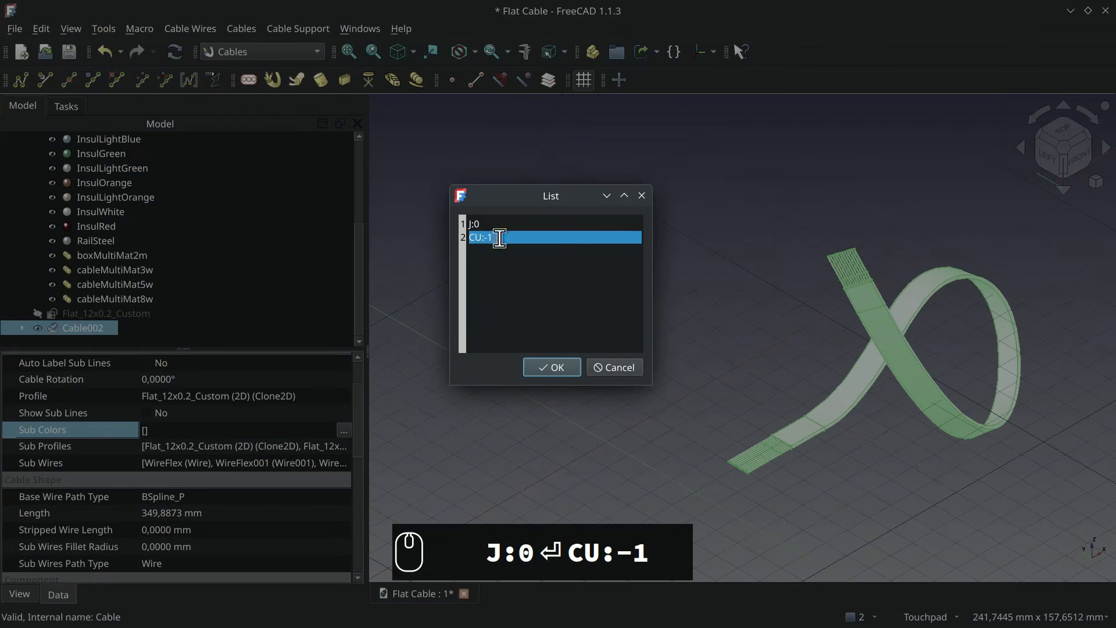
{"action": "left_click", "coordinate": [557, 368]}
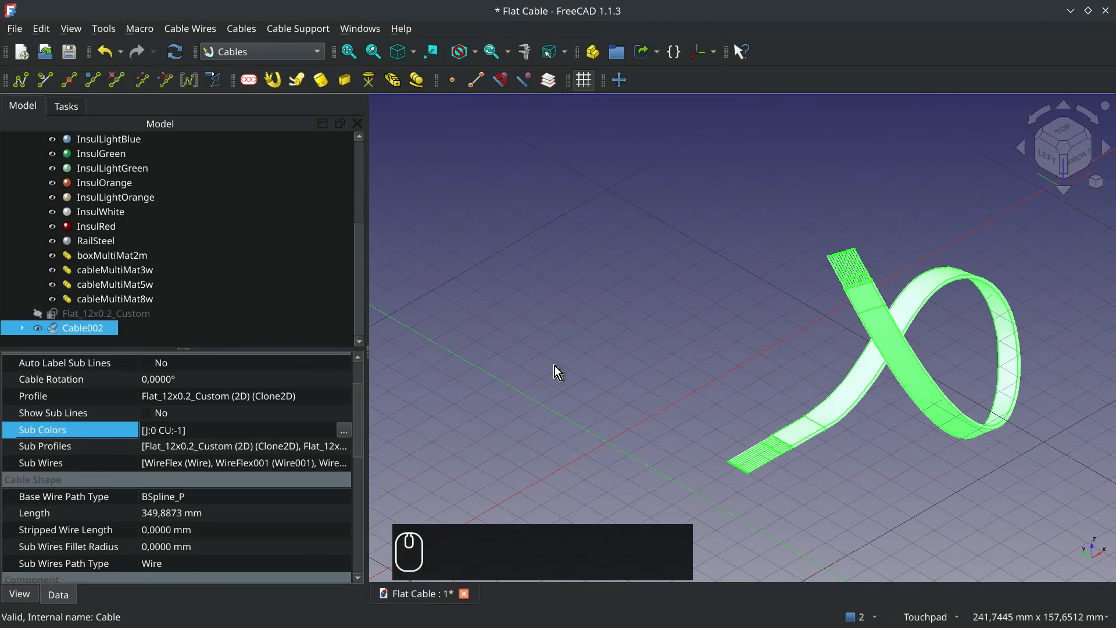
{"action": "left_click", "coordinate": [176, 53]}
{"action": "left_click", "coordinate": [784, 479]}
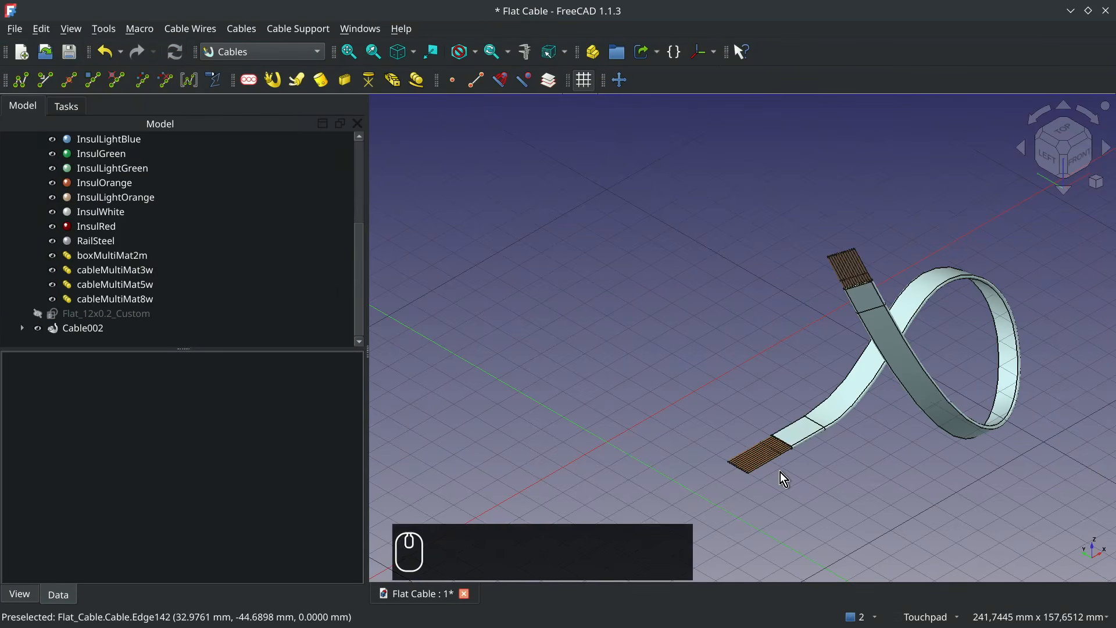
{"action": "mouse_move", "coordinate": [783, 434]}
{"action": "middle_mouse_down", "text": "alt"}
{"action": "mouse_move", "coordinate": [907, 438]}
{"action": "mouse_move", "coordinate": [772, 451]}
{"action": "middle_mouse_up", "text": "alt"}
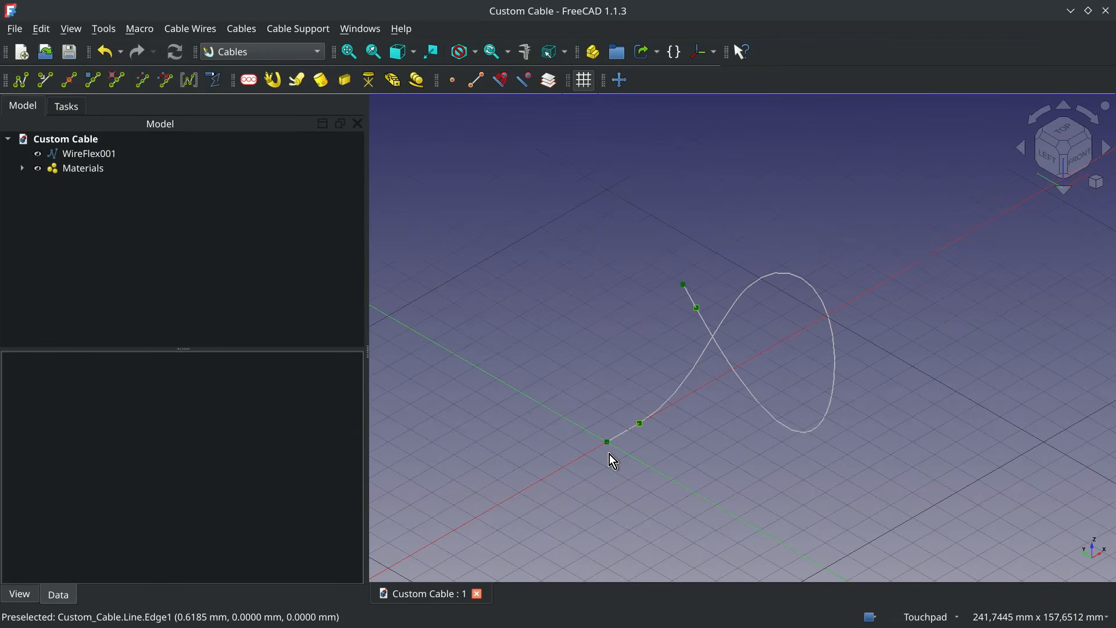
- Switch to the Sketcher workbench and create a new sketch on the XY-plane in the Custom Cable document
{"action": "left_click", "coordinate": [306, 53]}
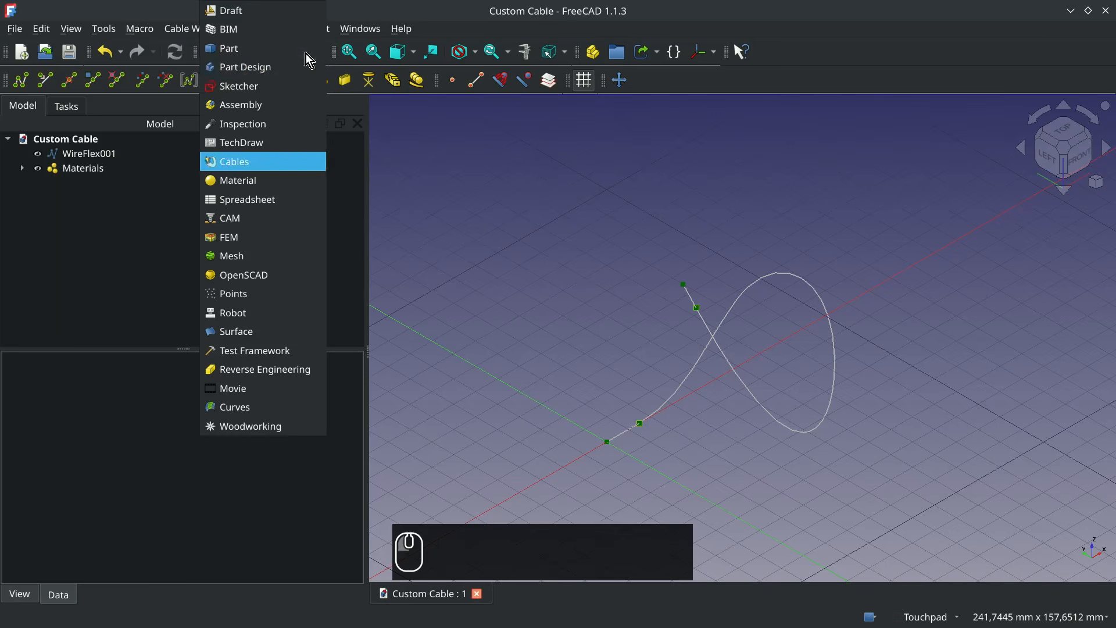
{"action": "left_click", "coordinate": [251, 85]}
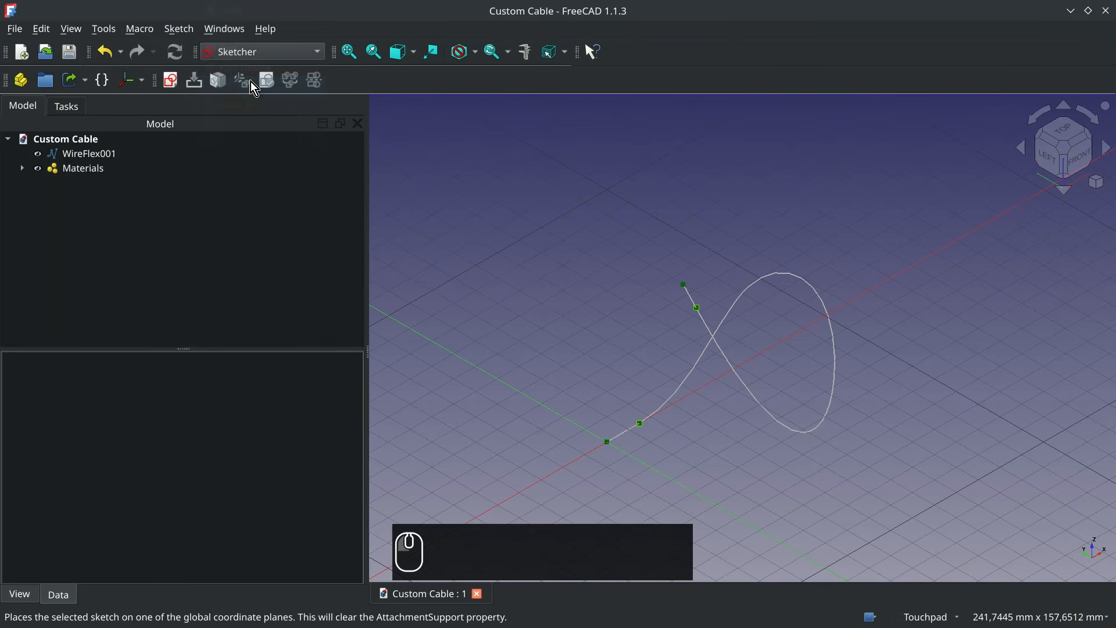
{"action": "left_click", "coordinate": [170, 87]}
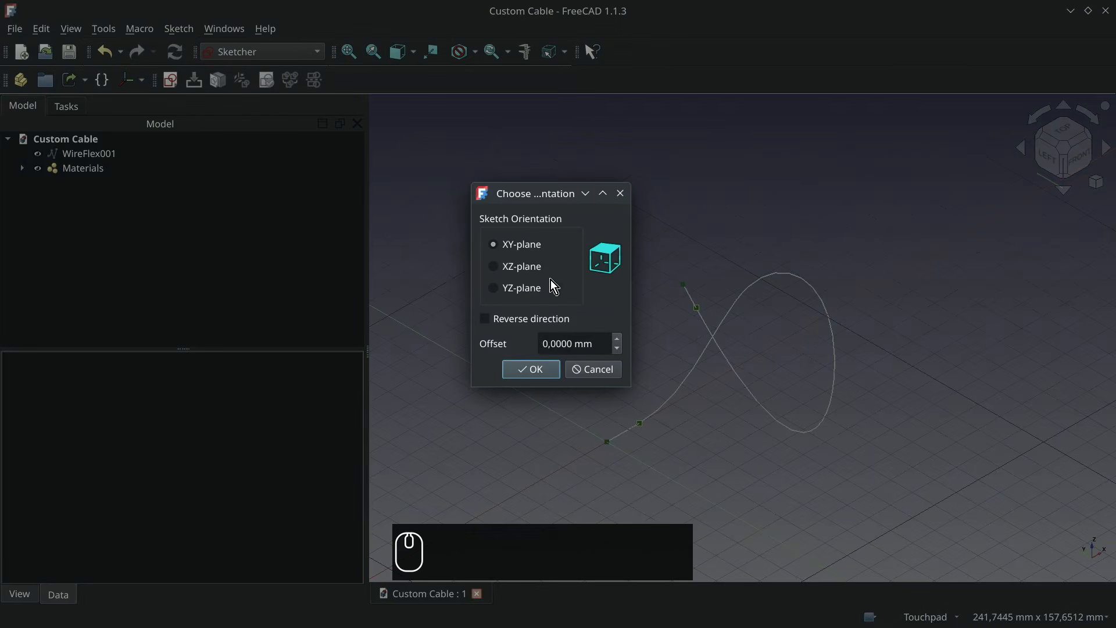
{"action": "left_click", "coordinate": [545, 372]}
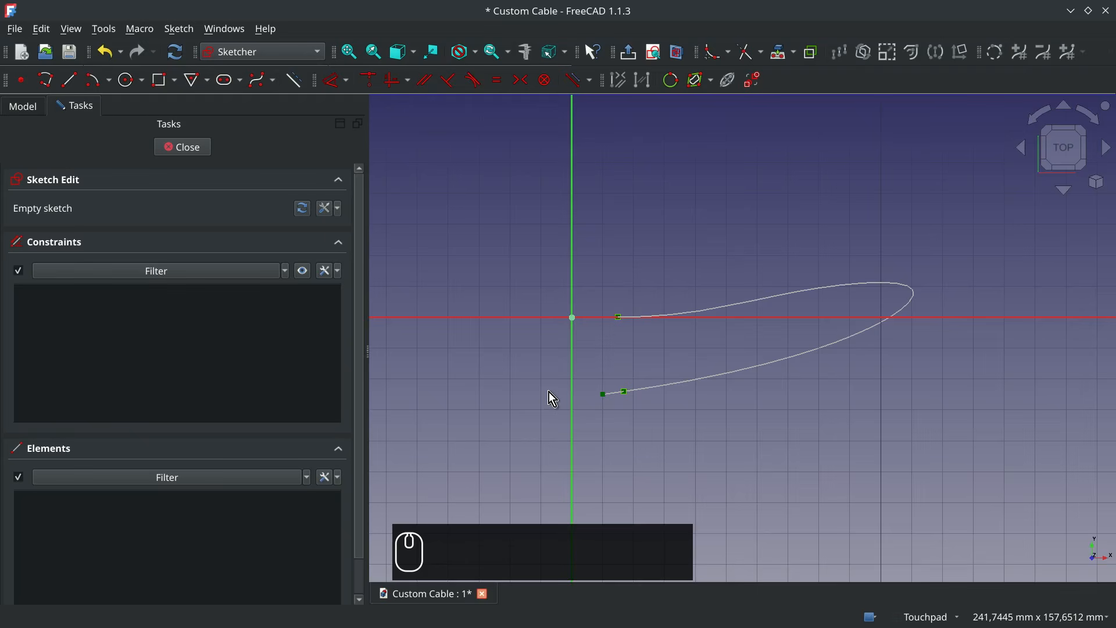
- Sketch two overlapping circles centred on the X axis, about 10 mm to either side of the origin
{"action": "left_click", "coordinate": [127, 80]}
{"action": "left_click", "coordinate": [543, 316]}
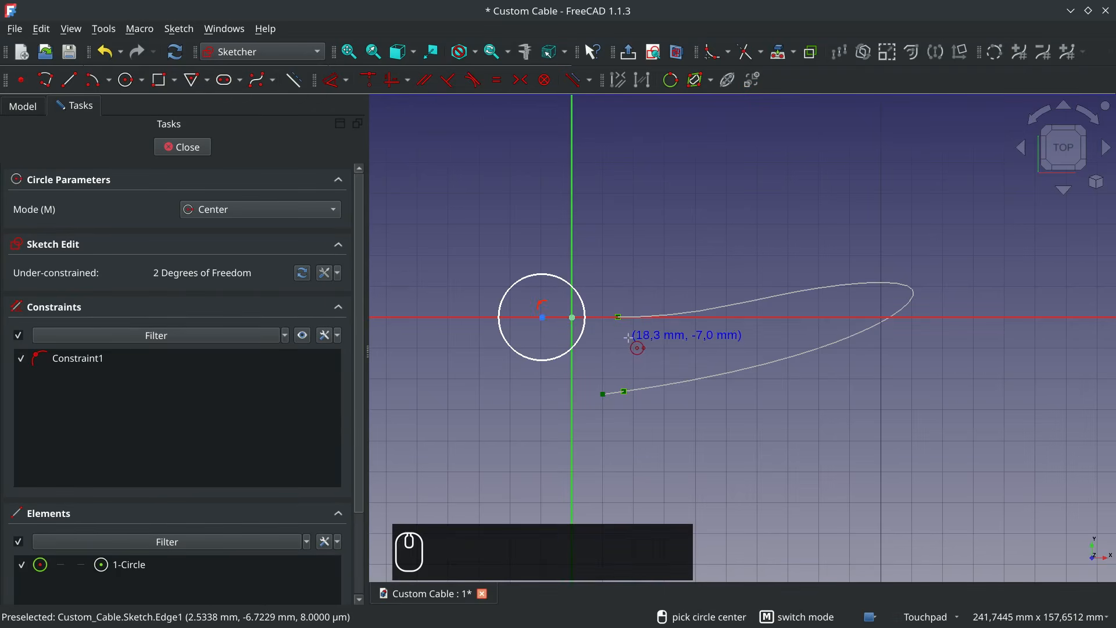
{"action": "left_click", "coordinate": [603, 316]}
{"action": "left_click", "coordinate": [636, 343]}
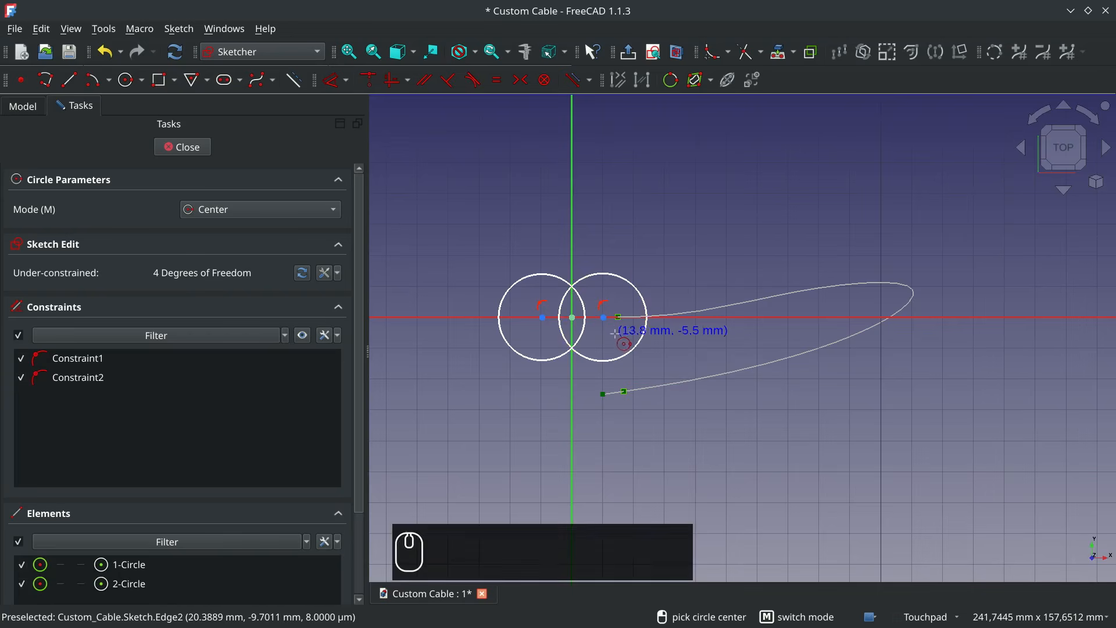
{"action": "key", "text": "Escape"}
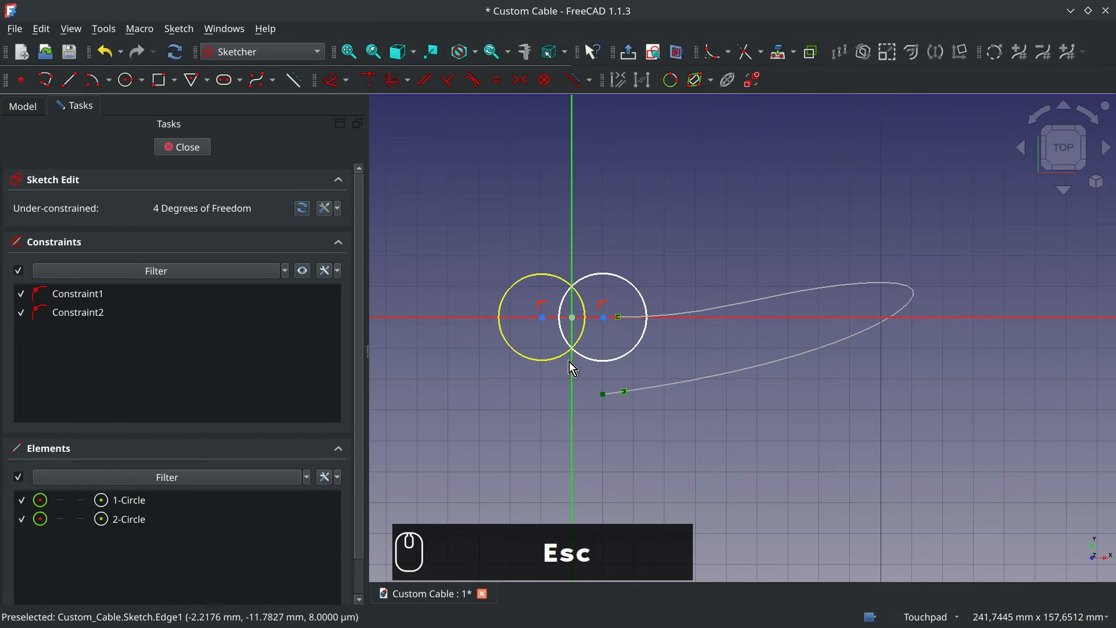
- Constrain the two circle centres symmetrically about the sketch origin
{"action": "left_click", "coordinate": [542, 317]}
{"action": "left_click", "coordinate": [604, 317]}
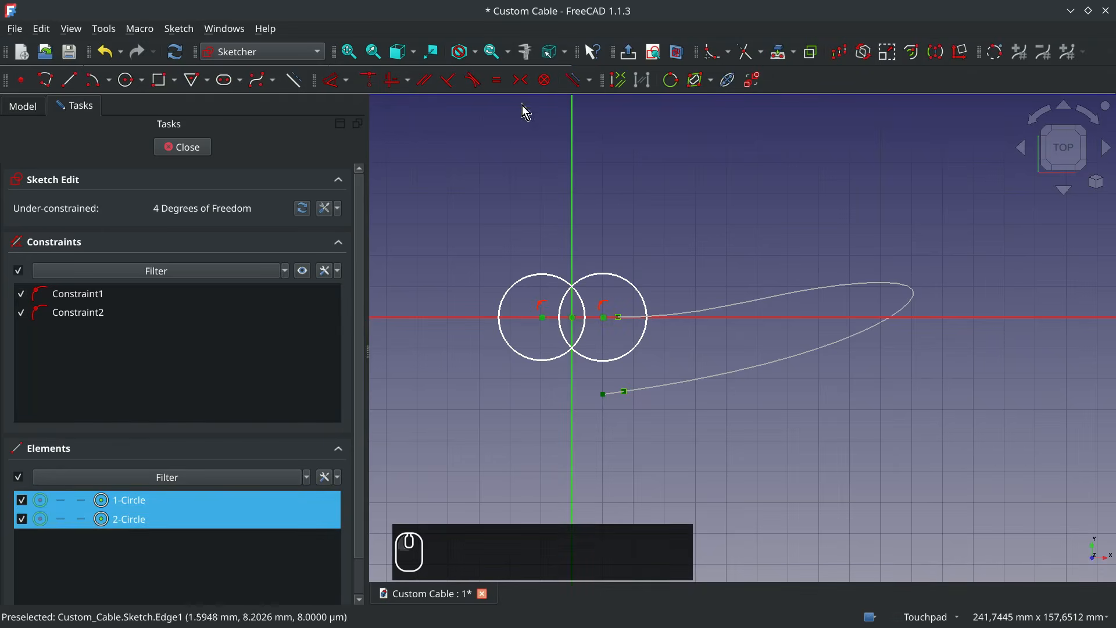
{"action": "left_click", "coordinate": [521, 79]}
- Dimension the horizontal distance between the two circle centres and set it to 2 mm
{"action": "left_click", "coordinate": [542, 317]}
{"action": "left_click", "coordinate": [601, 322]}
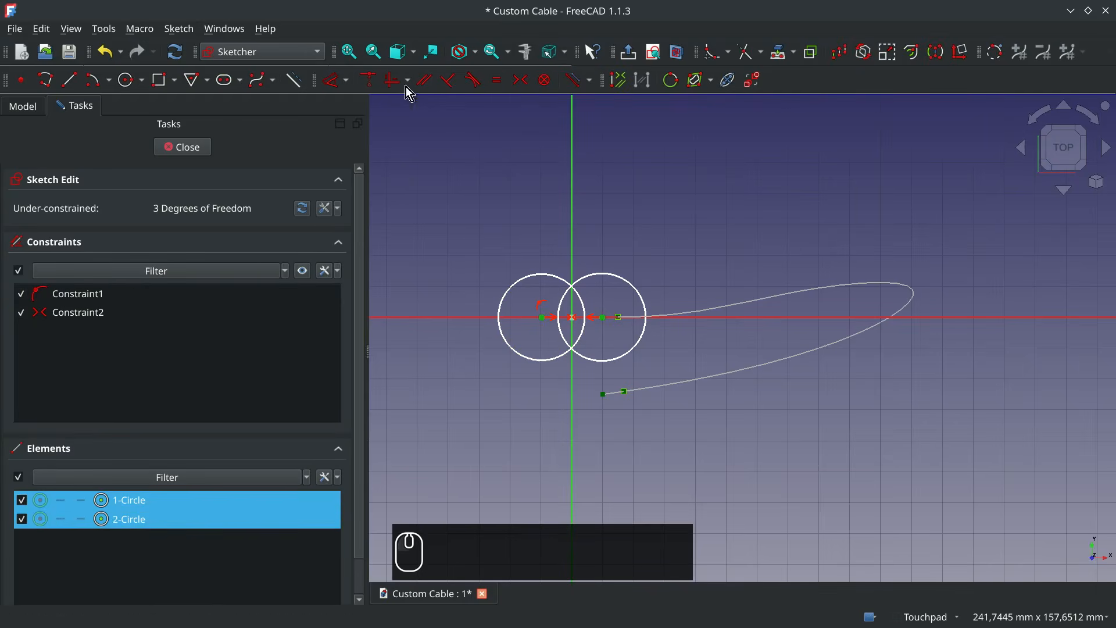
{"action": "left_click", "coordinate": [334, 81]}
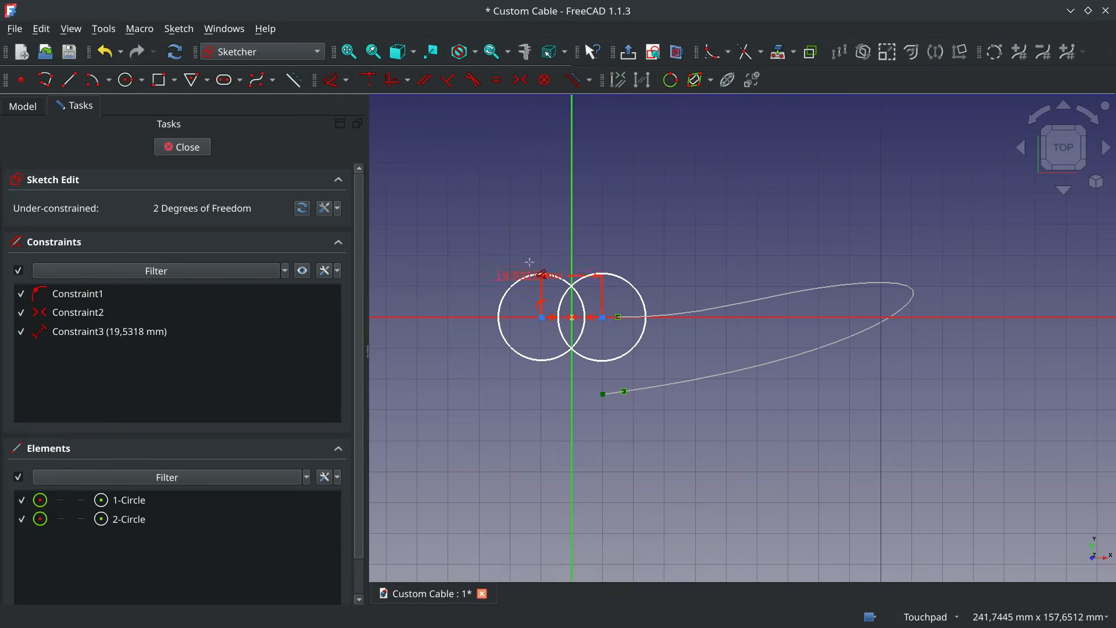
{"action": "left_click", "coordinate": [507, 200]}
{"action": "type", "text": "2"}
{"action": "left_click", "coordinate": [584, 284]}
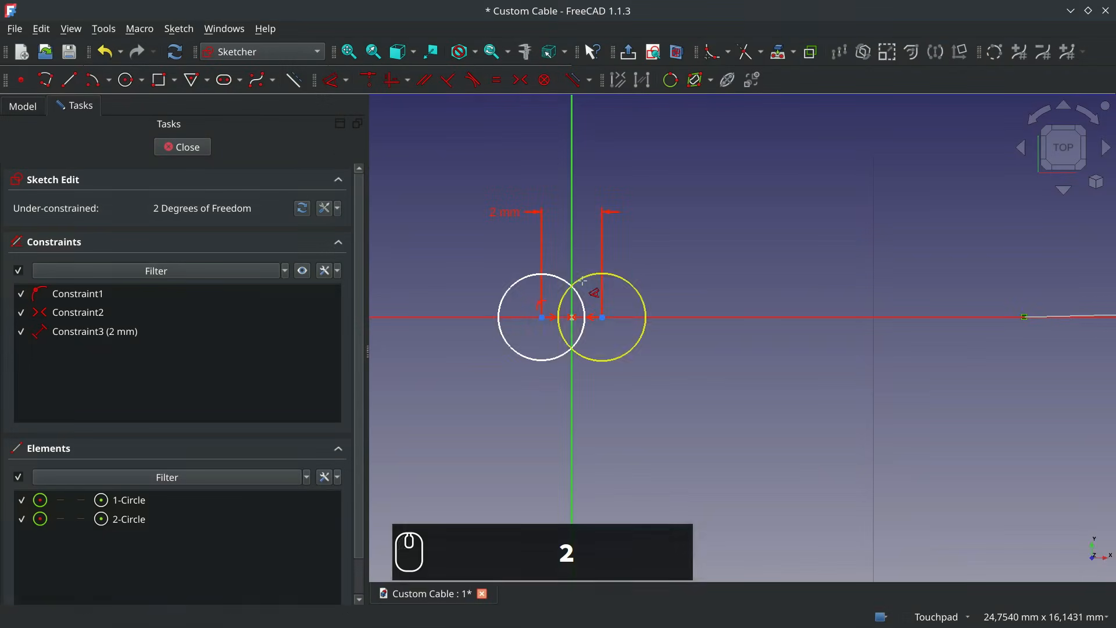
{"action": "key", "text": "Escape"}
- Constrain the two circles to equal size and set their diameter to 3 mm
{"action": "left_click", "coordinate": [508, 288]}
{"action": "left_click", "coordinate": [630, 286]}
{"action": "left_click", "coordinate": [498, 80]}
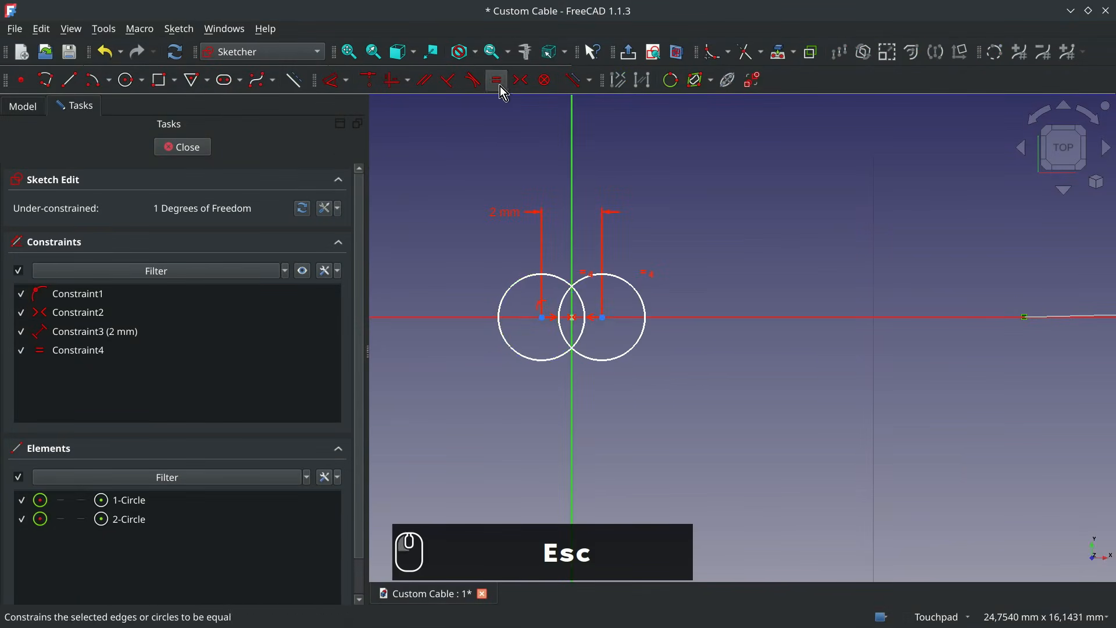
{"action": "left_click", "coordinate": [513, 289]}
{"action": "left_click", "coordinate": [336, 86]}
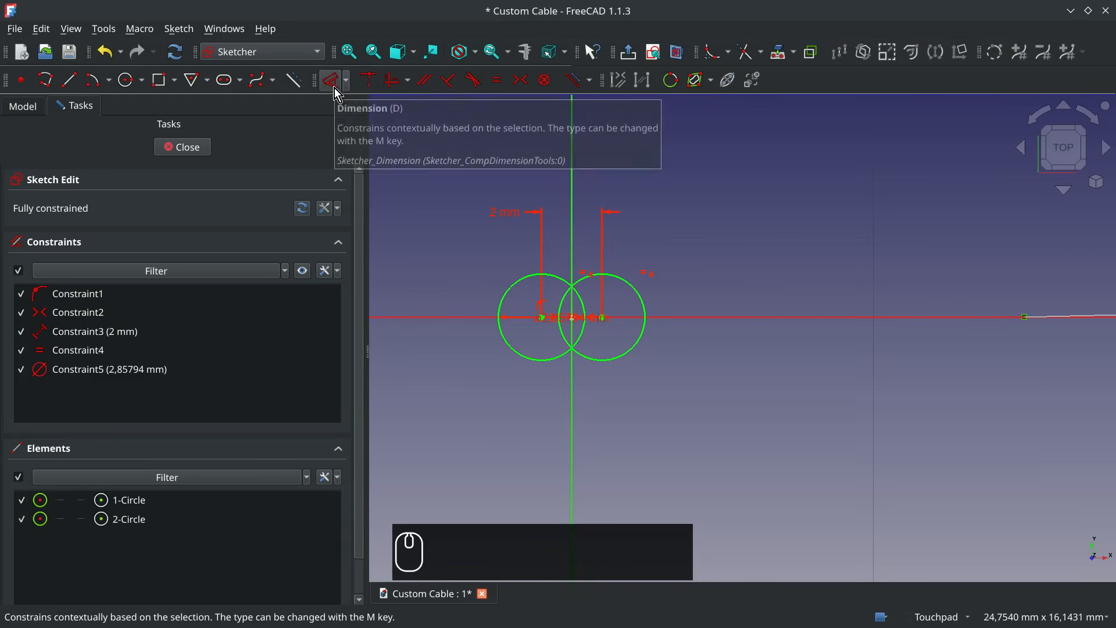
{"action": "left_click", "coordinate": [424, 273]}
{"action": "type", "text": "3"}
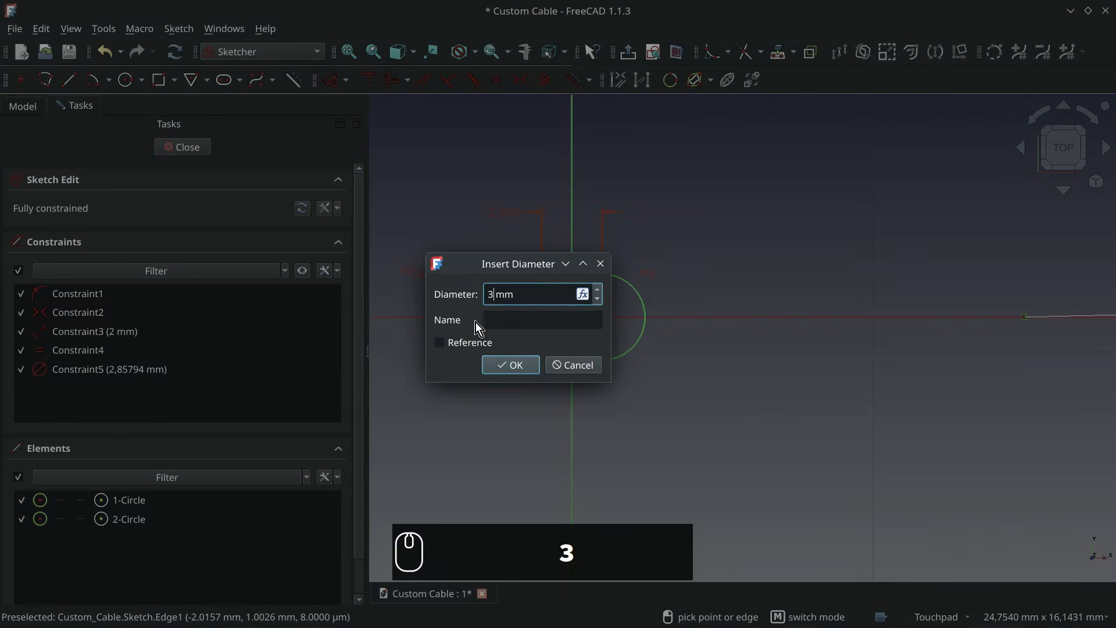
{"action": "left_click", "coordinate": [510, 364]}
{"action": "key", "text": "Escape"}
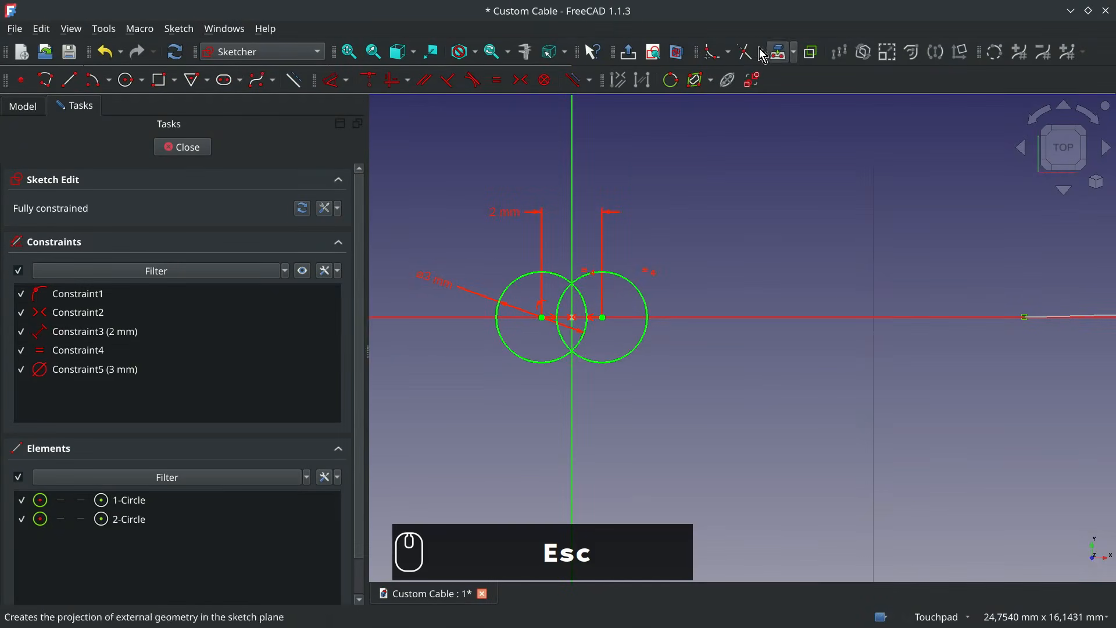
- Trim away the overlapping inner arcs of both circles, leaving one closed figure-eight outline
{"action": "left_click", "coordinate": [562, 295]}
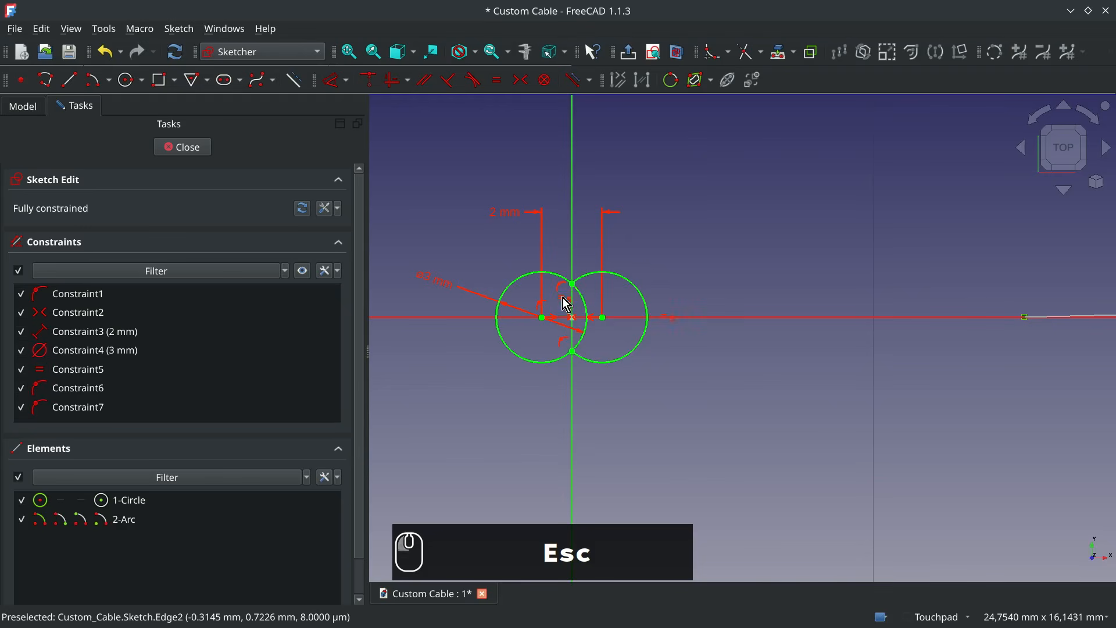
{"action": "left_click", "coordinate": [587, 303]}
{"action": "scroll", "coordinate": [573, 306], "scroll_direction": "up", "scroll_amount": 5}
{"action": "middle_click_drag", "start_coordinate": [574, 307], "coordinate": [691, 309], "text": "shift"}
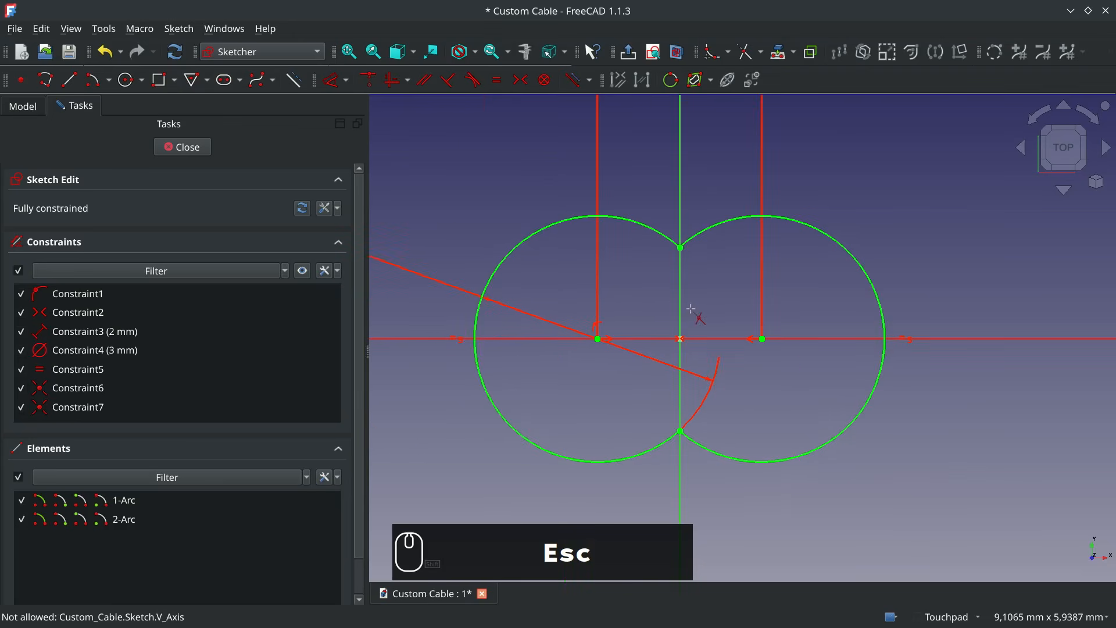
{"action": "key", "text": "Escape"}
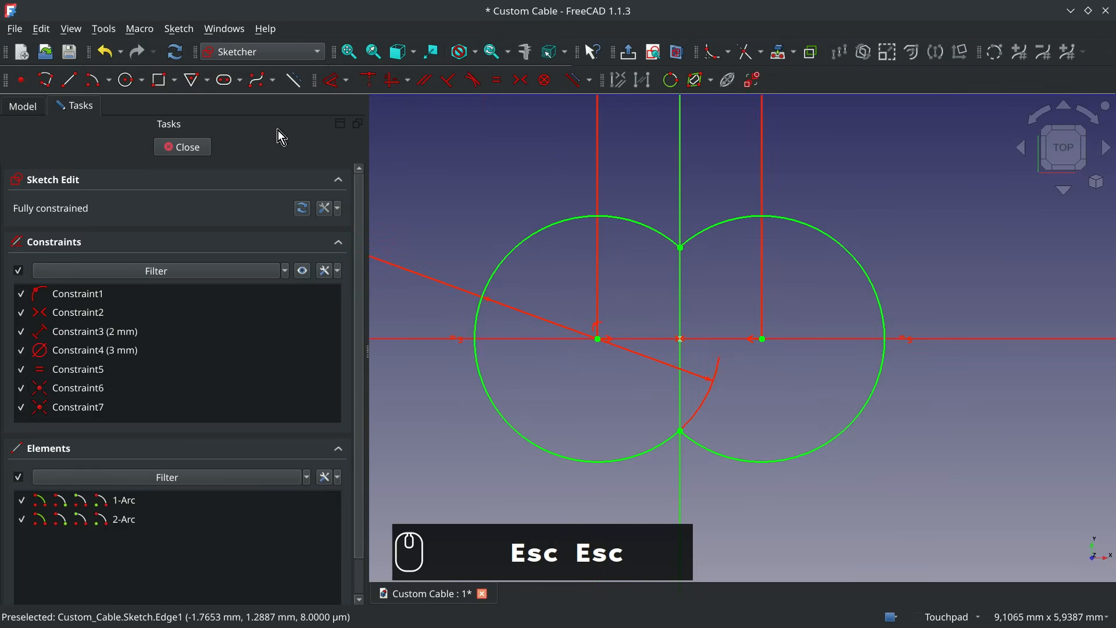
- Sketch a circle about 1,6 mm in diameter around each of the two outline arc centres
{"action": "left_click", "coordinate": [126, 79]}
{"action": "left_click", "coordinate": [598, 338]}
{"action": "left_click", "coordinate": [632, 394]}
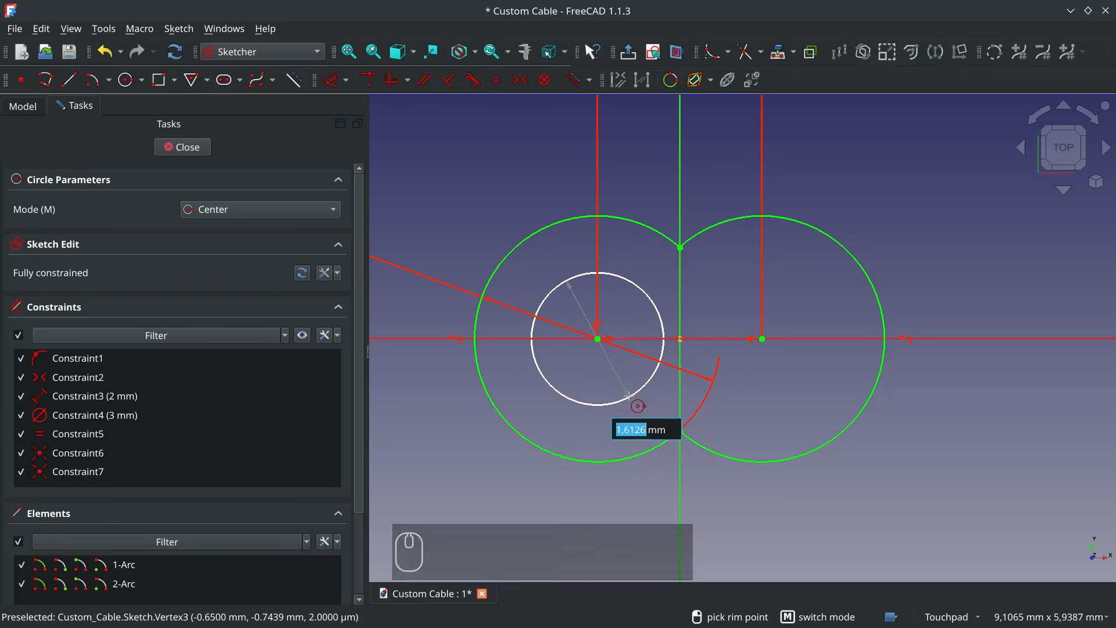
{"action": "left_click", "coordinate": [762, 338]}
{"action": "left_click", "coordinate": [801, 394]}
{"action": "key", "text": "Escape"}
- Constrain the two inner circles to equal size and set their diameter to 1,8 mm
{"action": "left_click", "coordinate": [653, 378]}
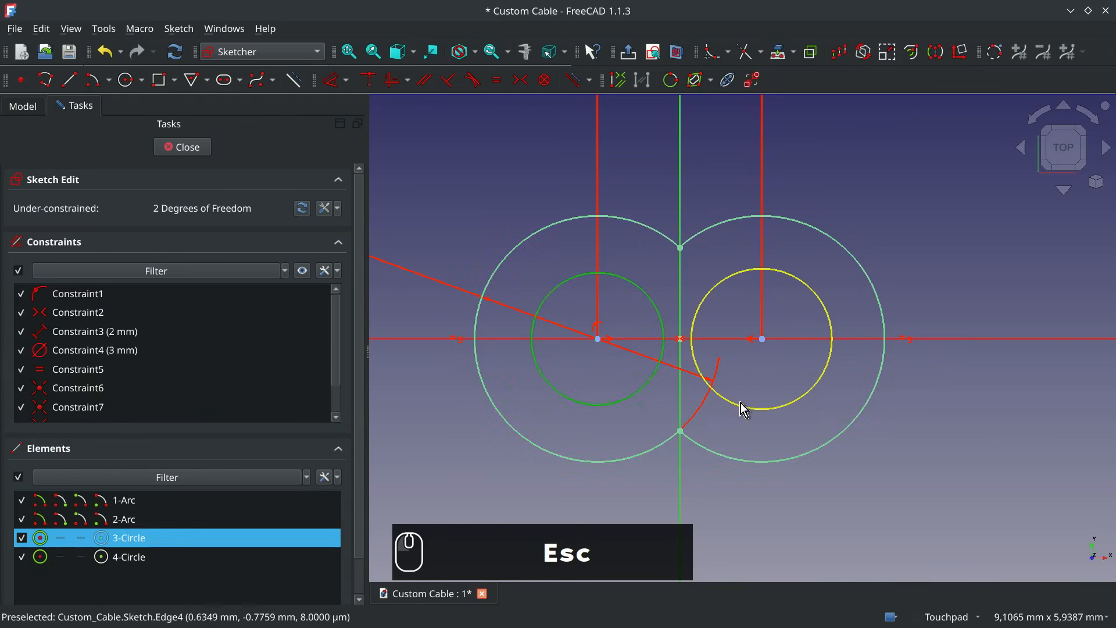
{"action": "left_click", "coordinate": [747, 409]}
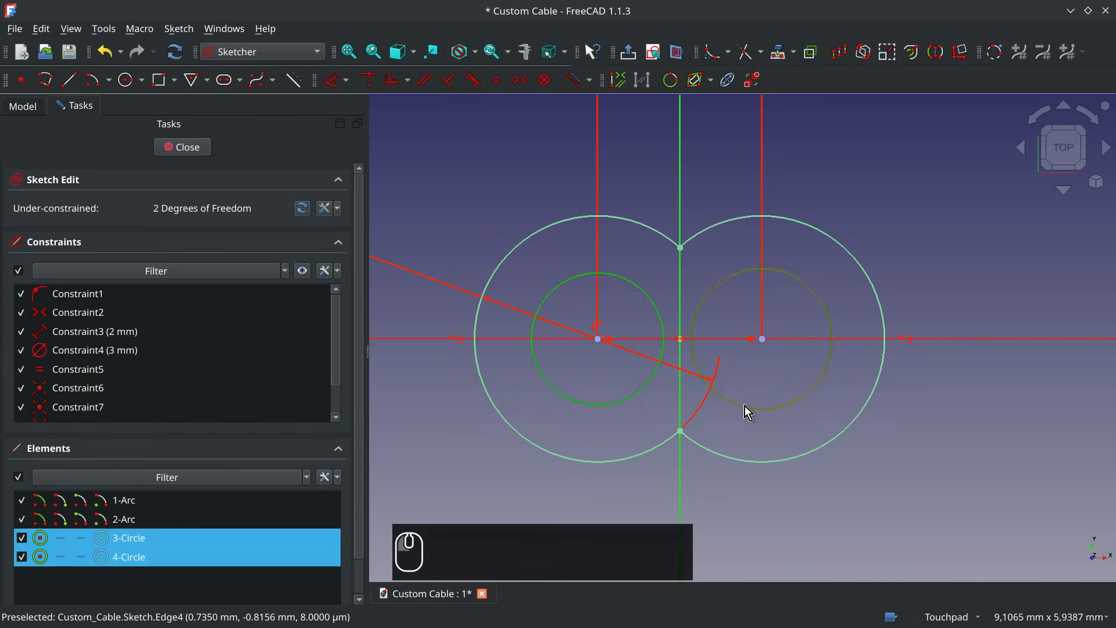
{"action": "left_click", "coordinate": [497, 80]}
{"action": "left_click", "coordinate": [546, 296]}
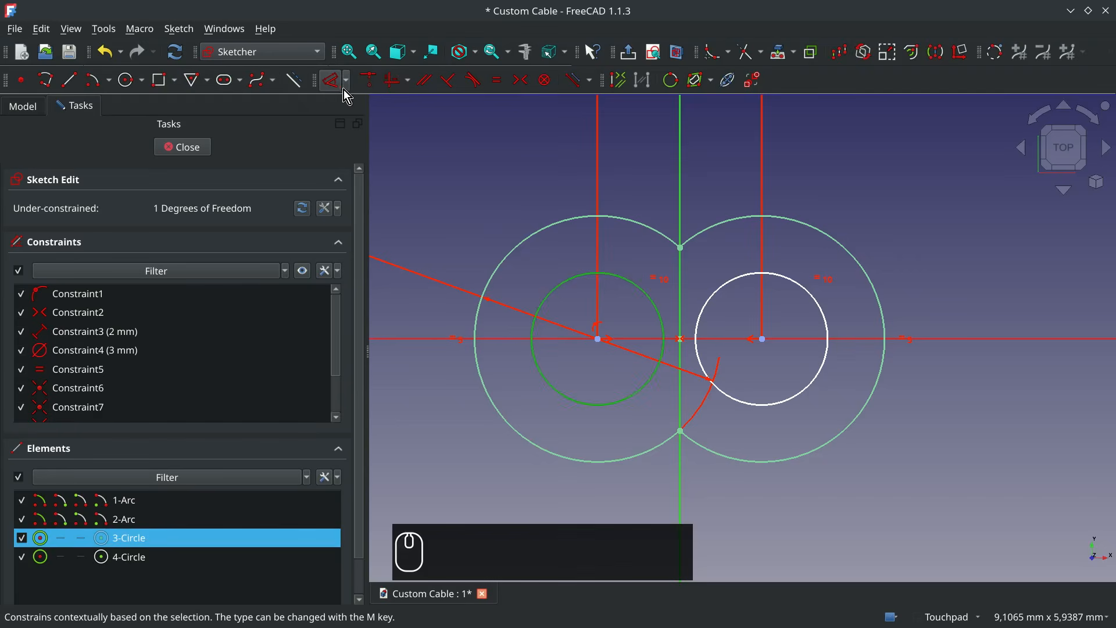
{"action": "left_click", "coordinate": [336, 79]}
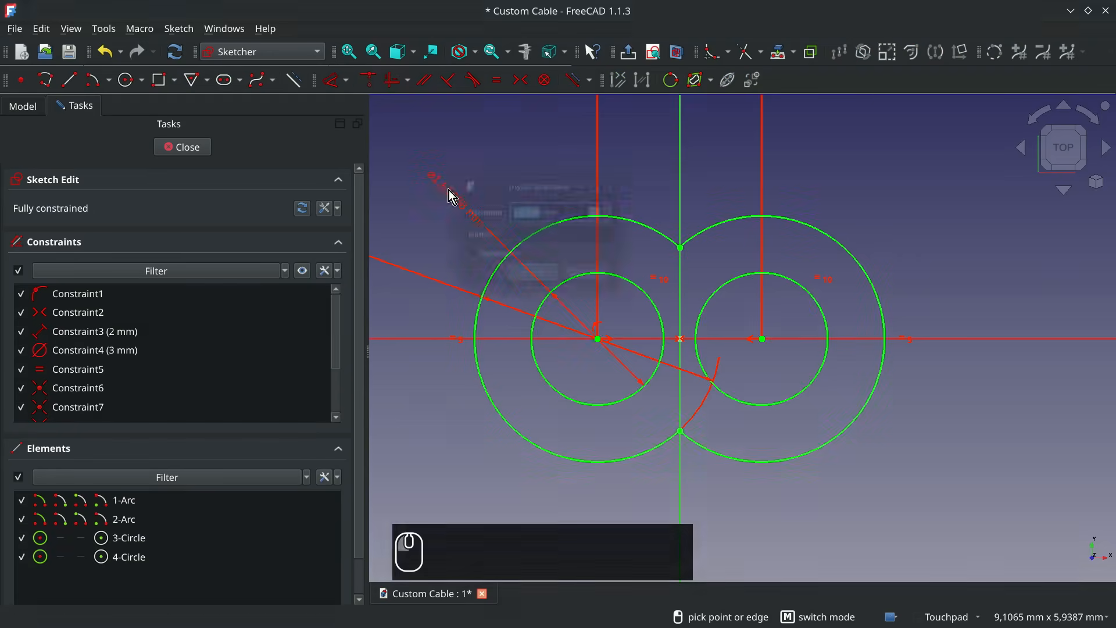
{"action": "left_click", "coordinate": [448, 190]}
{"action": "type", "text": "1,8000"}
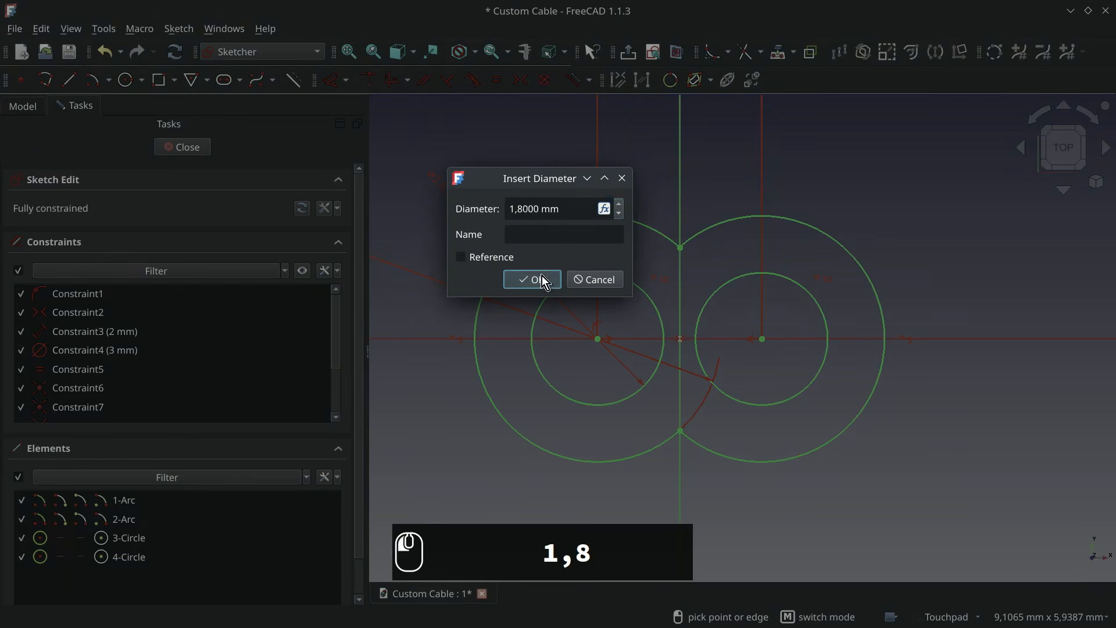
{"action": "left_click", "coordinate": [540, 279]}
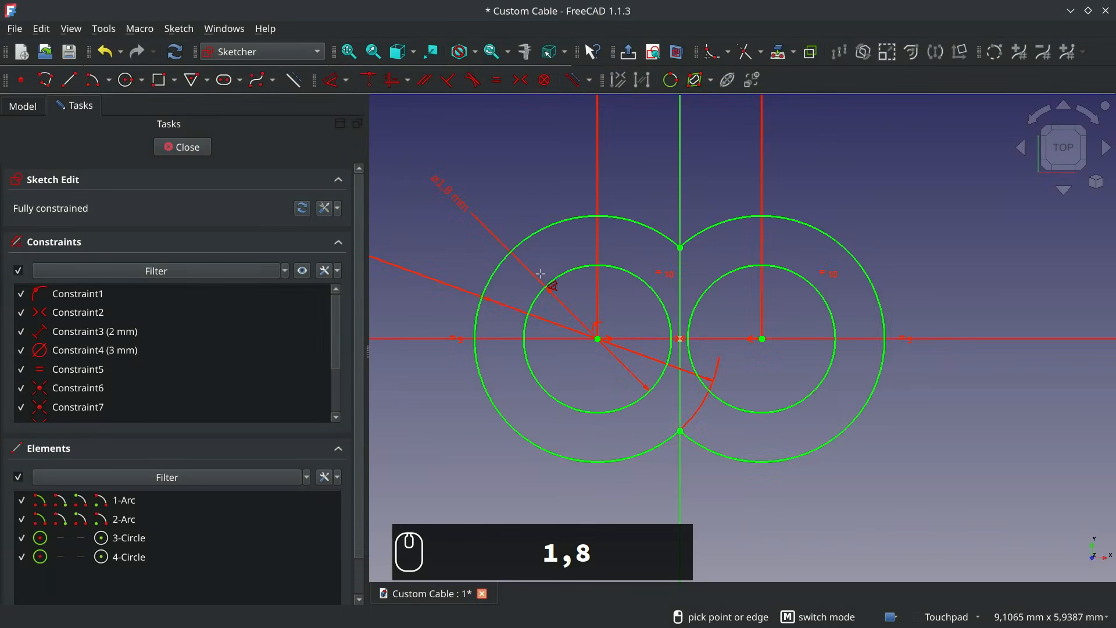
{"action": "key", "text": "Escape"}
- Sketch a smaller concentric circle about 1 mm in diameter inside each 1,8 mm circle
{"action": "left_click", "coordinate": [126, 80]}
{"action": "left_click", "coordinate": [597, 338]}
{"action": "left_click", "coordinate": [628, 369]}
{"action": "left_click", "coordinate": [762, 338]}
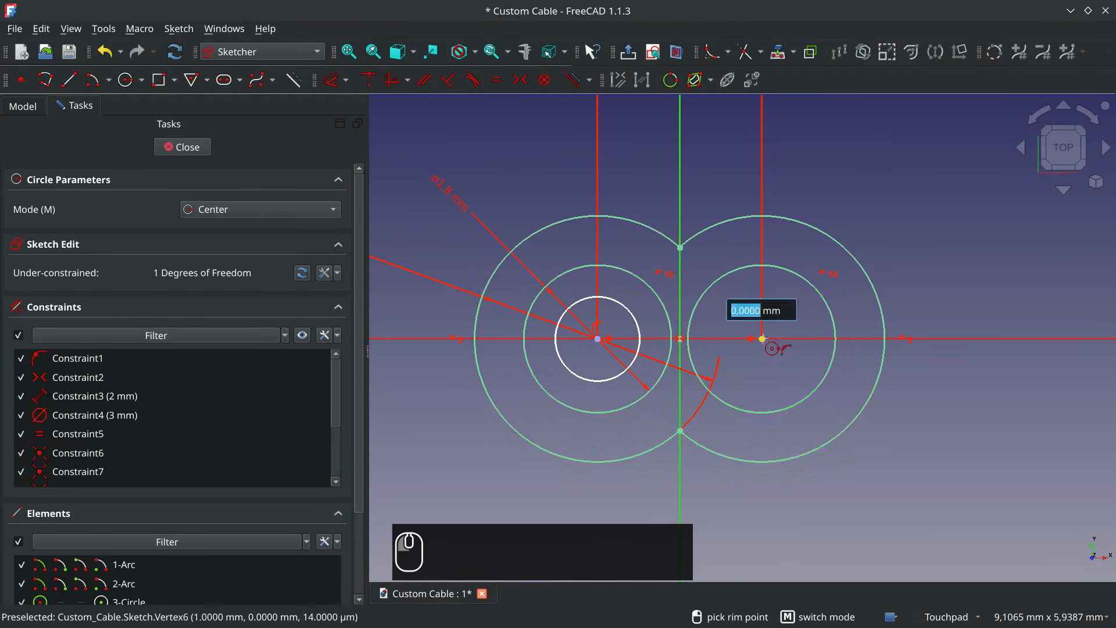
{"action": "left_click", "coordinate": [794, 371]}
{"action": "key", "text": "Escape"}
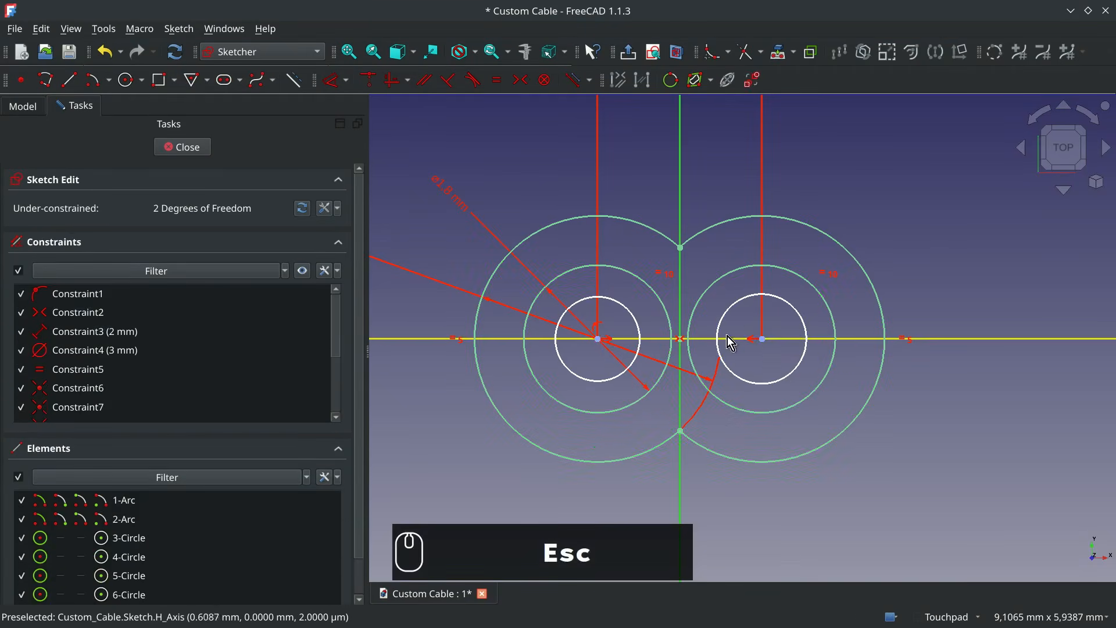
- Constrain the two innermost circles to equal size and set their diameter to 1,129 mm
{"action": "left_click", "coordinate": [632, 316]}
{"action": "left_click", "coordinate": [725, 315]}
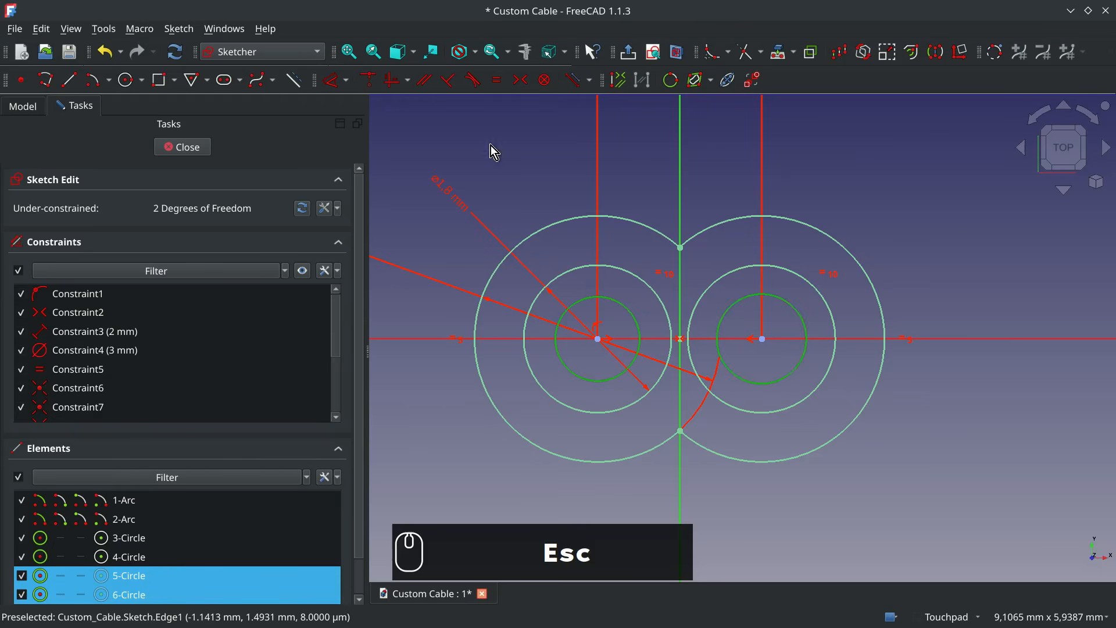
{"action": "left_click", "coordinate": [498, 84]}
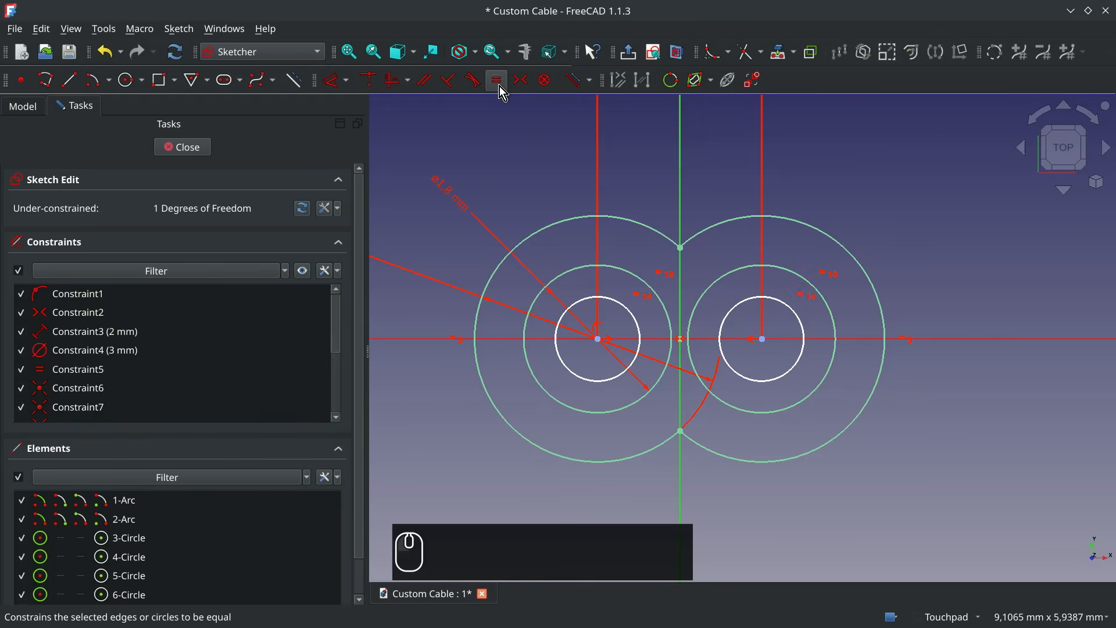
{"action": "left_click", "coordinate": [568, 319]}
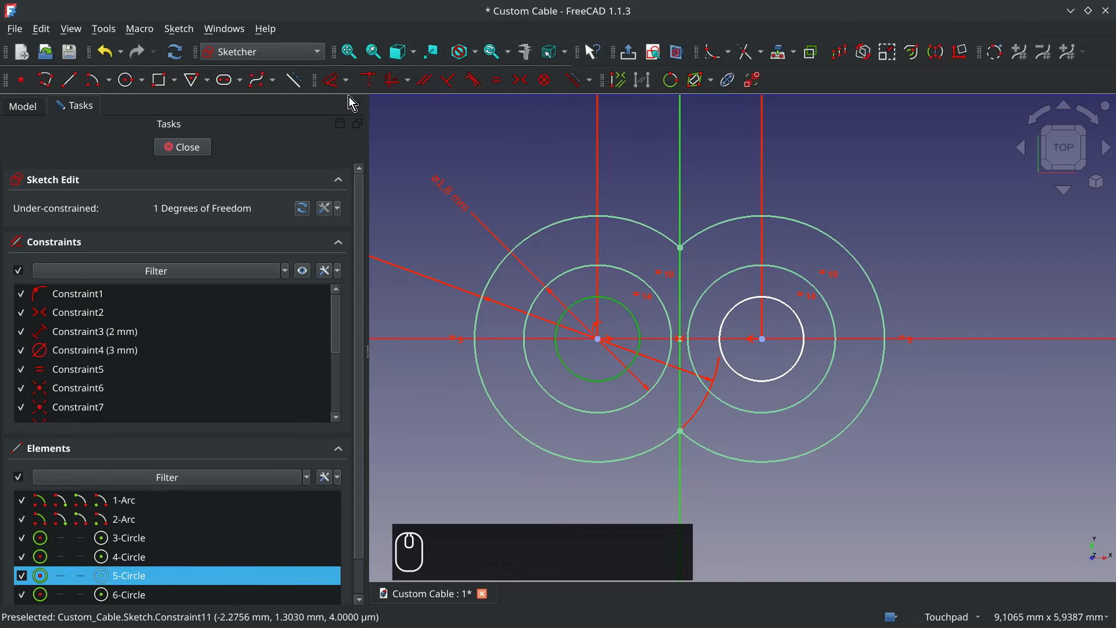
{"action": "left_click", "coordinate": [336, 81]}
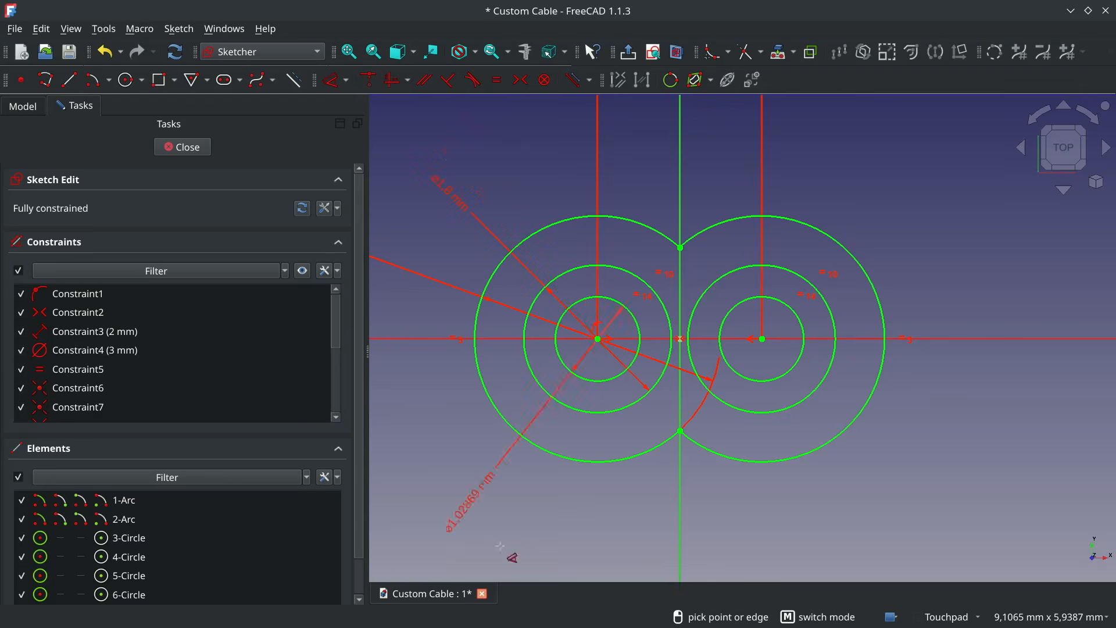
{"action": "left_click", "coordinate": [637, 532]}
{"action": "type", "text": "1,129"}
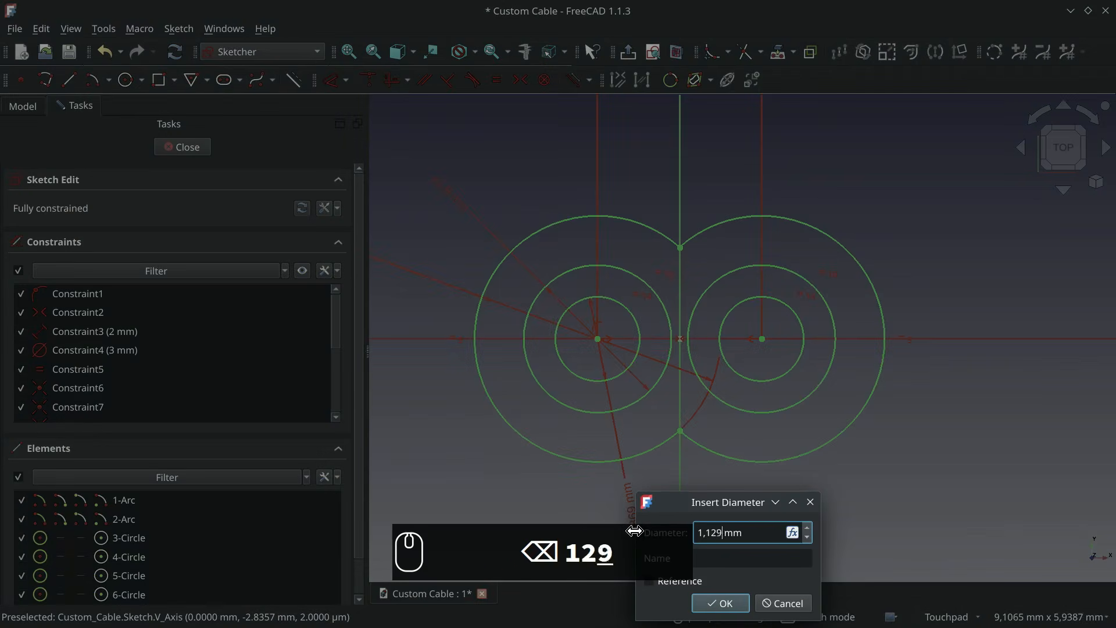
{"action": "left_click", "coordinate": [718, 603]}
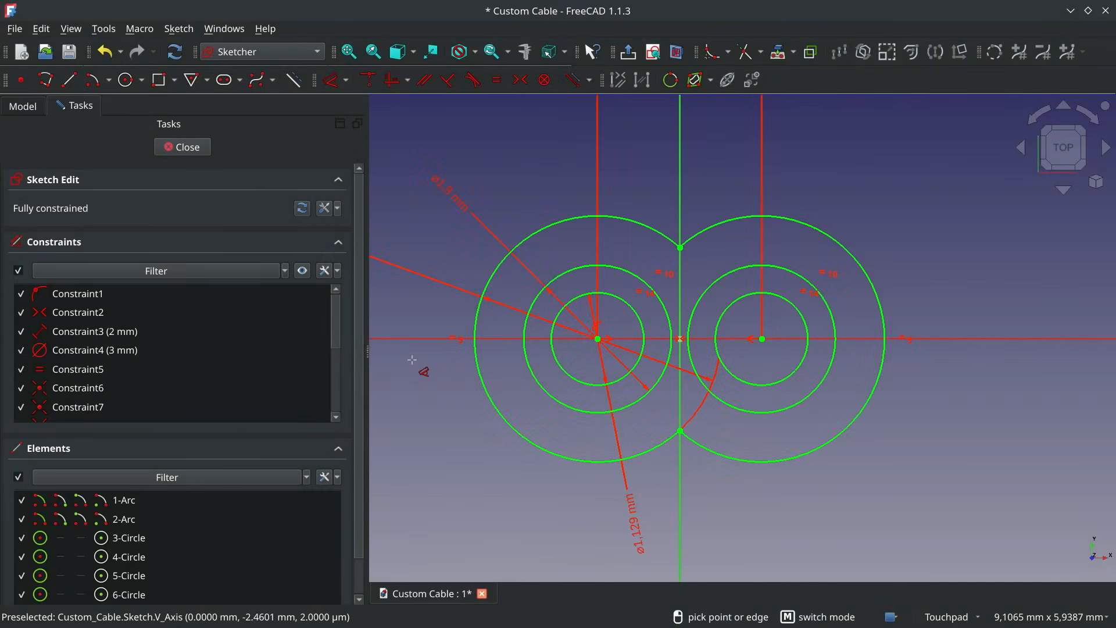
{"action": "key", "text": "Escape"}
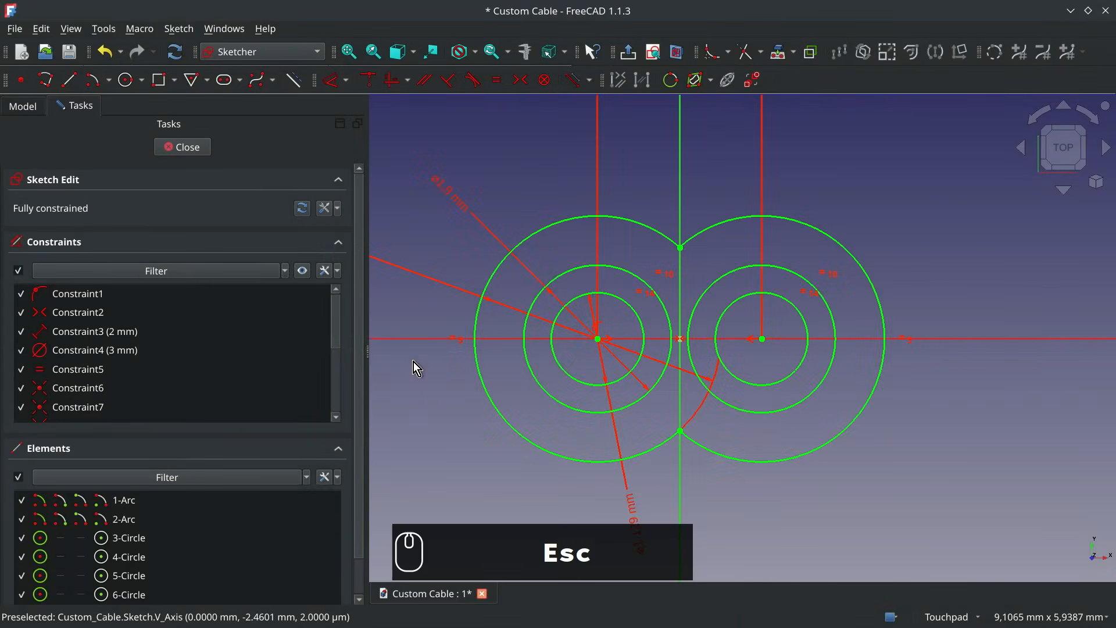
- Place a point at the centre of each circle group and close the sketch
{"action": "left_click", "coordinate": [21, 81]}
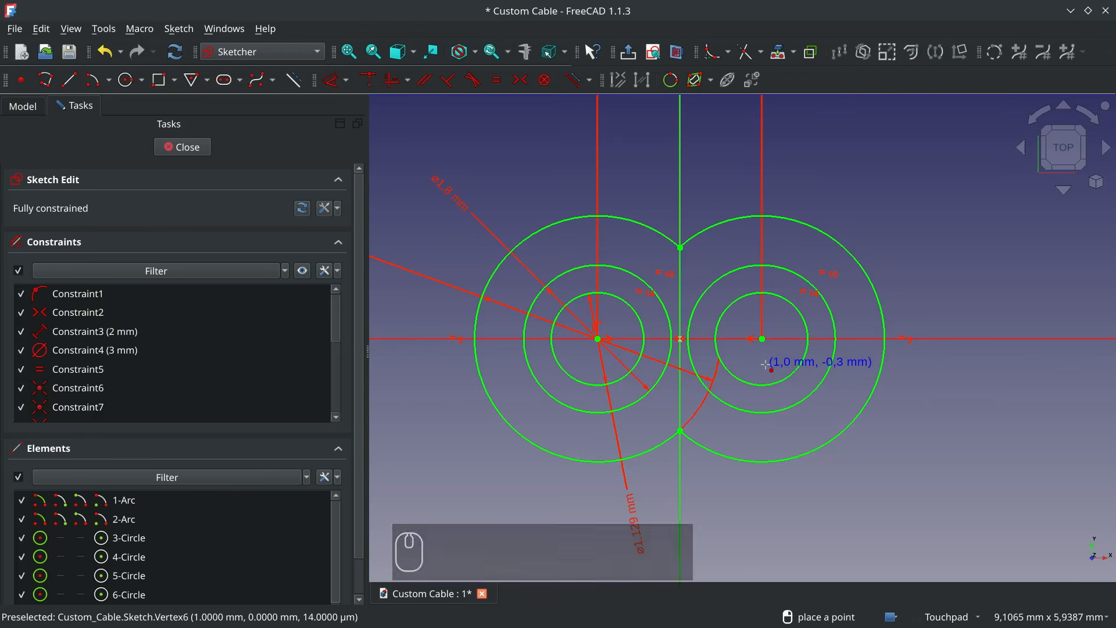
{"action": "key", "text": "Escape"}
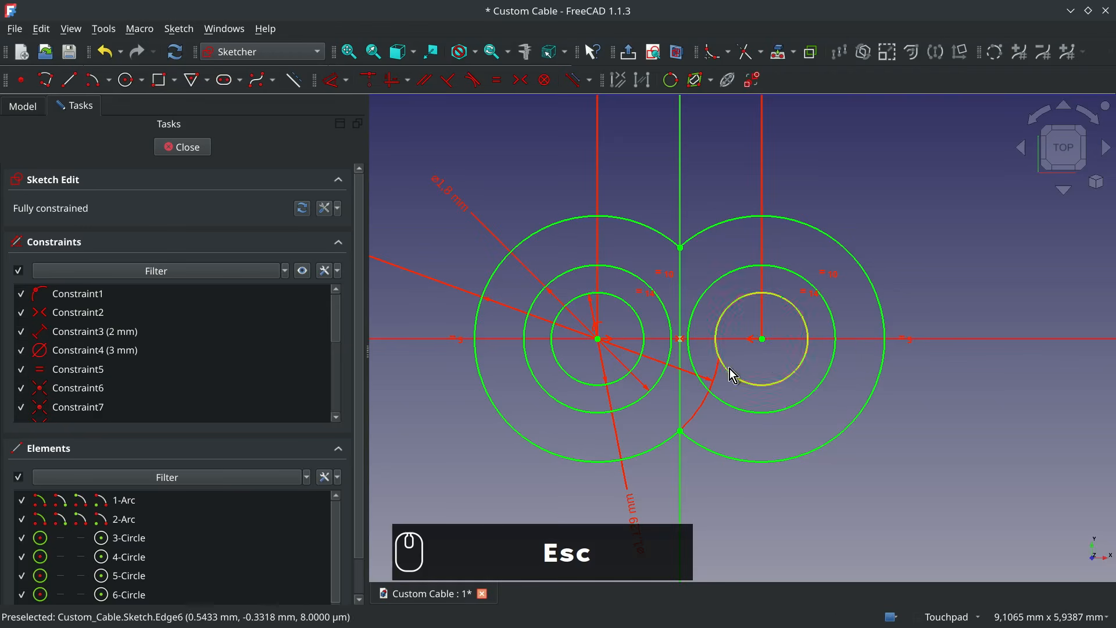
{"action": "left_click", "coordinate": [193, 148]}
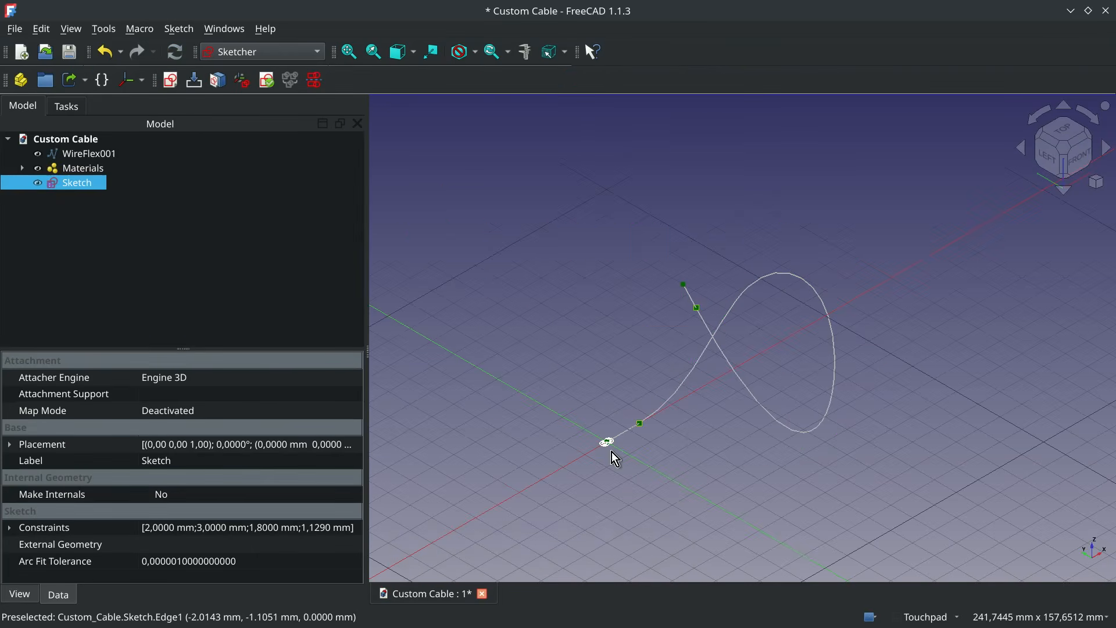
- Switch to the Cables workbench and move WireFlex001 away from the sketch, to a placement of about X 30 mm, Y -30 mm
{"action": "left_click", "coordinate": [294, 55]}
{"action": "left_click", "coordinate": [247, 162]}
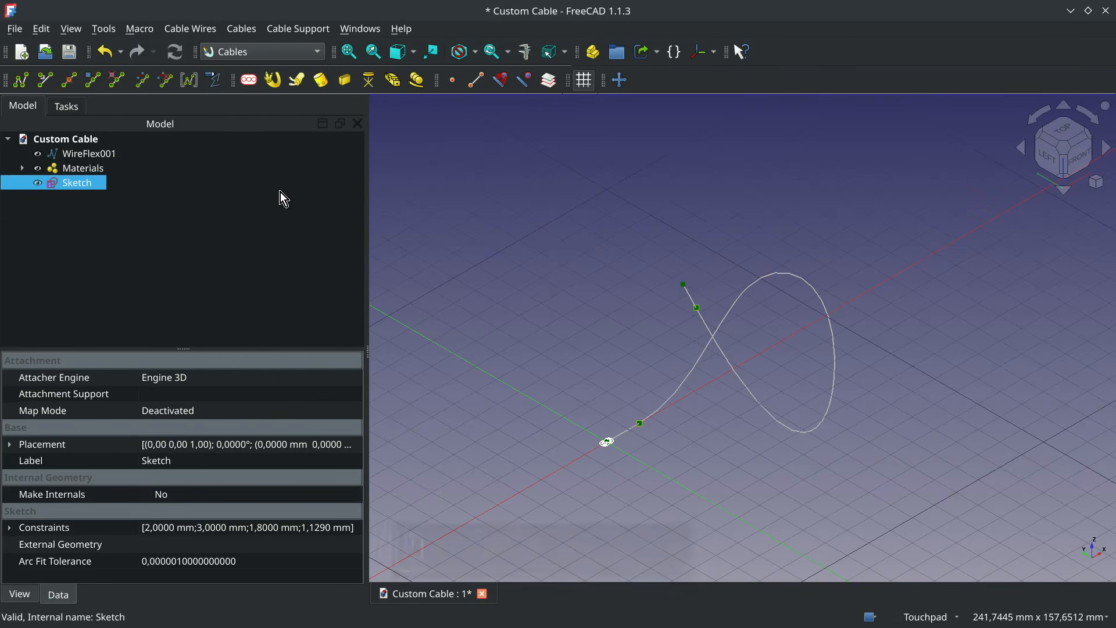
{"action": "left_click", "coordinate": [107, 157]}
{"action": "left_click", "coordinate": [621, 81]}
{"action": "left_click", "coordinate": [608, 442]}
{"action": "left_click", "coordinate": [738, 443]}
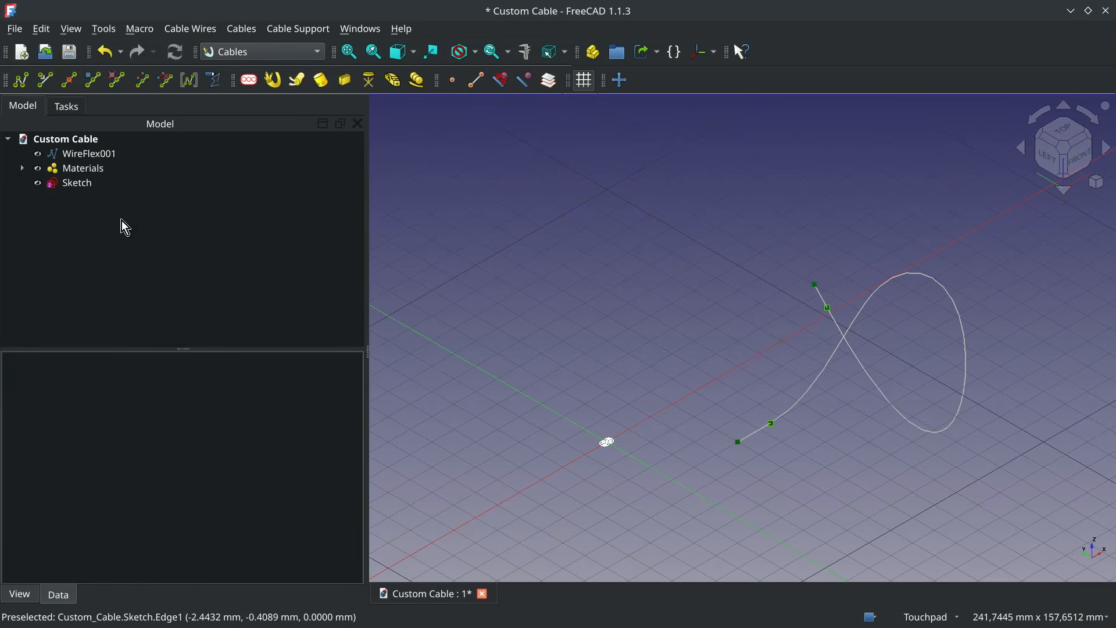
- Create a cable from the WireFlex001 path using the custom sketch as its profile
{"action": "left_click", "coordinate": [82, 156]}
{"action": "left_click", "coordinate": [83, 183], "text": "ctrl"}
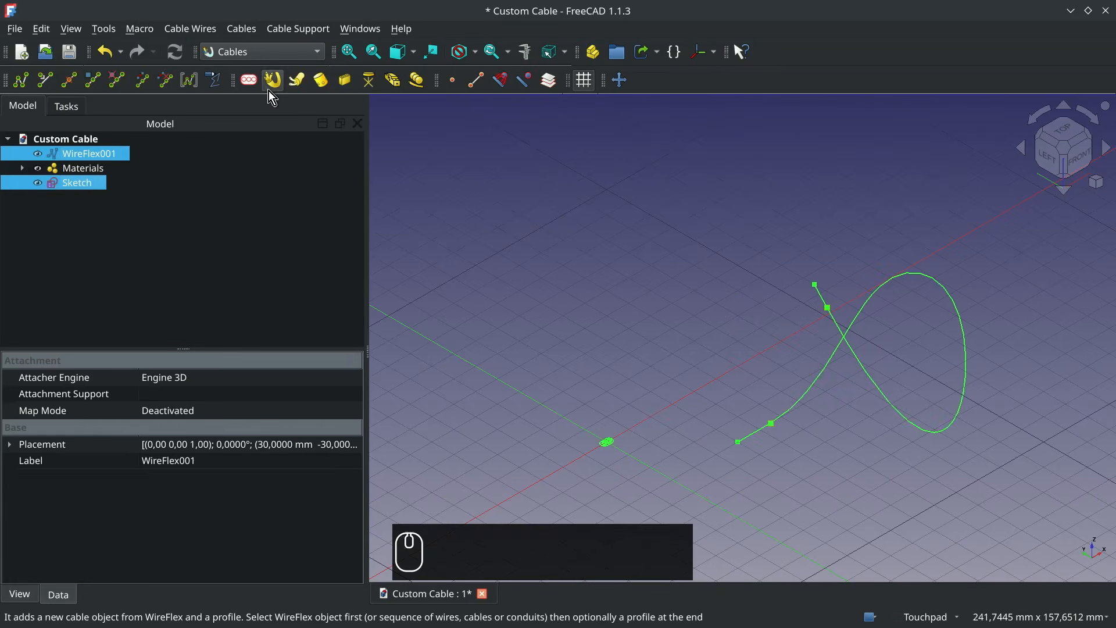
{"action": "left_click", "coordinate": [271, 87]}
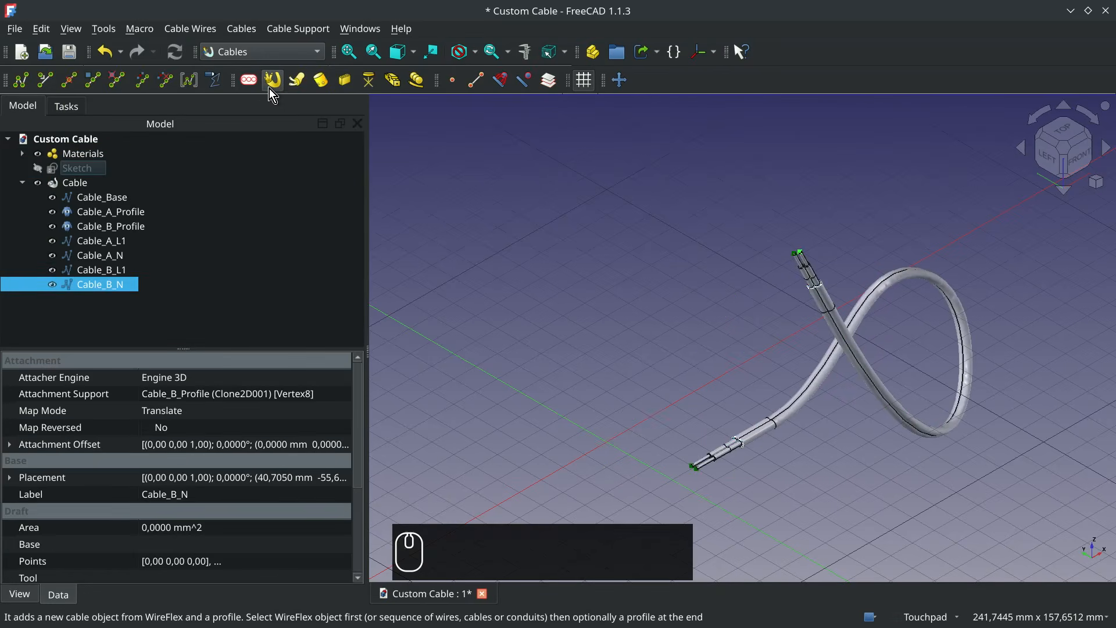
- Assign the cableMultiMat3w multi-material to the Cable object
{"action": "left_click", "coordinate": [81, 183]}
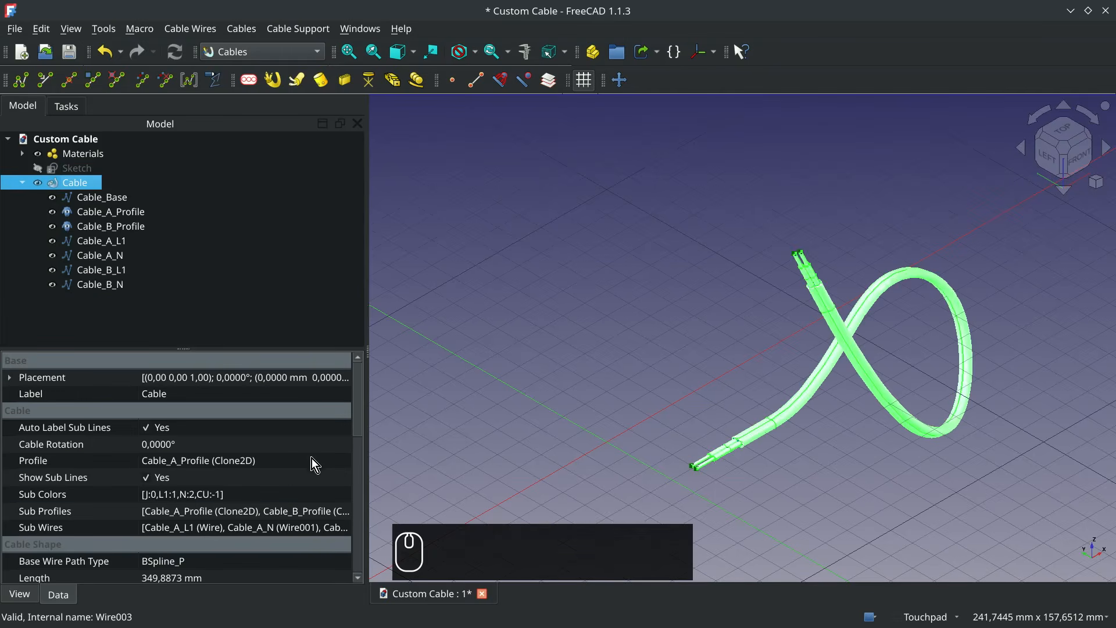
{"action": "scroll", "coordinate": [312, 459], "scroll_direction": "down", "scroll_amount": 5}
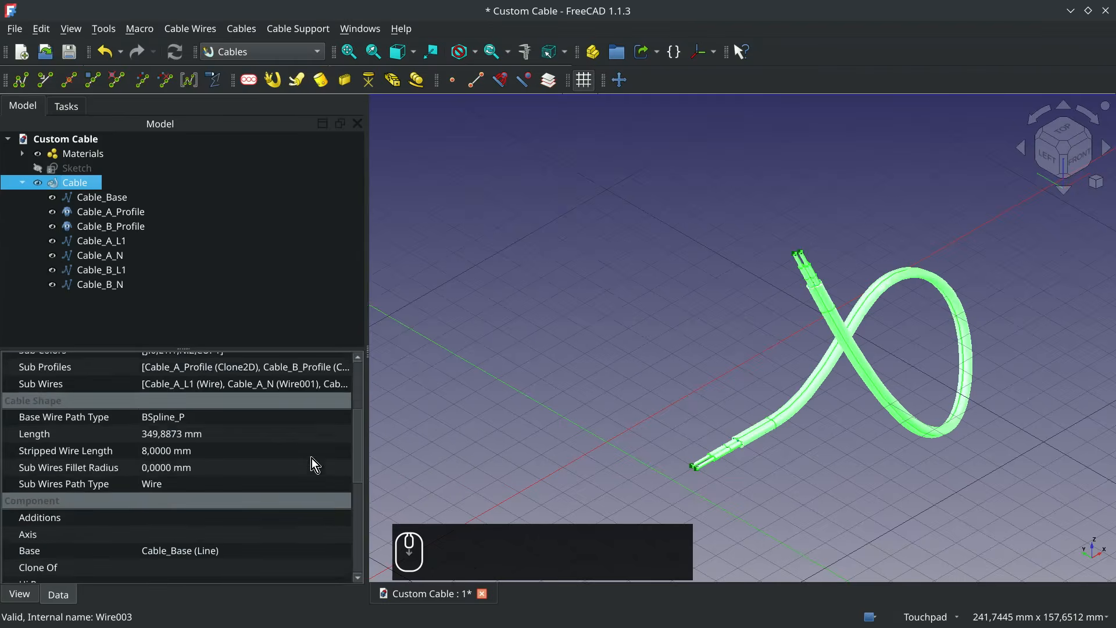
{"action": "left_click", "coordinate": [338, 521]}
{"action": "left_click", "coordinate": [340, 523]}
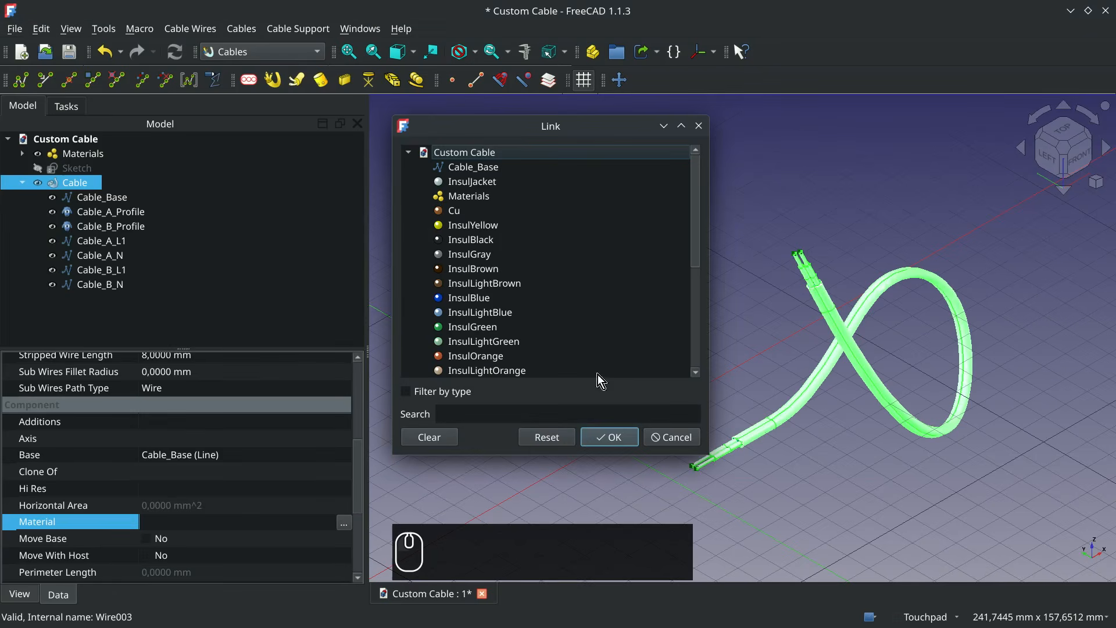
{"action": "scroll", "coordinate": [599, 265], "scroll_direction": "down", "scroll_amount": 4}
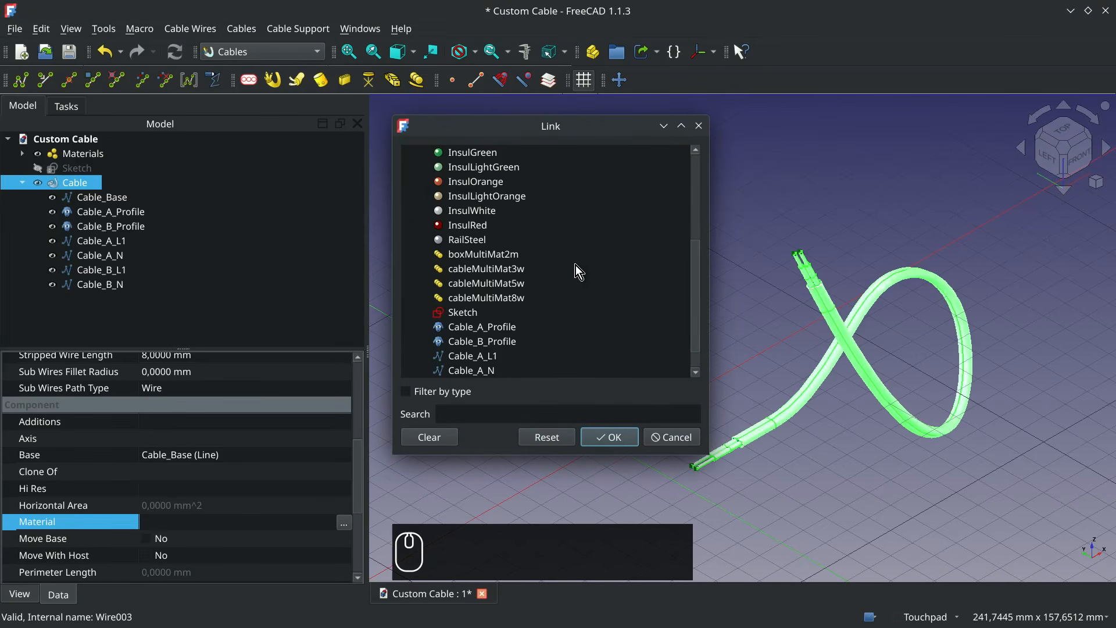
{"action": "left_click", "coordinate": [558, 269]}
{"action": "left_click", "coordinate": [620, 437]}
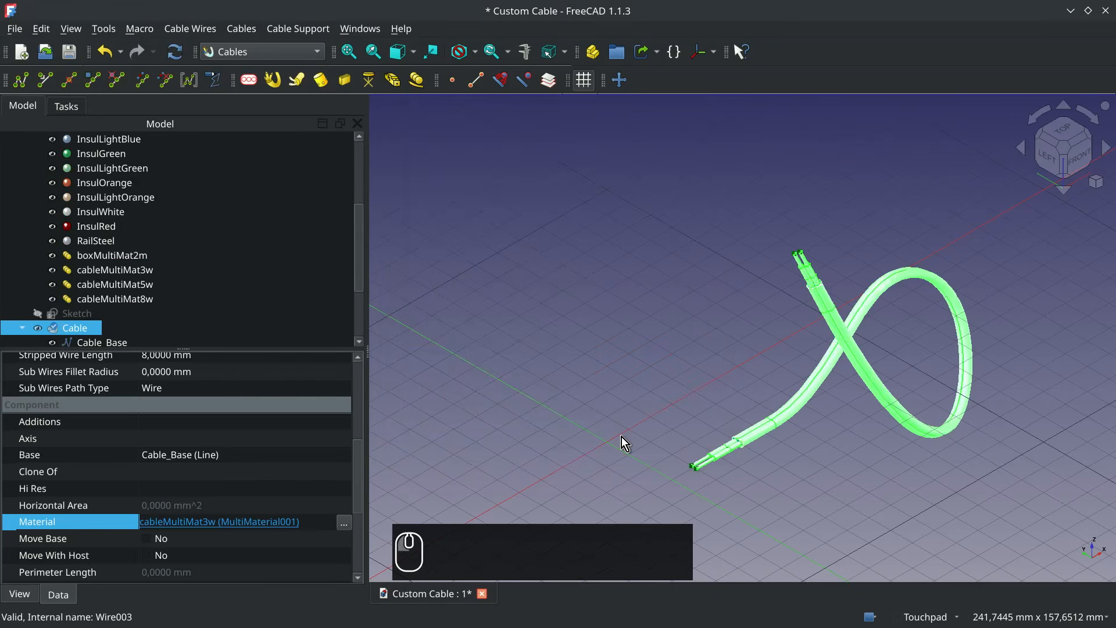
{"action": "left_click", "coordinate": [610, 451]}
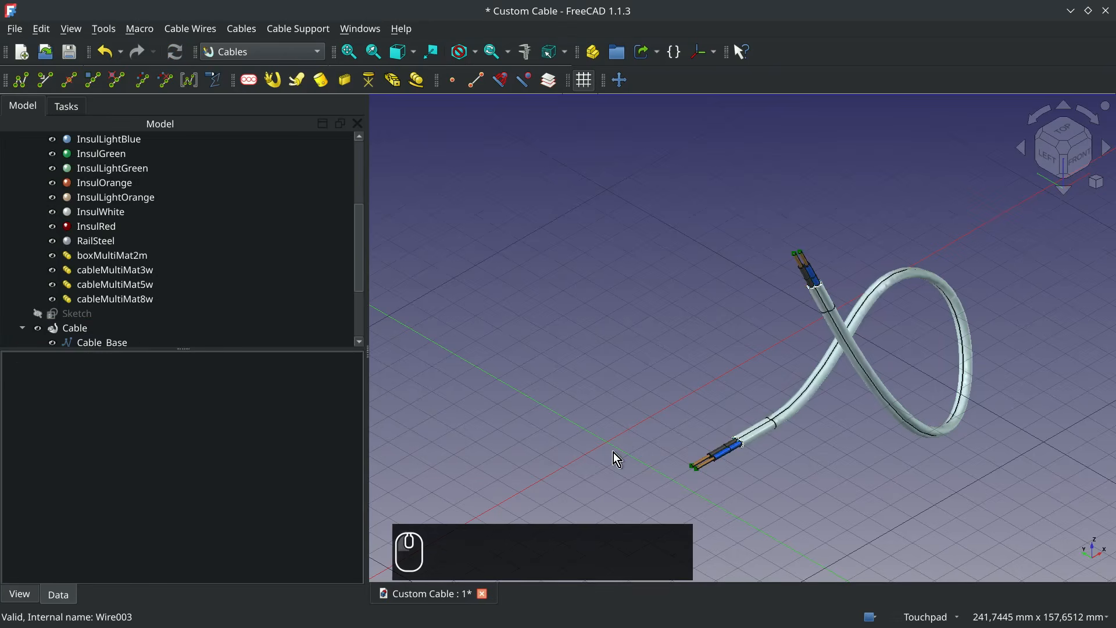
- Turn off the display of the Cable's sub lines, inspect its stripped wire end up close, and fit the whole model in view
{"action": "left_click", "coordinate": [70, 336]}
{"action": "scroll", "coordinate": [164, 441], "scroll_direction": "down", "scroll_amount": 3}
{"action": "scroll", "coordinate": [146, 490], "scroll_direction": "up", "scroll_amount": 3}
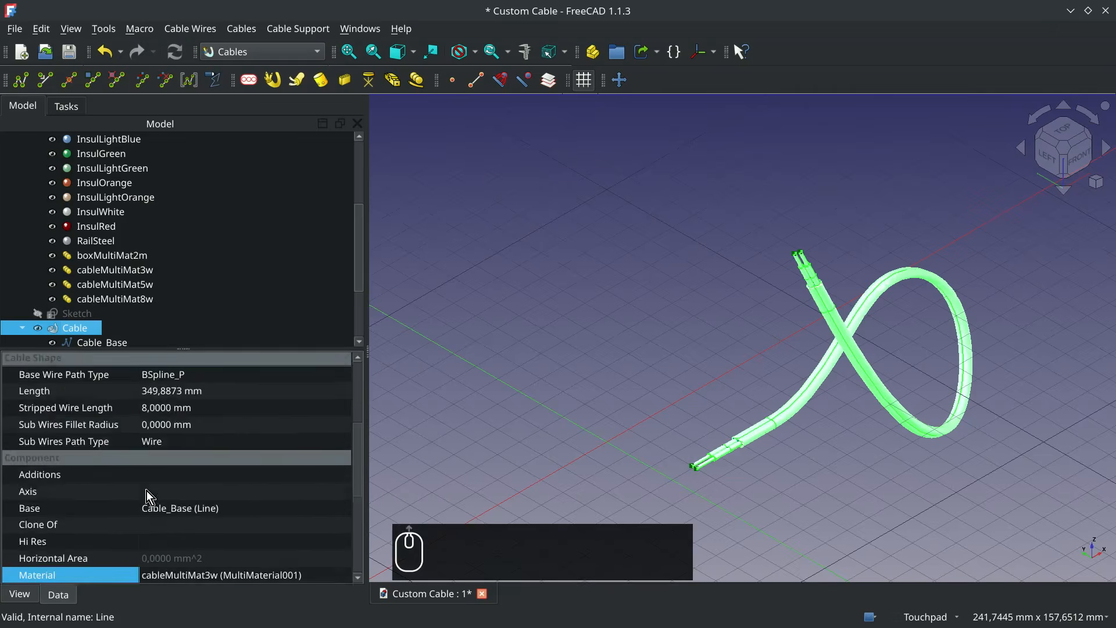
{"action": "scroll", "coordinate": [147, 490], "scroll_direction": "up", "scroll_amount": 3}
{"action": "left_click", "coordinate": [148, 388]}
{"action": "left_click", "coordinate": [716, 475]}
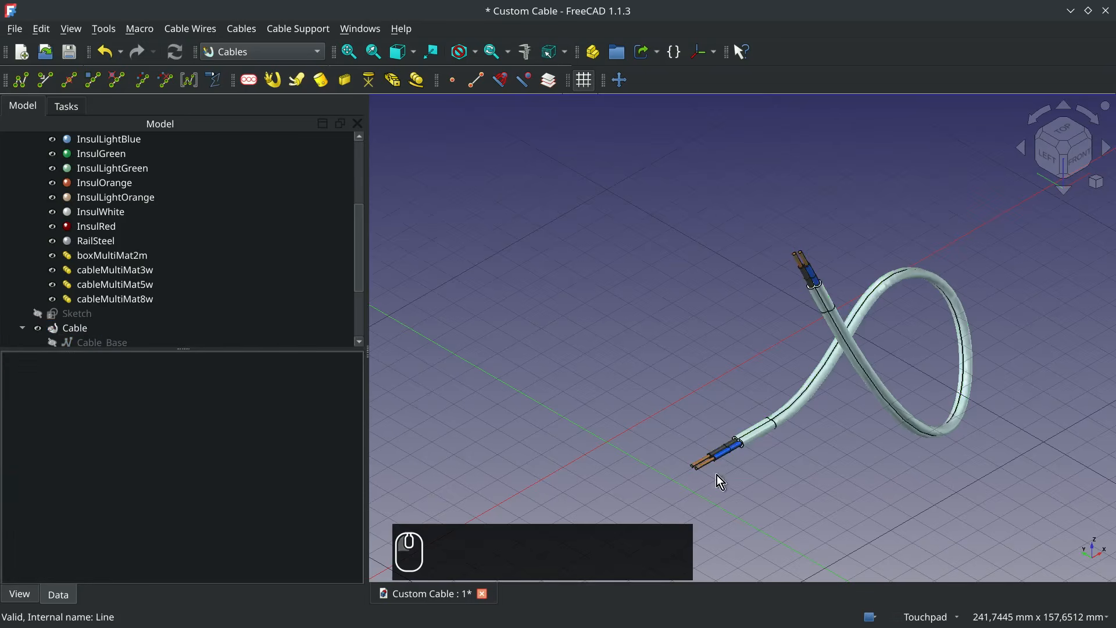
{"action": "scroll", "coordinate": [747, 457], "scroll_direction": "up", "scroll_amount": 5}
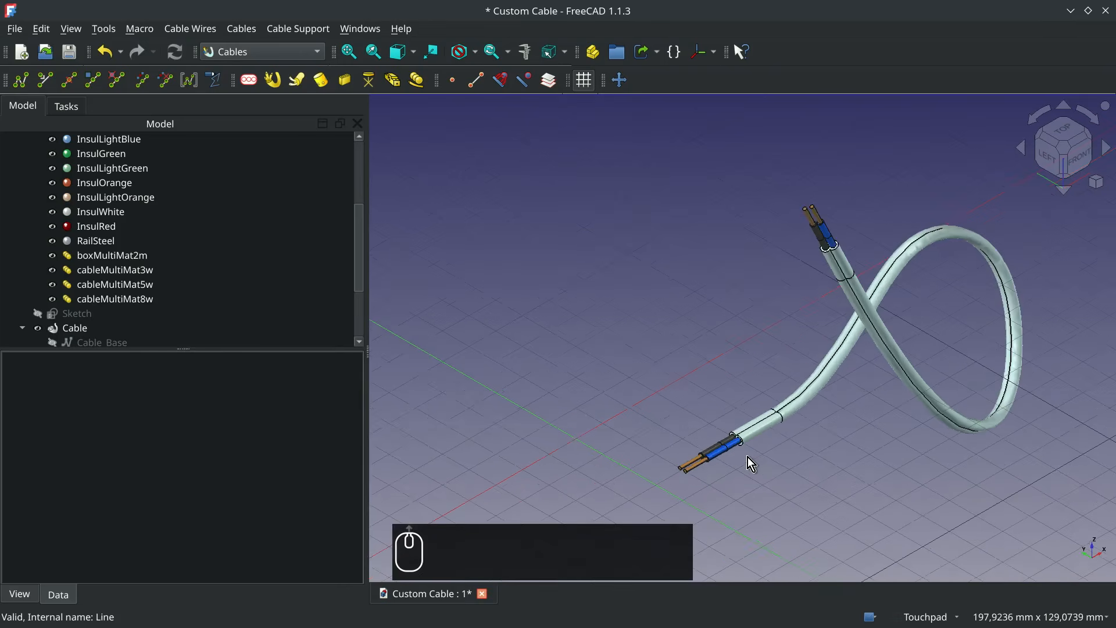
{"action": "scroll", "coordinate": [748, 457], "scroll_direction": "up", "scroll_amount": 4}
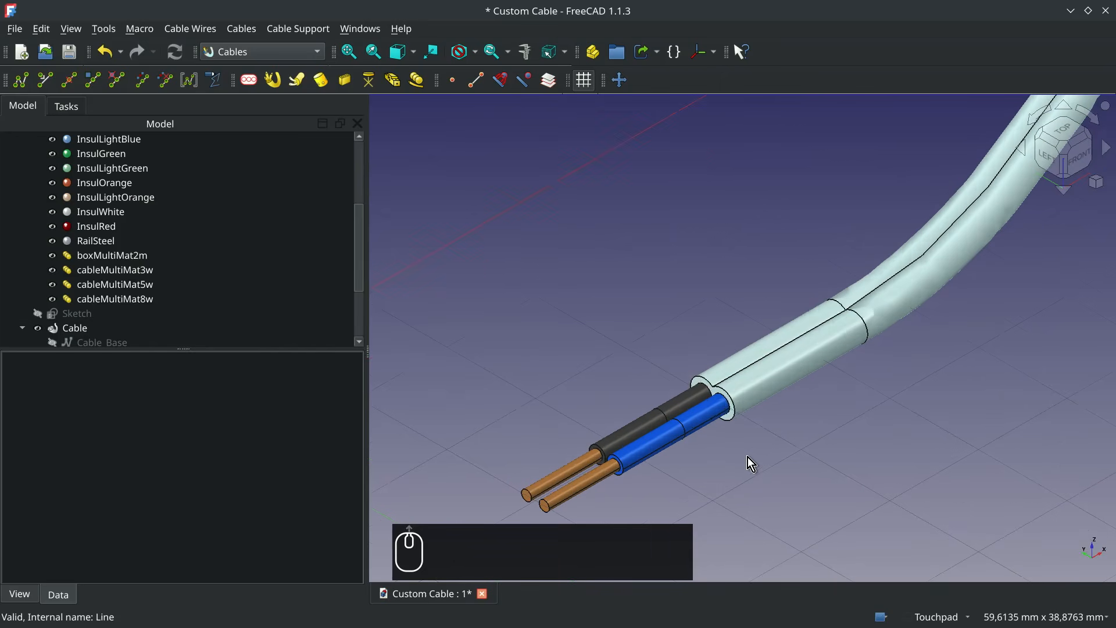
{"action": "middle_click_drag", "start_coordinate": [748, 457], "coordinate": [717, 352], "text": "shift"}
{"action": "middle_click_drag", "start_coordinate": [705, 277], "coordinate": [748, 269], "text": "alt"}
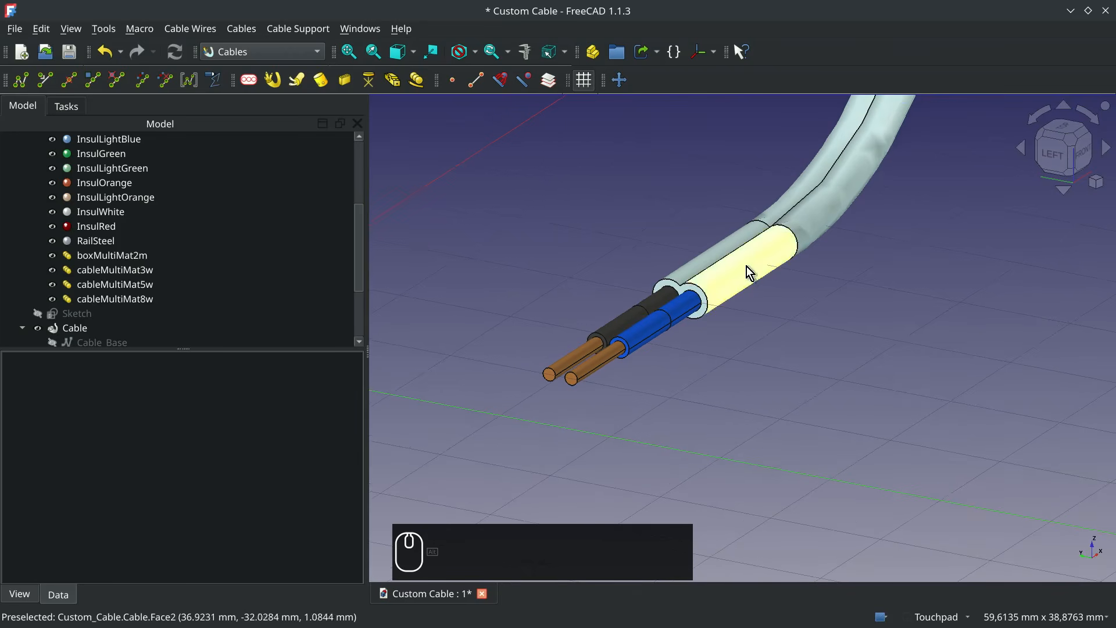
{"action": "left_click", "coordinate": [349, 52]}
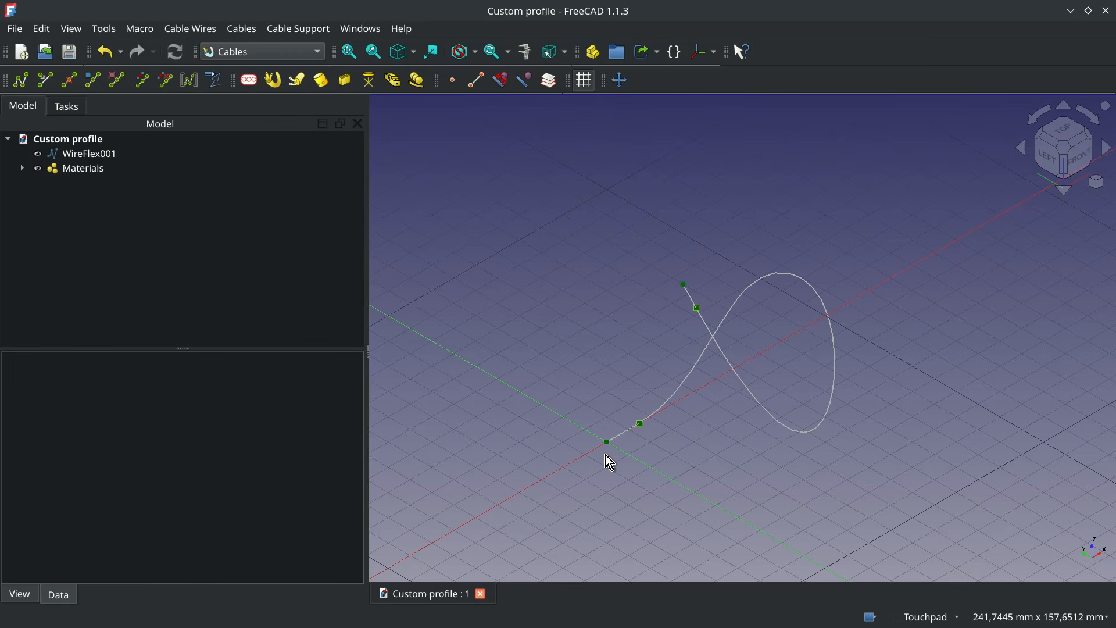
- Start a new cable profile in the Custom profile document, show its type details and set the profile class to Flat
{"action": "left_click", "coordinate": [251, 86]}
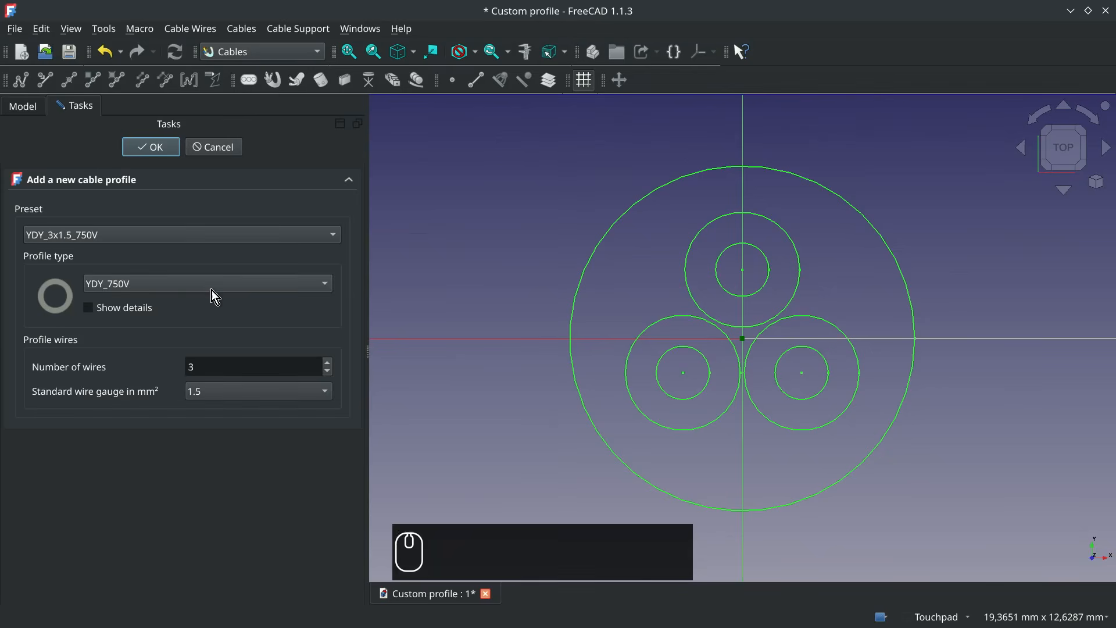
{"action": "left_click", "coordinate": [128, 310]}
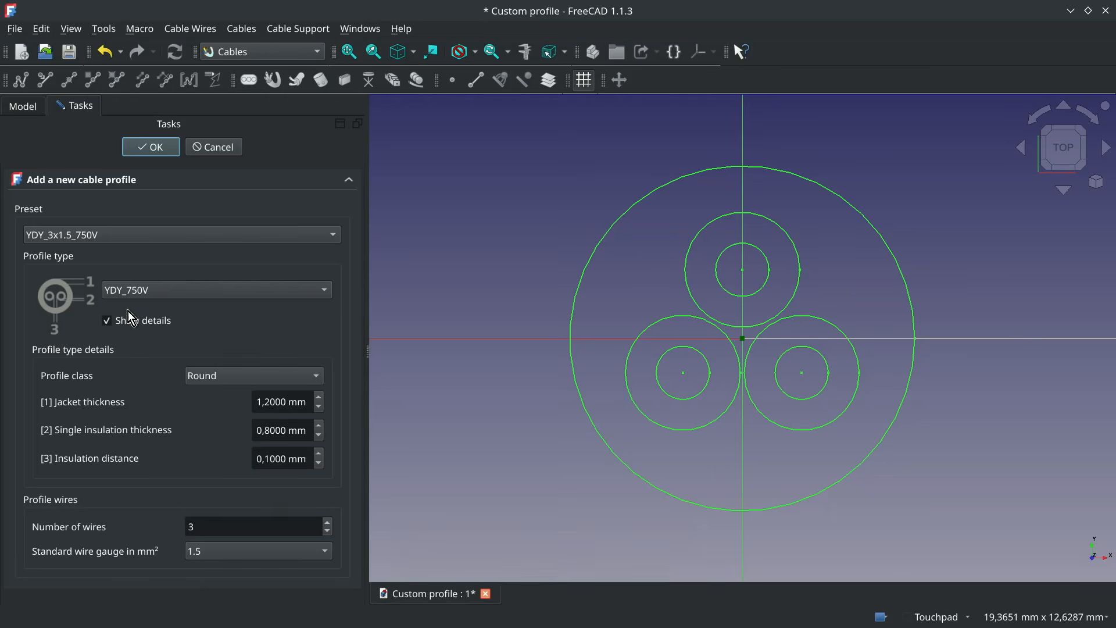
{"action": "left_click", "coordinate": [227, 376]}
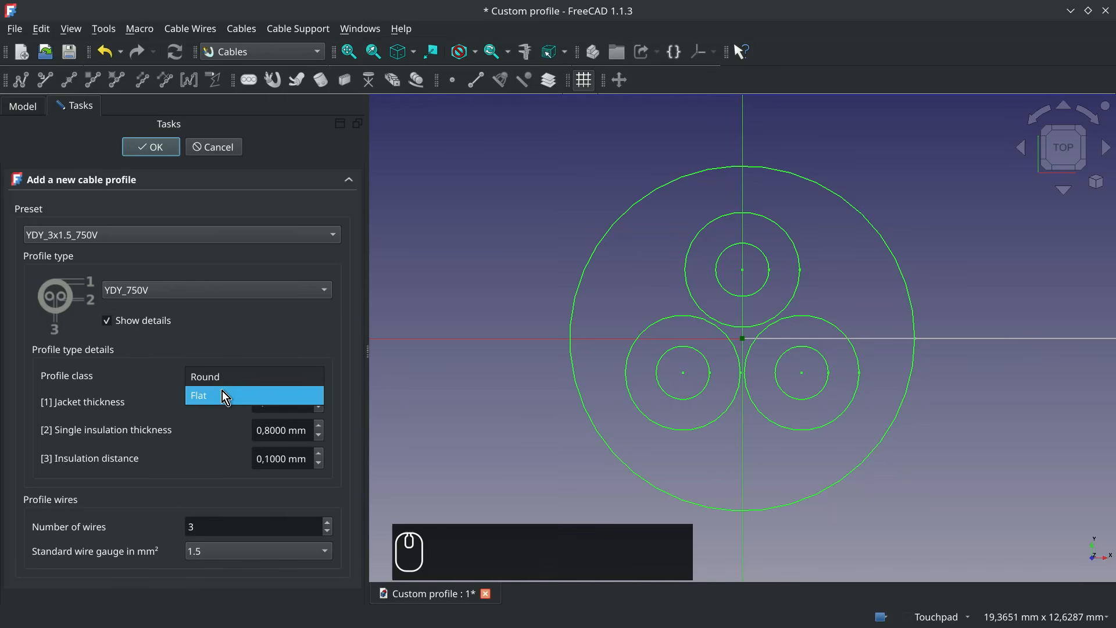
{"action": "left_click", "coordinate": [222, 391]}
- Set the profile's jacket thickness to 0,5 mm, single insulation thickness to 0,4 mm and insulation distance to 0,2 mm
{"action": "double_click", "coordinate": [289, 401]}
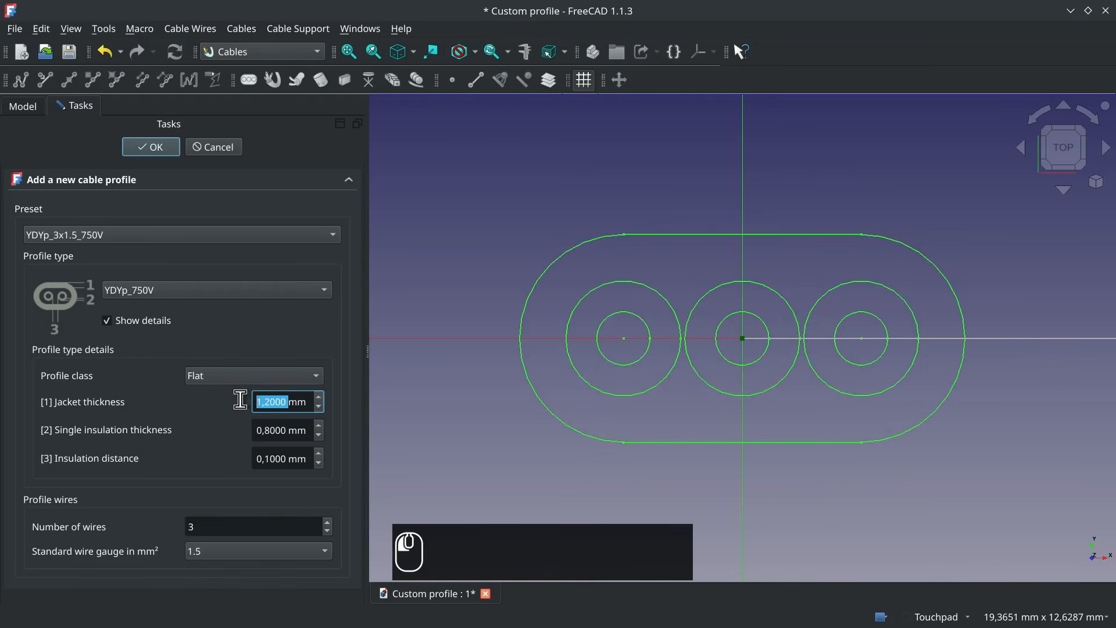
{"action": "type", "text": "0,5"}
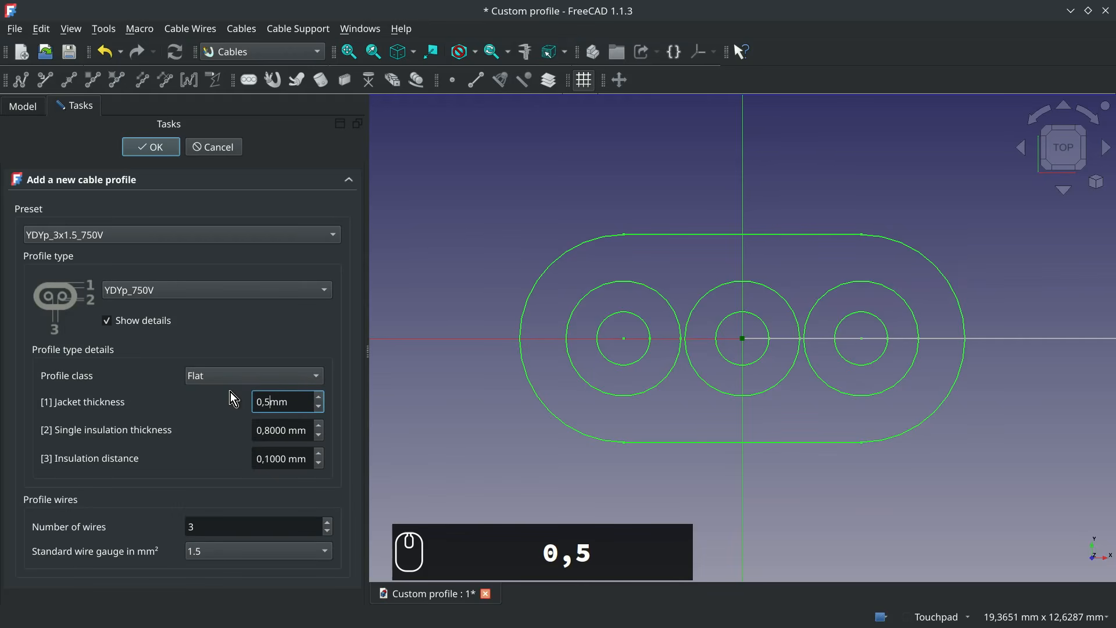
{"action": "left_click", "coordinate": [281, 428]}
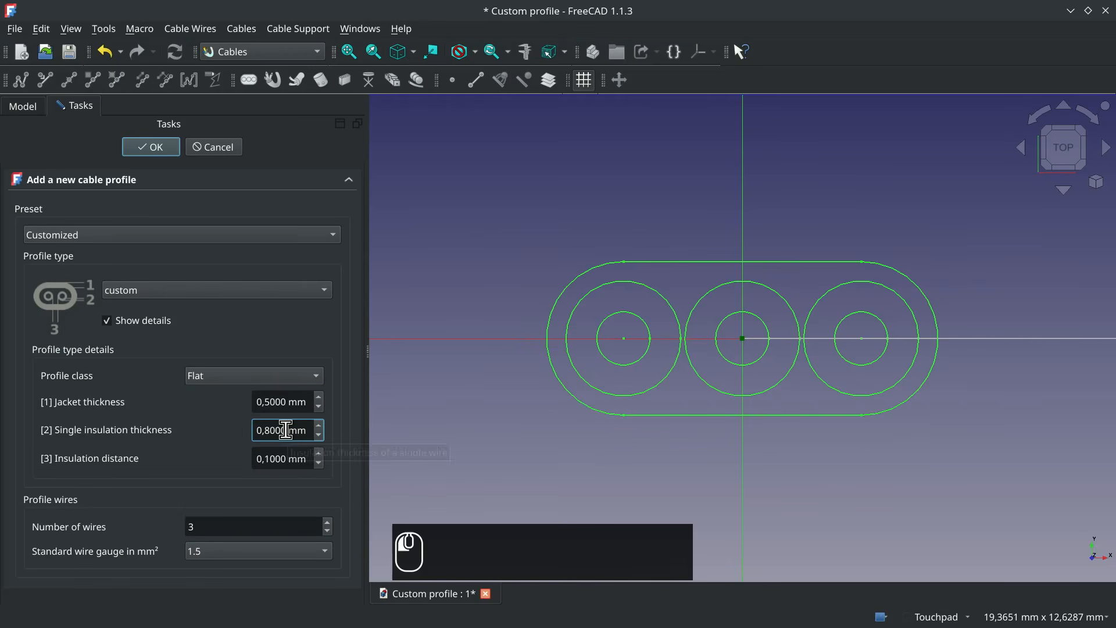
{"action": "type", "text": "0,4"}
{"action": "left_click", "coordinate": [284, 457]}
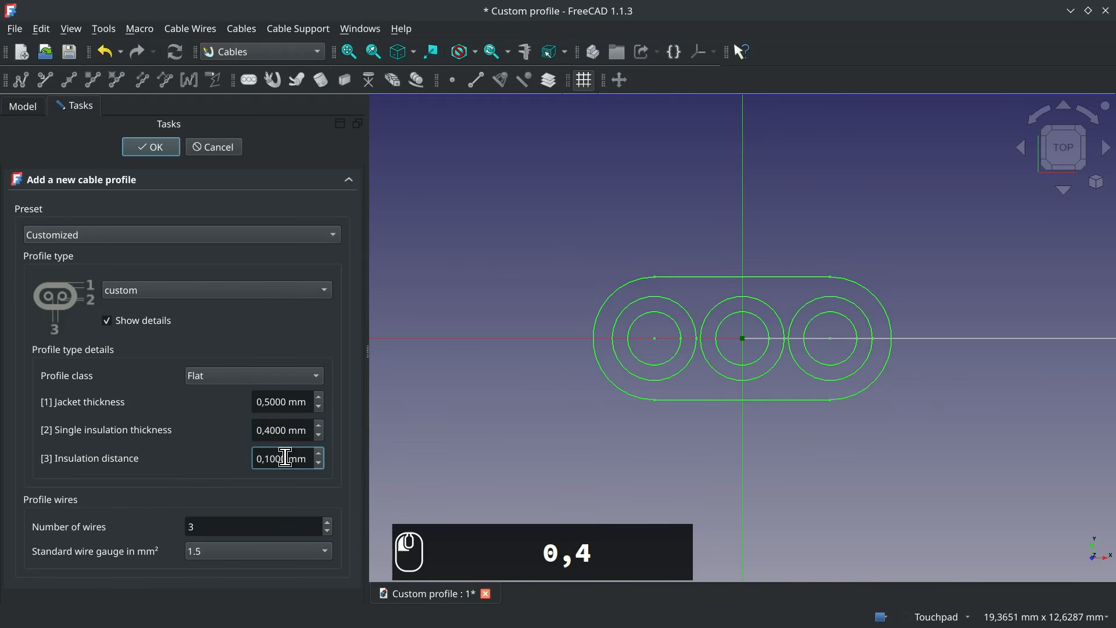
{"action": "type", "text": "0,"}
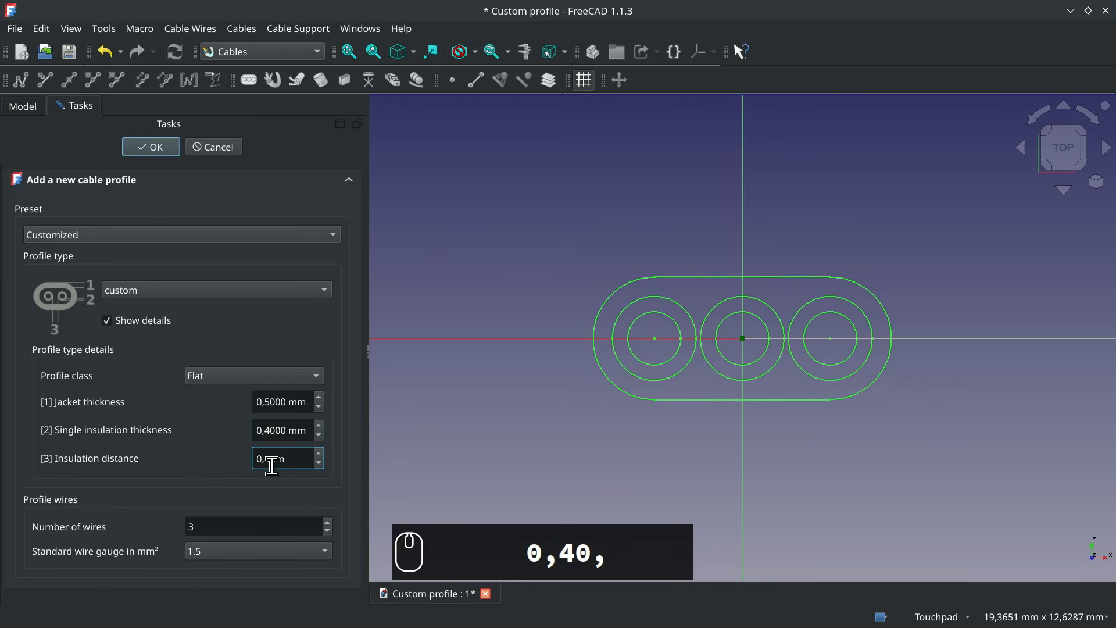
{"action": "type", "text": "2"}
- Set the profile to 2 wires with a standard wire gauge of 0.75 mm²
{"action": "left_click", "coordinate": [326, 532]}
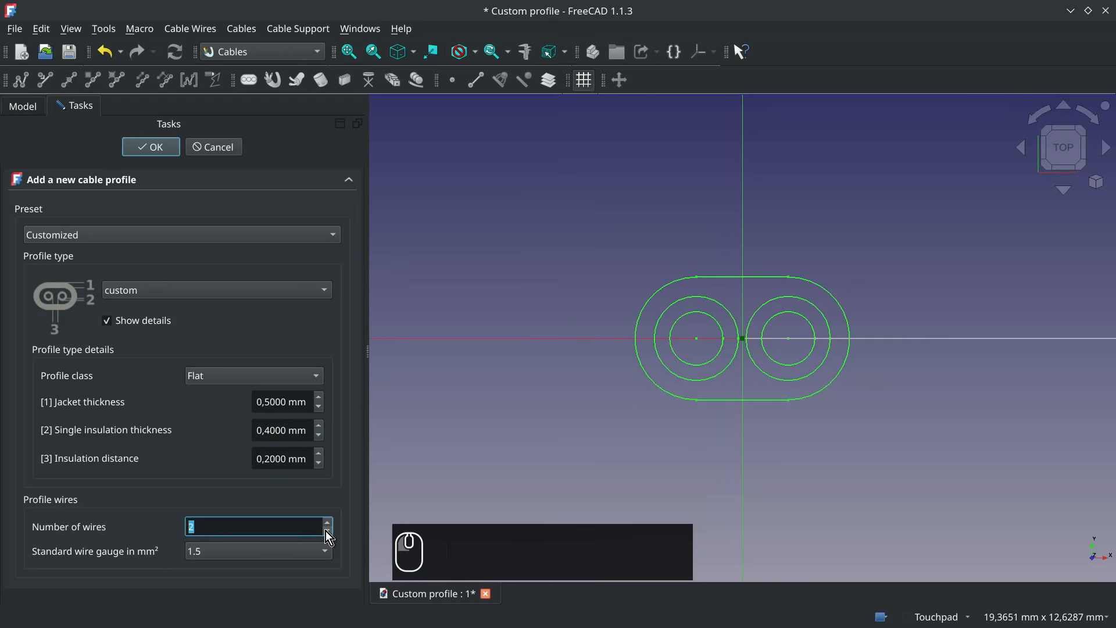
{"action": "left_click", "coordinate": [326, 552]}
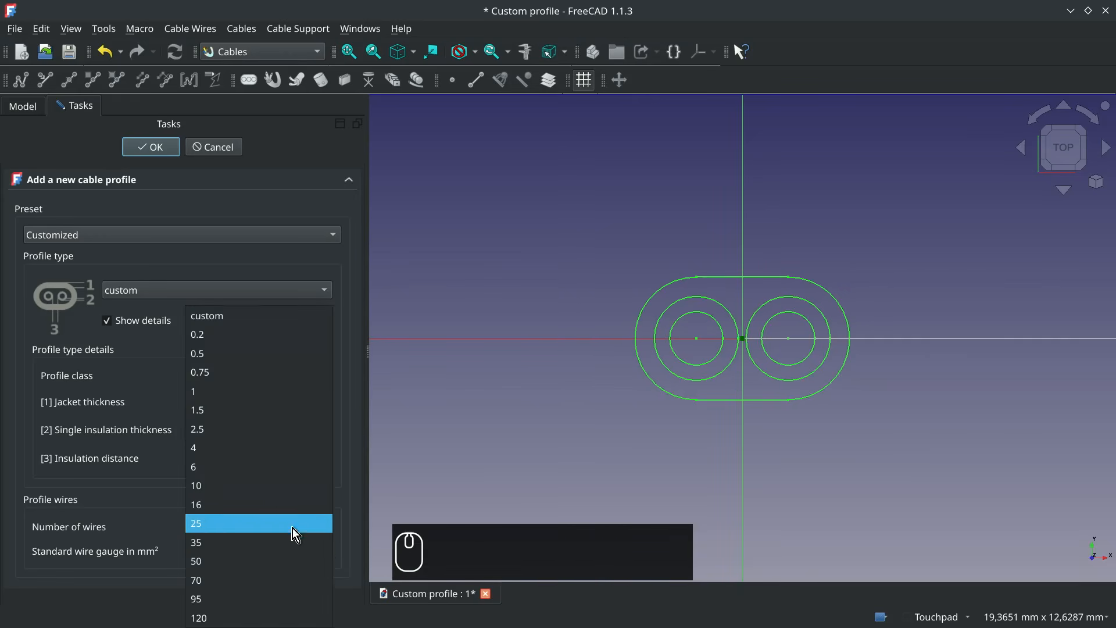
{"action": "left_click", "coordinate": [250, 373]}
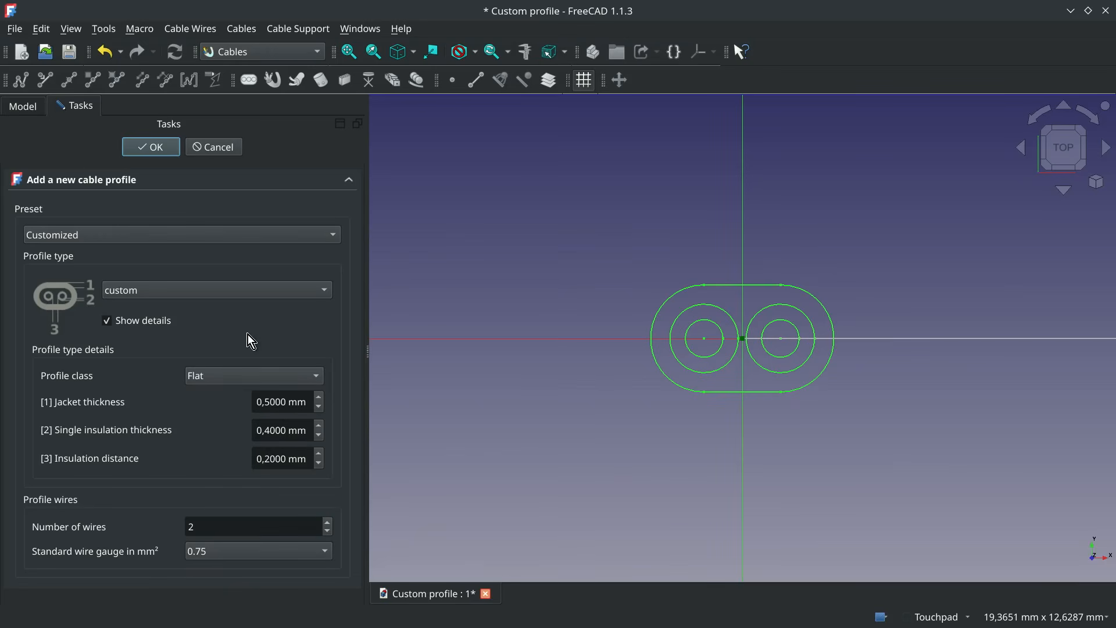
- Show the Python console and clear its existing output
{"action": "left_click", "coordinate": [79, 28]}
{"action": "mouse_move", "coordinate": [204, 472]}
{"action": "left_click", "coordinate": [362, 509]}
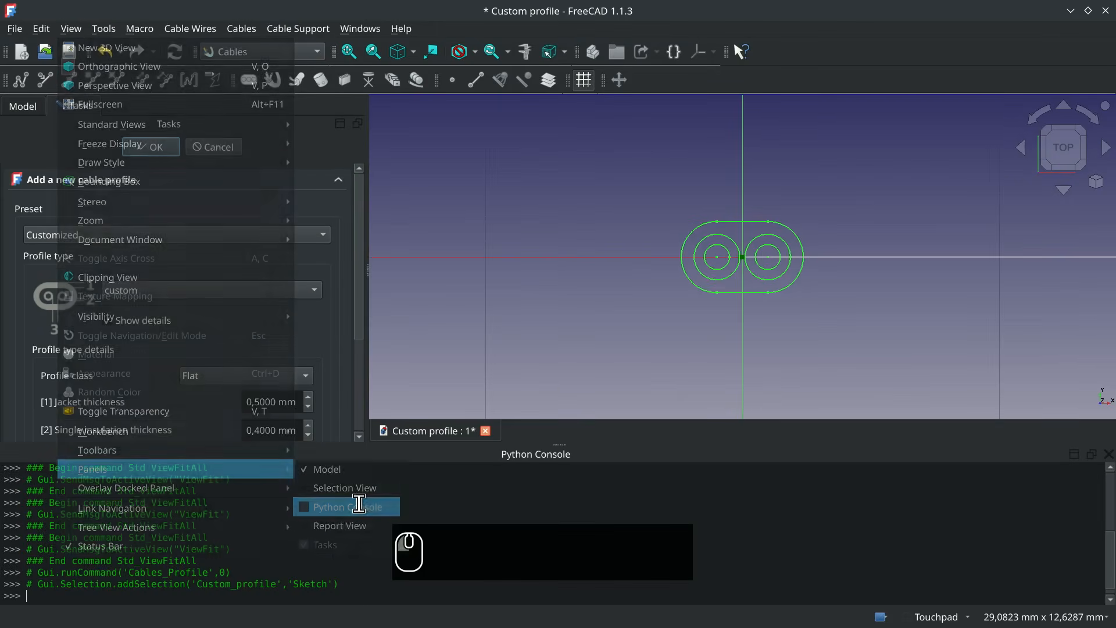
{"action": "right_click", "coordinate": [360, 563]}
{"action": "left_click", "coordinate": [410, 512]}
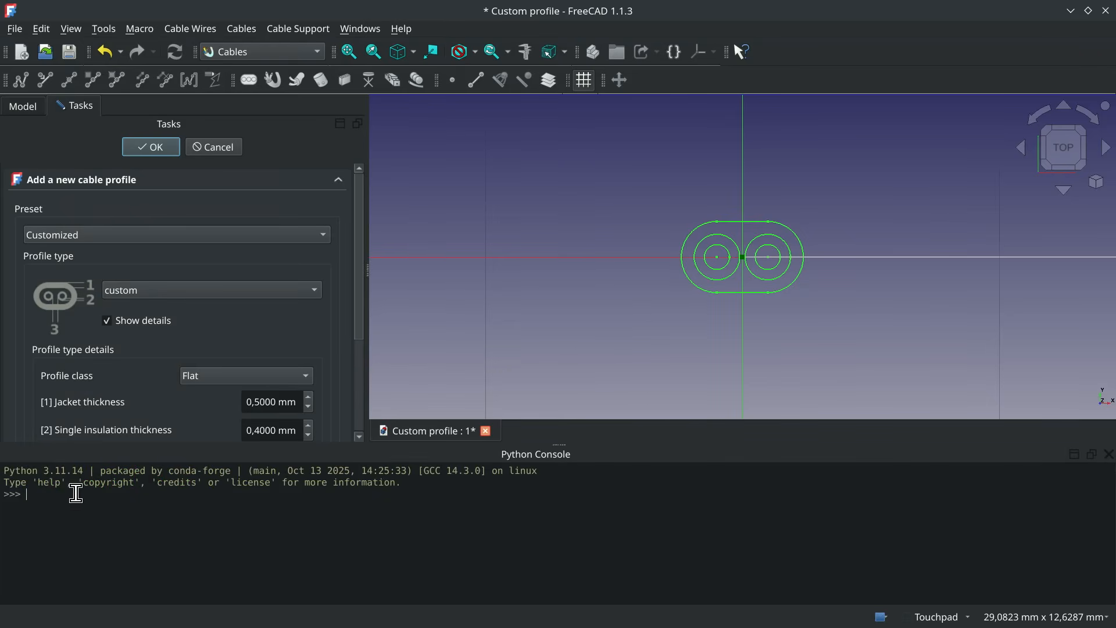
{"action": "scroll", "coordinate": [360, 313], "scroll_direction": "down", "scroll_amount": 5}
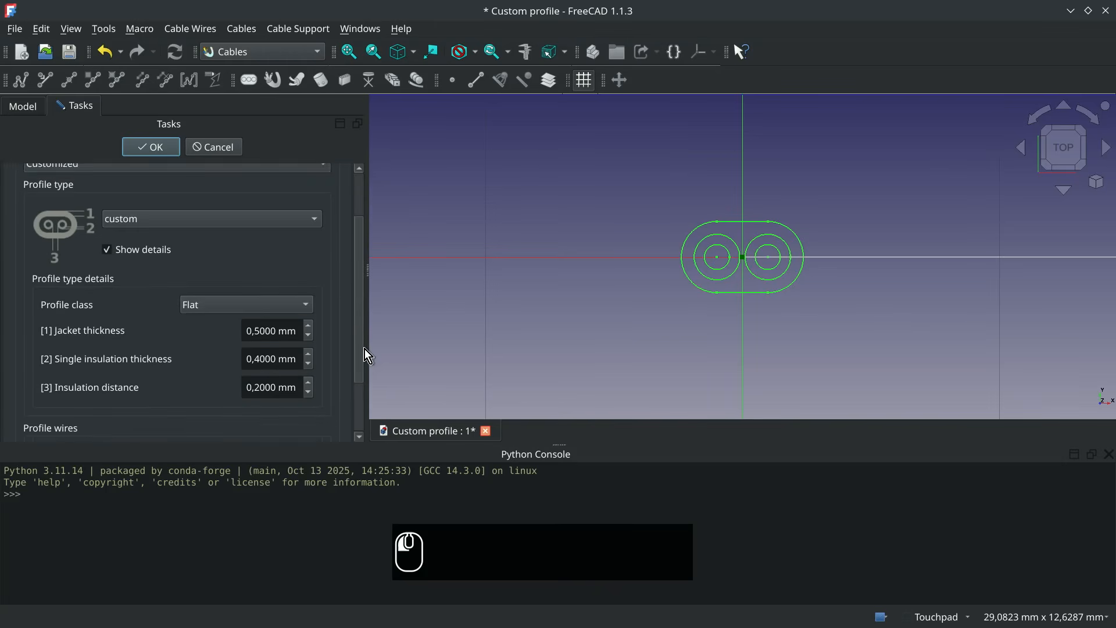
{"action": "scroll", "coordinate": [366, 386], "scroll_direction": "down", "scroll_amount": 1}
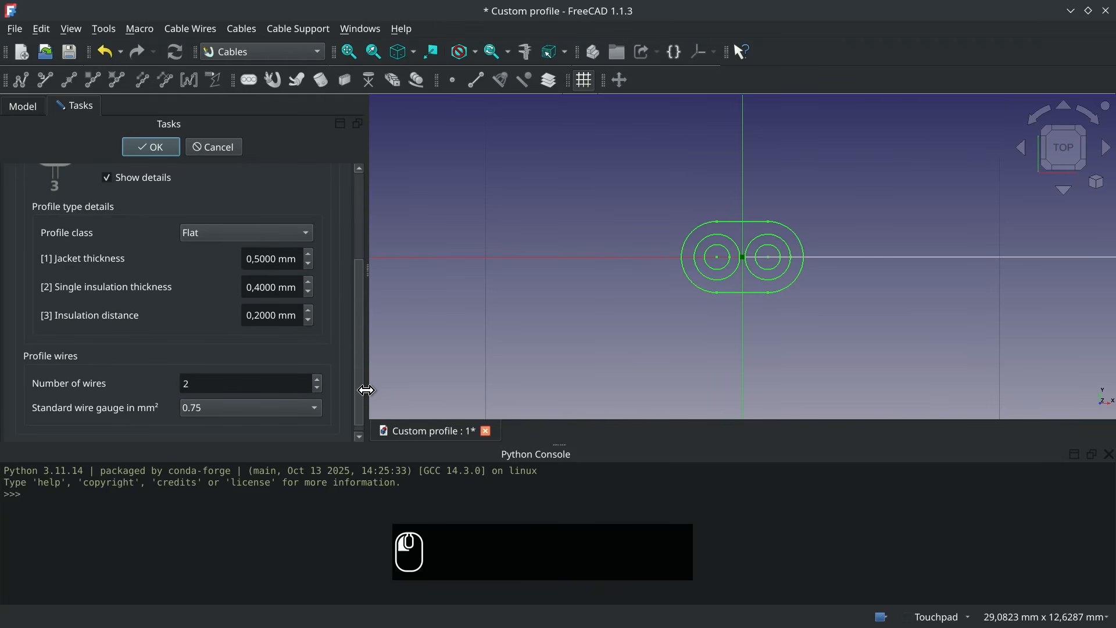
{"action": "left_click_drag", "start_coordinate": [366, 390], "coordinate": [366, 392]}
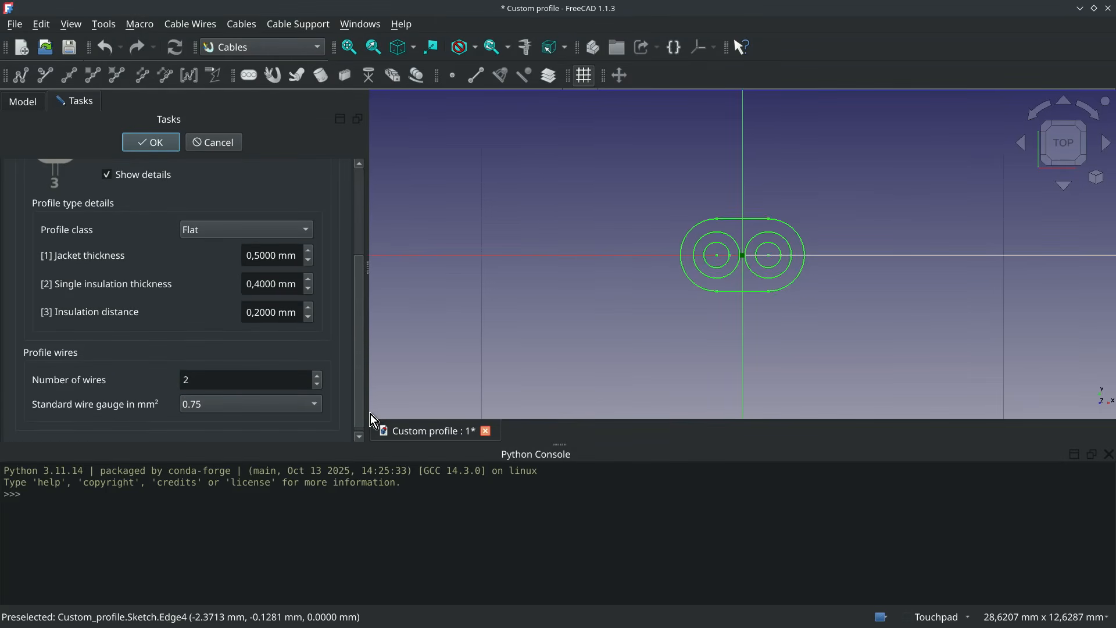
- Run FreeCAD.getUserAppDataDir() in the Python console and select the returned user data path
{"action": "left_click", "coordinate": [302, 493]}
{"action": "type", "text": "F"}
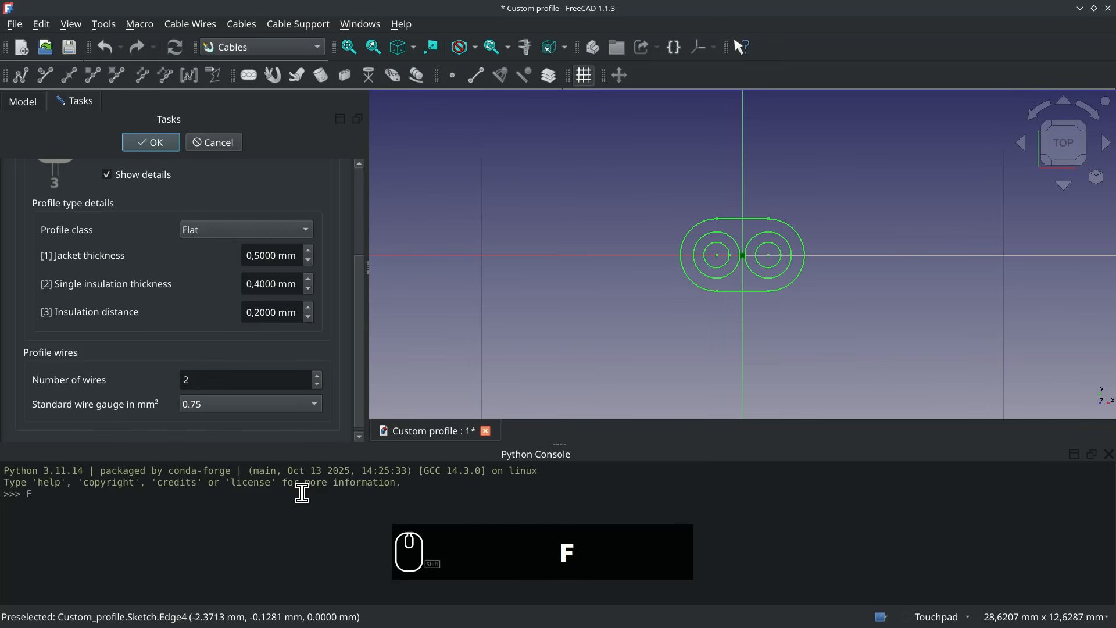
{"action": "type", "text": "reeCAD"}
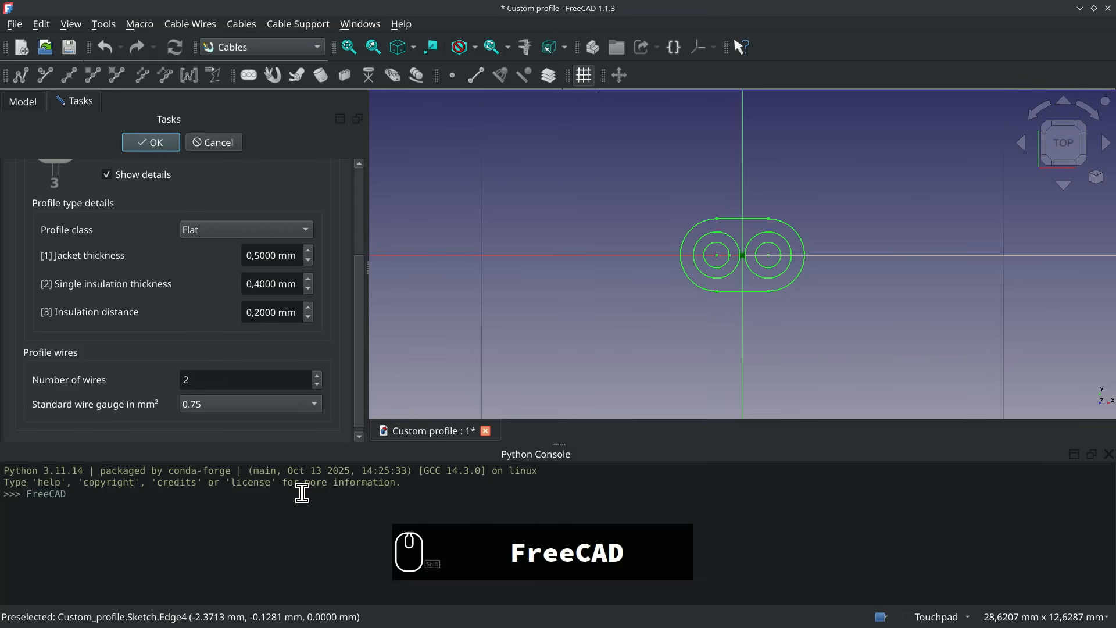
{"action": "type", "text": ".get"}
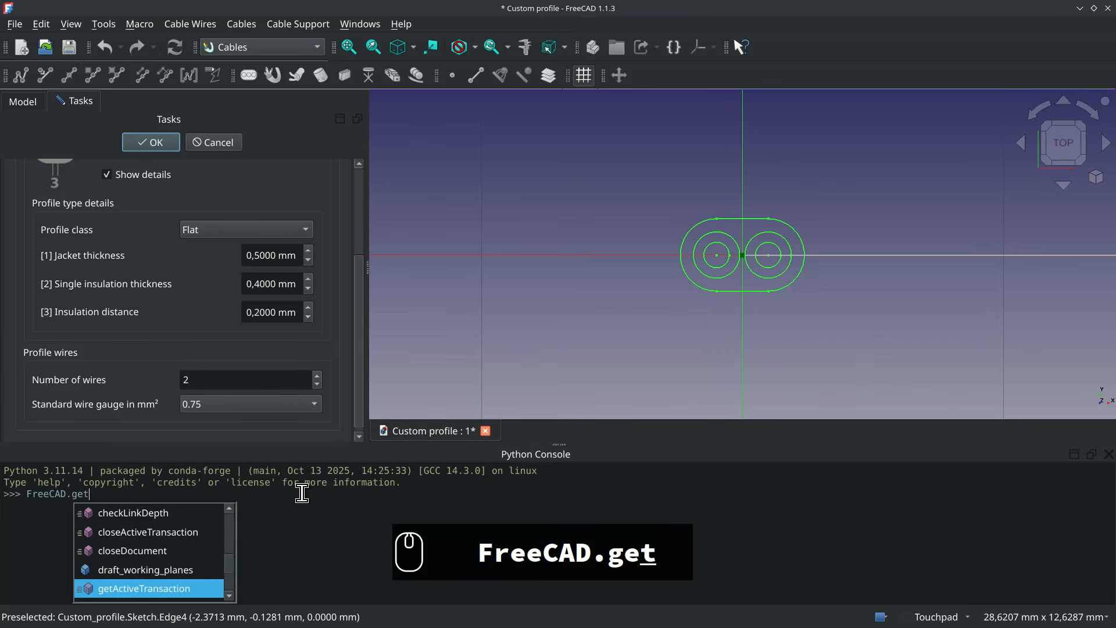
{"action": "type", "text": "u"}
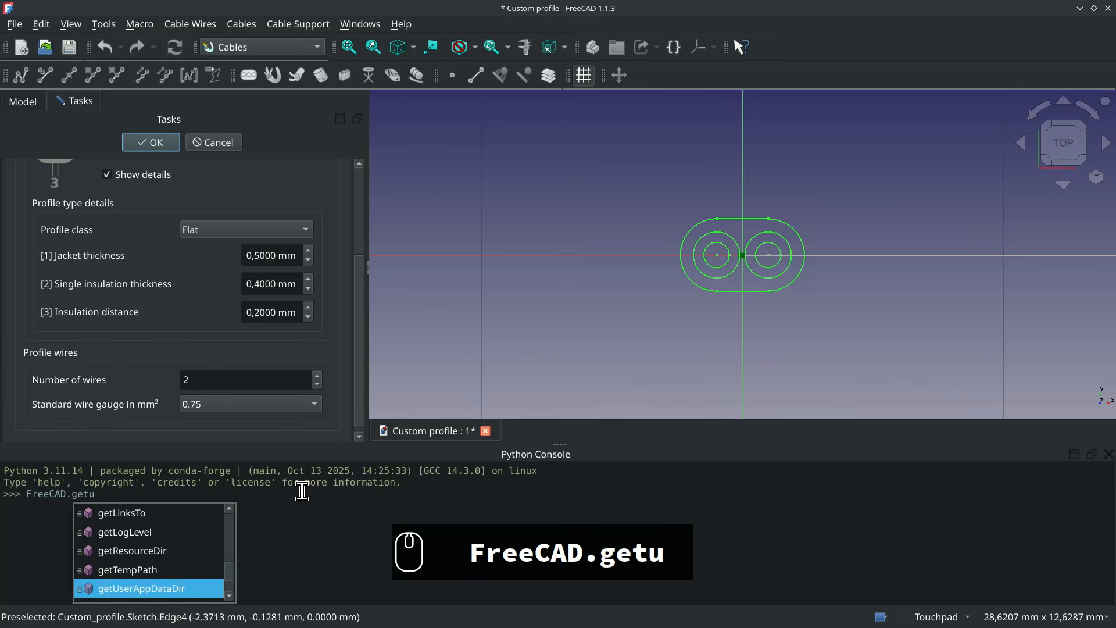
{"action": "left_click", "coordinate": [190, 588]}
{"action": "left_click", "coordinate": [190, 588]}
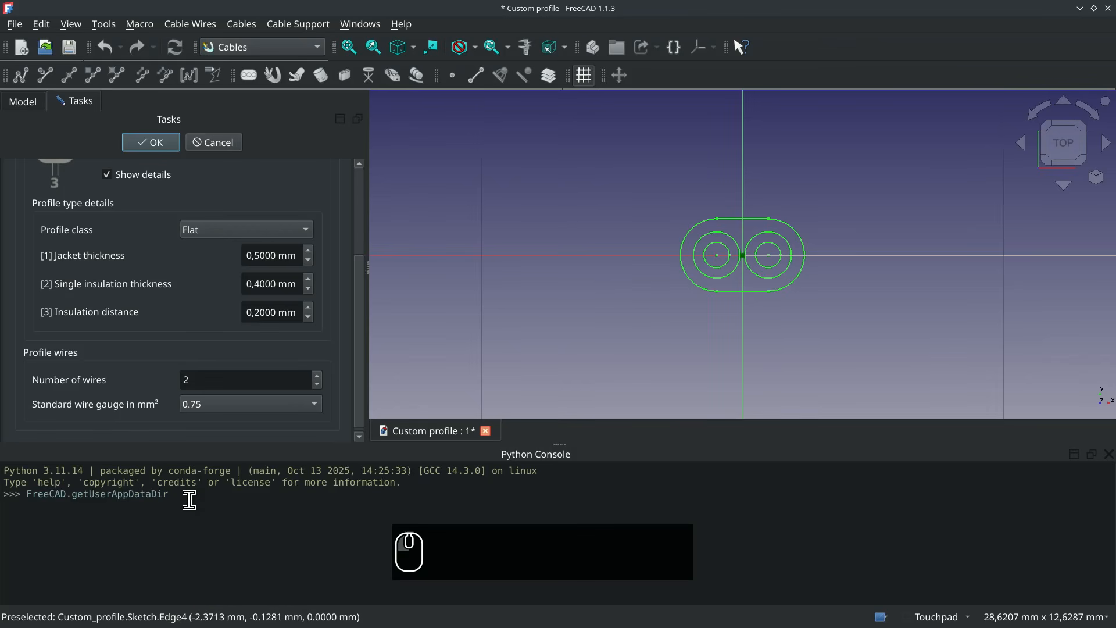
{"action": "type", "text": "()"}
{"action": "key", "text": "Return"}
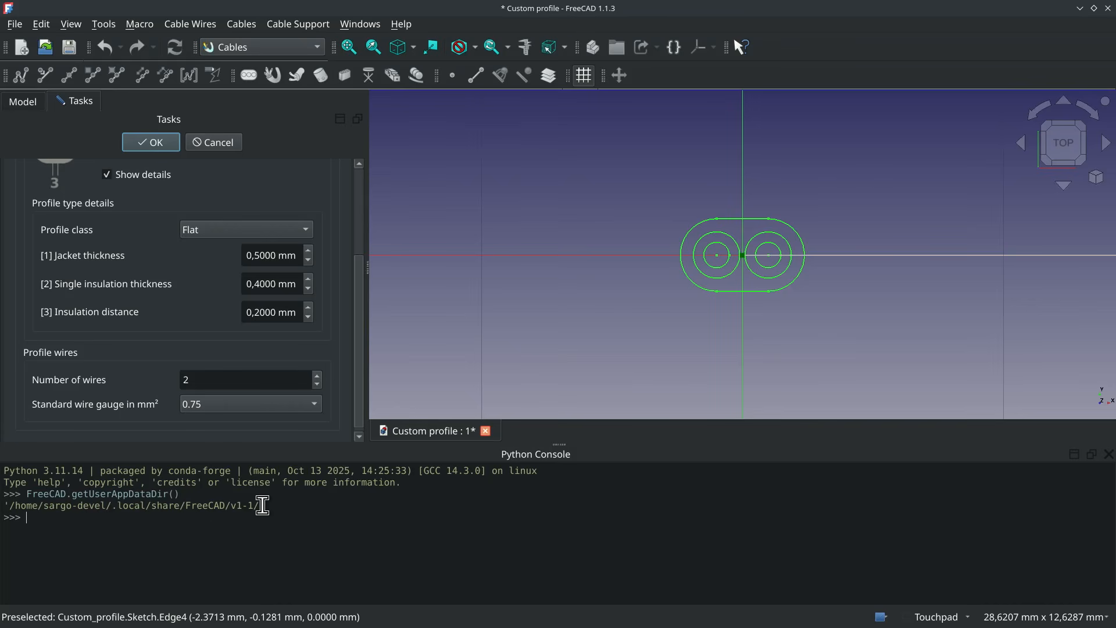
{"action": "left_click_drag", "start_coordinate": [263, 505], "coordinate": [8, 506]}
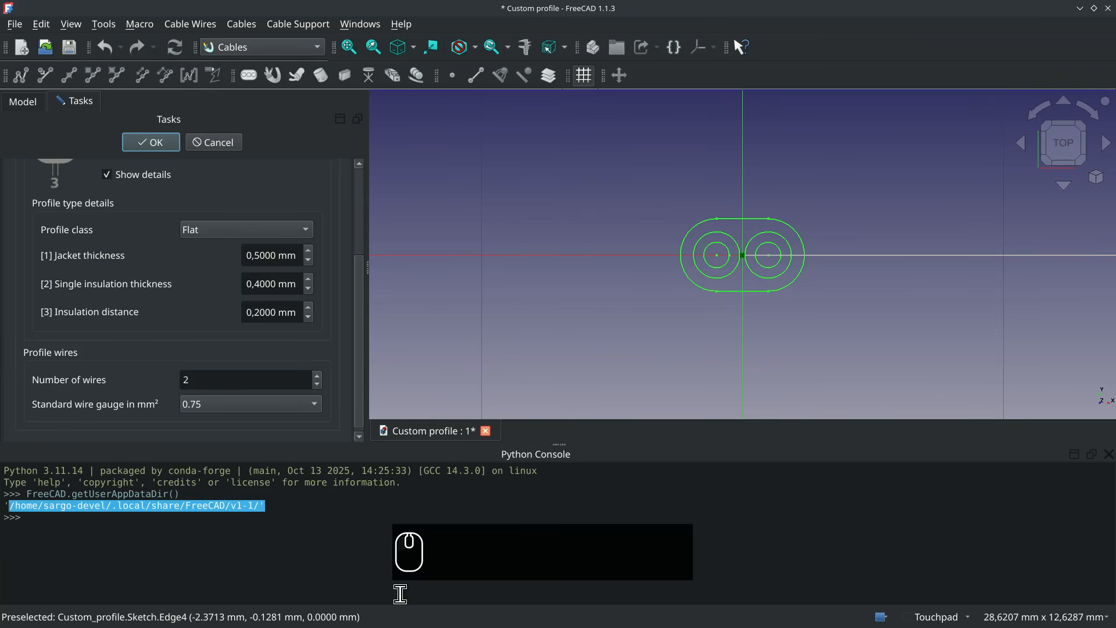
- Copy the user data path, switch to the Dolphin file manager and go to that FreeCAD/v1-1 folder, without the trailing quote
{"action": "key", "text": "ctrl+c"}
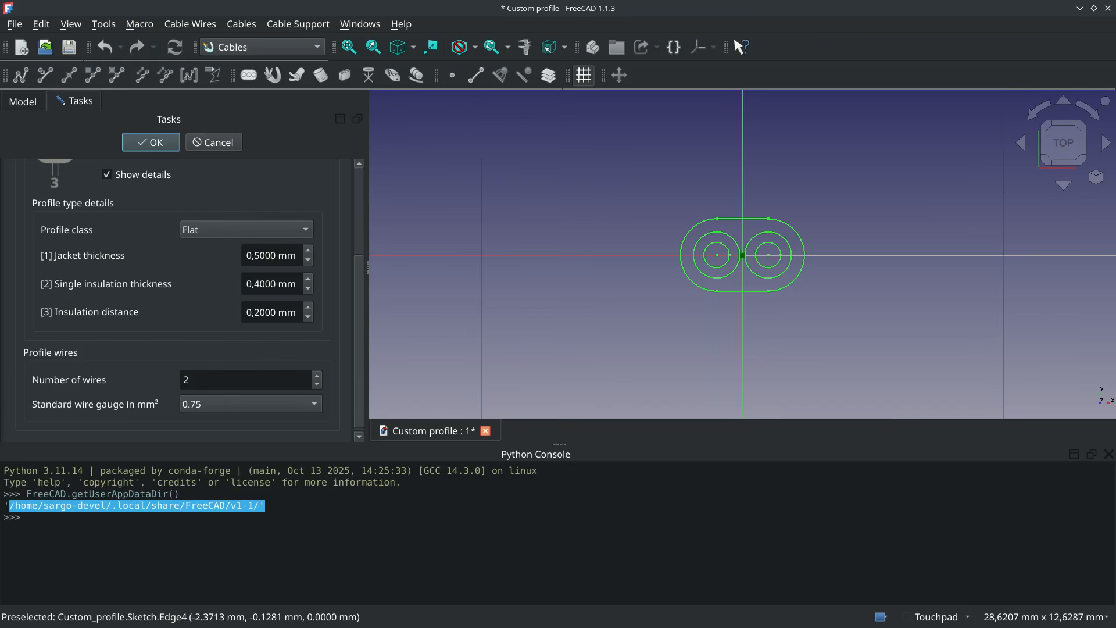
{"action": "left_click", "coordinate": [842, 627]}
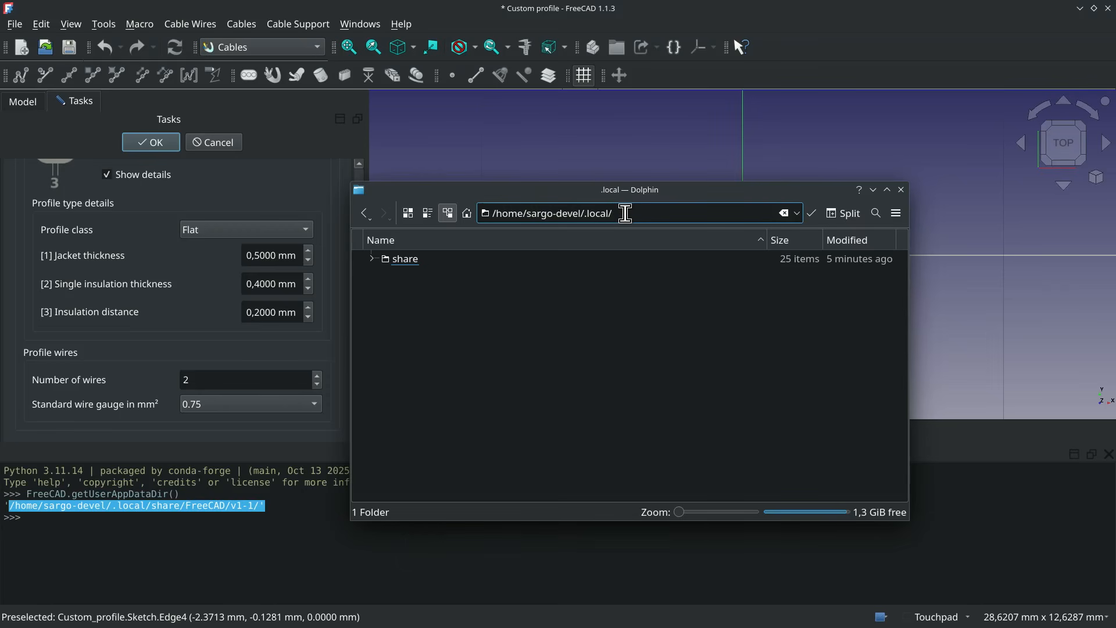
{"action": "left_click_drag", "start_coordinate": [625, 213], "coordinate": [488, 215]}
{"action": "key", "text": "ctrl+v"}
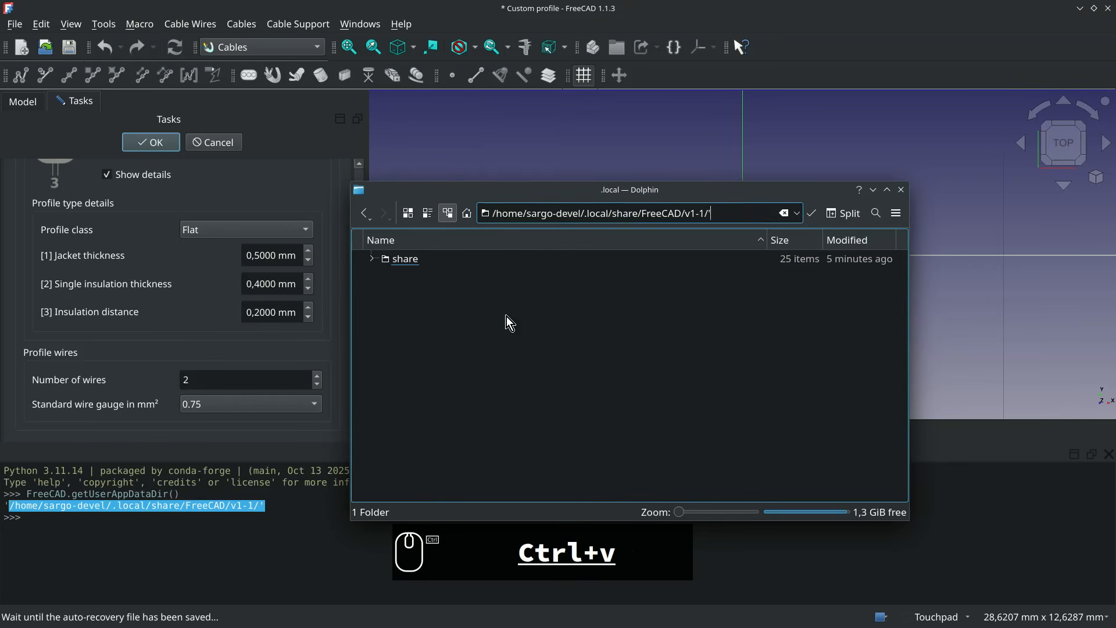
{"action": "key", "text": "BackSpace"}
{"action": "key", "text": "Return"}
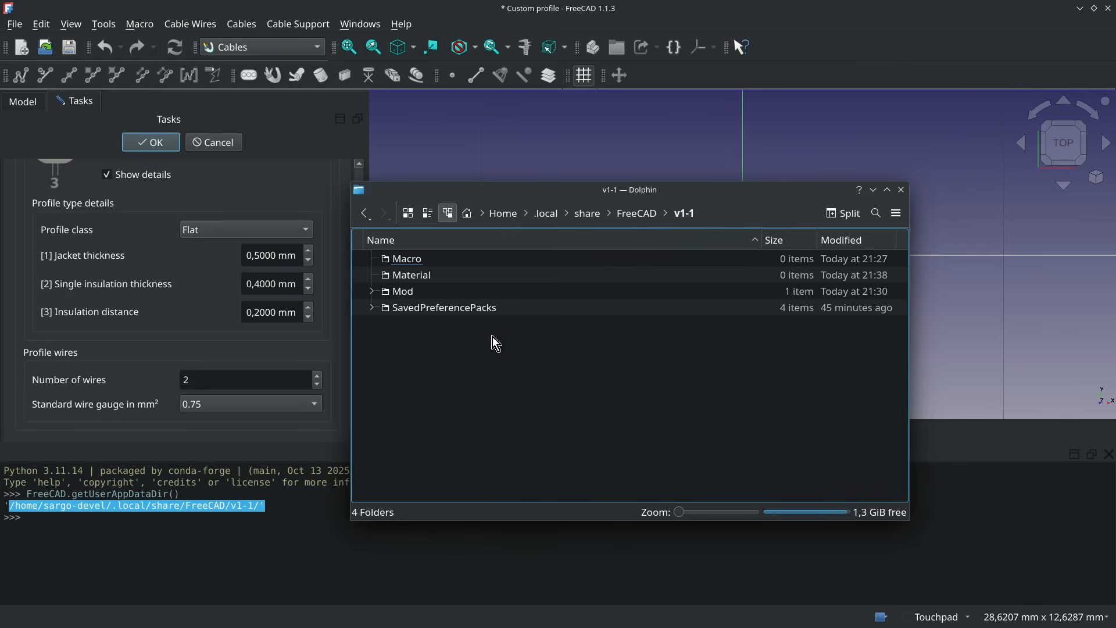
- Create a new folder named Cables inside the v1-1 user data folder
{"action": "right_click", "coordinate": [424, 384]}
{"action": "mouse_move", "coordinate": [465, 389]}
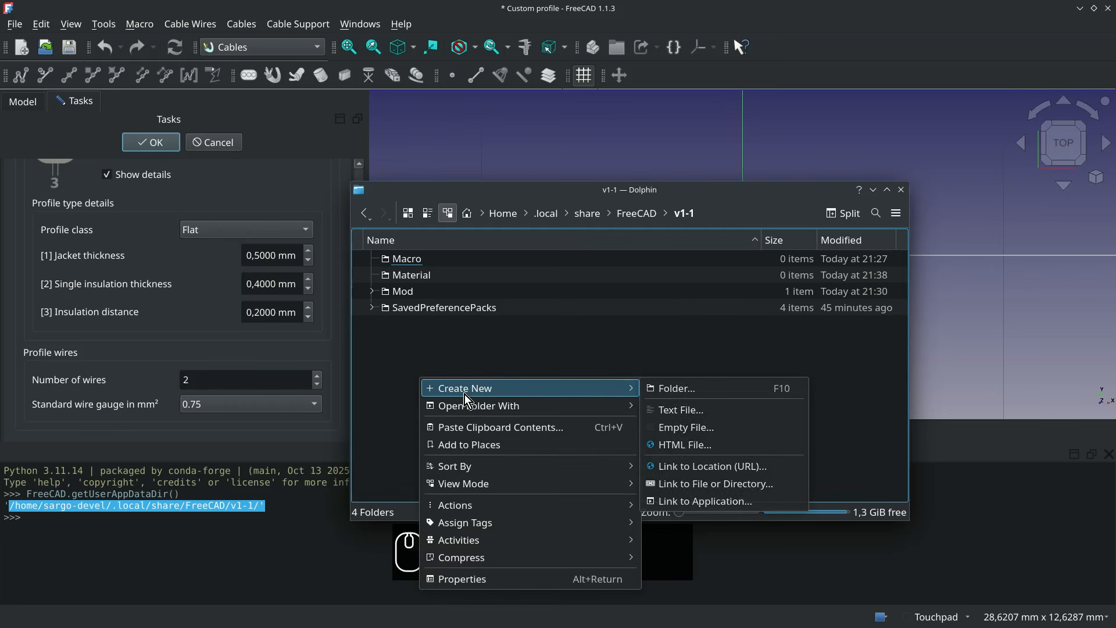
{"action": "left_click", "coordinate": [671, 386]}
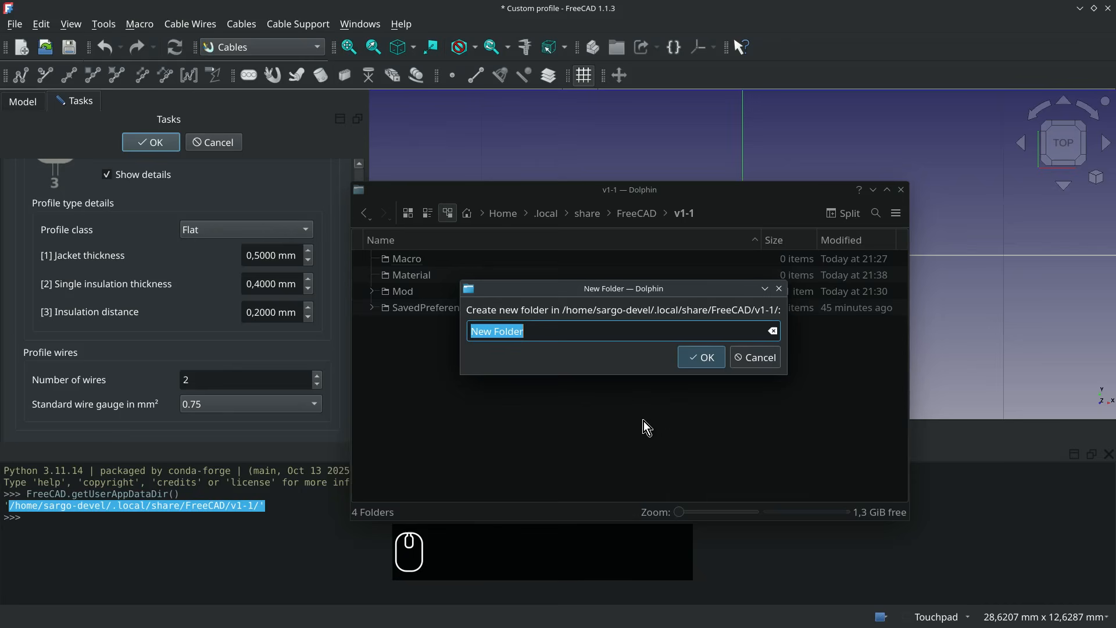
{"action": "type", "text": "Cables"}
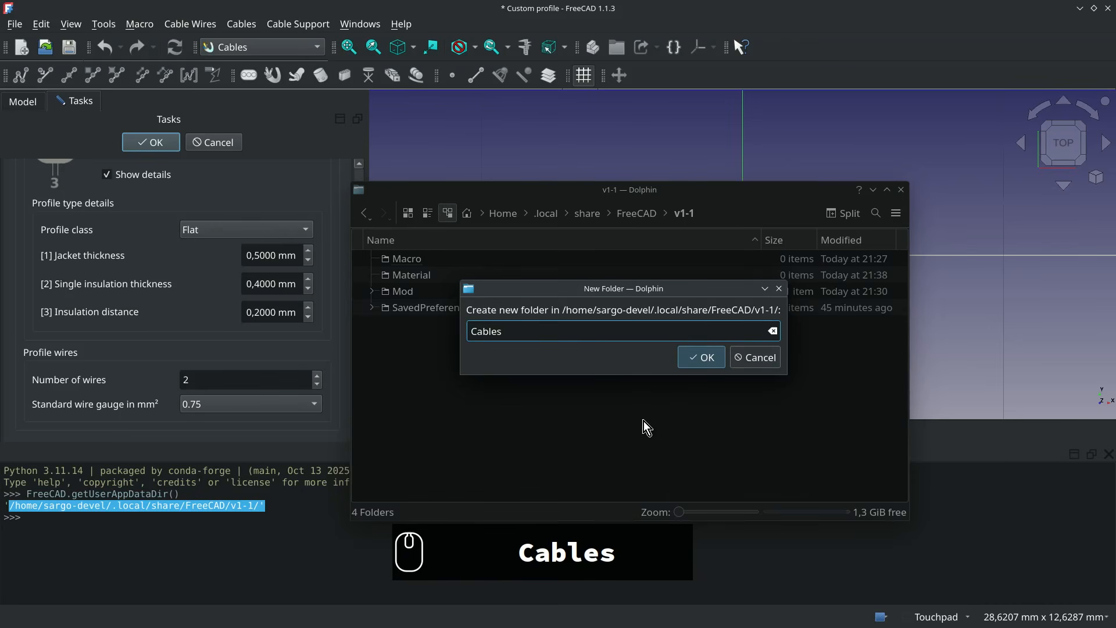
{"action": "key", "text": "Return"}
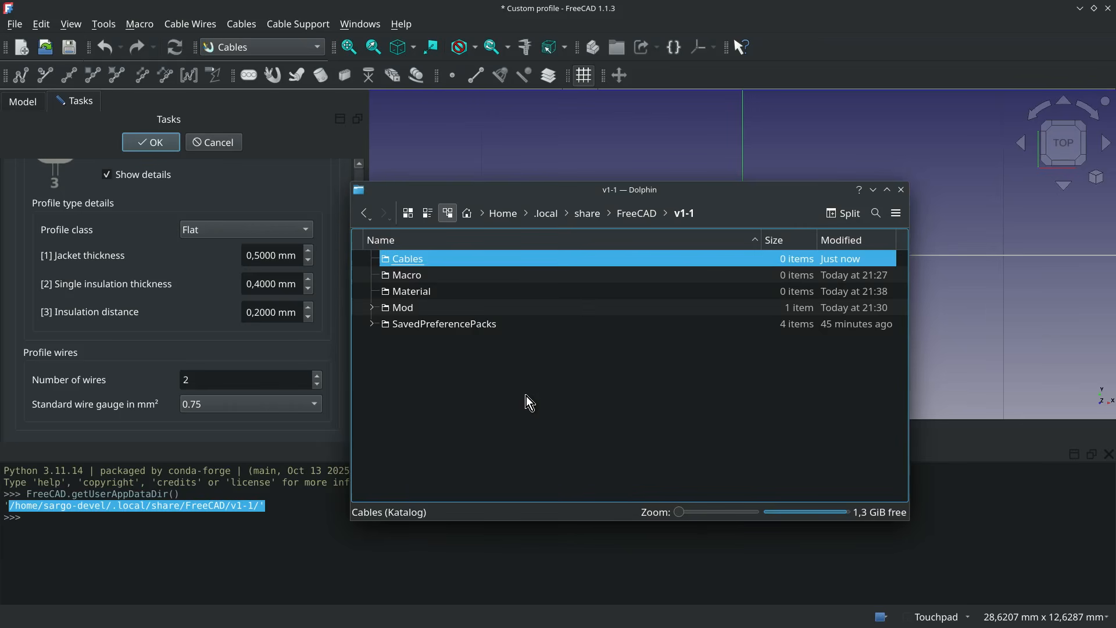
- Split the file view and browse one side to Mod/Cables/freecad/cables/resources/presets
{"action": "left_click", "coordinate": [859, 217]}
{"action": "left_click", "coordinate": [547, 372]}
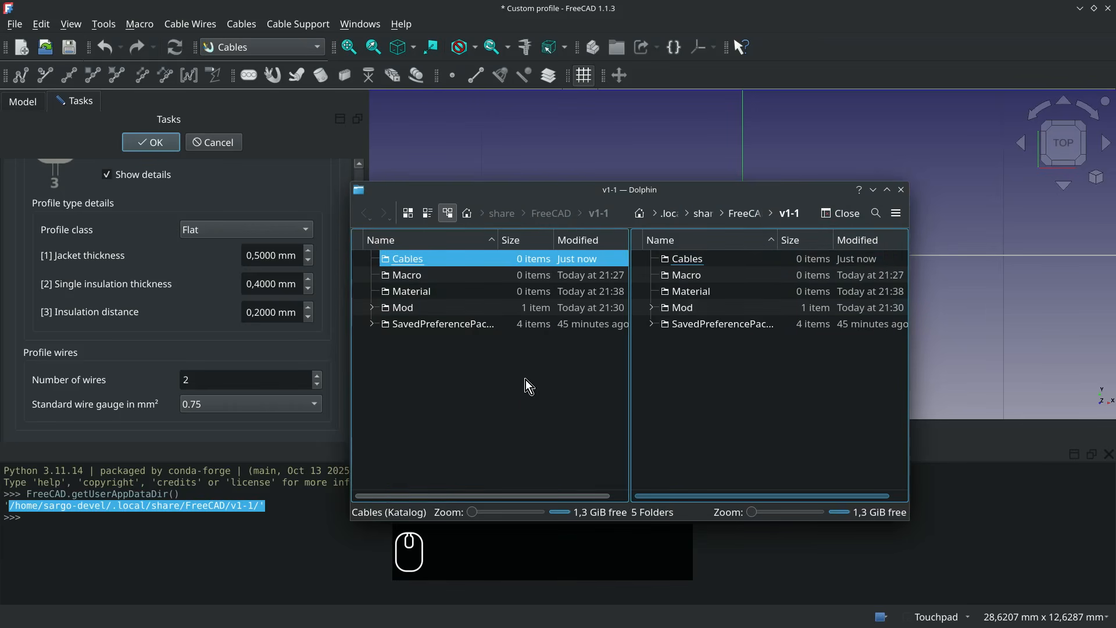
{"action": "double_click", "coordinate": [409, 313]}
{"action": "double_click", "coordinate": [411, 261]}
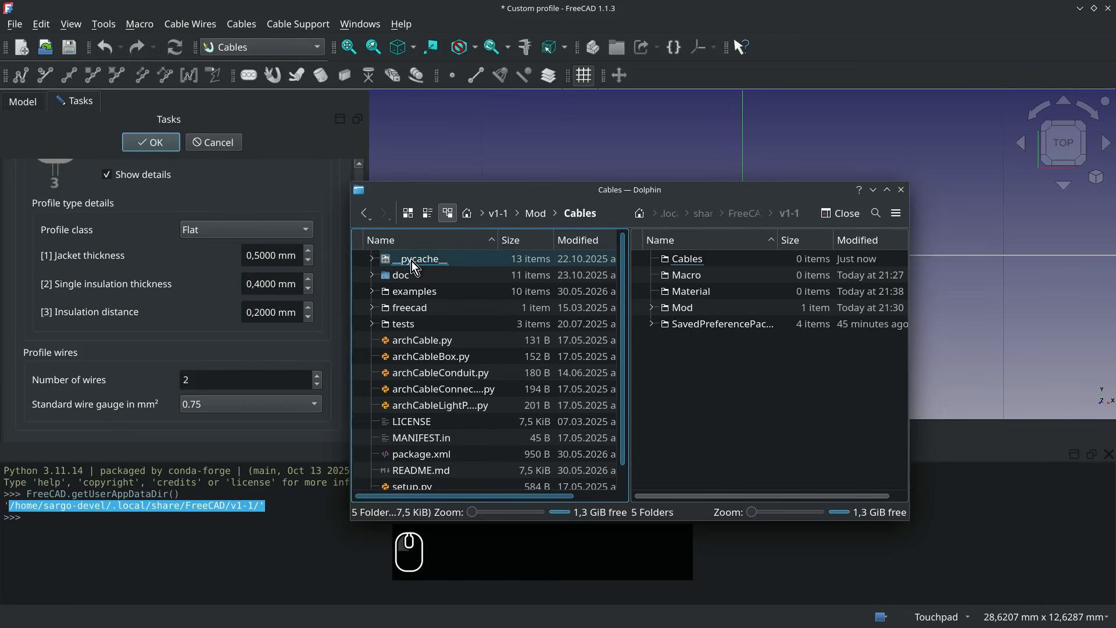
{"action": "double_click", "coordinate": [416, 308]}
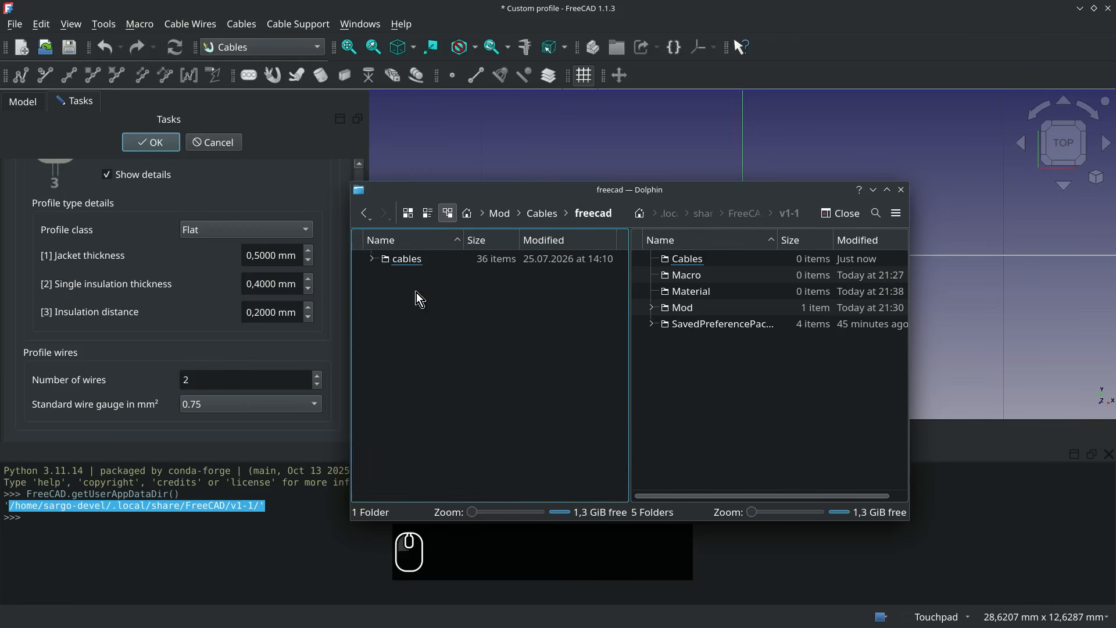
{"action": "left_click", "coordinate": [414, 260]}
{"action": "double_click", "coordinate": [414, 260]}
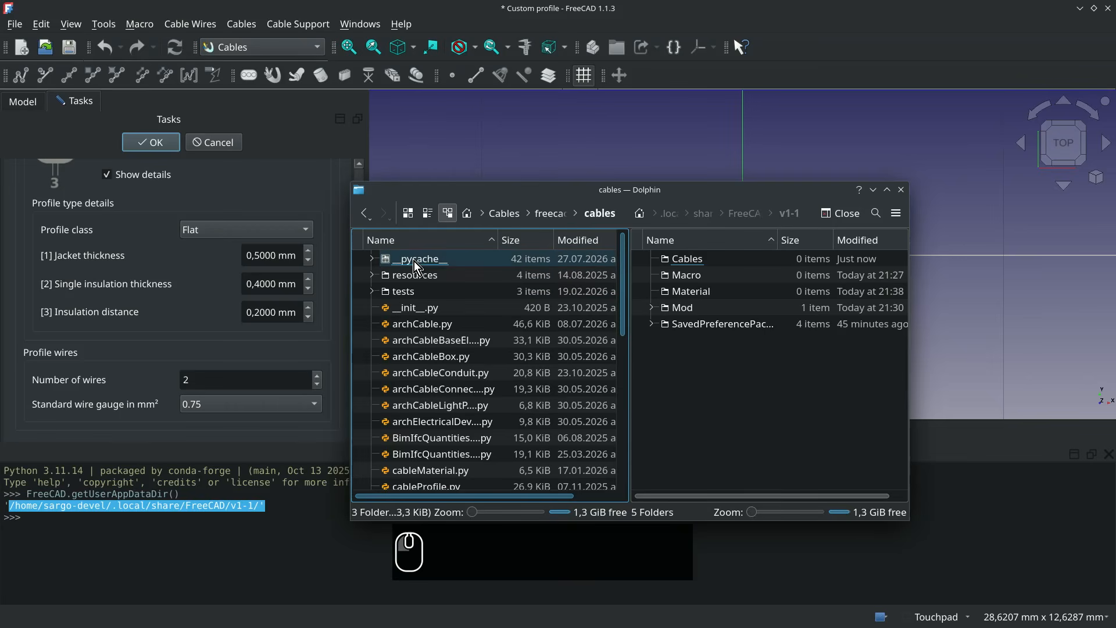
{"action": "left_click", "coordinate": [413, 273]}
{"action": "double_click", "coordinate": [414, 274]}
{"action": "left_click", "coordinate": [413, 274]}
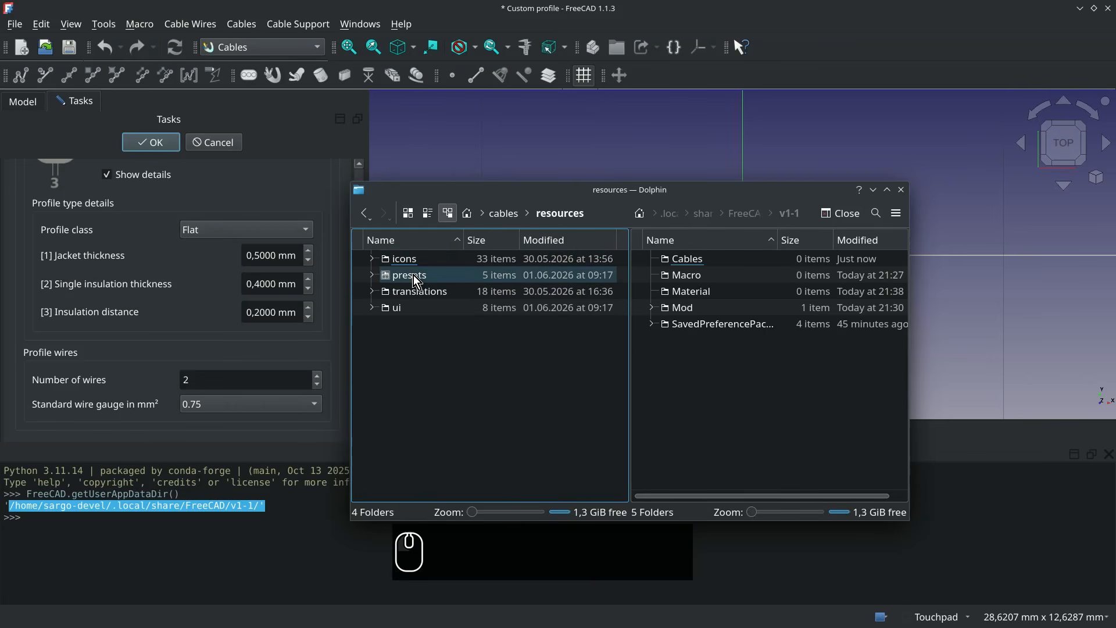
{"action": "double_click", "coordinate": [413, 274]}
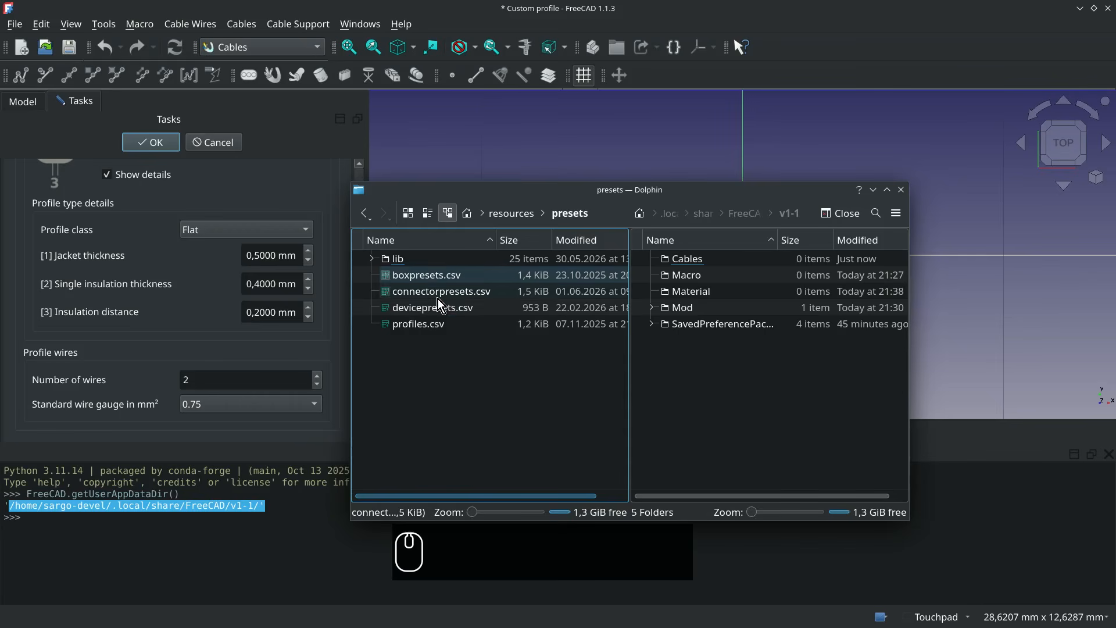
- Copy profiles.csv from the presets folder into the new v1-1/Cables folder and close the split presets view
{"action": "left_click", "coordinate": [438, 323]}
{"action": "left_click", "coordinate": [439, 323]}
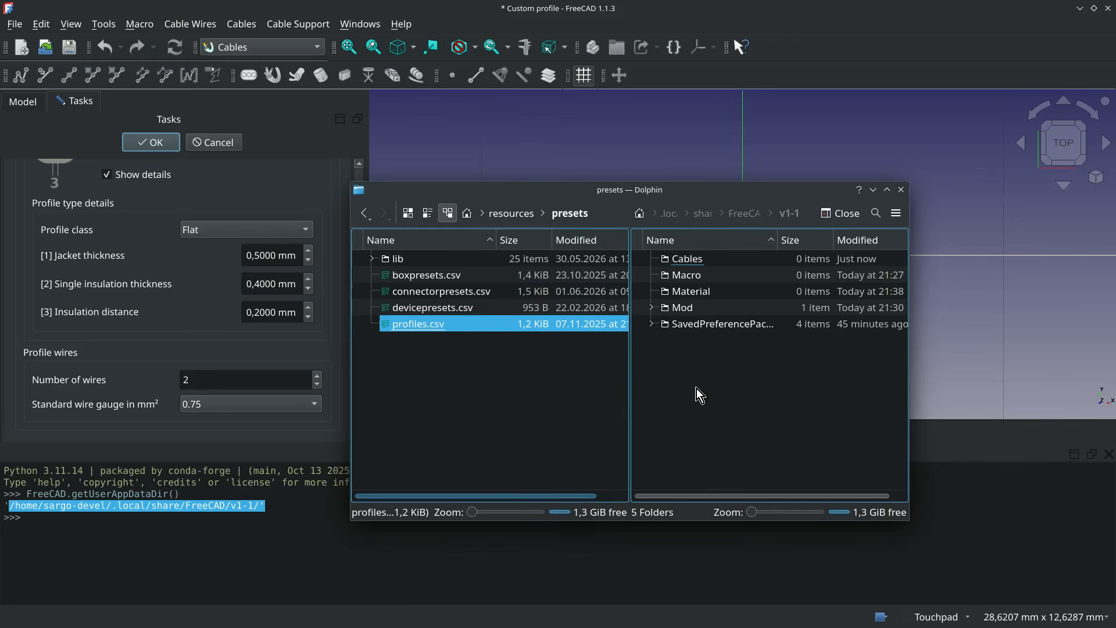
{"action": "double_click", "coordinate": [697, 260]}
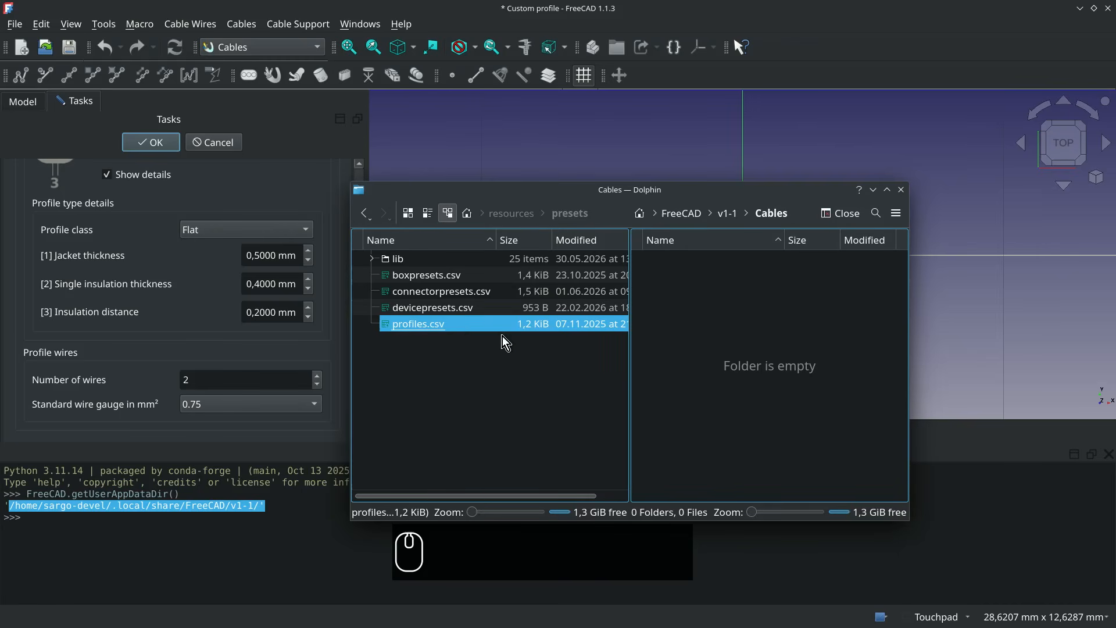
{"action": "left_click_drag", "start_coordinate": [468, 328], "coordinate": [738, 320]}
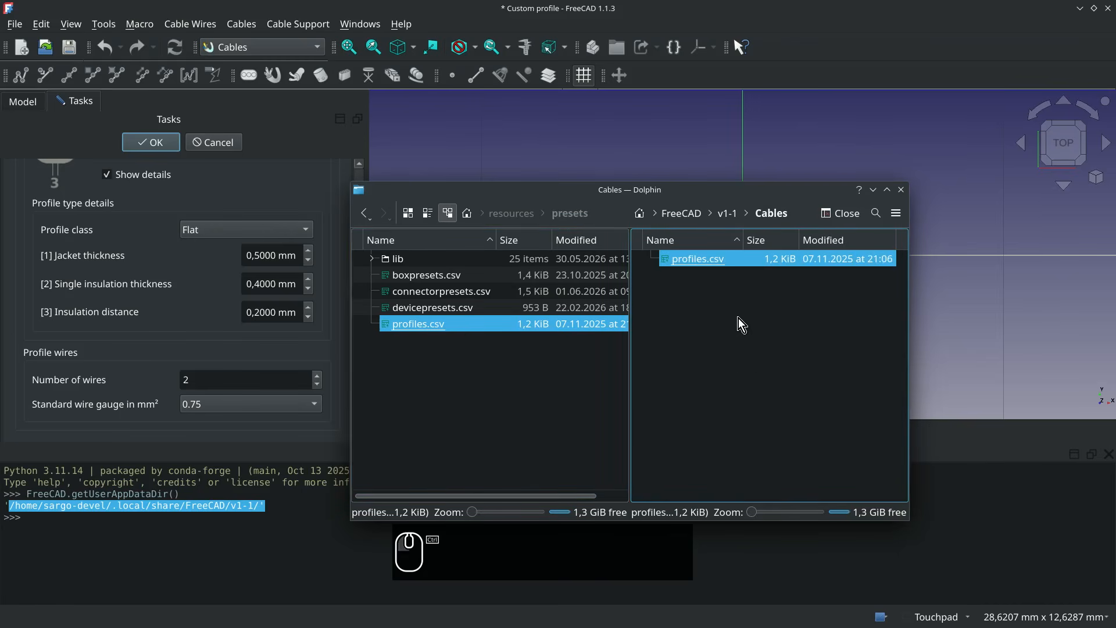
{"action": "left_click", "coordinate": [476, 410]}
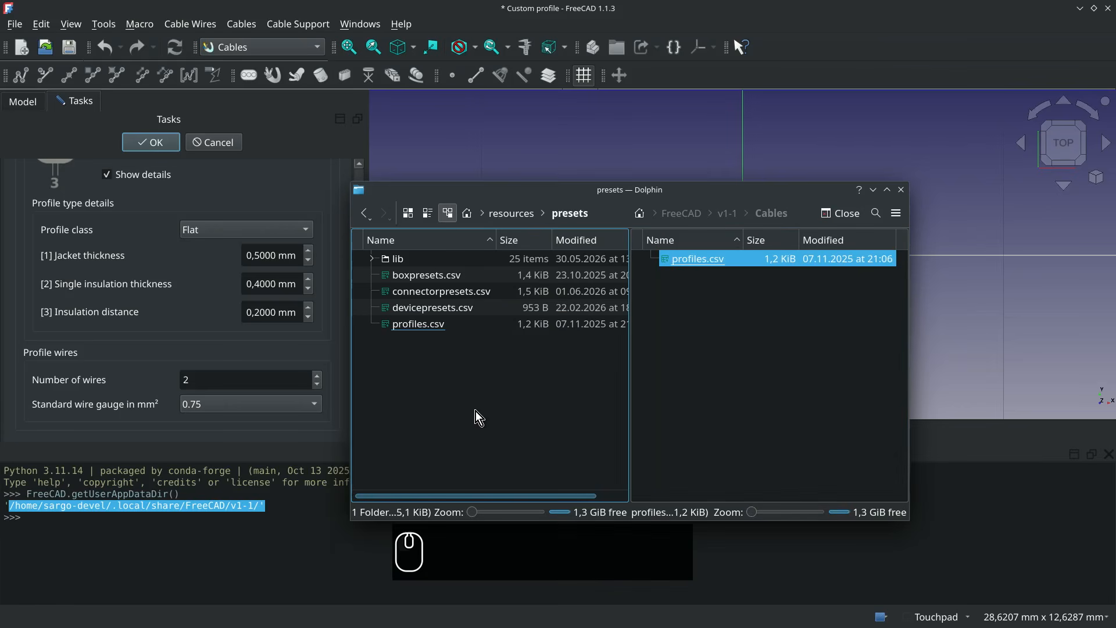
{"action": "left_click", "coordinate": [838, 217]}
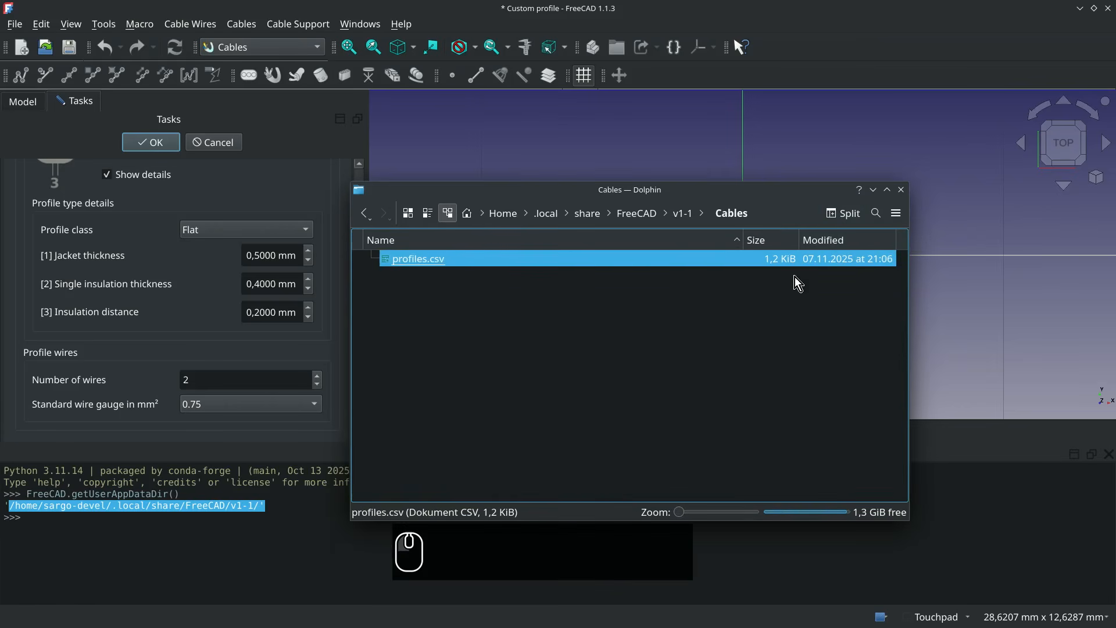
- Bring up the choice of alternative applications for opening the copied profiles.csv
{"action": "right_click", "coordinate": [452, 264]}
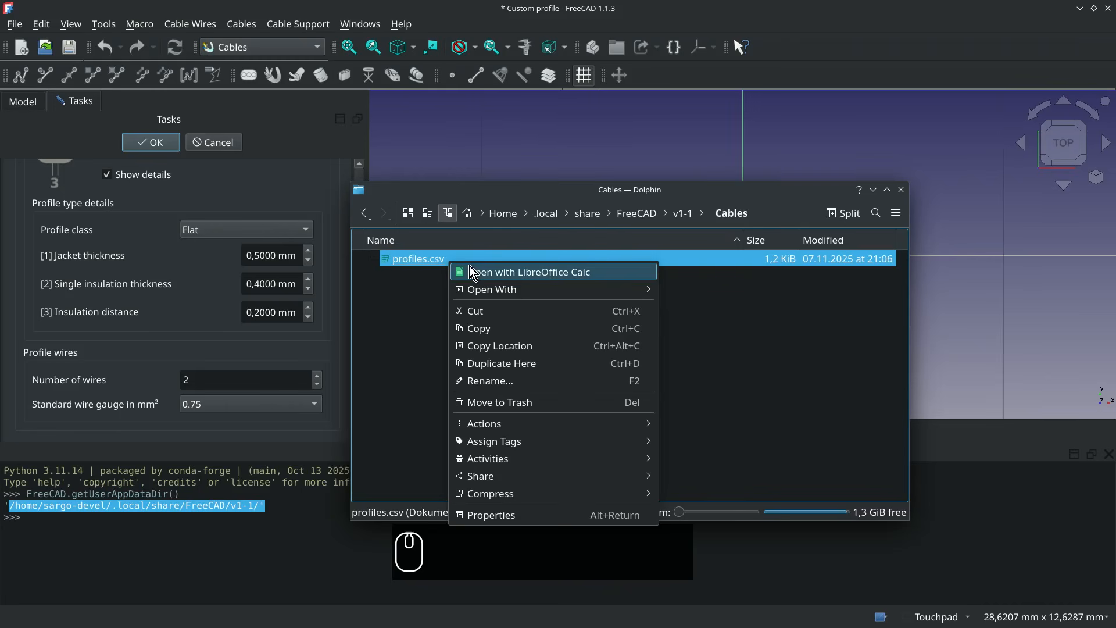
{"action": "mouse_move", "coordinate": [530, 287]}
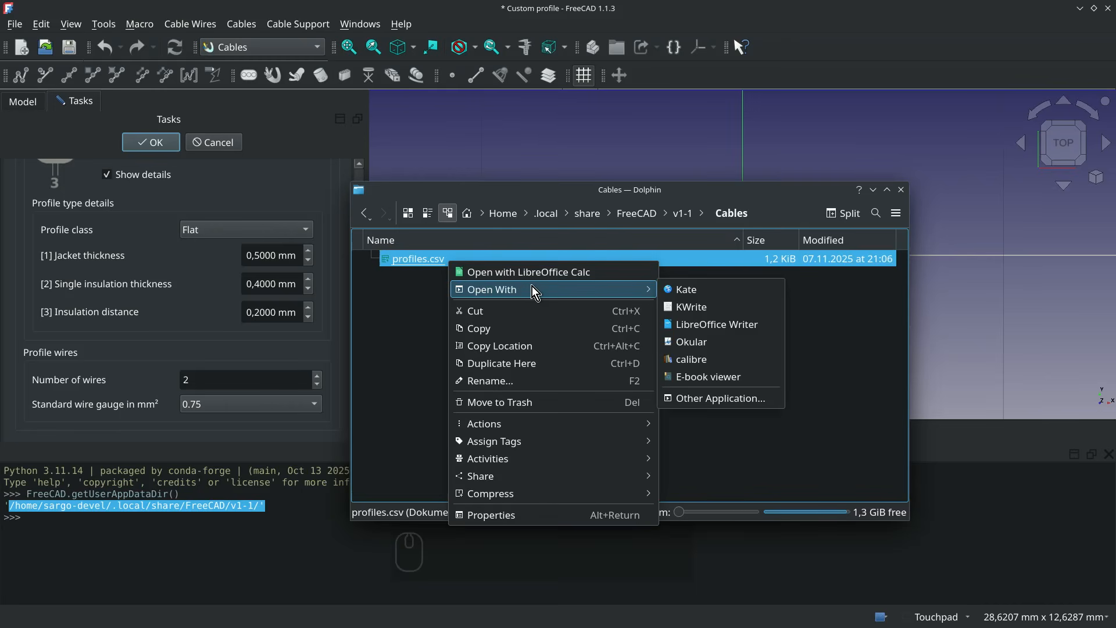
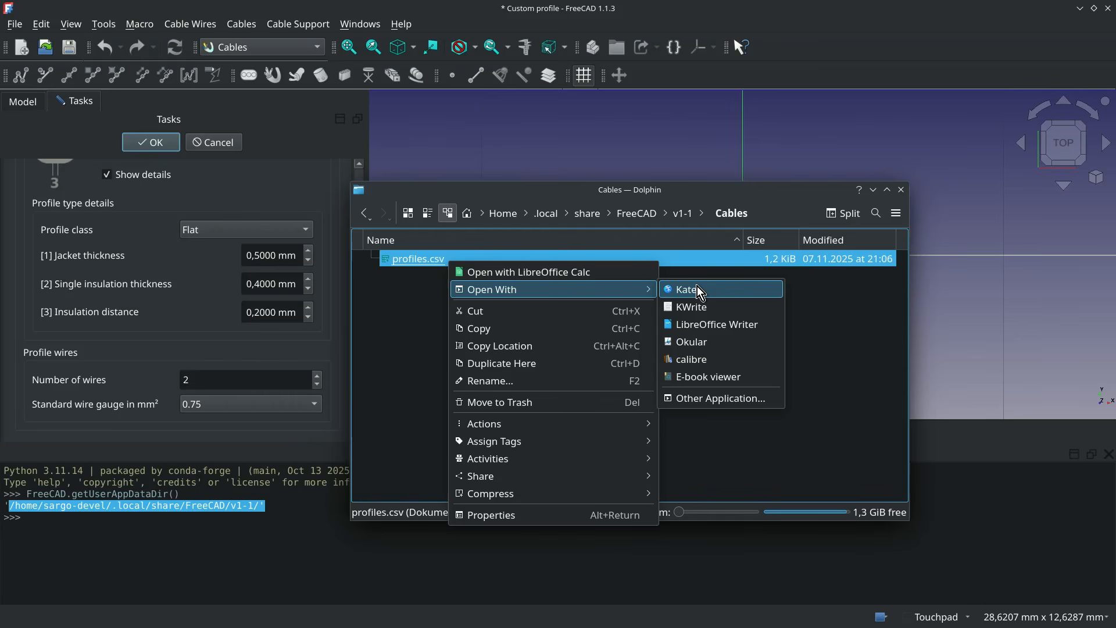
- Open profiles.csv in Kate and delete all existing F-profile, R-profile and preset entries, keeping the comment lines
{"action": "left_click", "coordinate": [696, 286]}
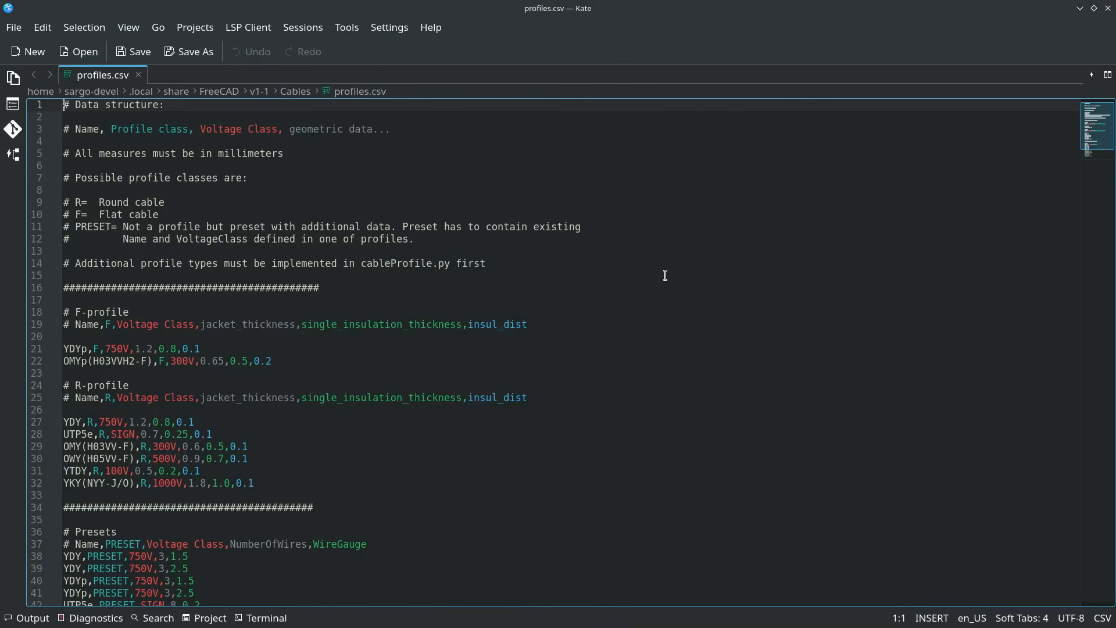
{"action": "scroll", "coordinate": [254, 215], "scroll_direction": "down", "scroll_amount": 3}
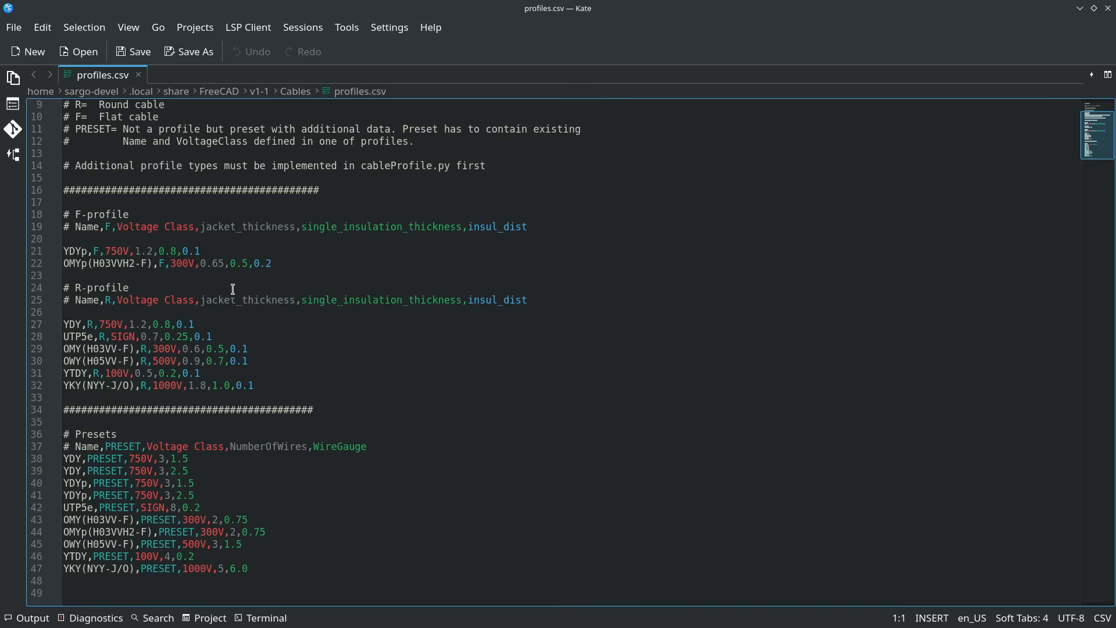
{"action": "left_click_drag", "start_coordinate": [272, 263], "coordinate": [63, 251]}
{"action": "key", "text": "Delete"}
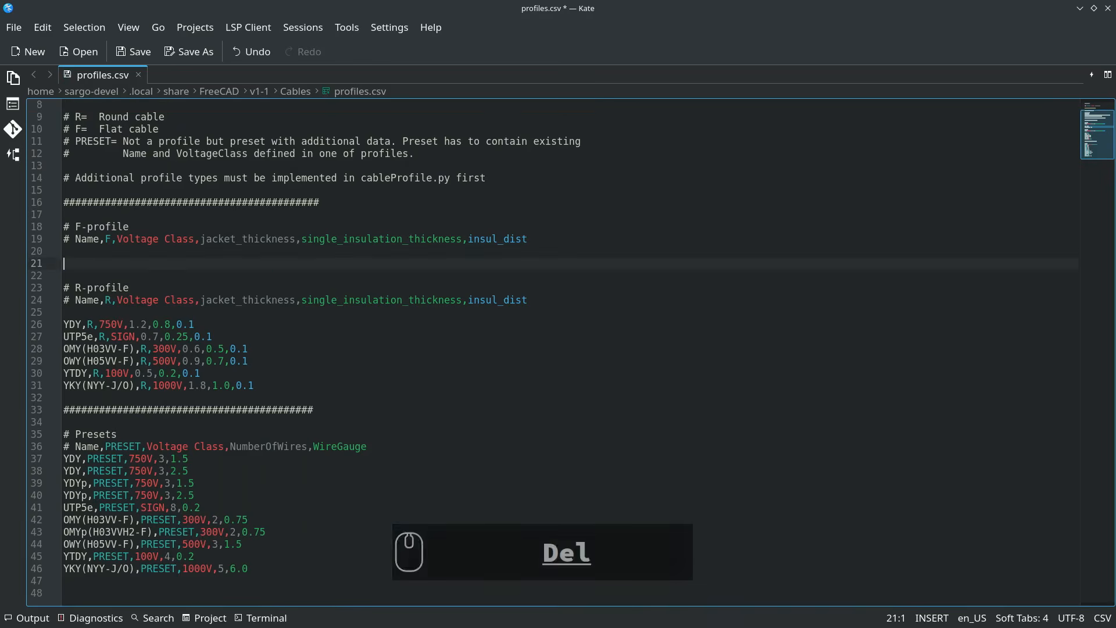
{"action": "left_click_drag", "start_coordinate": [271, 386], "coordinate": [47, 329]}
{"action": "key", "text": "Delete"}
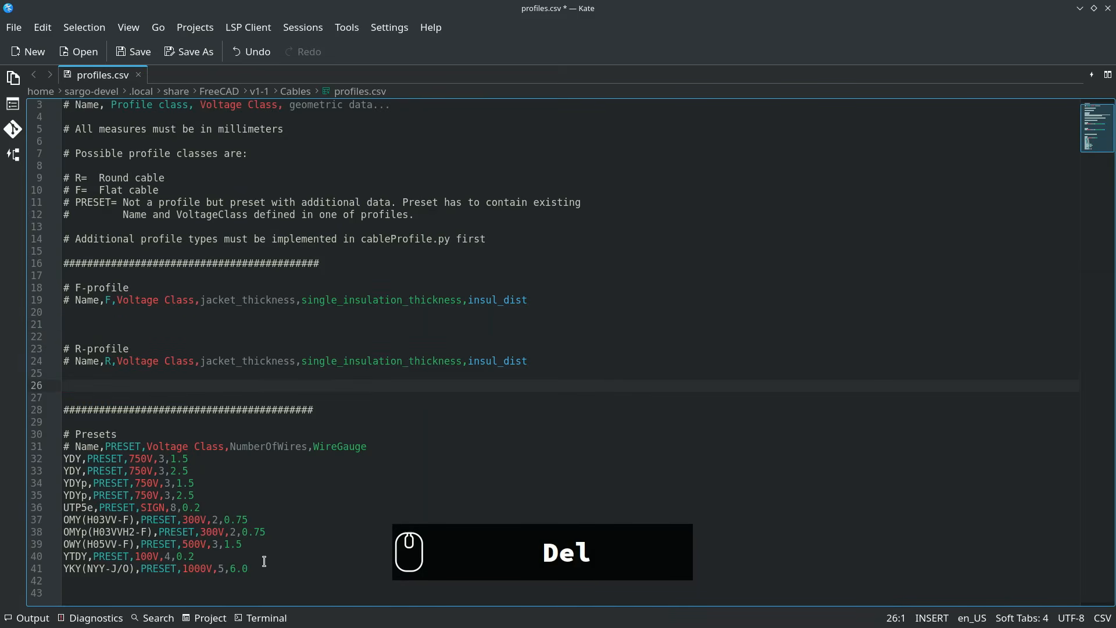
{"action": "left_click_drag", "start_coordinate": [259, 568], "coordinate": [64, 464]}
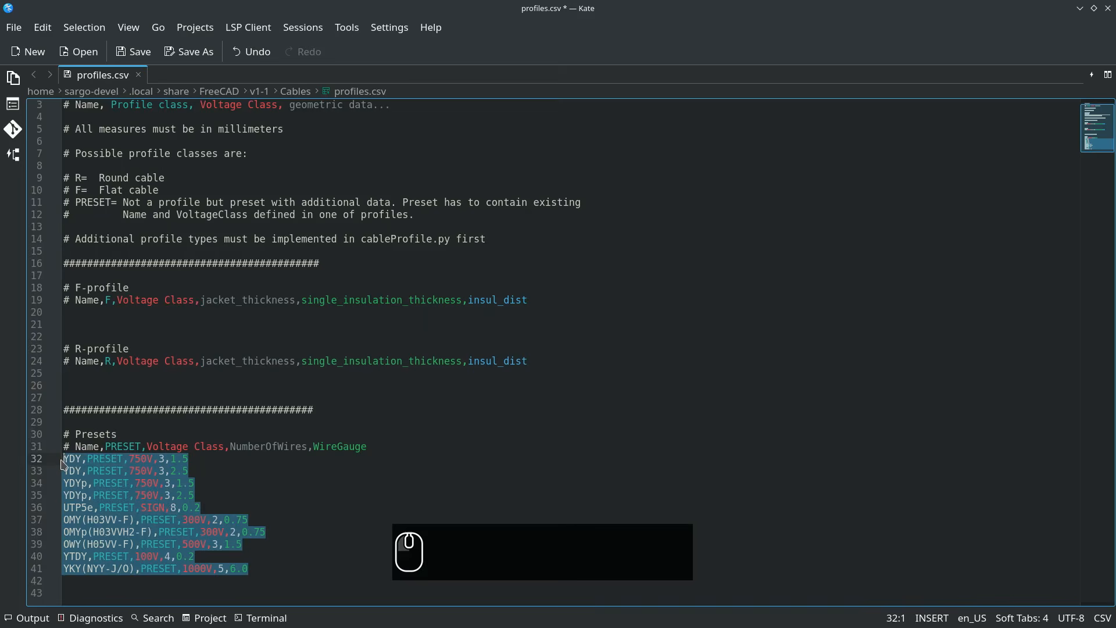
{"action": "key", "text": "Delete"}
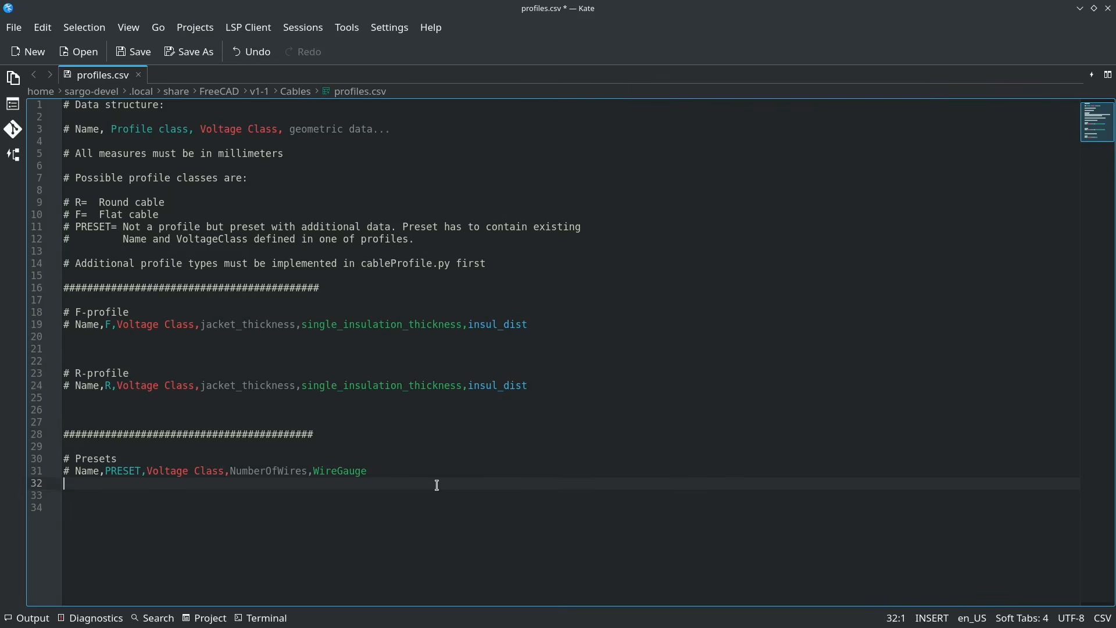
- Shrink the editor window and start an entry under F-profile with name MyCable, class F and voltage class 750V
{"action": "left_click", "coordinate": [1093, 9]}
{"action": "scroll", "coordinate": [797, 357], "scroll_direction": "down", "scroll_amount": 3}
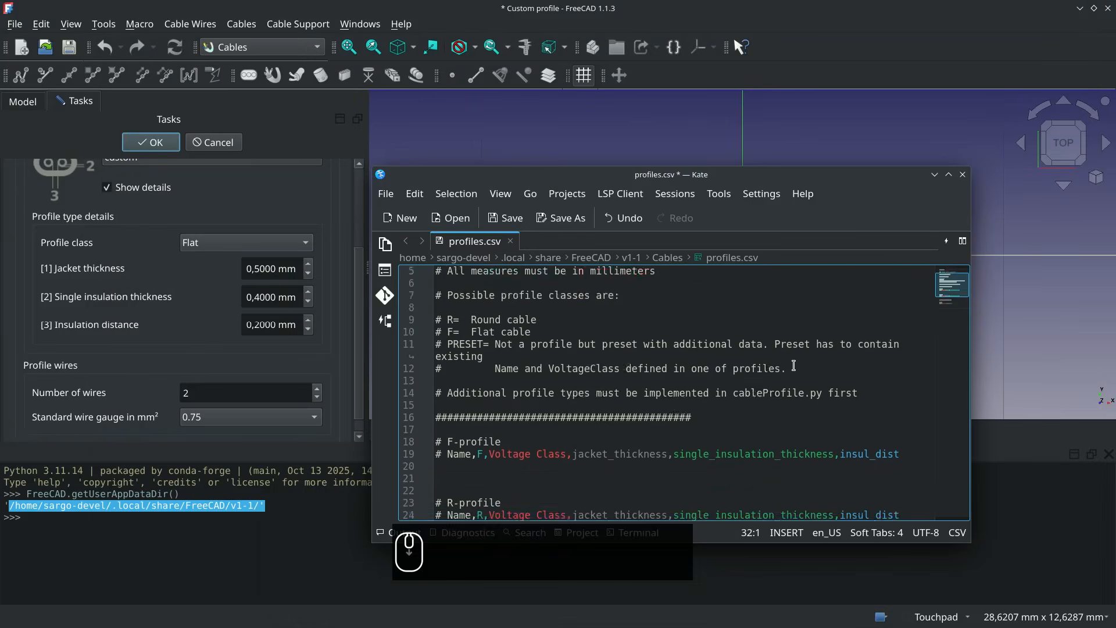
{"action": "left_click", "coordinate": [582, 409]}
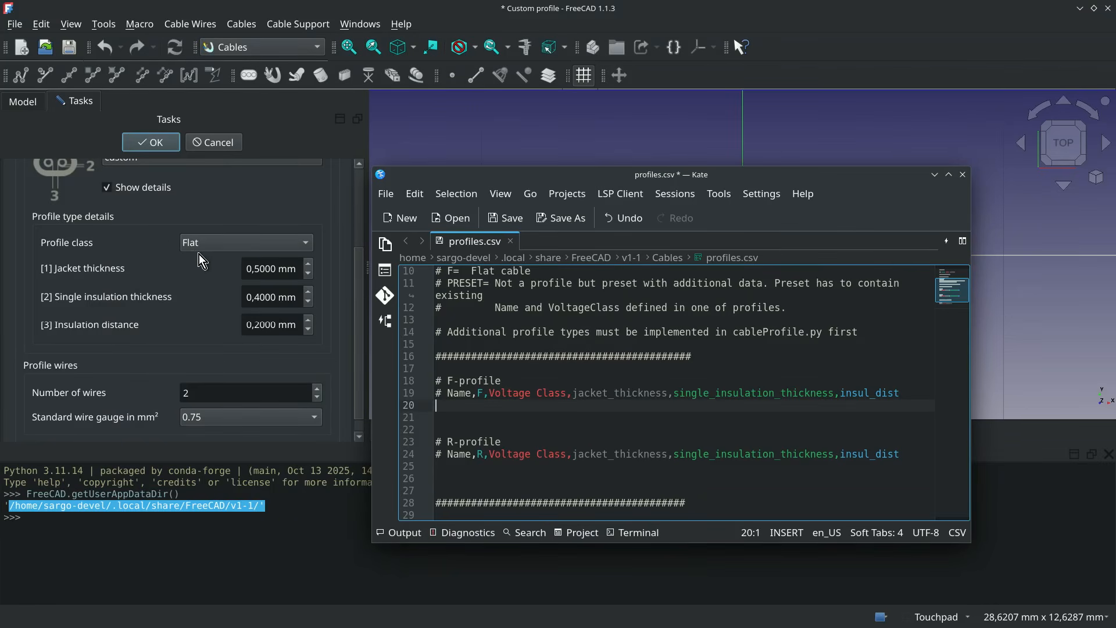
{"action": "left_click", "coordinate": [470, 406]}
{"action": "type", "text": "MyCable,"}
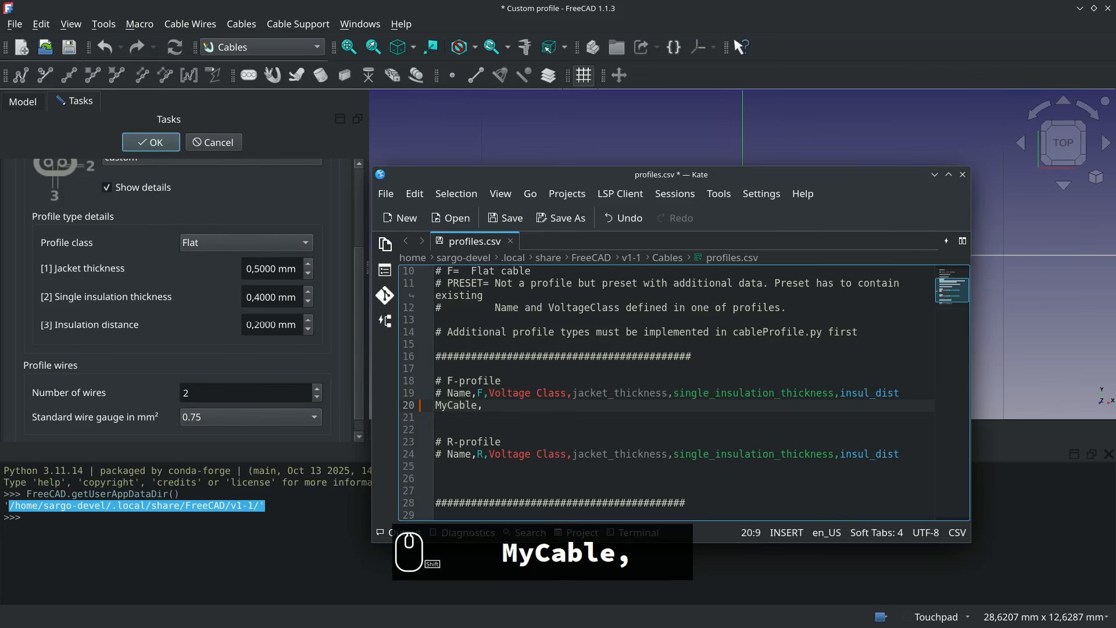
{"action": "type", "text": "F"}
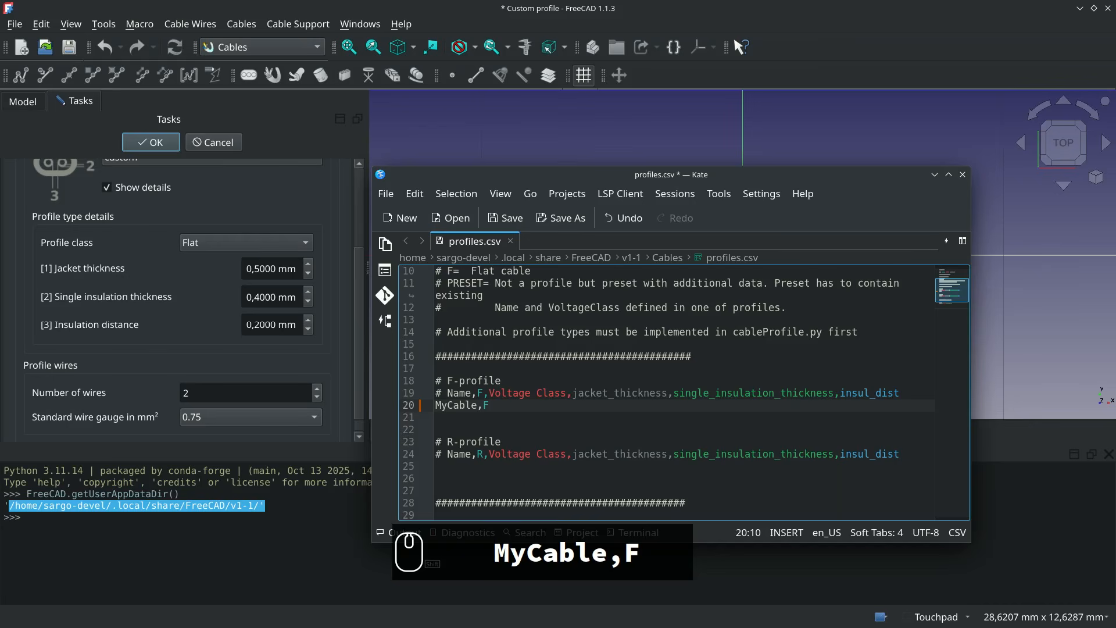
{"action": "type", "text": ","}
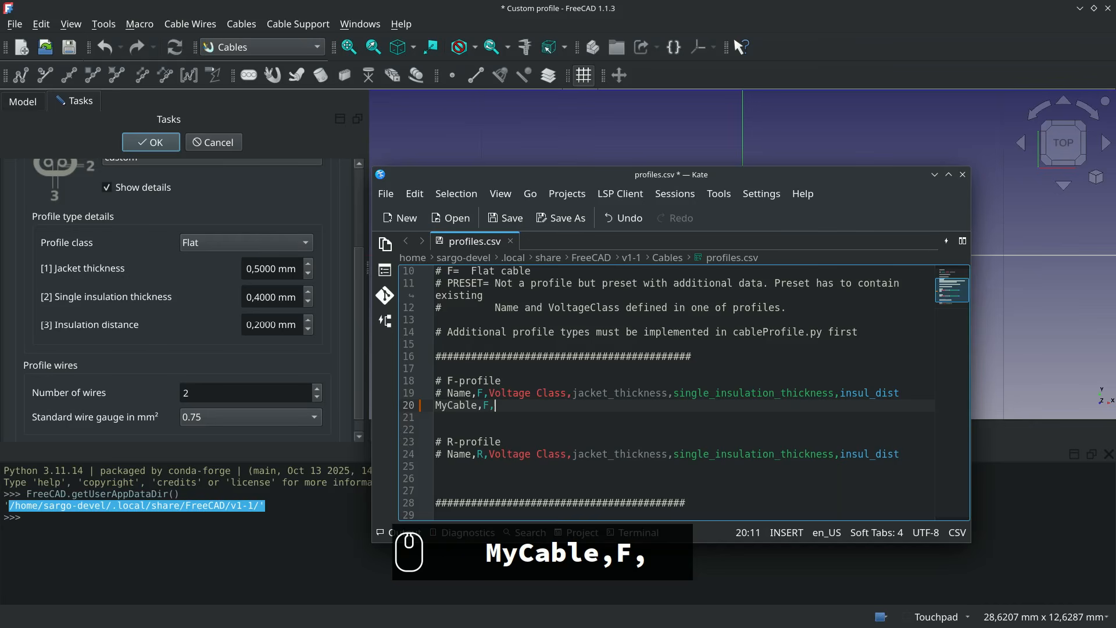
{"action": "type", "text": "750"}
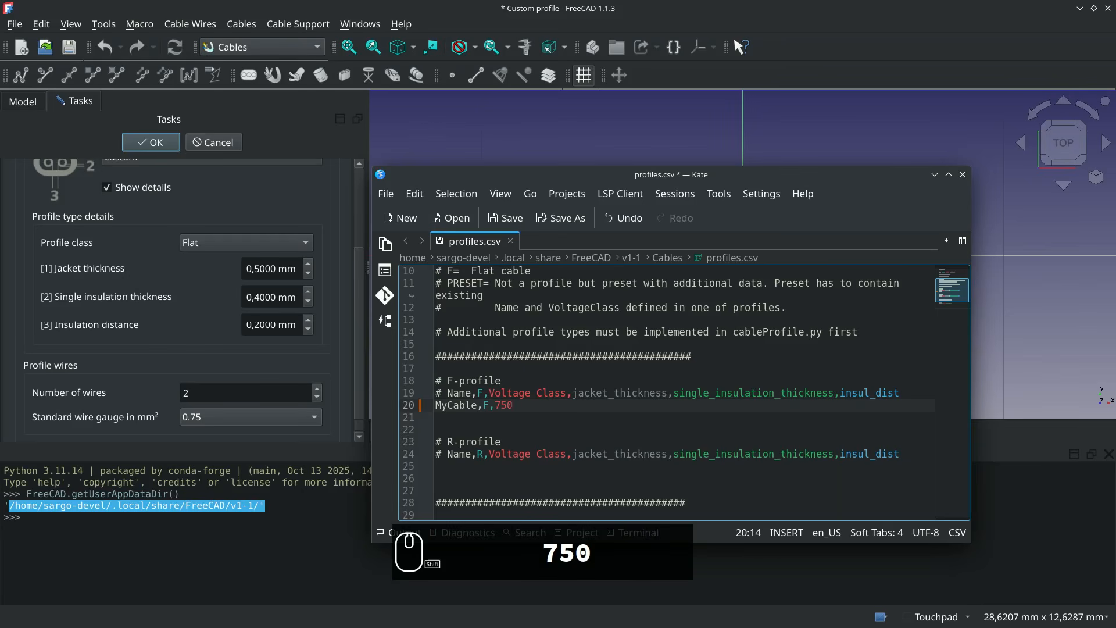
{"action": "type", "text": "V,"}
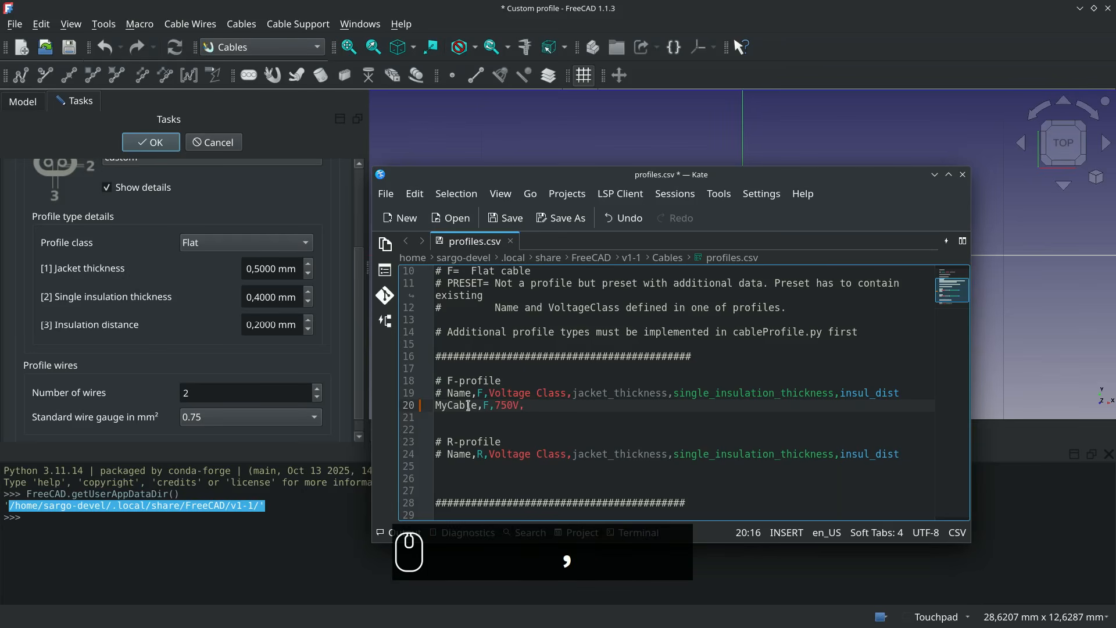
{"action": "type", "text": "0,5"}
- Complete the MyCable F-profile entry with jacket thickness 0.5, single insulation thickness 0.4 and insulation distance 0.2
{"action": "key", "text": "BackSpace"}
{"action": "key", "text": "BackSpace"}
{"action": "type", "text": ".5"}
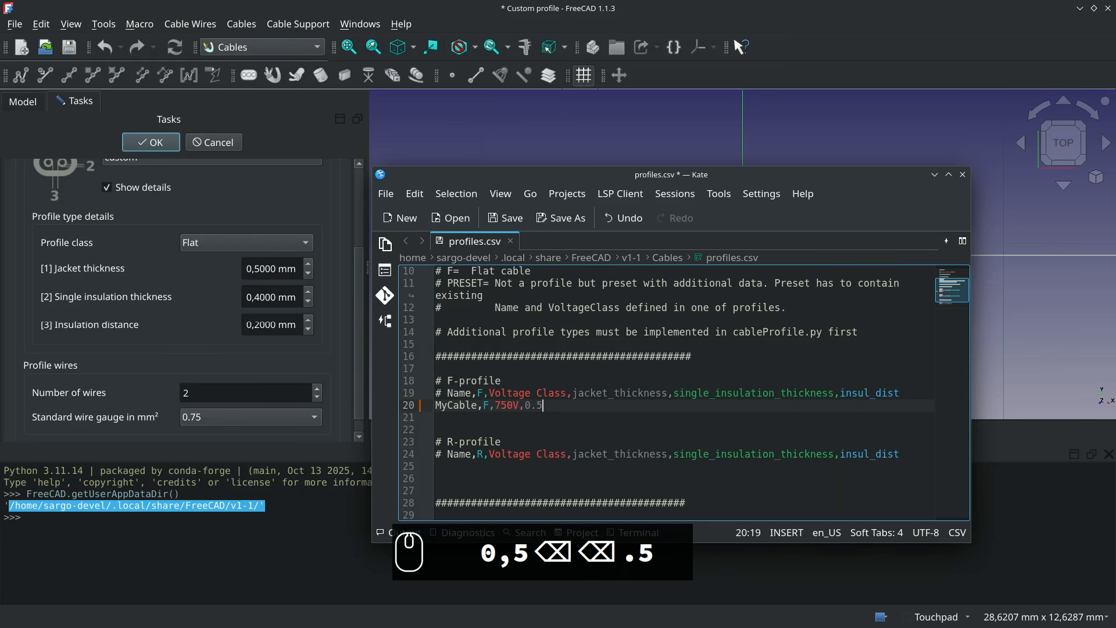
{"action": "type", "text": ","}
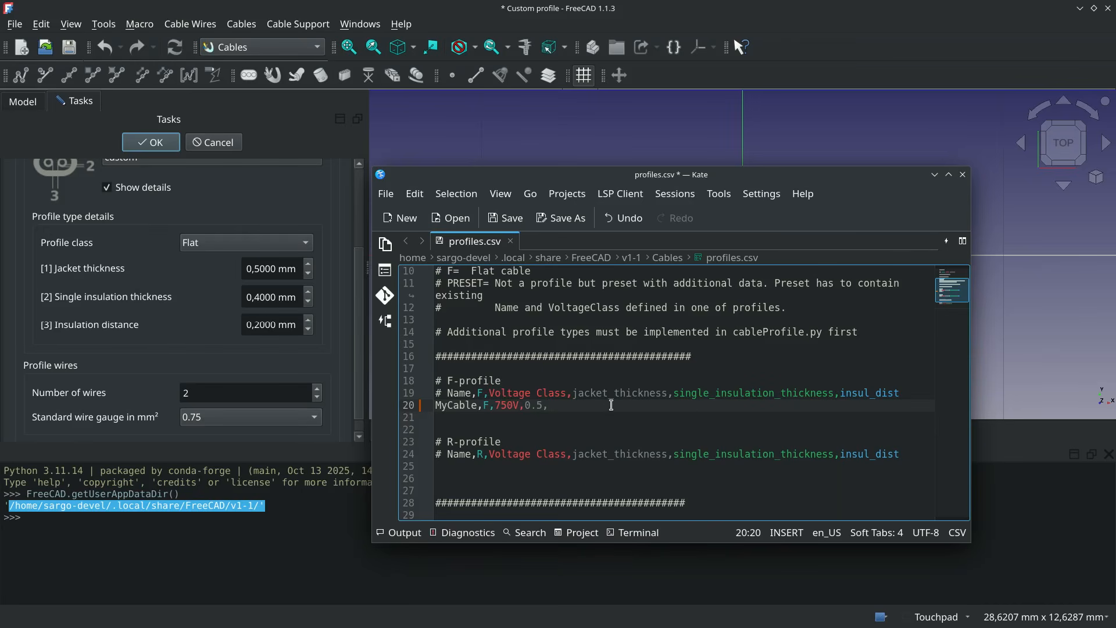
{"action": "type", "text": "0.4,0.2"}
- Add the entry MyCable,PRESET,750V,2,0.75 under Presets and save profiles.csv
{"action": "scroll", "coordinate": [566, 418], "scroll_direction": "down", "scroll_amount": 2}
{"action": "left_click", "coordinate": [497, 477]}
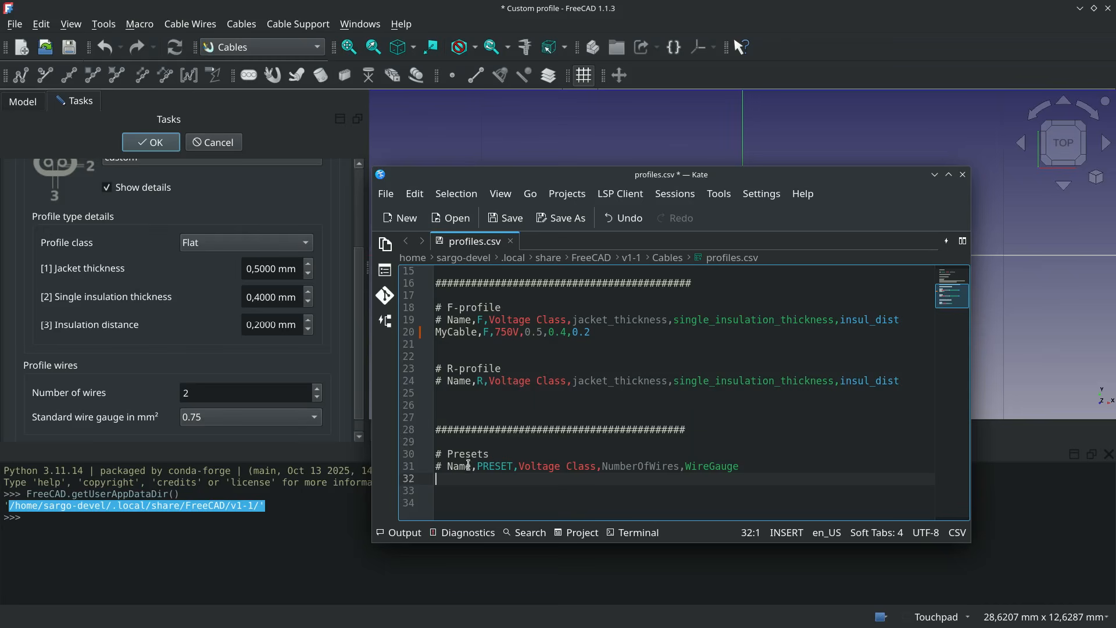
{"action": "type", "text": "MyCable,"}
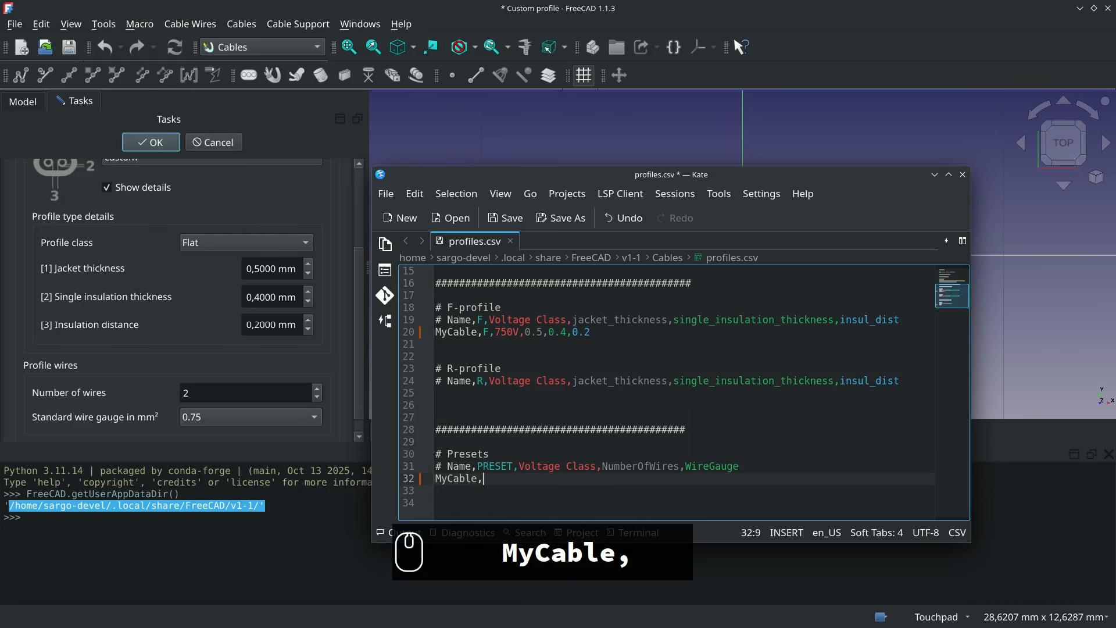
{"action": "type", "text": "PRESET"}
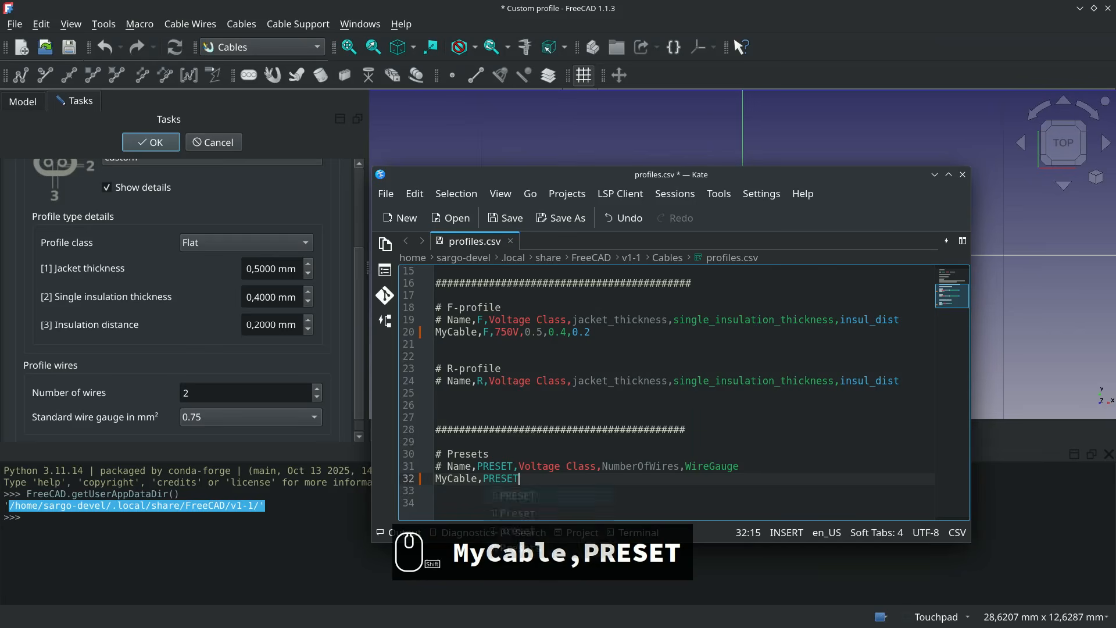
{"action": "type", "text": ","}
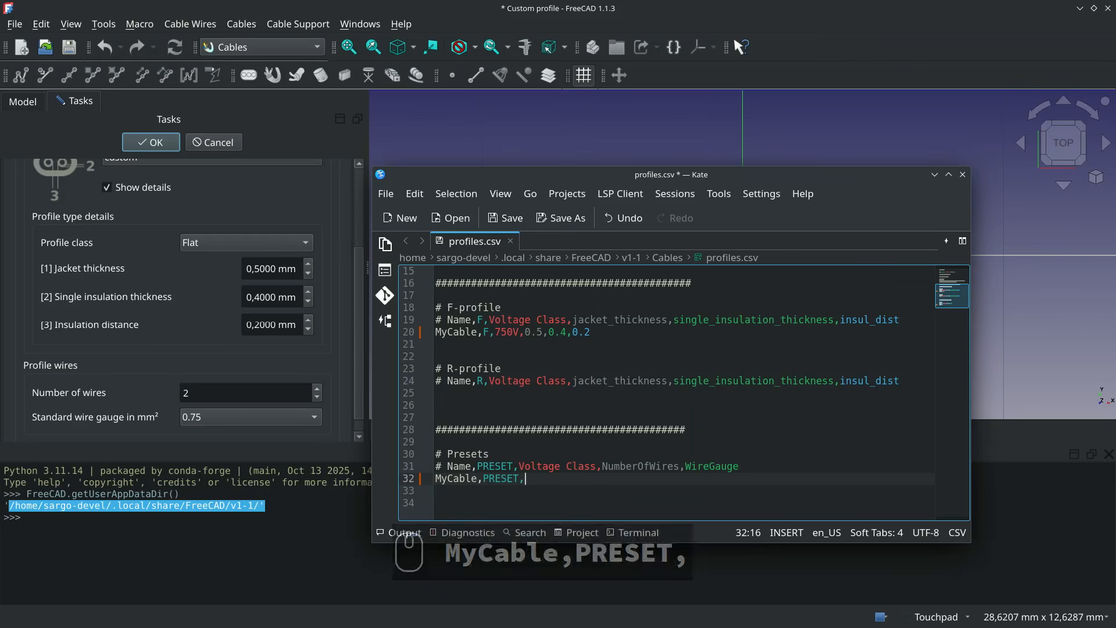
{"action": "type", "text": "750V,"}
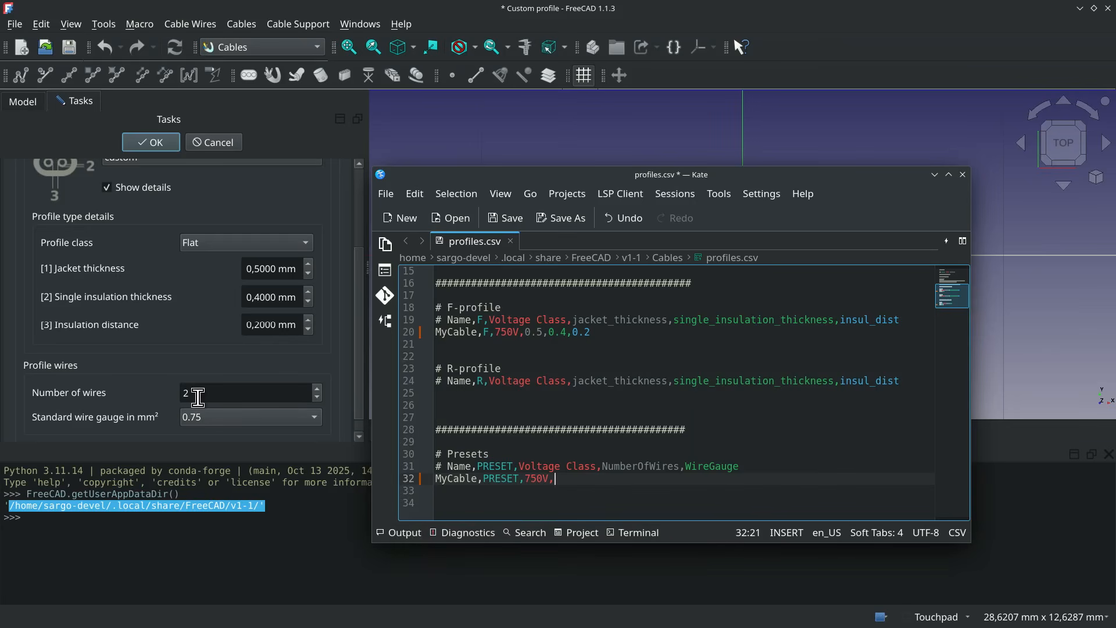
{"action": "type", "text": "2,0.75"}
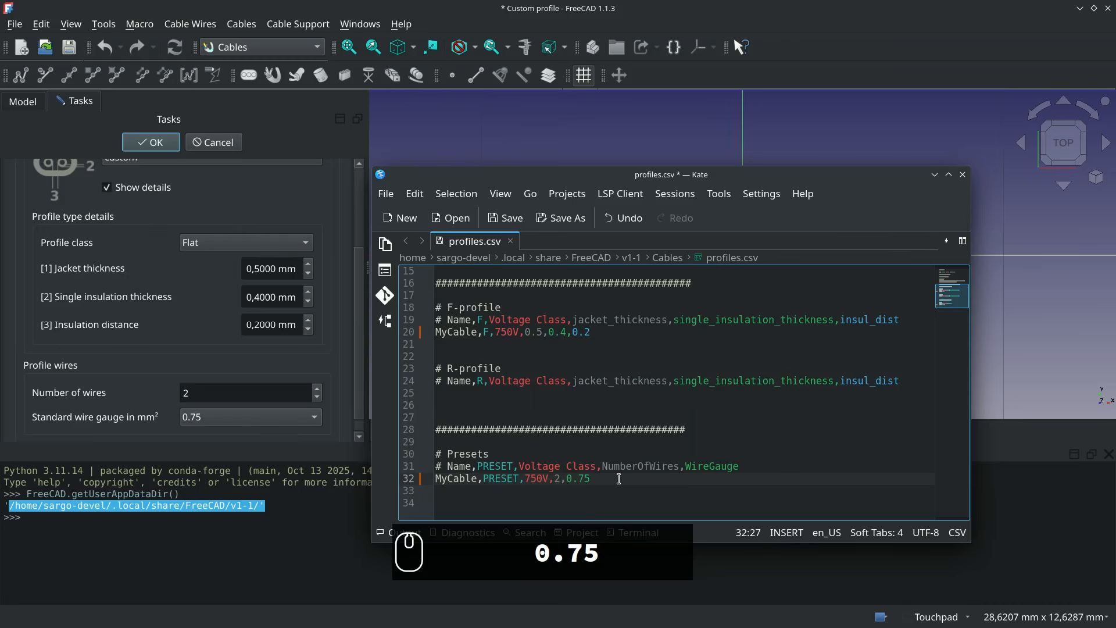
{"action": "key", "text": "ctrl+s"}
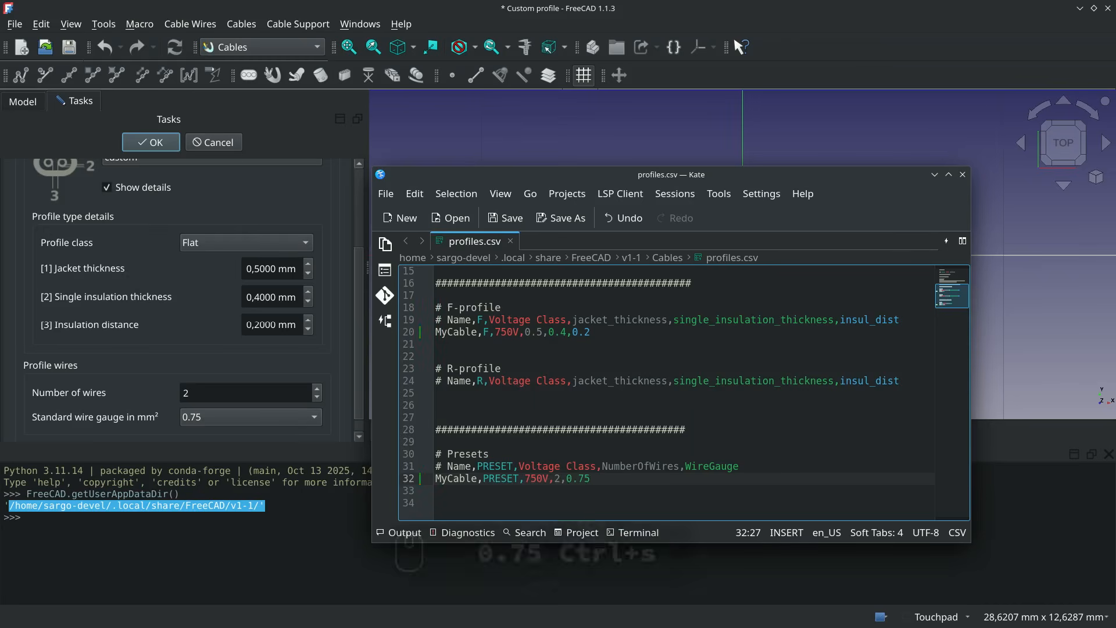
{"action": "left_click", "coordinate": [514, 225]}
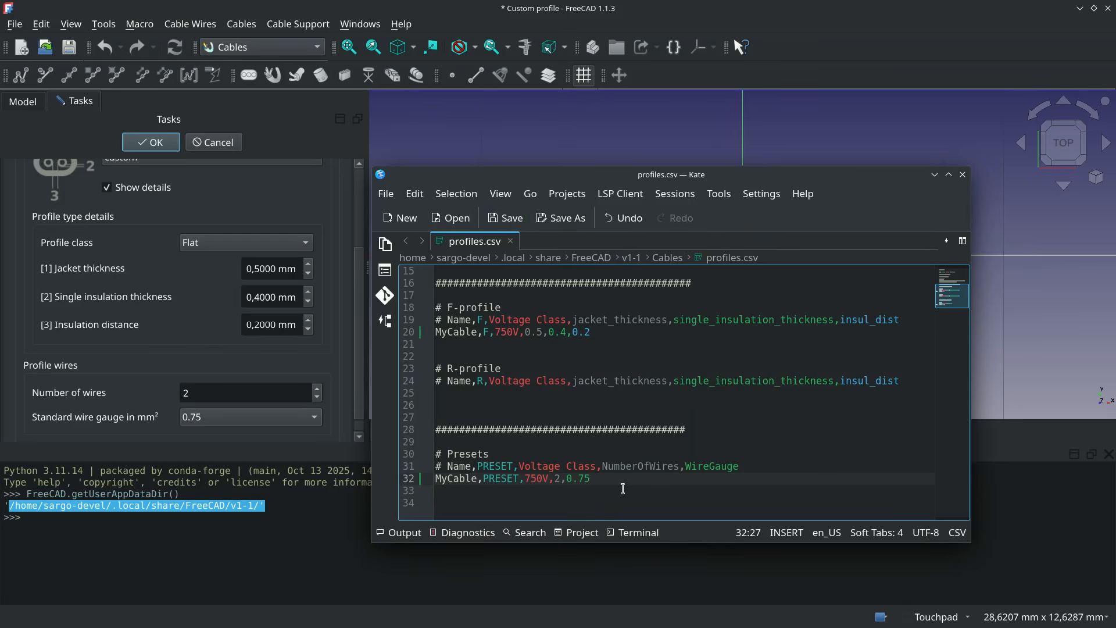
- Switch back to FreeCAD, close the Python console and cancel the pending customized cable profile
{"action": "left_click", "coordinate": [344, 530]}
{"action": "left_click", "coordinate": [1108, 454]}
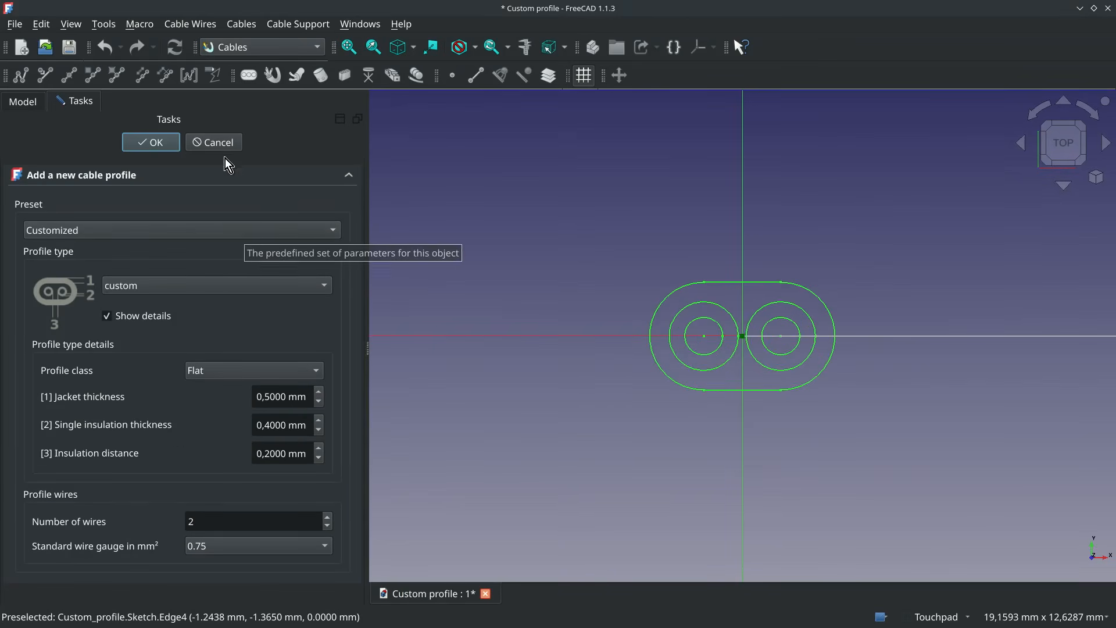
{"action": "left_click", "coordinate": [223, 141]}
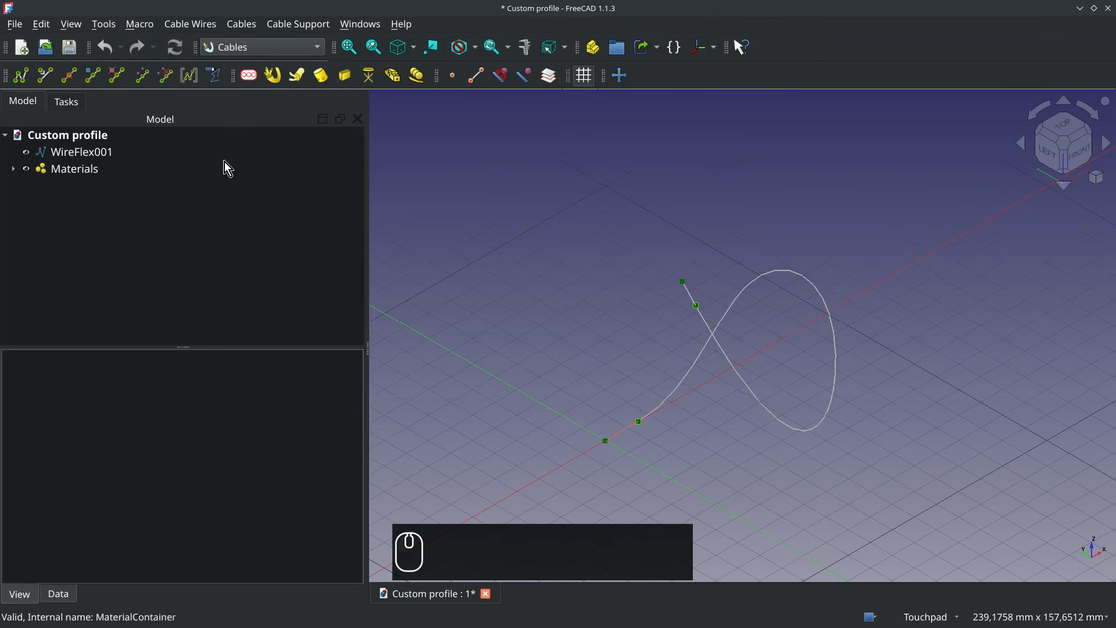
- Add a new cable profile using the MyCable_2x0.75_750V preset, showing its profile type details before confirming
{"action": "left_click", "coordinate": [251, 77]}
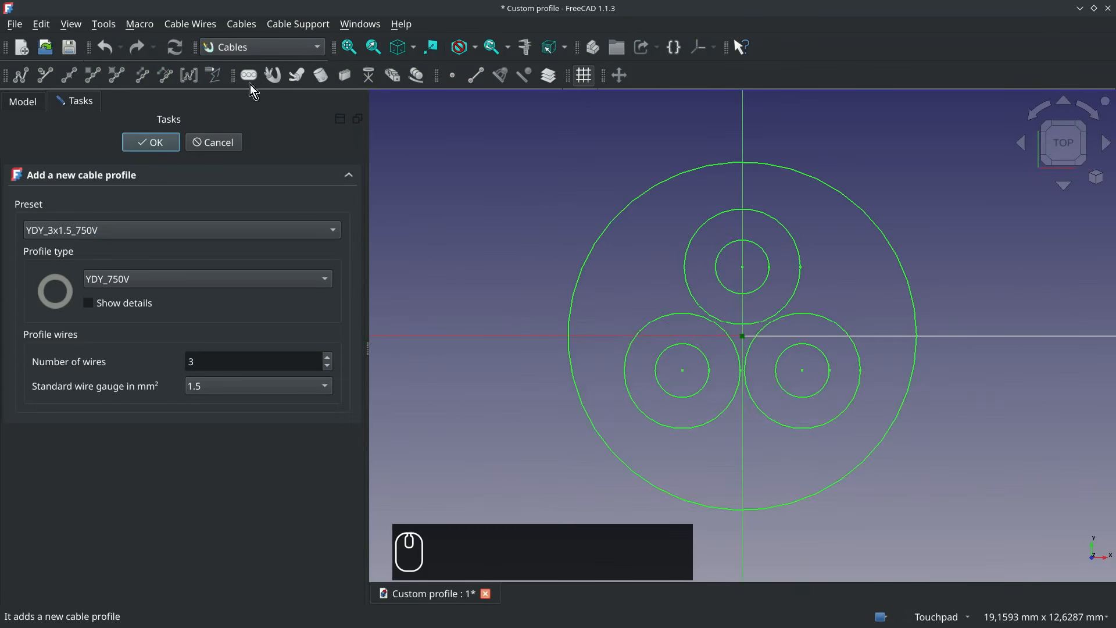
{"action": "left_click", "coordinate": [242, 229]}
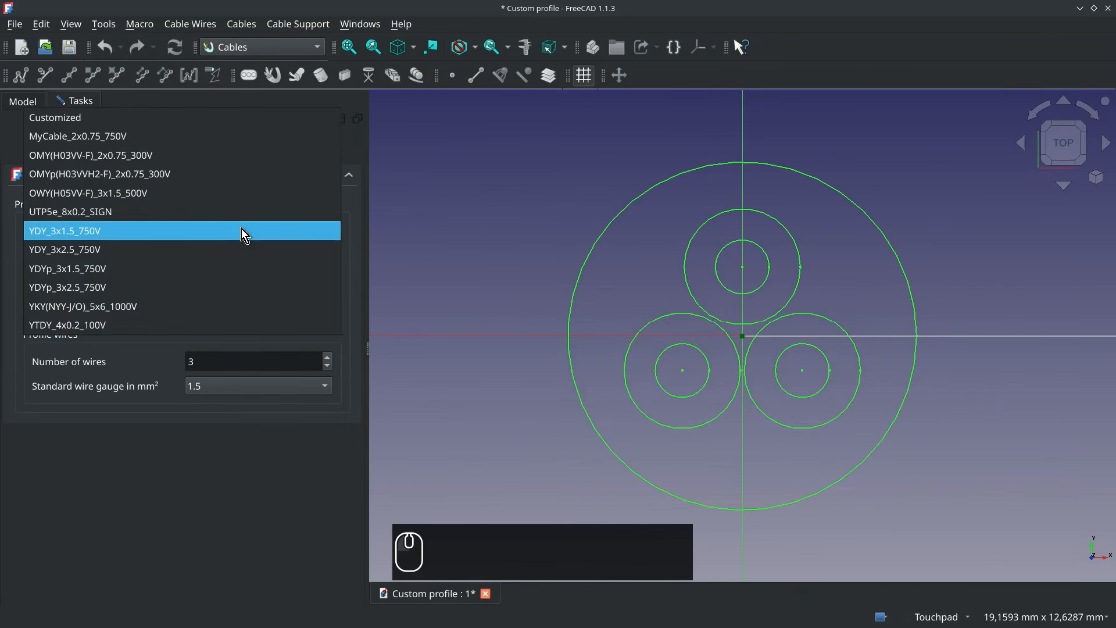
{"action": "left_click", "coordinate": [131, 141]}
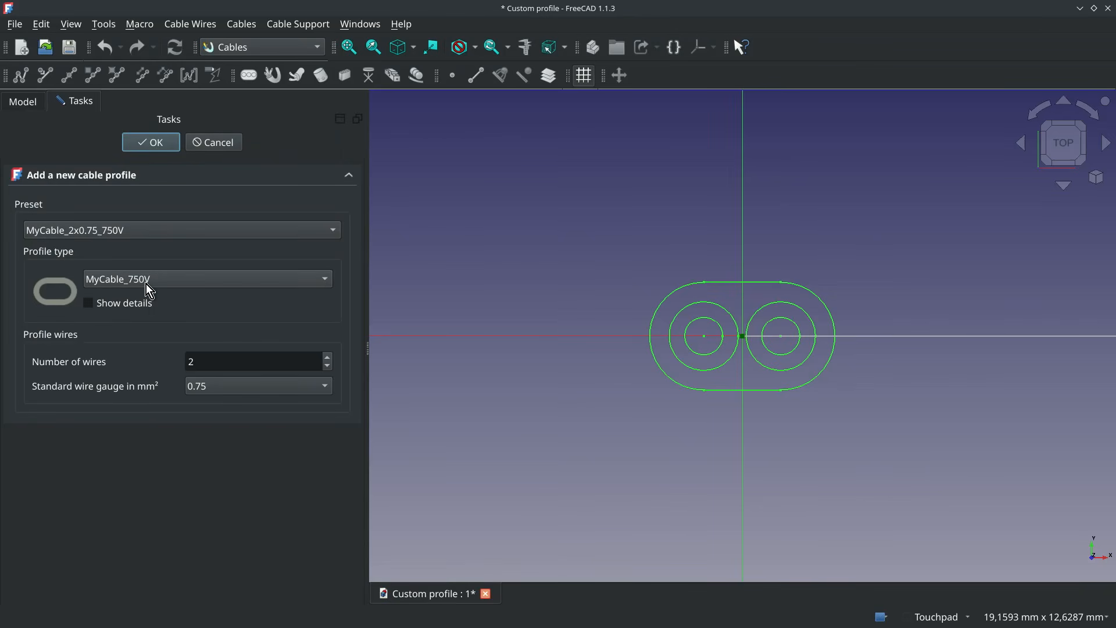
{"action": "left_click", "coordinate": [132, 304]}
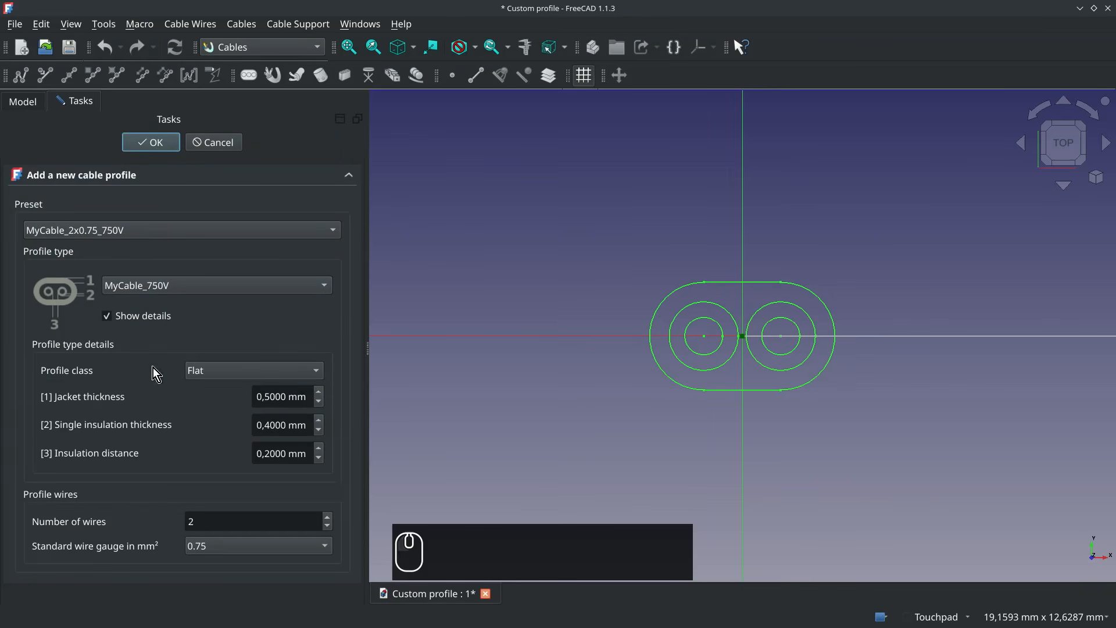
{"action": "left_click", "coordinate": [152, 143]}
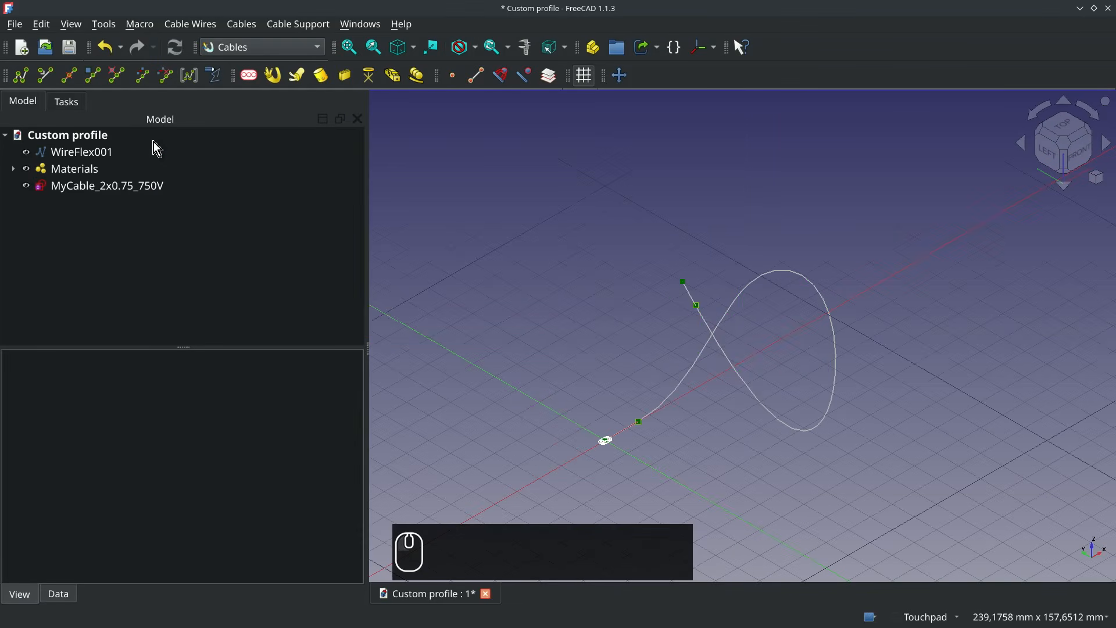
- Create a cable from WireFlex001 and the MyCable_2x0.75_750V profile
{"action": "left_click", "coordinate": [99, 153], "text": "ctrl"}
{"action": "left_click", "coordinate": [116, 187], "text": "ctrl"}
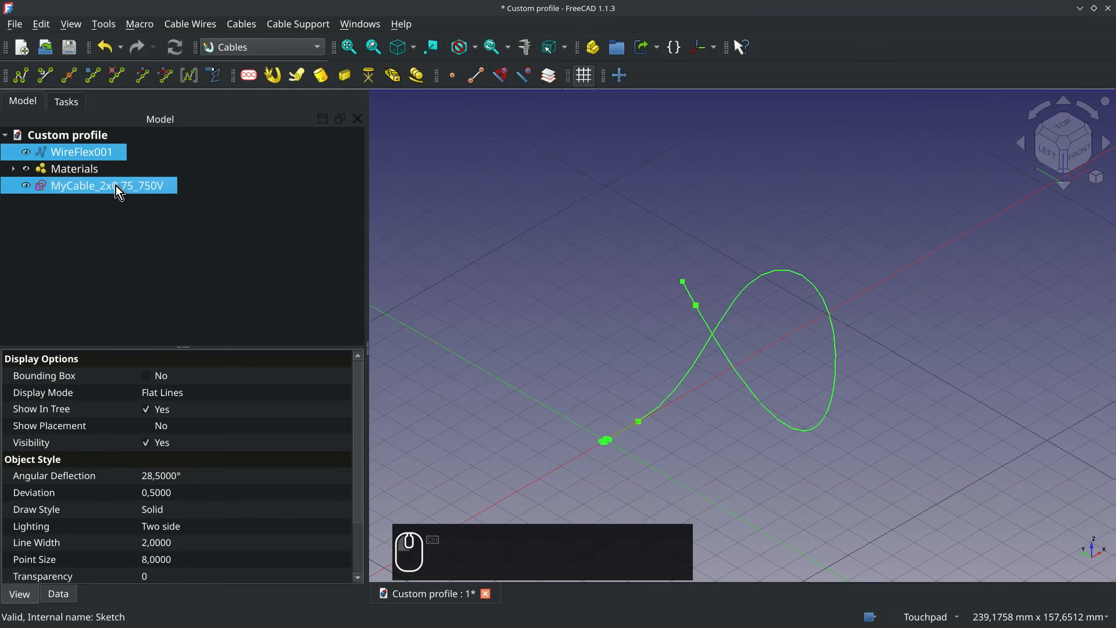
{"action": "left_click", "coordinate": [272, 77]}
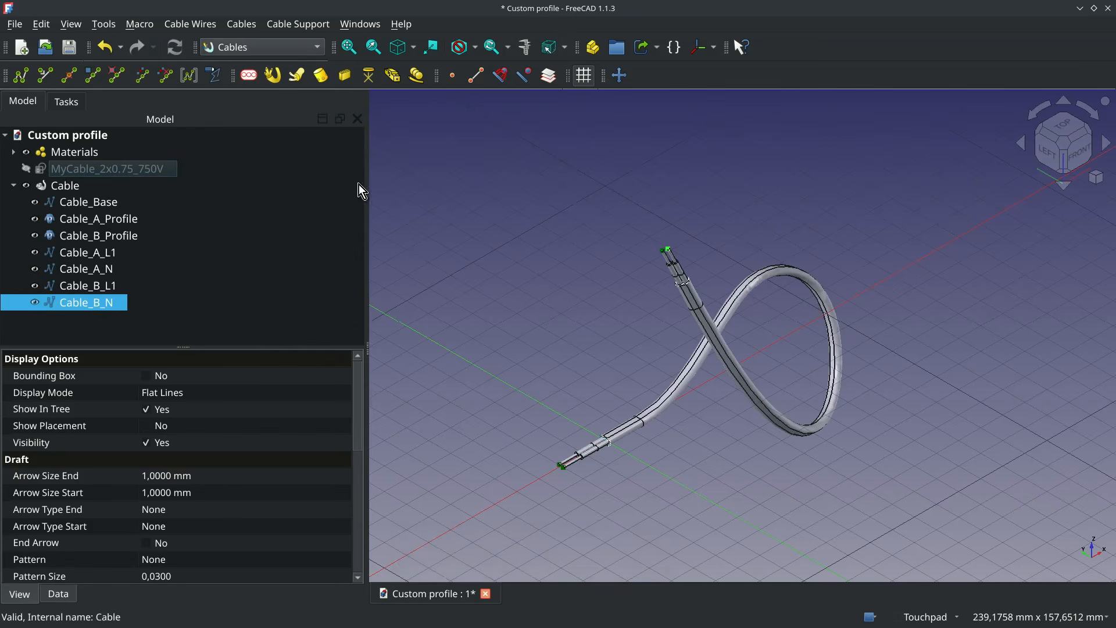
- Assign the cableMultiMat3w multi-material to the new Cable object
{"action": "left_click", "coordinate": [99, 187]}
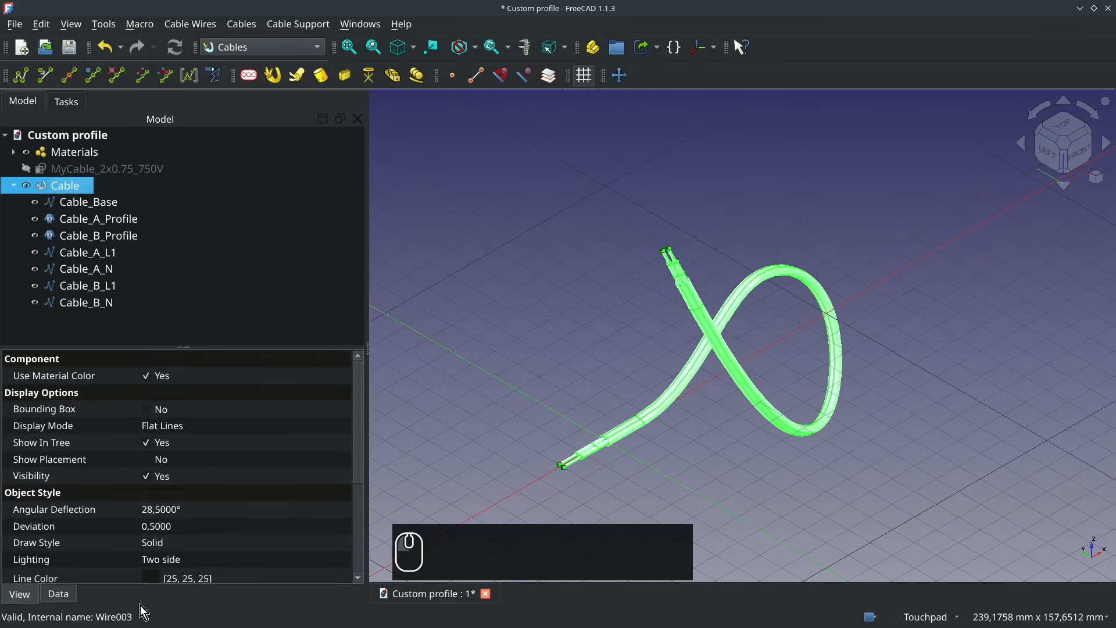
{"action": "left_click", "coordinate": [59, 594]}
{"action": "scroll", "coordinate": [238, 516], "scroll_direction": "down", "scroll_amount": 7}
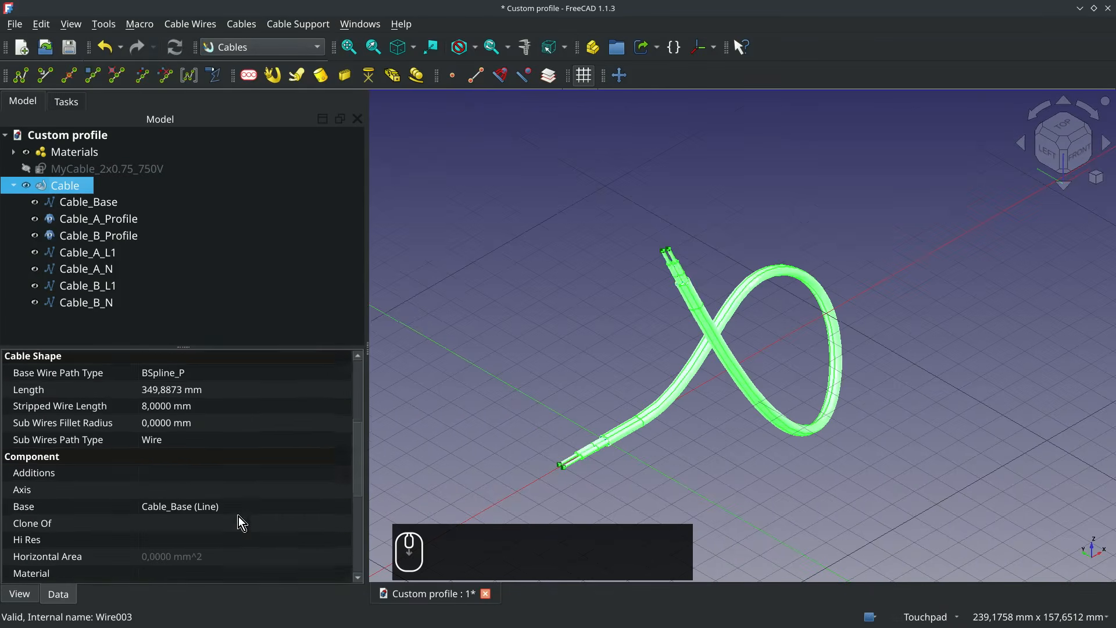
{"action": "left_click", "coordinate": [314, 526]}
{"action": "left_click", "coordinate": [336, 526]}
{"action": "scroll", "coordinate": [492, 340], "scroll_direction": "down", "scroll_amount": 5}
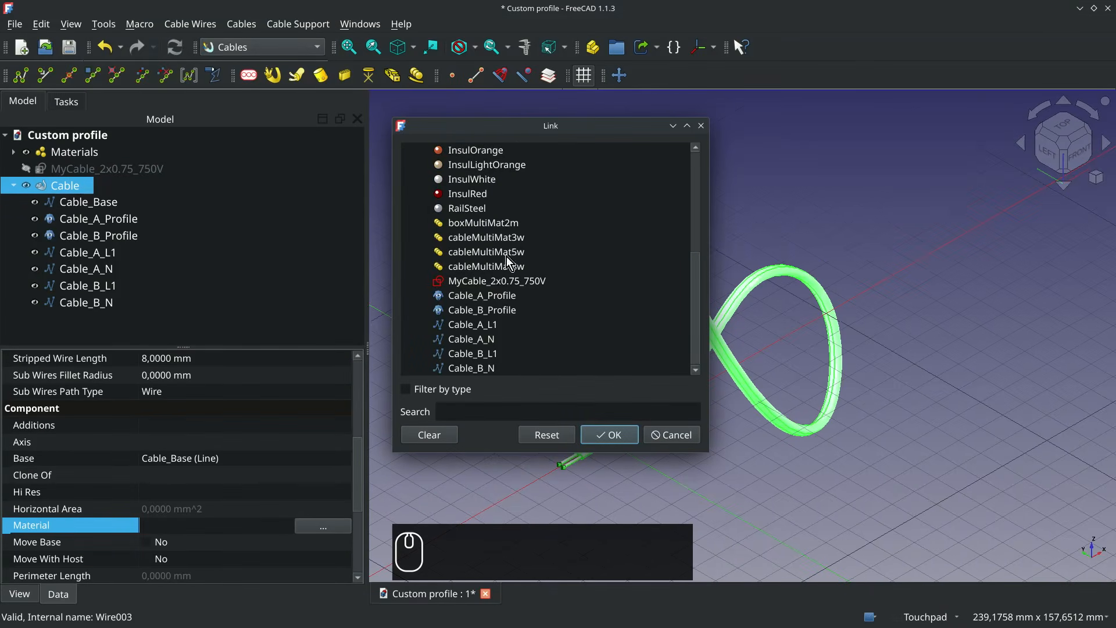
{"action": "left_click", "coordinate": [508, 238]}
{"action": "left_click", "coordinate": [621, 436]}
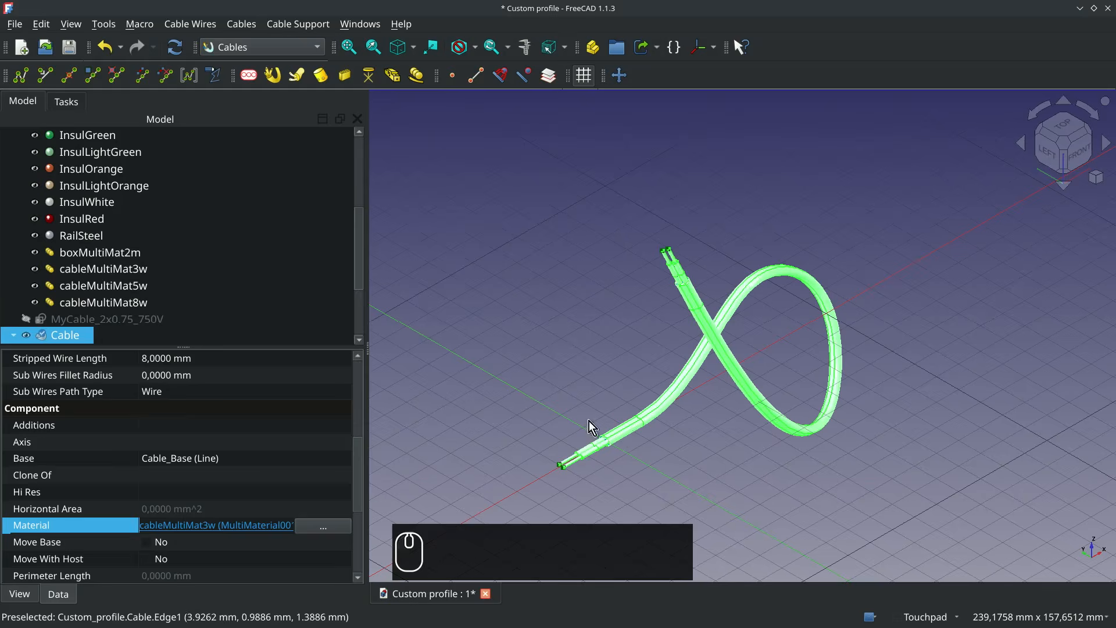
{"action": "left_click", "coordinate": [602, 467]}
- Turn off Show Sub Lines for the Cable and inspect its stripped wire end up close
{"action": "left_click", "coordinate": [61, 335]}
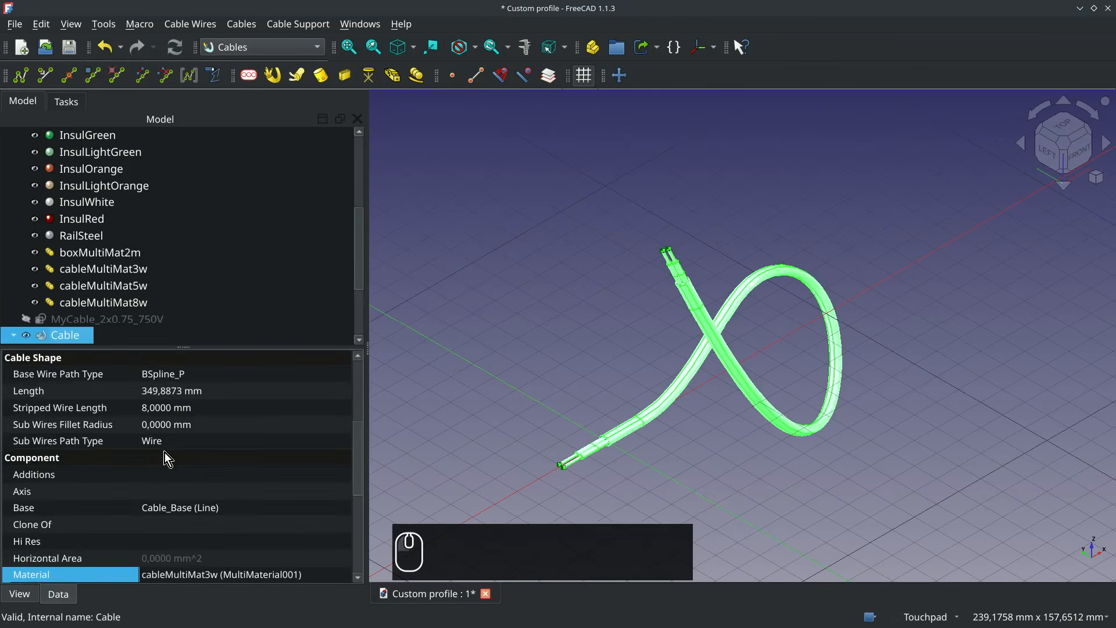
{"action": "scroll", "coordinate": [165, 452], "scroll_direction": "up", "scroll_amount": 4}
{"action": "left_click", "coordinate": [148, 475]}
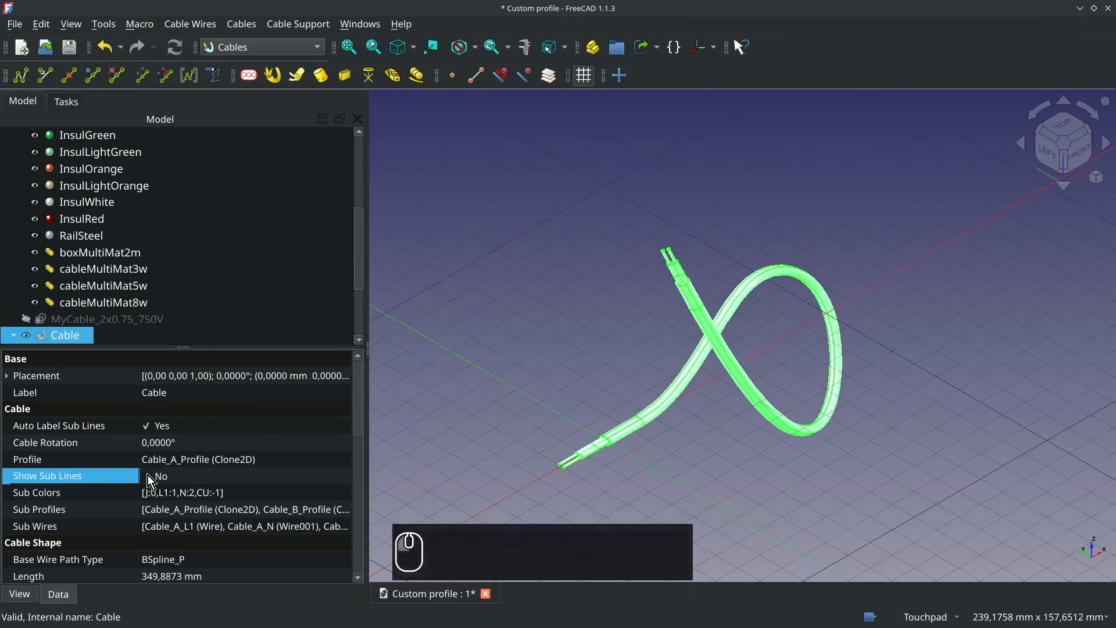
{"action": "left_click", "coordinate": [603, 457]}
{"action": "scroll", "coordinate": [604, 457], "scroll_direction": "up", "scroll_amount": 5}
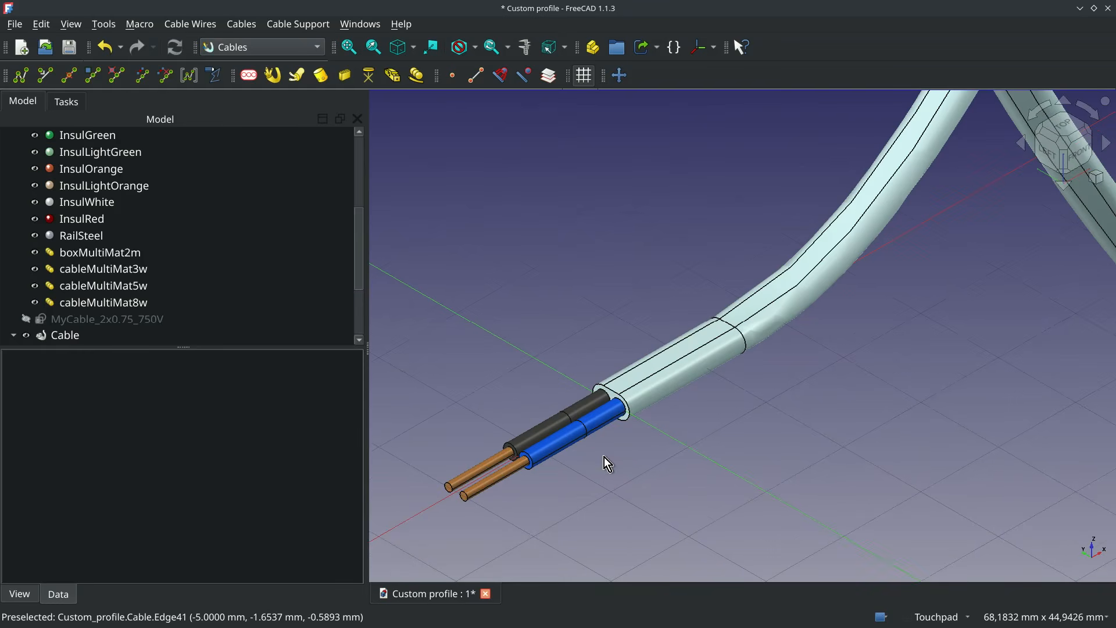